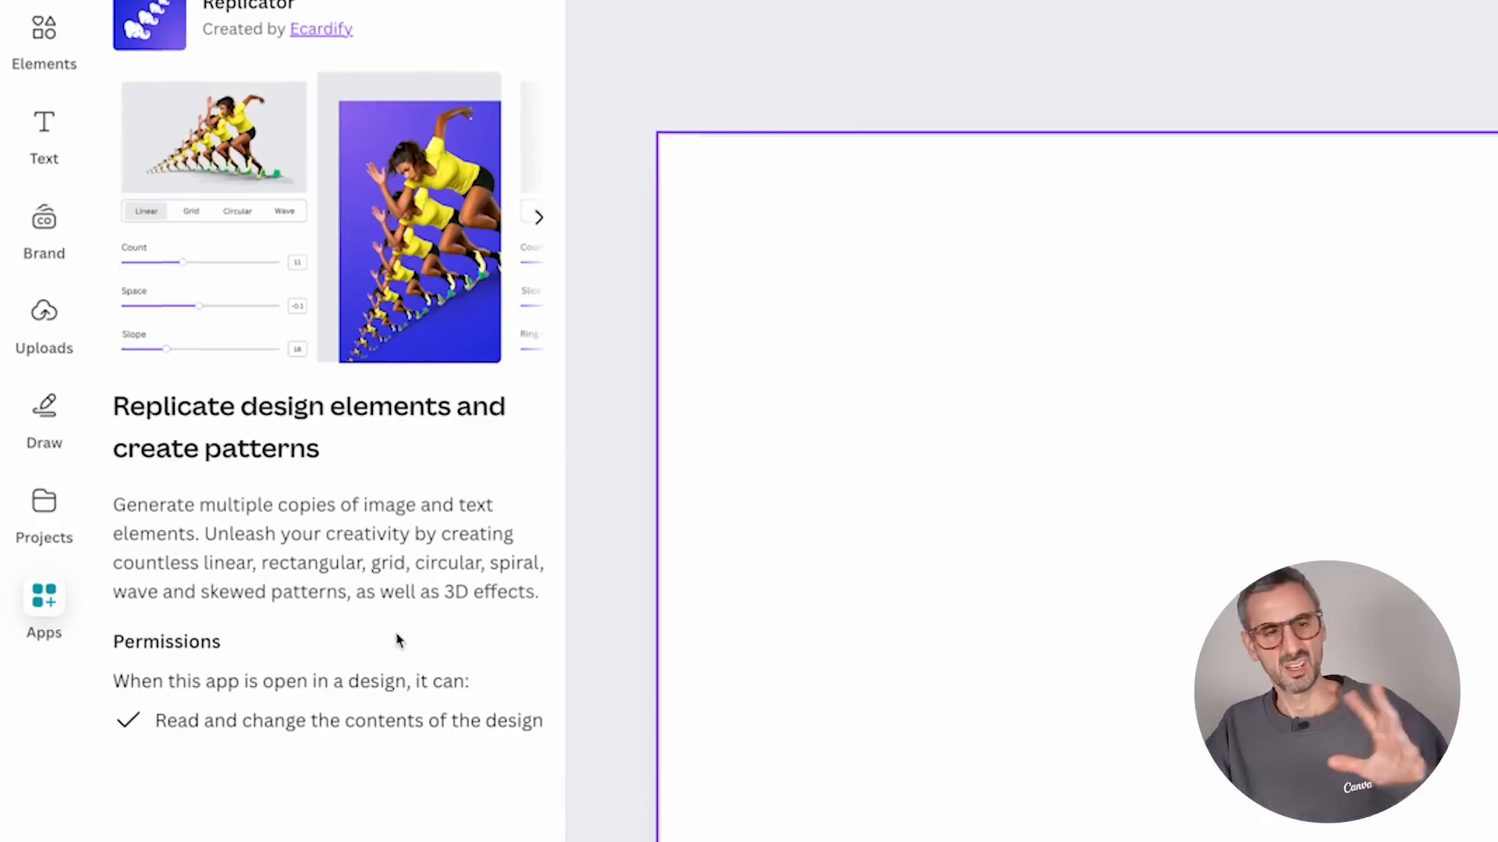
Step: Open Replicator in the design, add the flame-eyed face emoji to blank page 4 and center it
{"action": "left_click", "coordinate": [390, 718]}
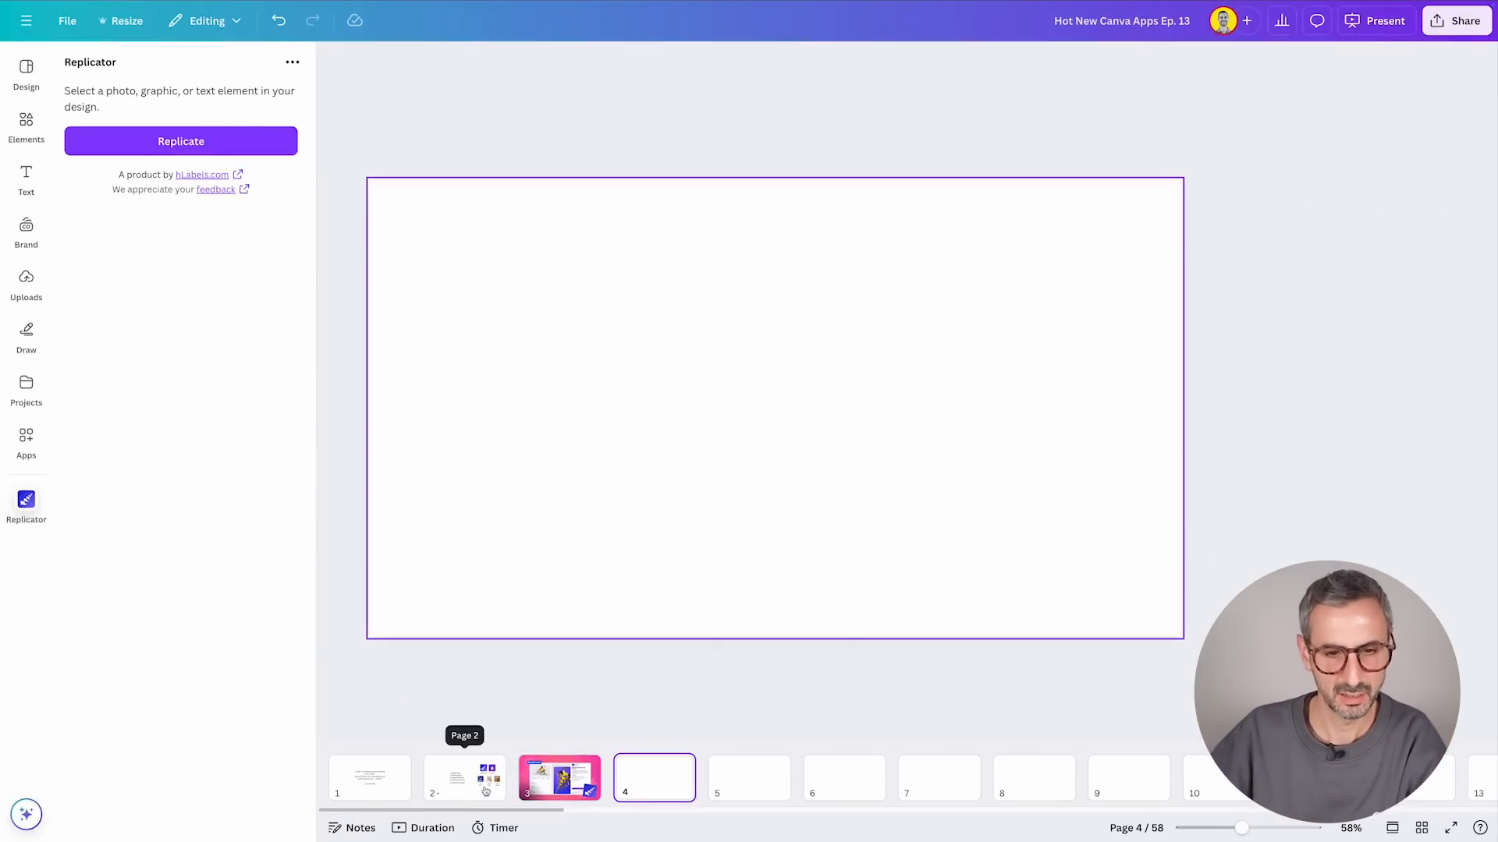
{"action": "left_click", "coordinate": [561, 778]}
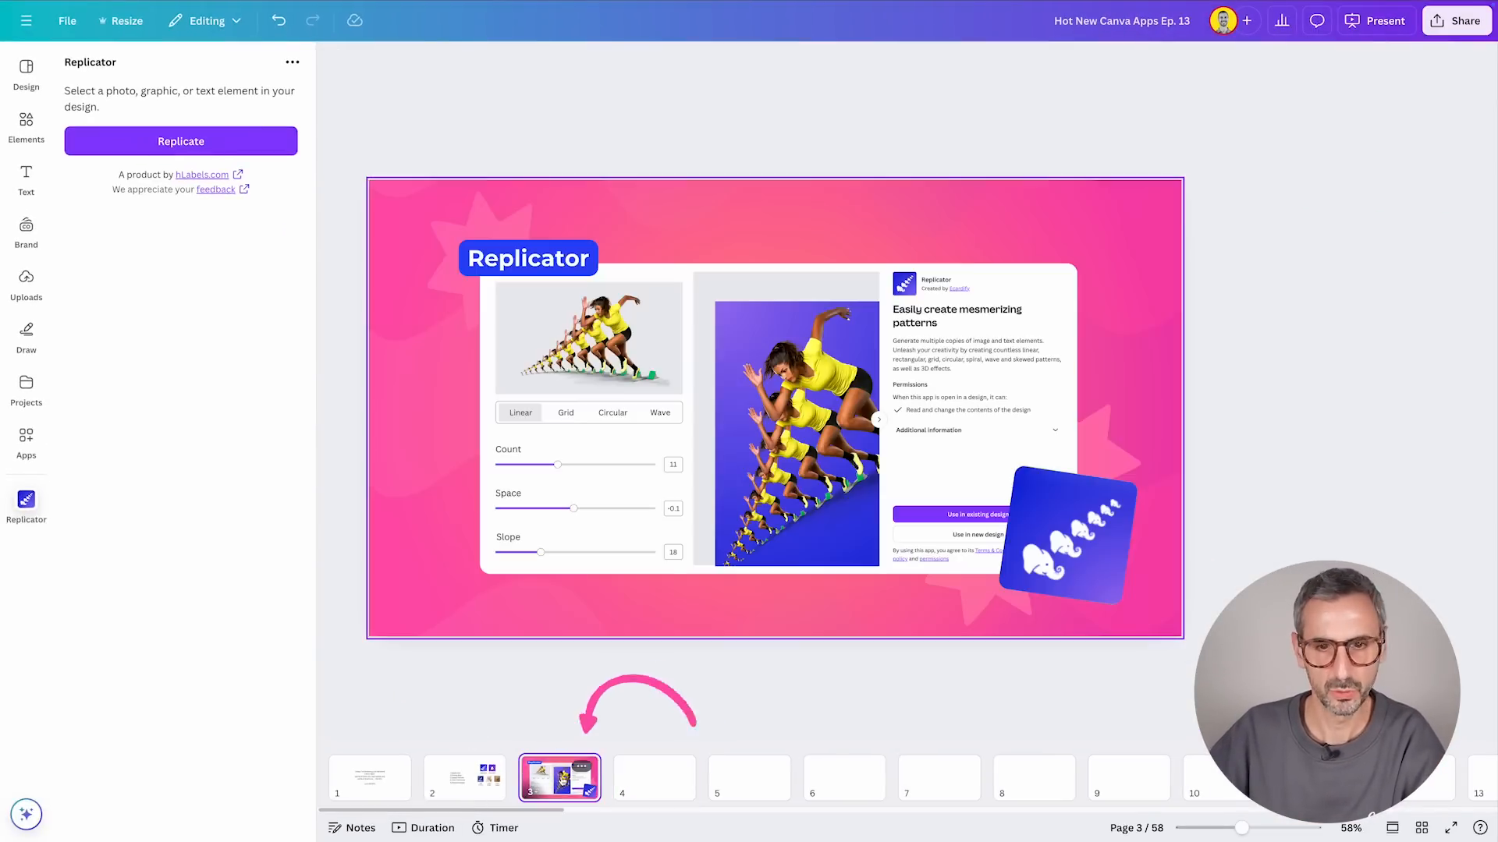
{"action": "left_click", "coordinate": [653, 778]}
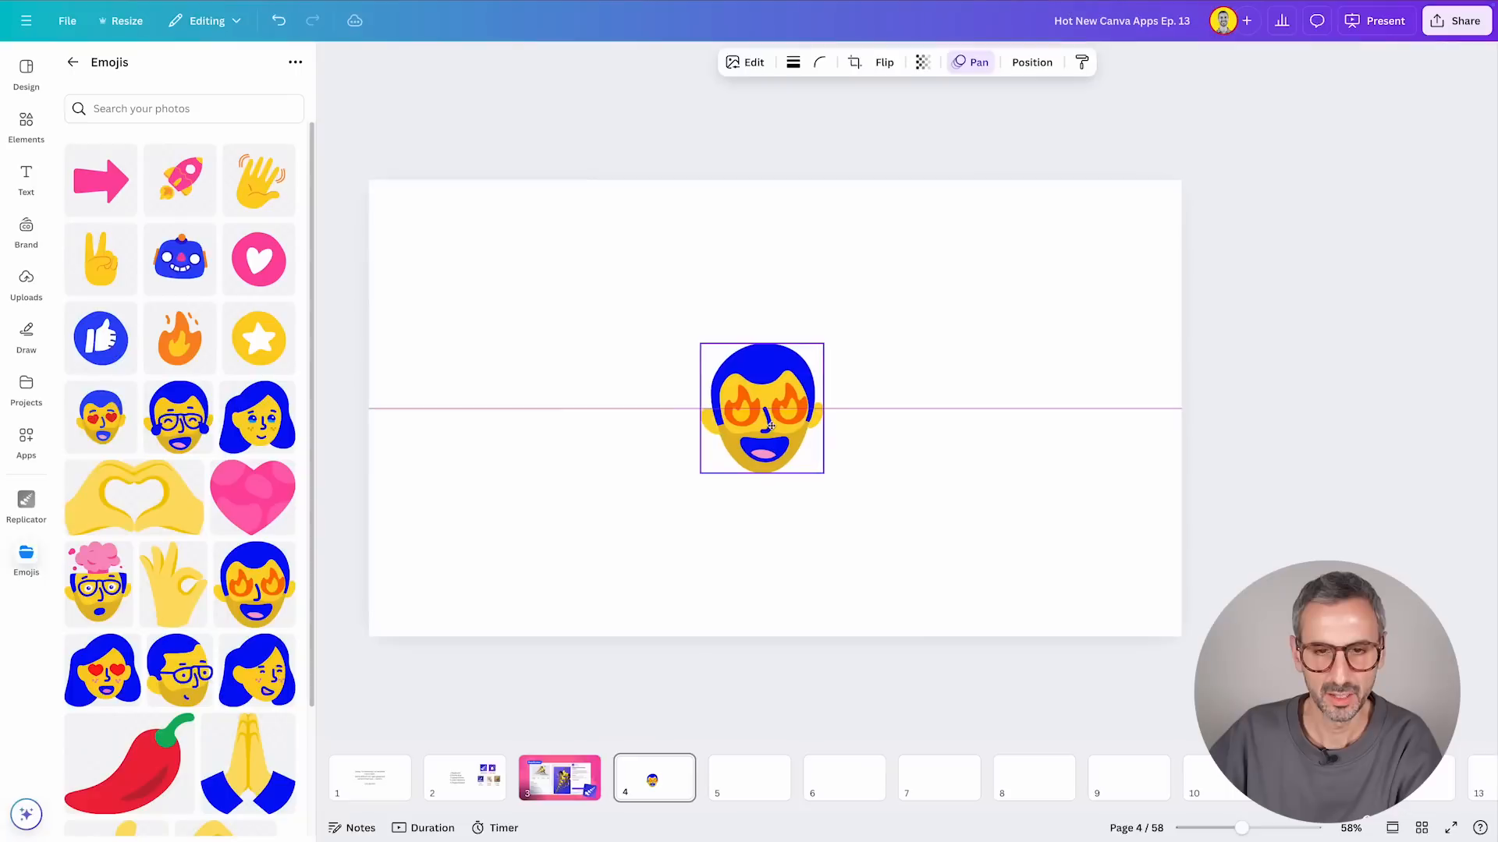
{"action": "left_click_drag", "start_coordinate": [759, 408], "coordinate": [775, 407]}
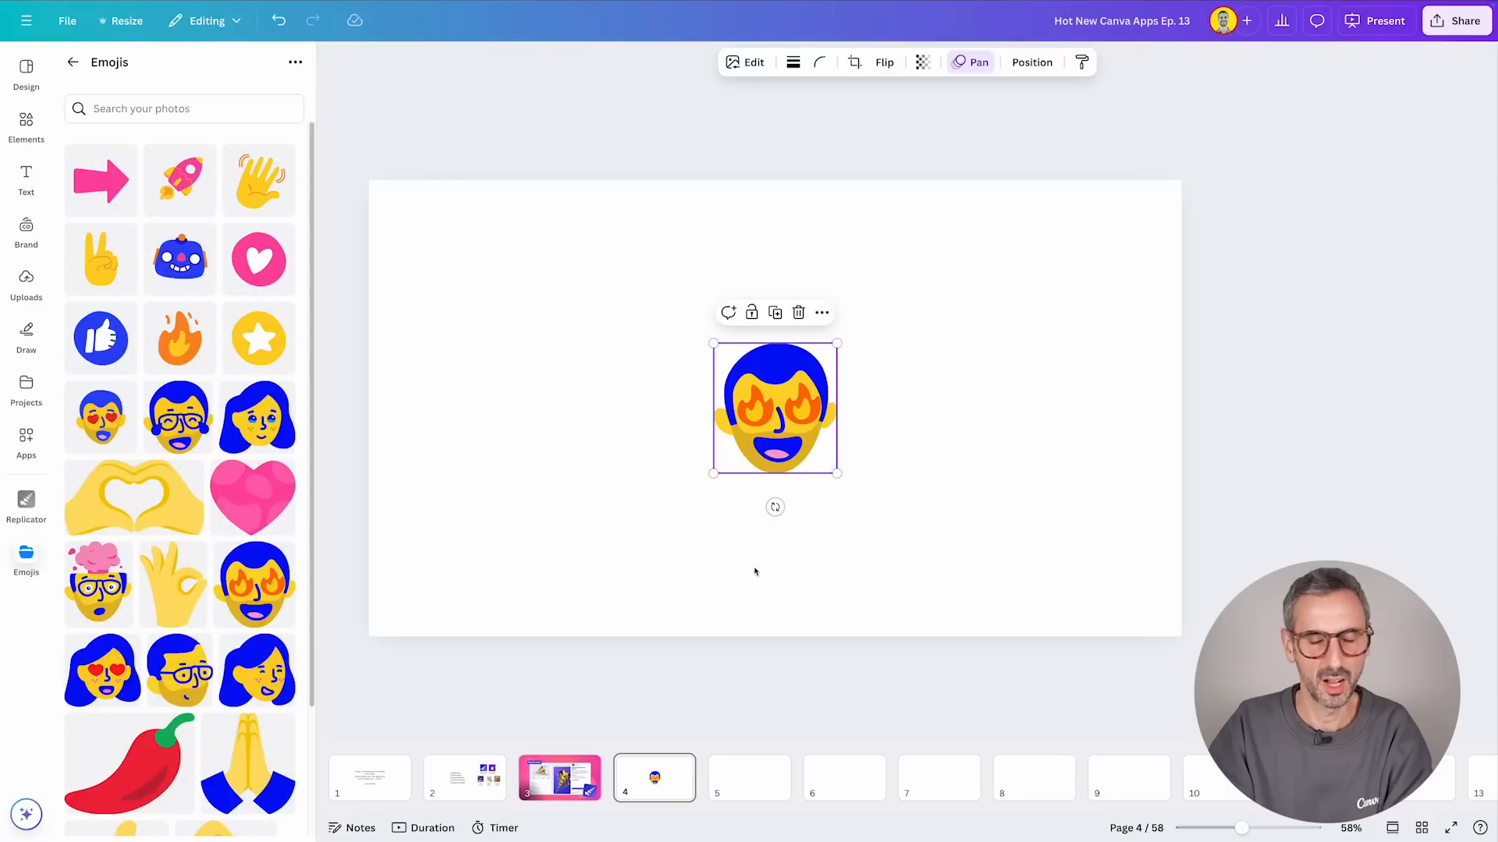
Step: Try to replicate the flame-eyed emoji with the Replicator app
{"action": "left_click", "coordinate": [25, 503]}
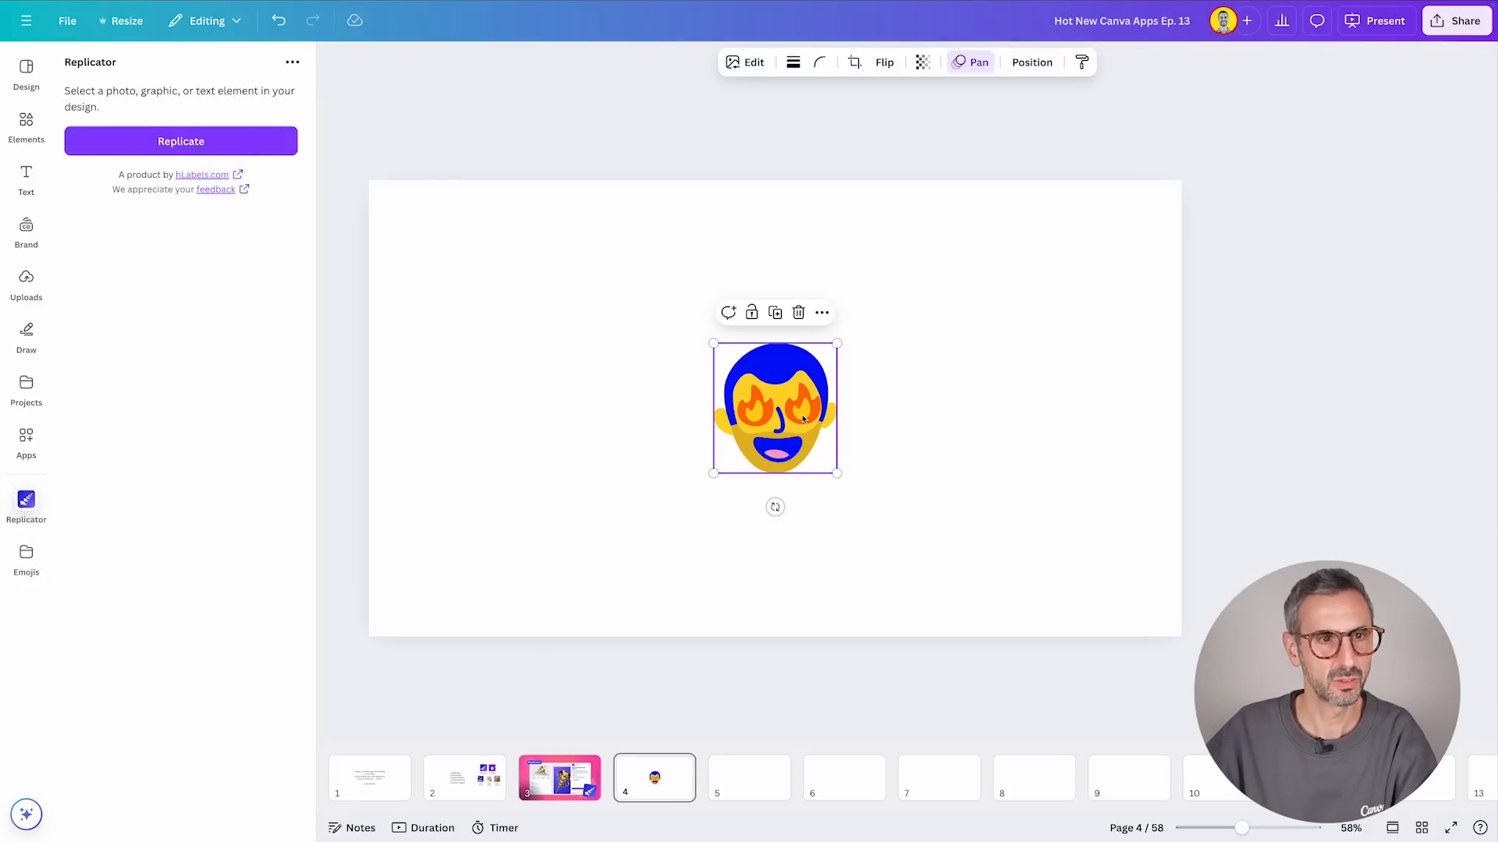
{"action": "left_click", "coordinate": [181, 141]}
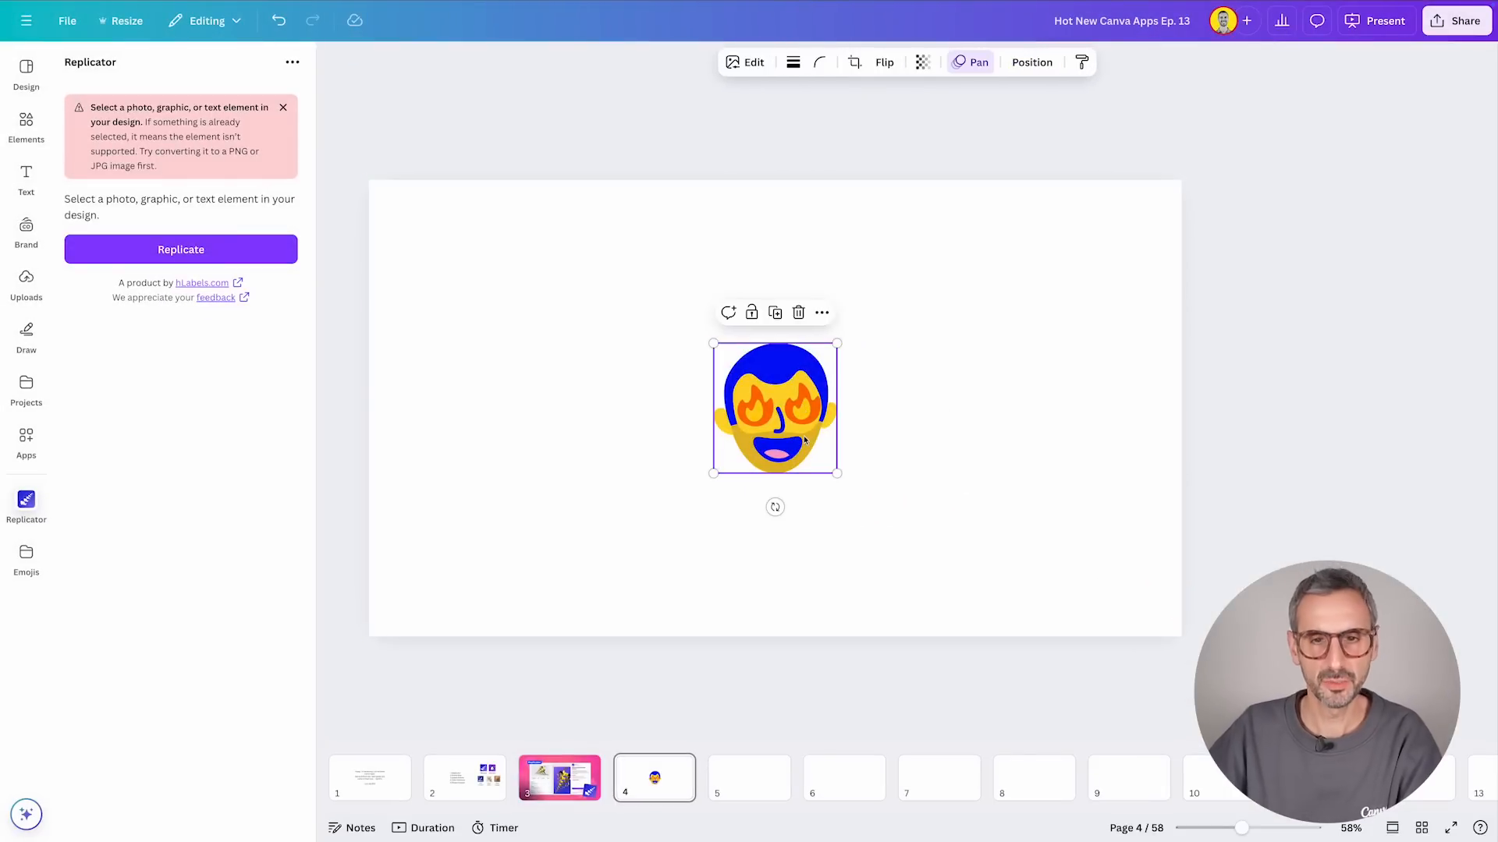
{"action": "mouse_move", "coordinate": [799, 425]}
{"action": "left_mouse_down"}
{"action": "mouse_move", "coordinate": [846, 407]}
{"action": "mouse_move", "coordinate": [803, 423]}
{"action": "left_mouse_up"}
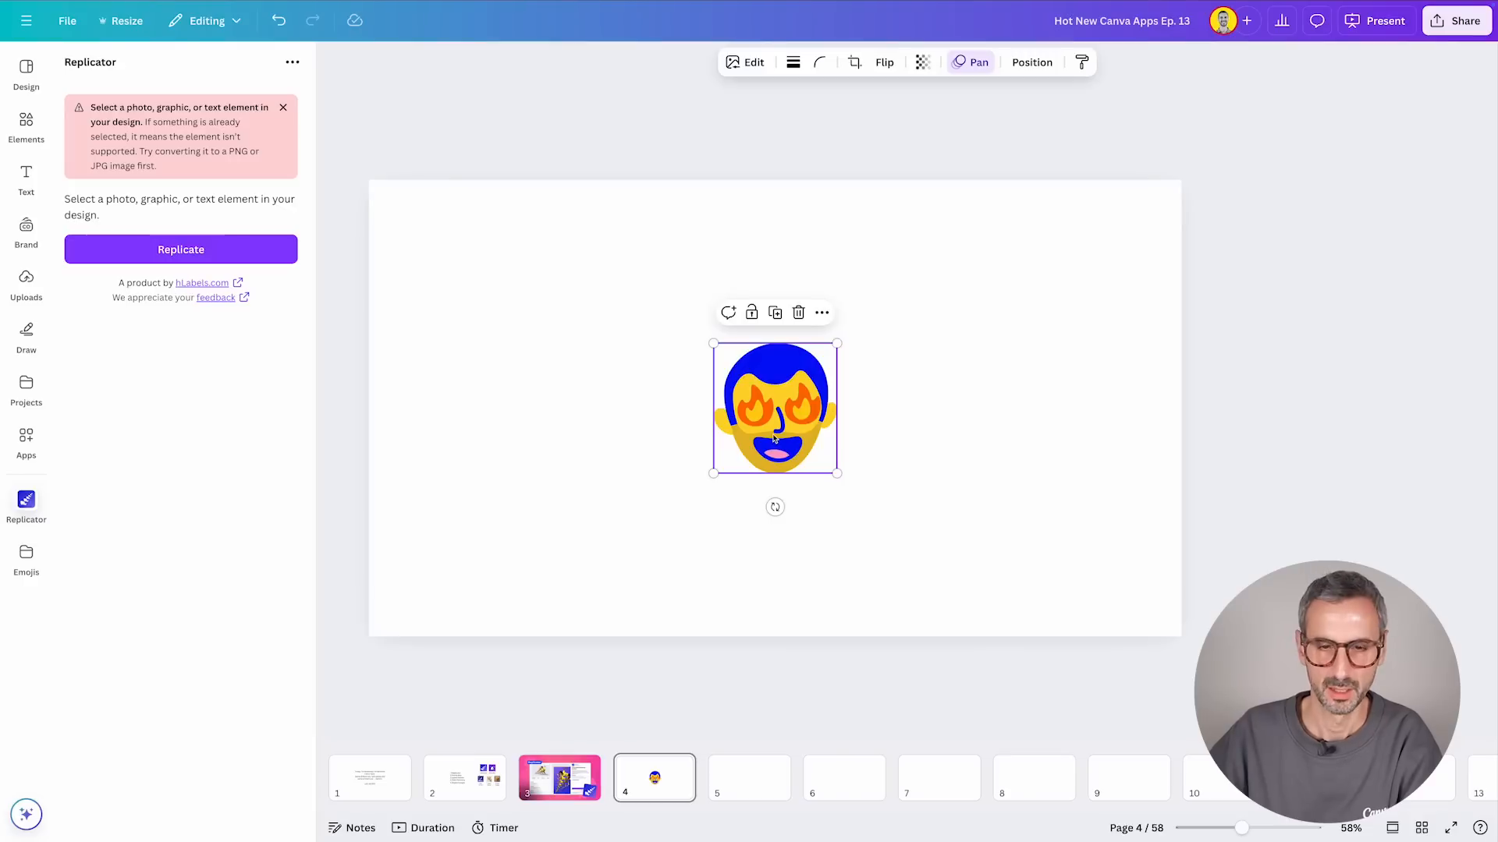
Step: Place a small square over the middle of the emoji and make it fully transparent
{"action": "key", "text": "c"}
{"action": "left_click_drag", "start_coordinate": [845, 339], "coordinate": [776, 409]}
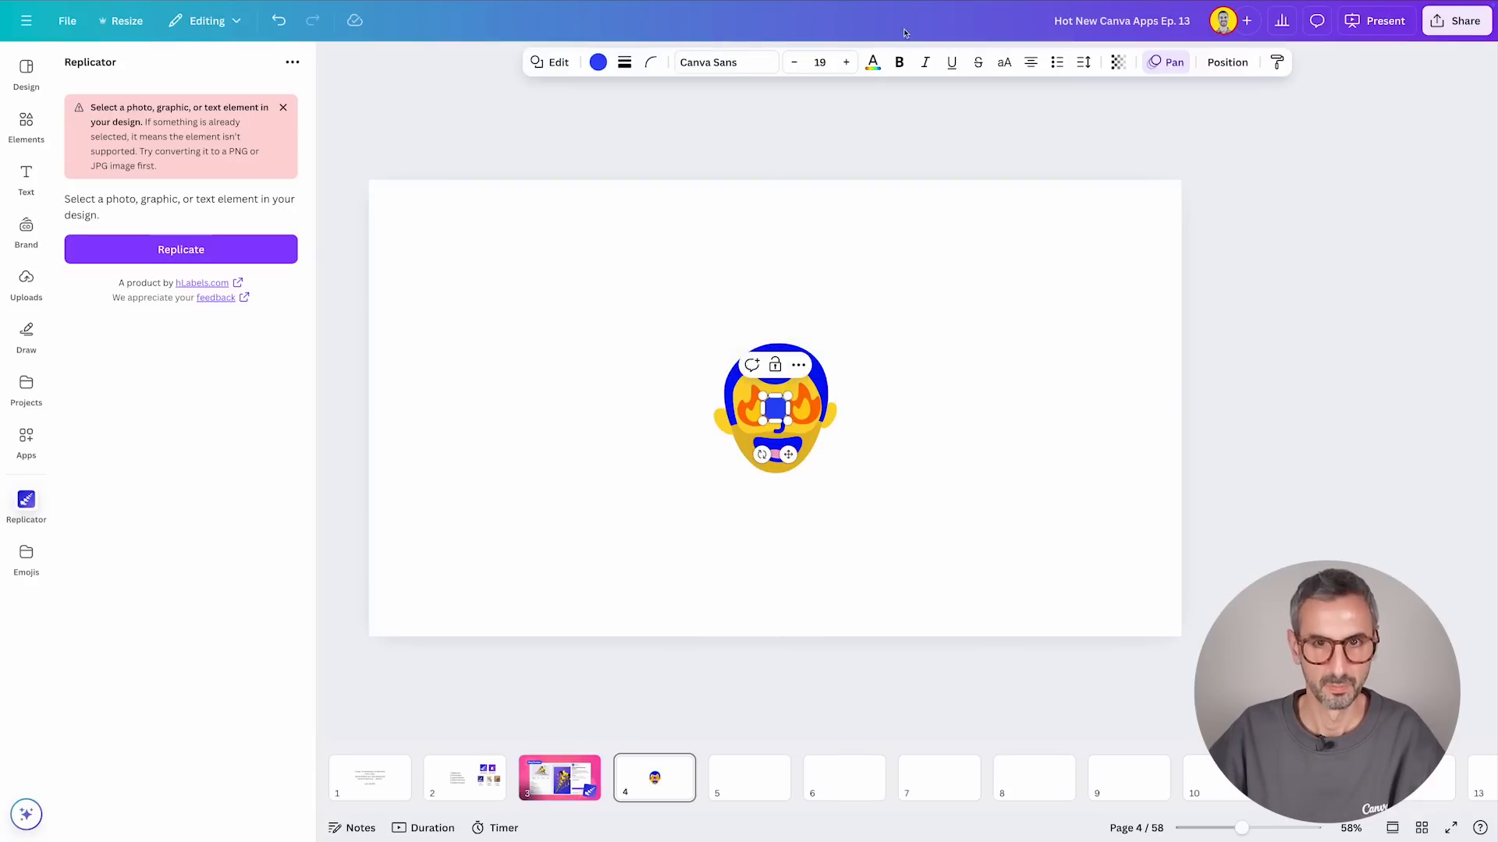
{"action": "left_click", "coordinate": [1118, 62]}
{"action": "left_click_drag", "start_coordinate": [1152, 122], "coordinate": [955, 164]}
Step: Download the emoji and the transparent square together as a PNG selection
{"action": "left_click_drag", "start_coordinate": [673, 310], "coordinate": [875, 507]}
{"action": "right_click", "coordinate": [805, 425]}
{"action": "left_click", "coordinate": [866, 810]}
{"action": "left_click", "coordinate": [1279, 123]}
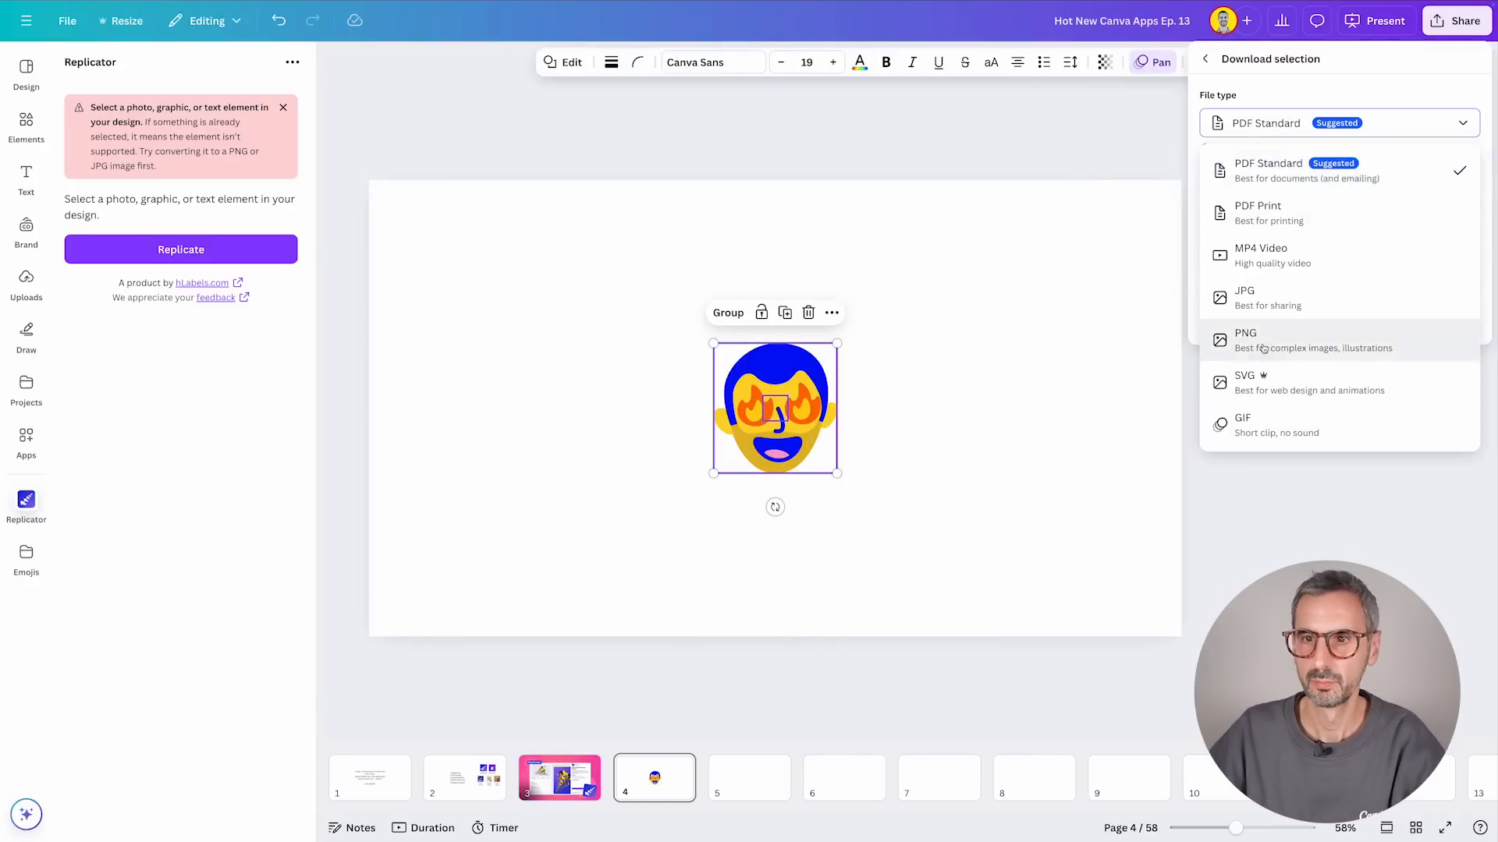
{"action": "left_click", "coordinate": [1263, 342]}
{"action": "left_click", "coordinate": [1248, 278]}
{"action": "left_click", "coordinate": [1339, 443]}
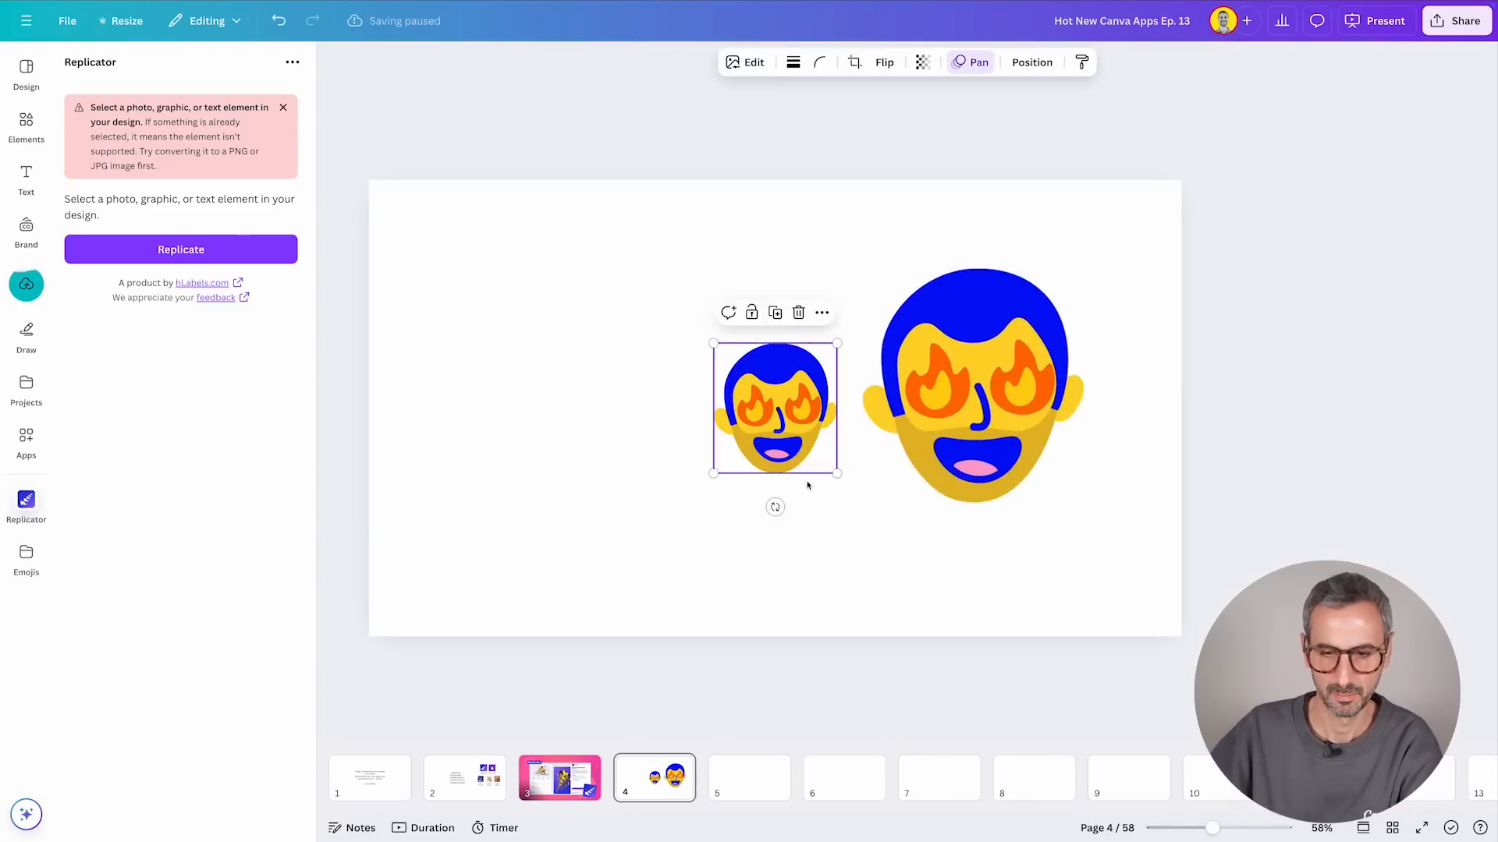
Step: Replace the original emoji with the PNG version, scale it down and center it on the page
{"action": "left_click_drag", "start_coordinate": [971, 394], "coordinate": [774, 410]}
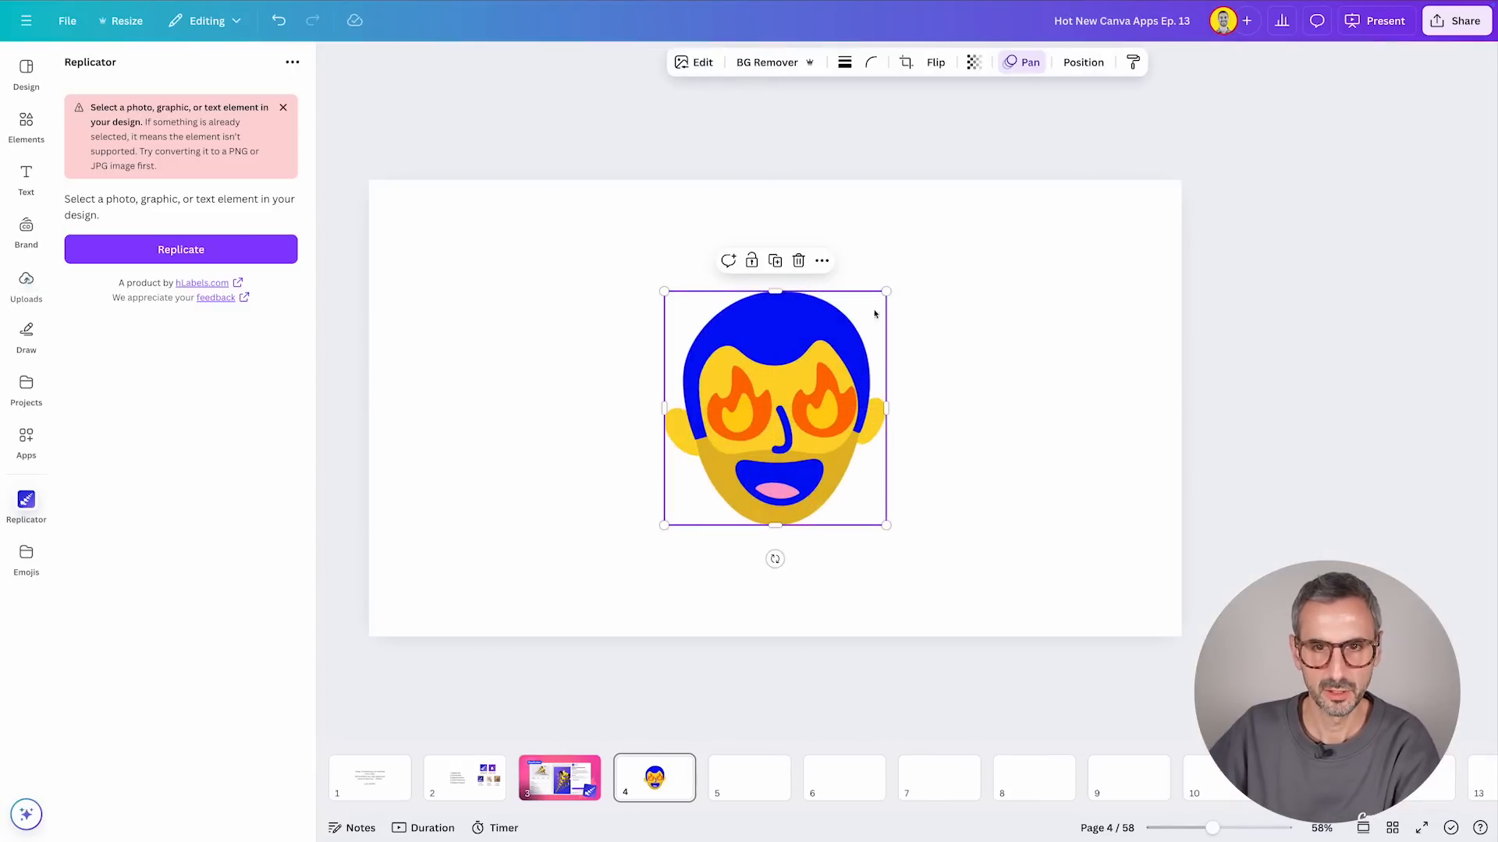
{"action": "left_click_drag", "start_coordinate": [885, 292], "coordinate": [819, 374]}
{"action": "left_click_drag", "start_coordinate": [773, 446], "coordinate": [788, 429]}
{"action": "left_click", "coordinate": [934, 400]}
{"action": "left_click", "coordinate": [786, 425]}
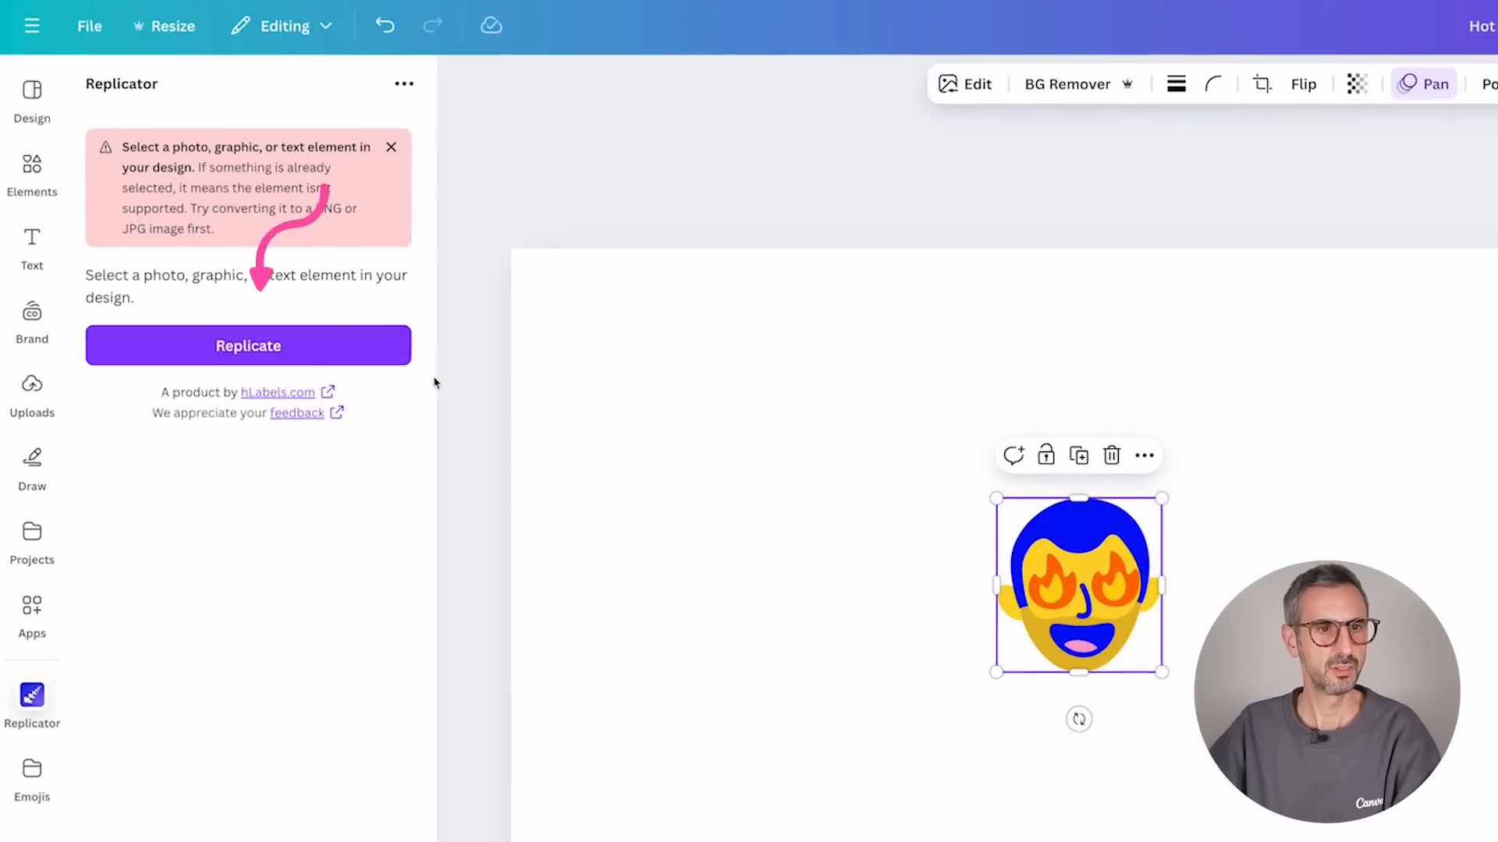
Step: Load the PNG emoji into Replicator and set the linear pattern's count to 9
{"action": "left_click", "coordinate": [390, 353]}
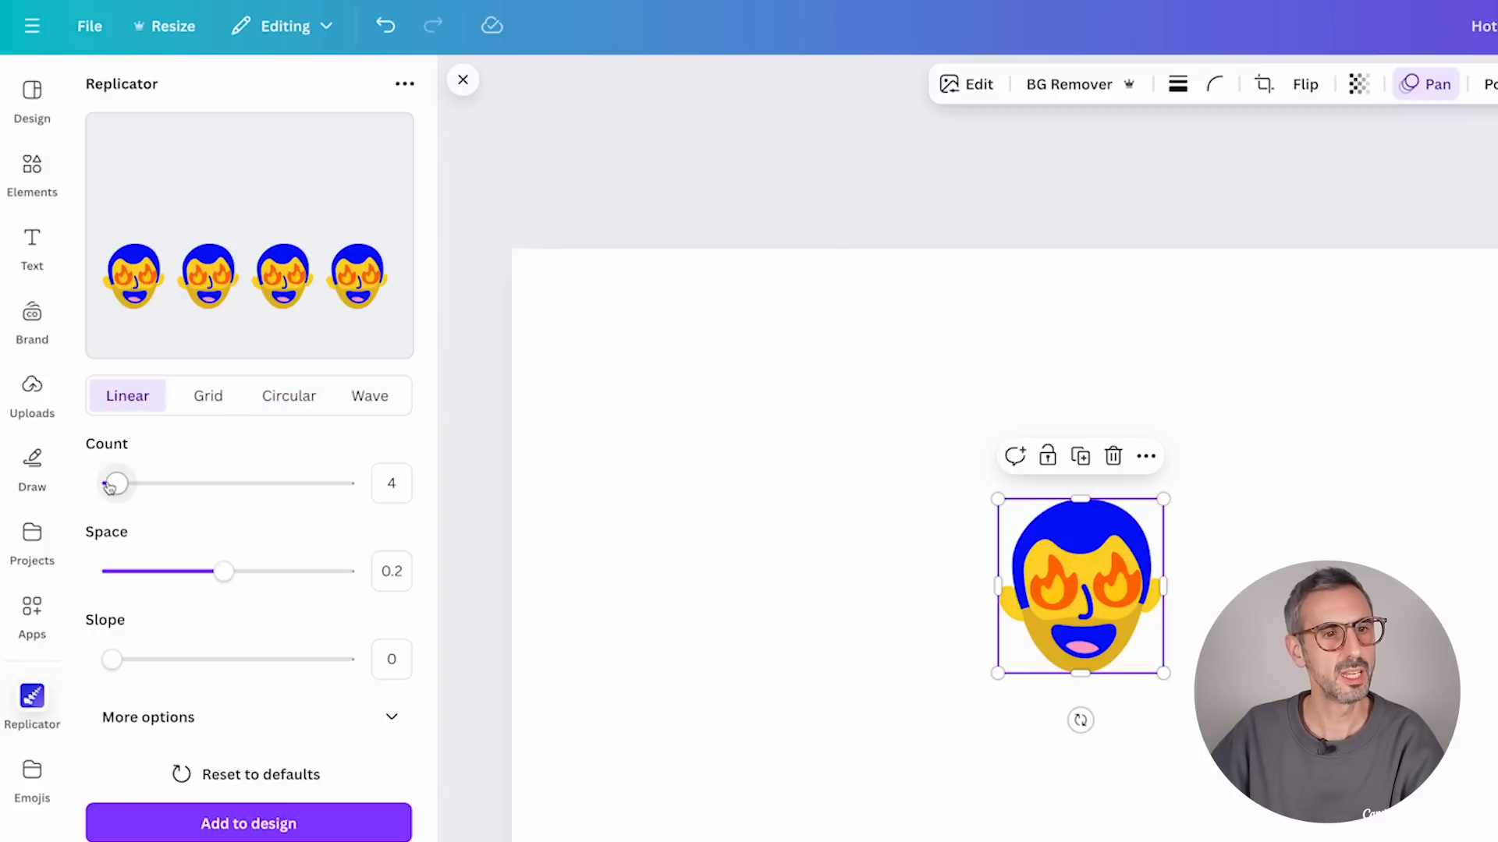
{"action": "mouse_move", "coordinate": [117, 484]}
{"action": "left_mouse_down"}
{"action": "mouse_move", "coordinate": [331, 499]}
{"action": "mouse_move", "coordinate": [117, 493]}
{"action": "mouse_move", "coordinate": [212, 499]}
{"action": "mouse_move", "coordinate": [142, 497]}
{"action": "left_mouse_up"}
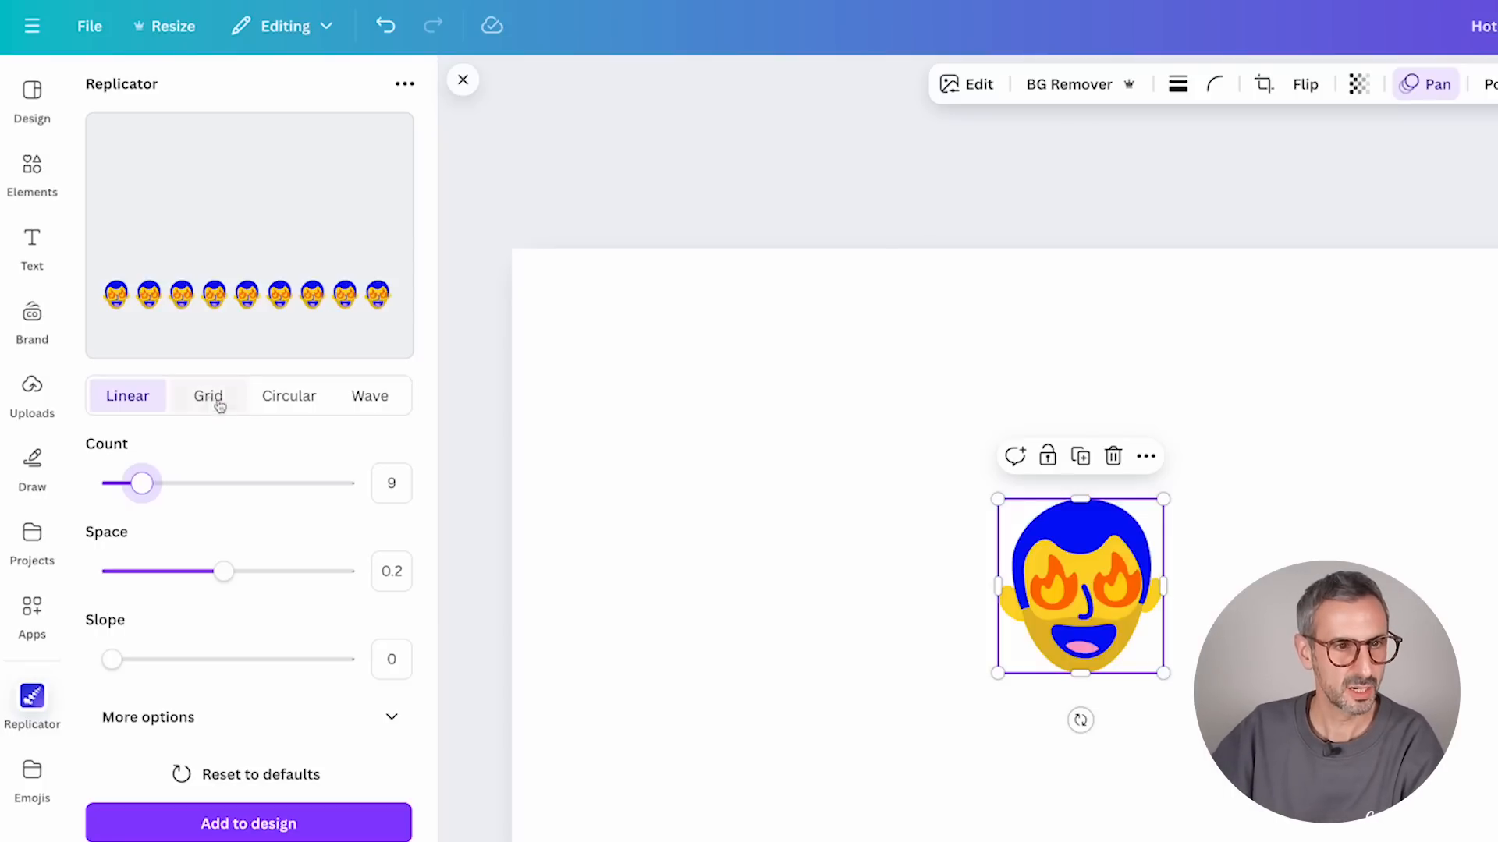
Step: Preview the Grid, Circular and Wave patterns for the emoji
{"action": "left_click", "coordinate": [220, 404]}
{"action": "left_click", "coordinate": [283, 401]}
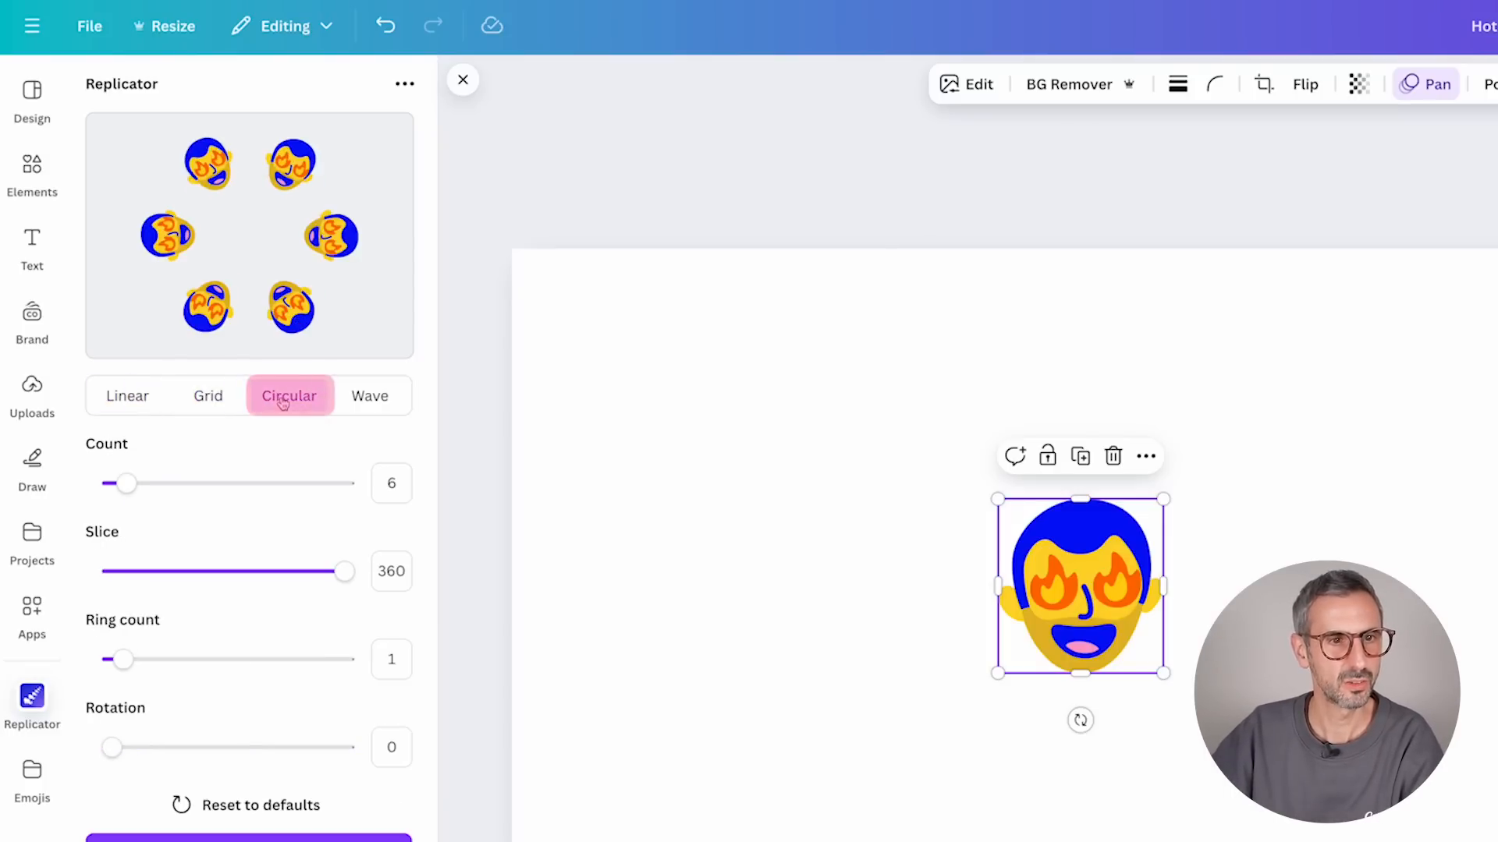
{"action": "left_click", "coordinate": [365, 406]}
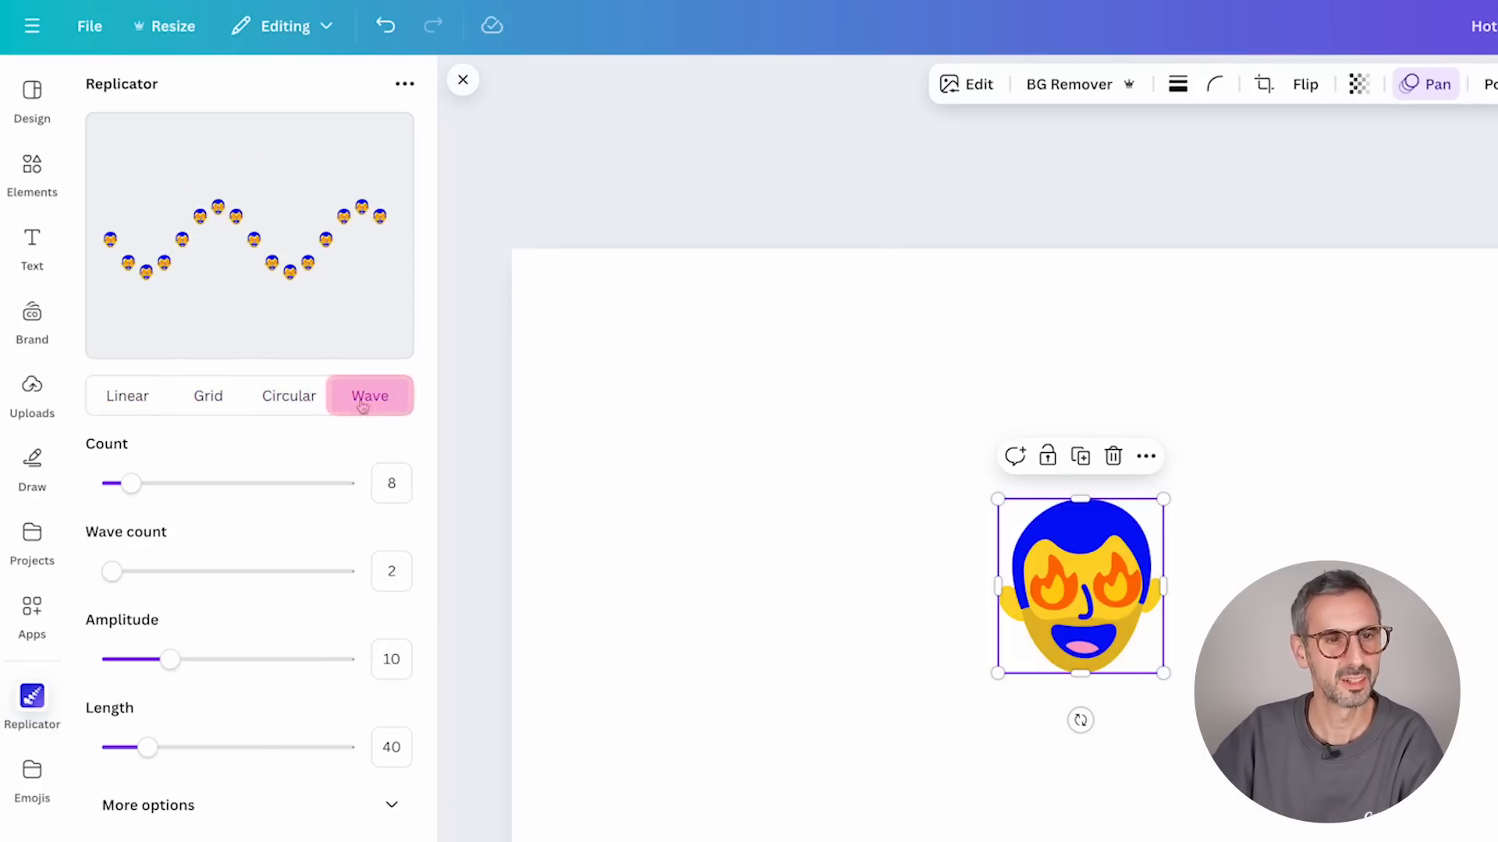
Step: Set the Wave pattern's count to 9 and its wave count to 4
{"action": "left_click", "coordinate": [288, 399]}
{"action": "mouse_move", "coordinate": [131, 484]}
{"action": "left_mouse_down"}
{"action": "mouse_move", "coordinate": [160, 499]}
{"action": "mouse_move", "coordinate": [110, 487]}
{"action": "mouse_move", "coordinate": [357, 487]}
{"action": "mouse_move", "coordinate": [119, 484]}
{"action": "mouse_move", "coordinate": [244, 483]}
{"action": "mouse_move", "coordinate": [125, 479]}
{"action": "mouse_move", "coordinate": [140, 482]}
{"action": "left_mouse_up"}
{"action": "left_click", "coordinate": [362, 397]}
{"action": "left_click_drag", "start_coordinate": [111, 571], "coordinate": [167, 555]}
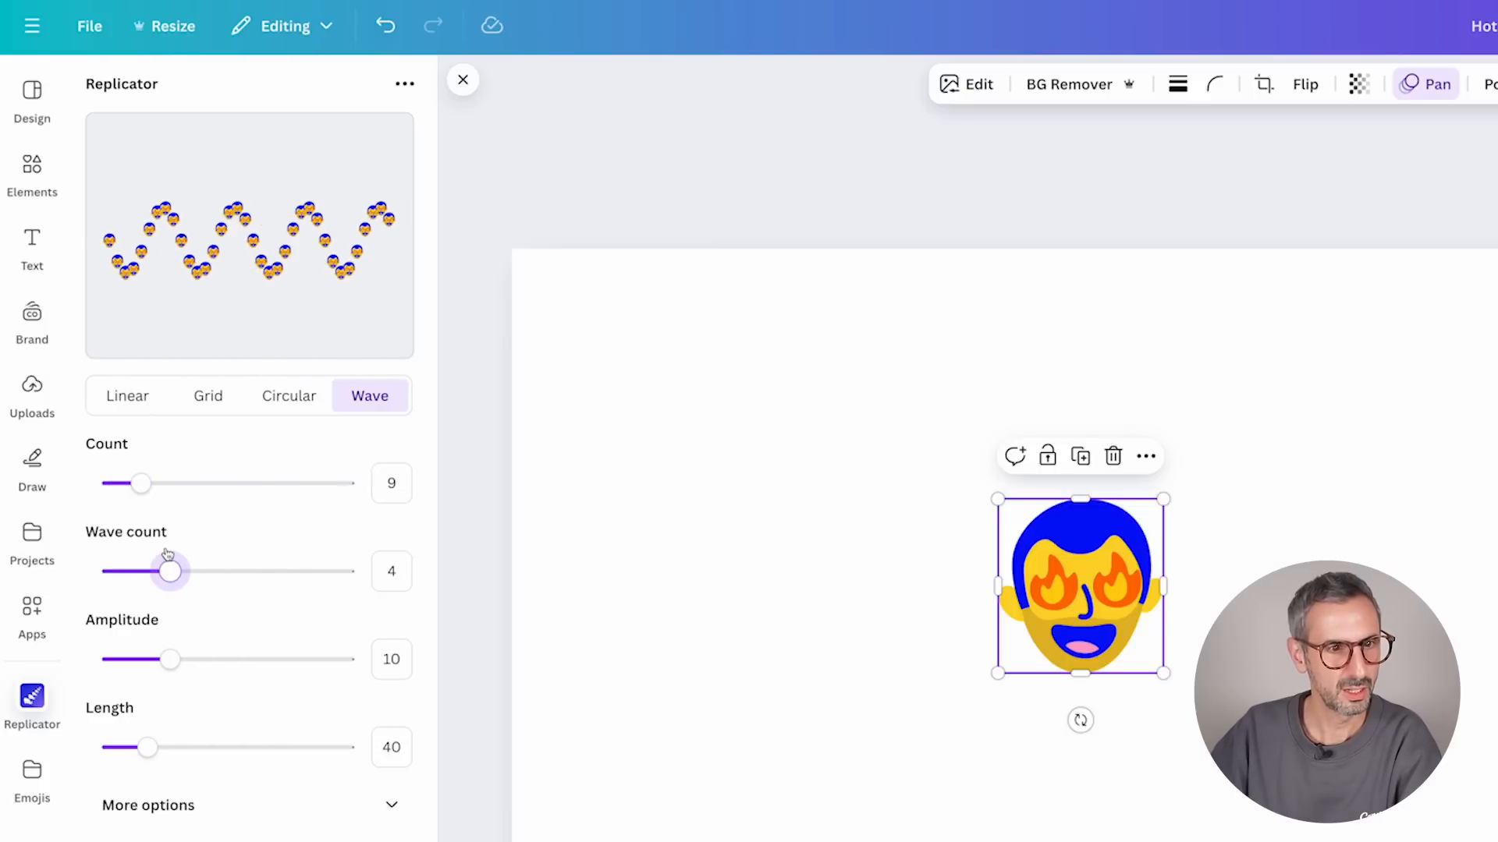
Step: Switch to the Circular pattern and set its slice to 150 and ring count to 4
{"action": "left_click", "coordinate": [278, 409]}
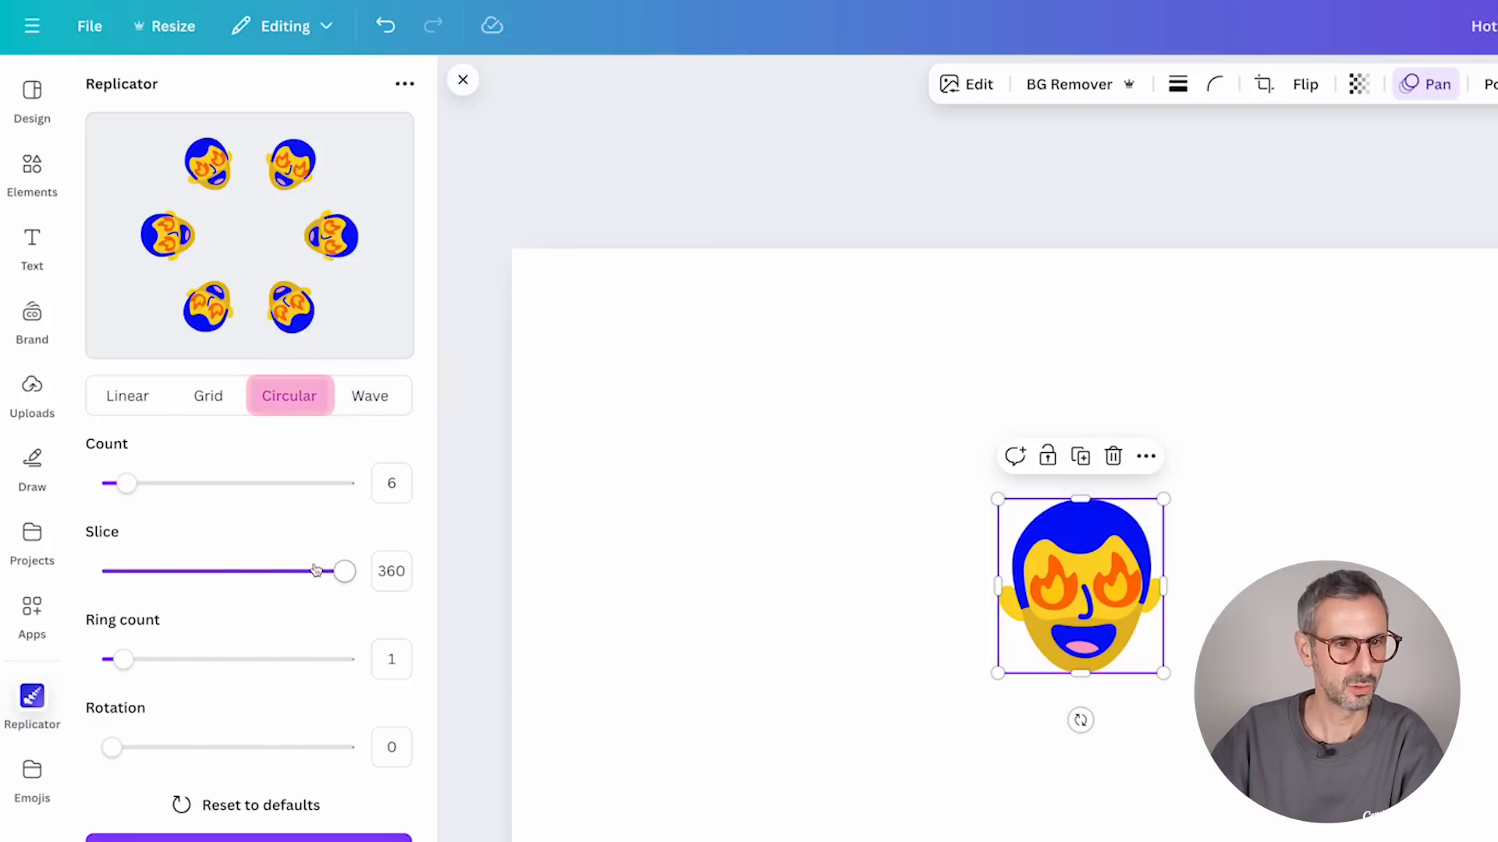
{"action": "left_click_drag", "start_coordinate": [349, 574], "coordinate": [199, 588]}
{"action": "mouse_move", "coordinate": [135, 660]}
{"action": "left_mouse_down"}
{"action": "mouse_move", "coordinate": [174, 658]}
{"action": "mouse_move", "coordinate": [157, 657]}
{"action": "left_mouse_up"}
{"action": "left_click_drag", "start_coordinate": [227, 559], "coordinate": [207, 573]}
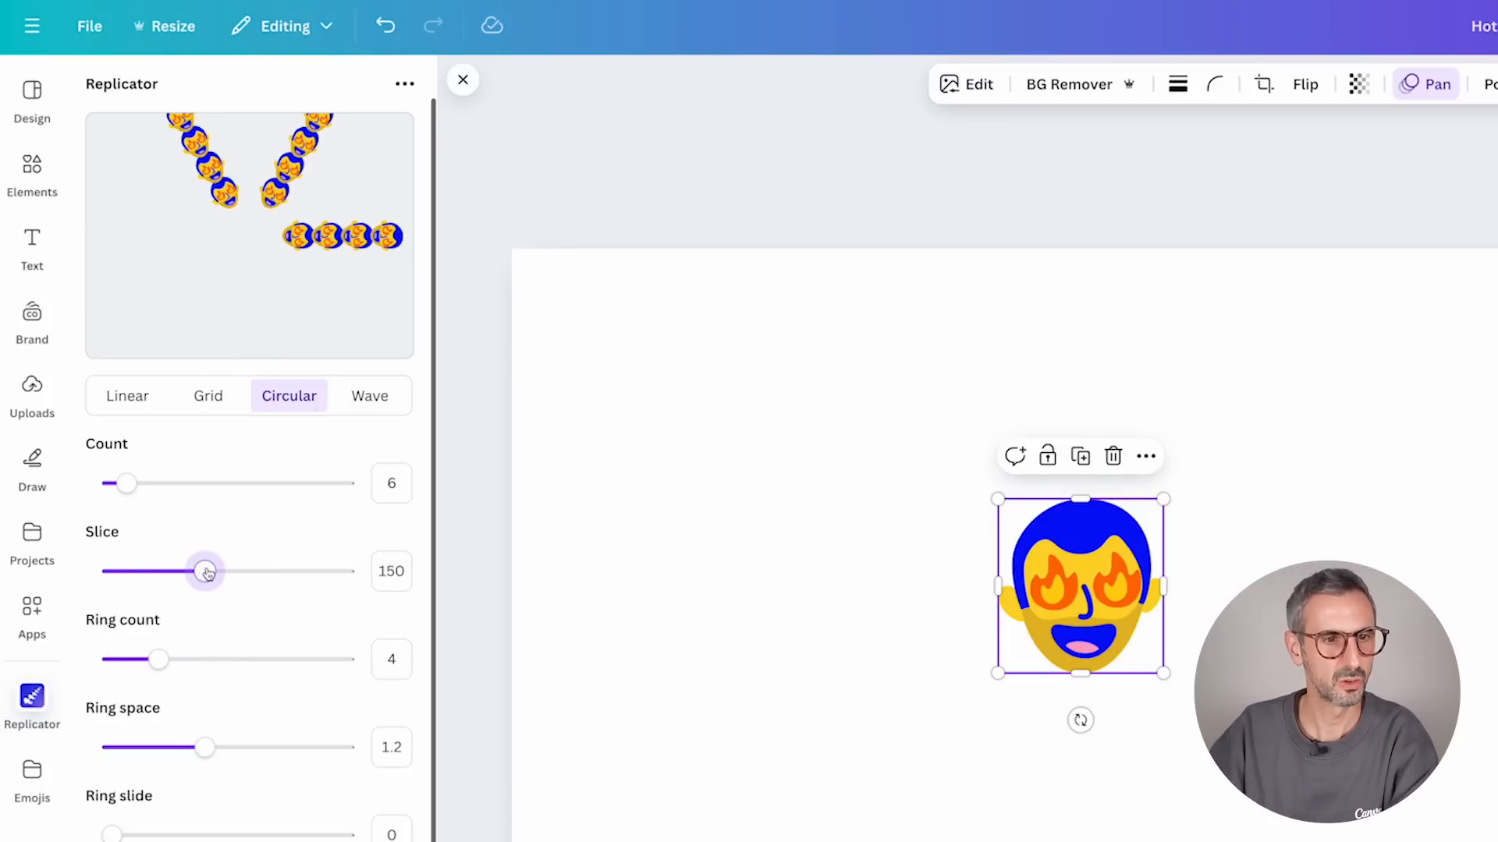
Step: Set the circular pattern's count to 21, slice to 360 and ring space to 1.425
{"action": "left_click_drag", "start_coordinate": [126, 483], "coordinate": [202, 484]}
{"action": "left_click_drag", "start_coordinate": [198, 571], "coordinate": [374, 559]}
{"action": "mouse_move", "coordinate": [158, 659]}
{"action": "left_mouse_down"}
{"action": "mouse_move", "coordinate": [335, 624]}
{"action": "mouse_move", "coordinate": [165, 635]}
{"action": "mouse_move", "coordinate": [158, 655]}
{"action": "left_mouse_up"}
{"action": "mouse_move", "coordinate": [204, 748]}
{"action": "left_mouse_down"}
{"action": "mouse_move", "coordinate": [334, 726]}
{"action": "mouse_move", "coordinate": [239, 725]}
{"action": "mouse_move", "coordinate": [335, 715]}
{"action": "mouse_move", "coordinate": [259, 717]}
{"action": "left_mouse_up"}
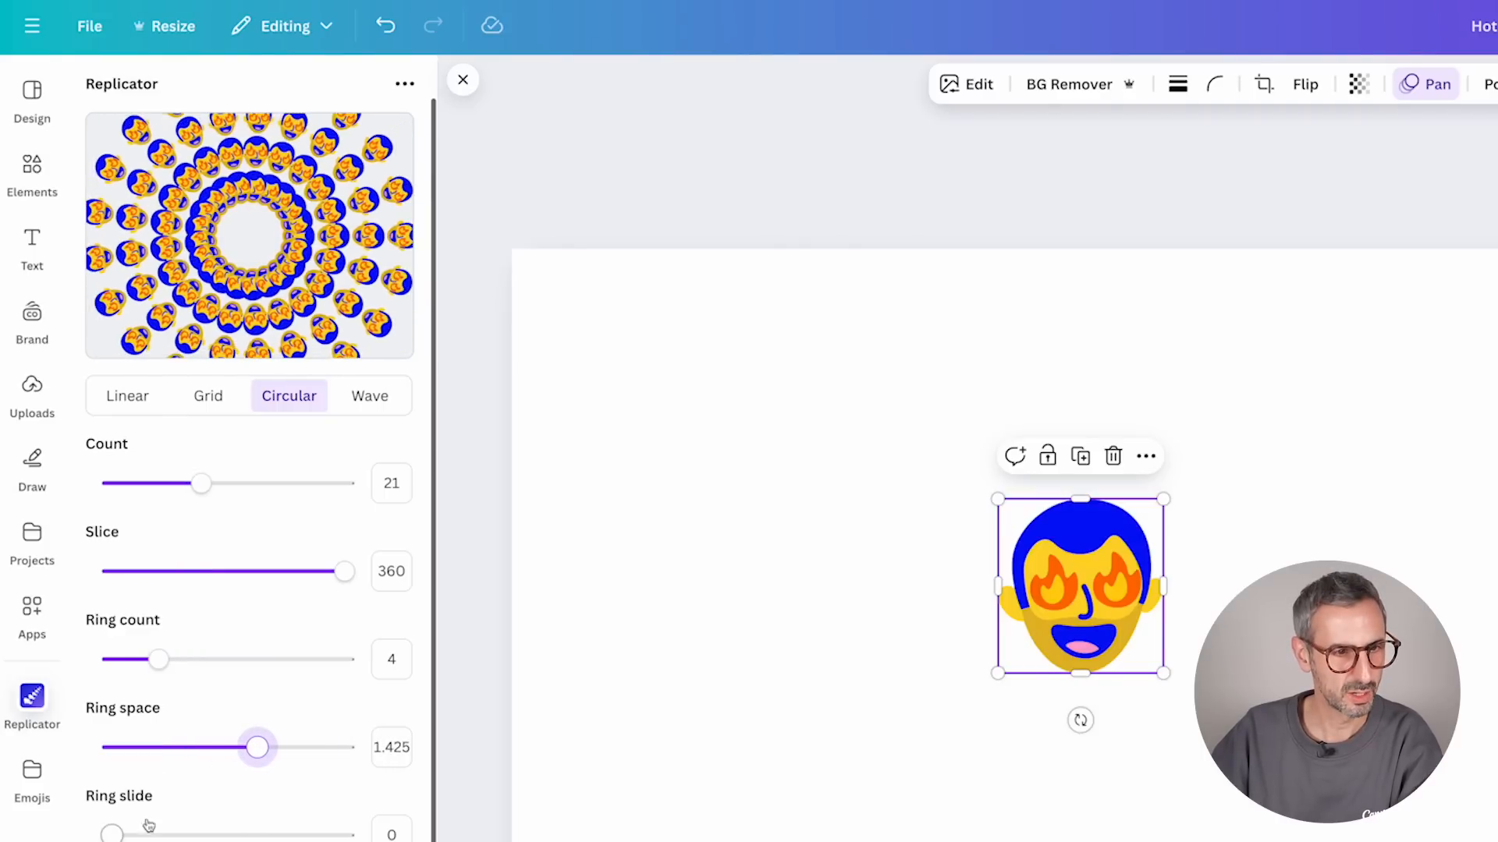
Step: Set the circular pattern's ring slide to 27, radius ratio to 1.125 and spiral effect to 45, and adjust its rotation
{"action": "left_click_drag", "start_coordinate": [107, 834], "coordinate": [314, 791]}
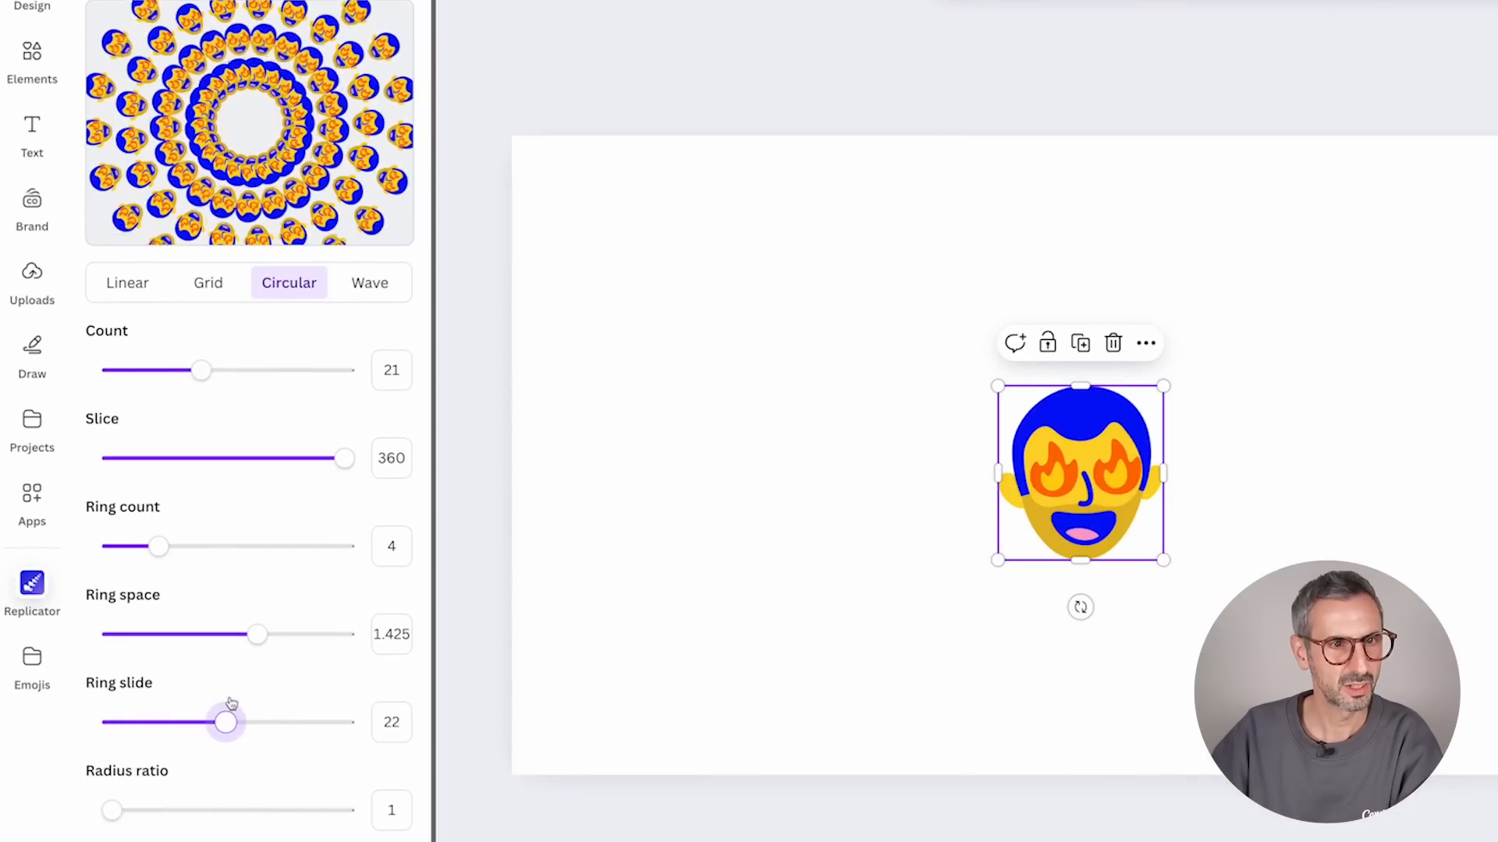
{"action": "left_click_drag", "start_coordinate": [314, 678], "coordinate": [251, 678]}
{"action": "left_click_drag", "start_coordinate": [113, 810], "coordinate": [228, 745]}
{"action": "scroll", "coordinate": [171, 819], "scroll_direction": "down", "scroll_amount": 3}
{"action": "left_click_drag", "start_coordinate": [111, 833], "coordinate": [196, 827]}
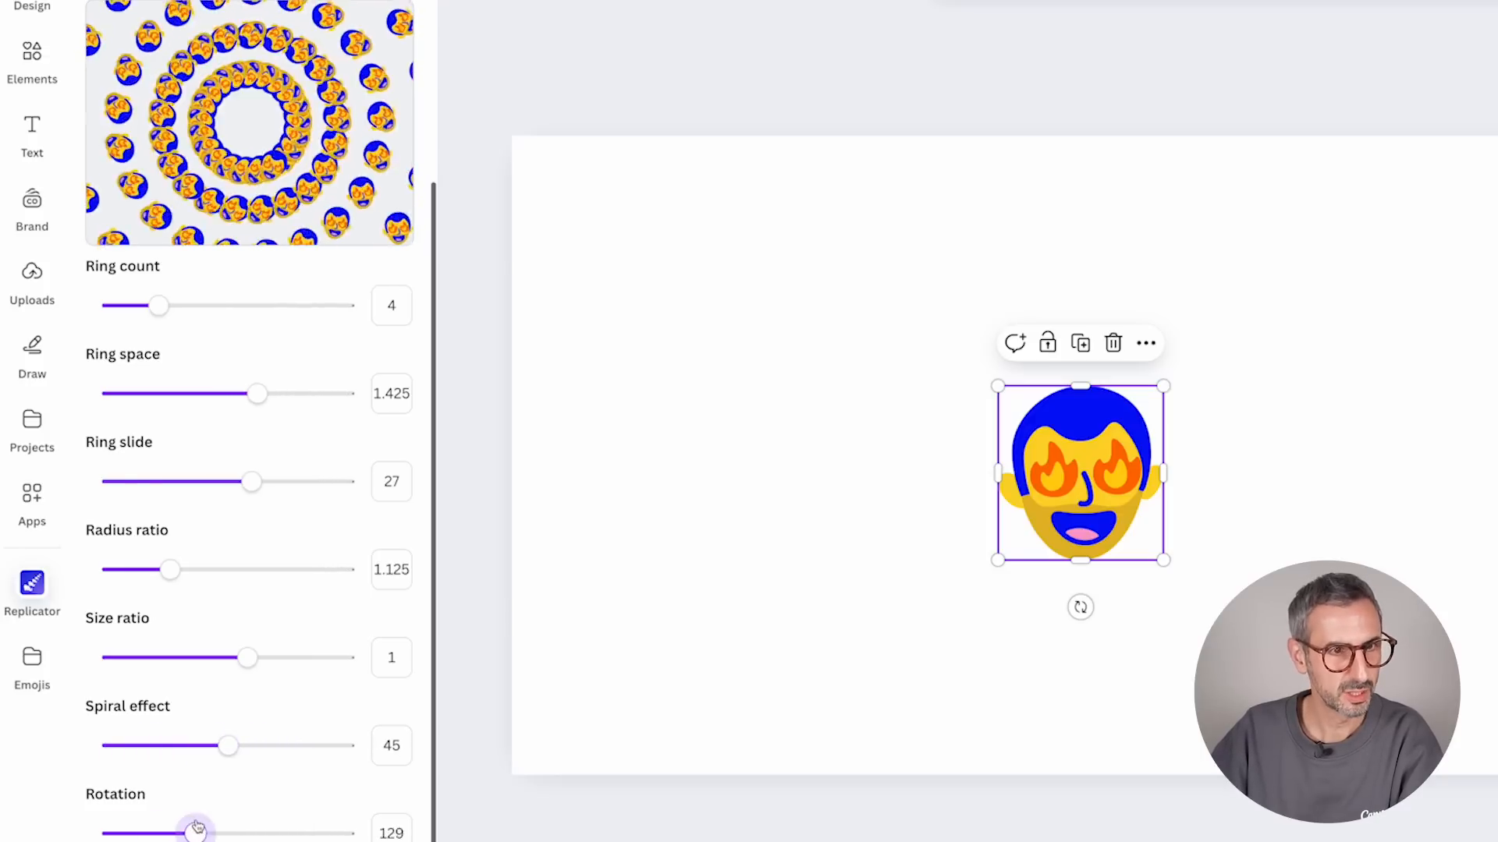
{"action": "left_click_drag", "start_coordinate": [301, 807], "coordinate": [240, 781]}
{"action": "scroll", "coordinate": [200, 540], "scroll_direction": "up", "scroll_amount": 3}
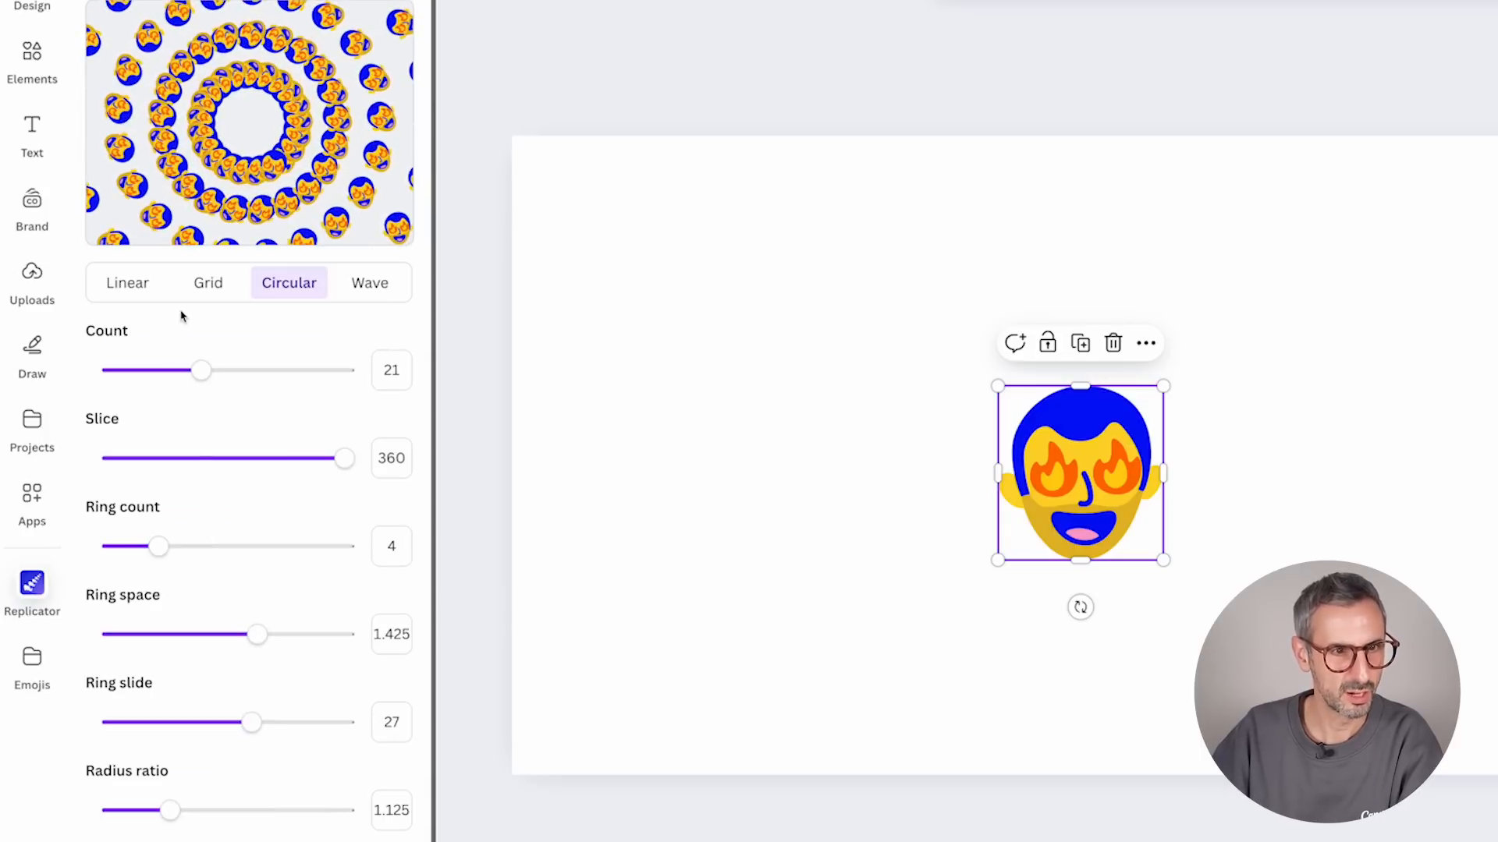
Step: Switch to the Grid pattern with 10 columns, 8 rows and a vertical space of 0.425
{"action": "left_click", "coordinate": [209, 286]}
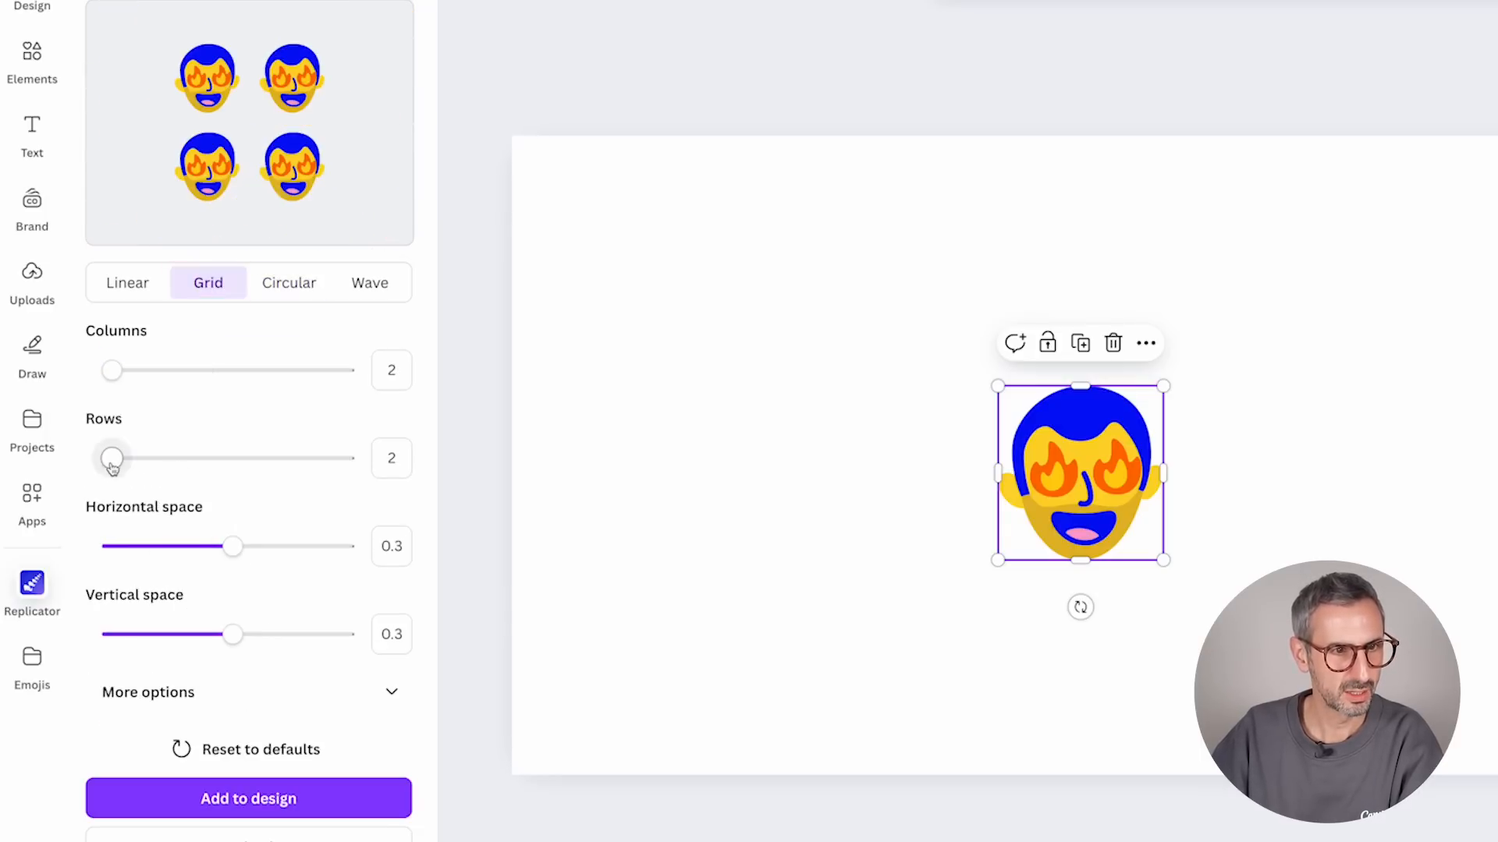
{"action": "left_click_drag", "start_coordinate": [111, 457], "coordinate": [137, 458]}
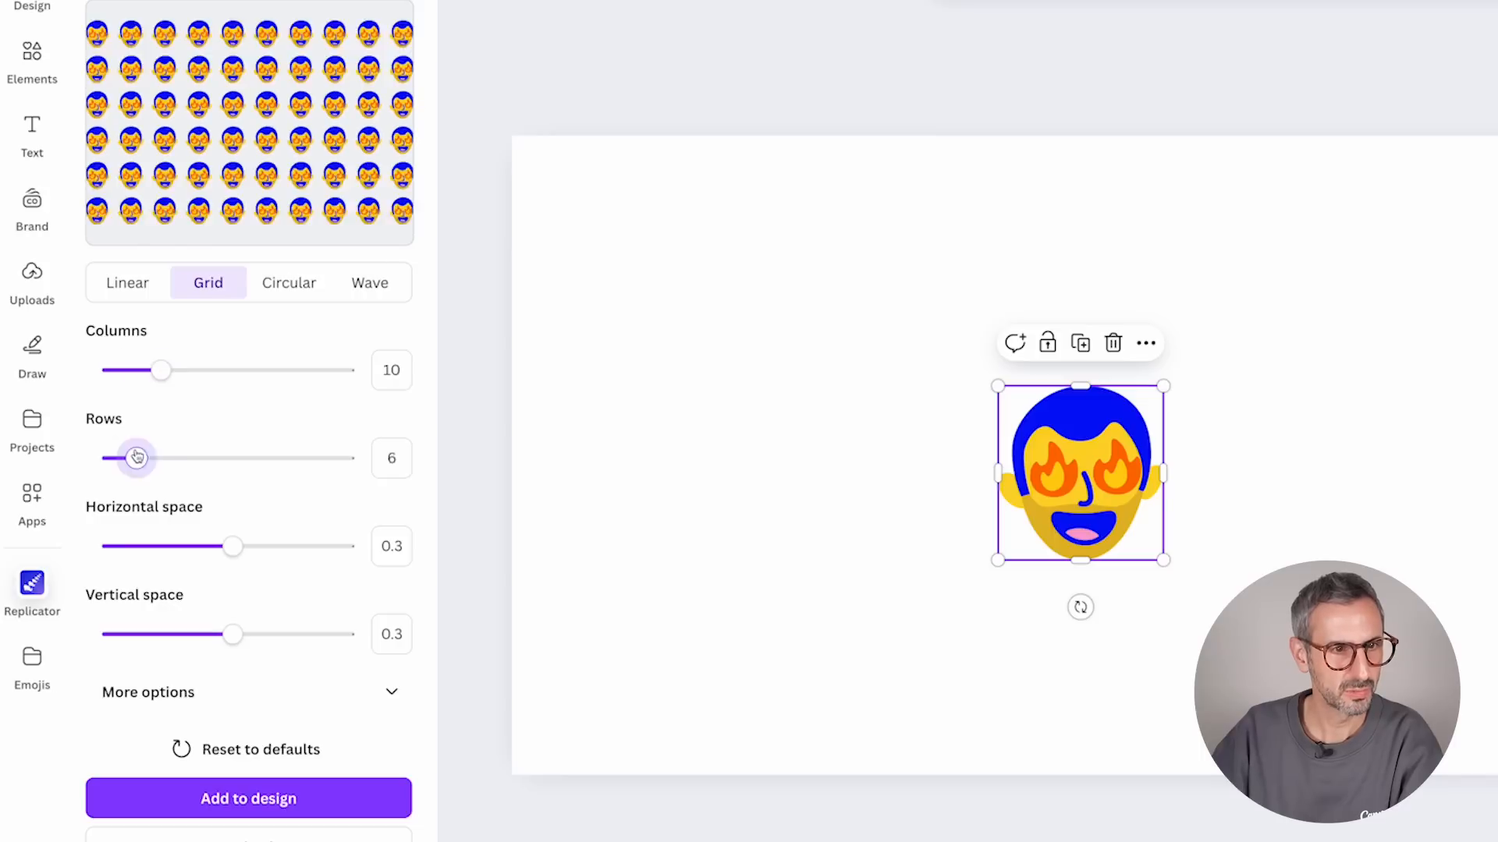
{"action": "mouse_move", "coordinate": [233, 548]}
{"action": "left_mouse_down"}
{"action": "mouse_move", "coordinate": [308, 548]}
{"action": "mouse_move", "coordinate": [194, 548]}
{"action": "mouse_move", "coordinate": [248, 549]}
{"action": "mouse_move", "coordinate": [232, 546]}
{"action": "left_mouse_up"}
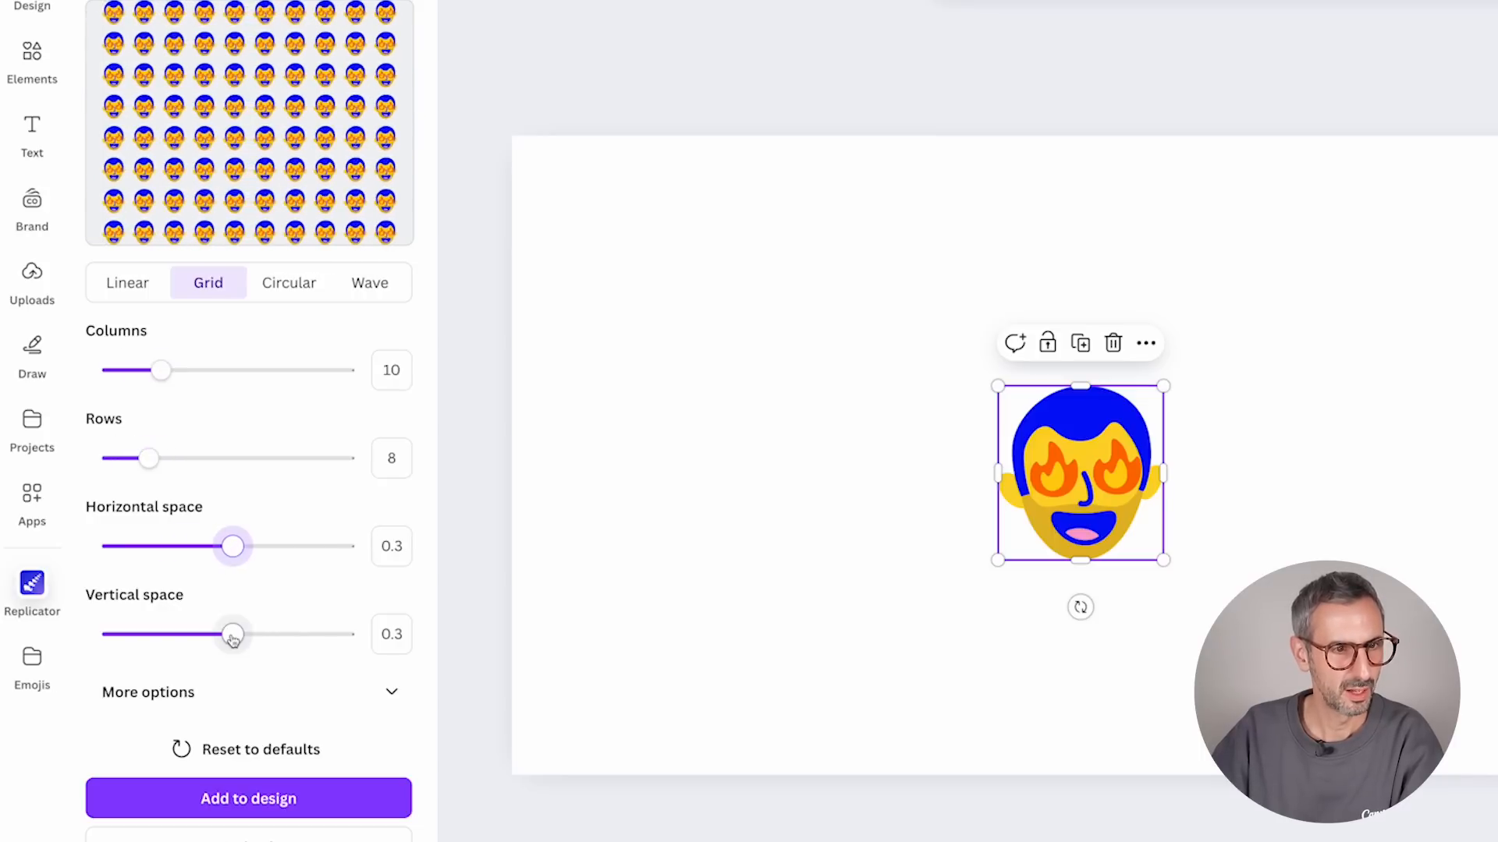
{"action": "mouse_move", "coordinate": [233, 634]}
{"action": "left_mouse_down"}
{"action": "mouse_move", "coordinate": [327, 634]}
{"action": "mouse_move", "coordinate": [246, 634]}
{"action": "left_mouse_up"}
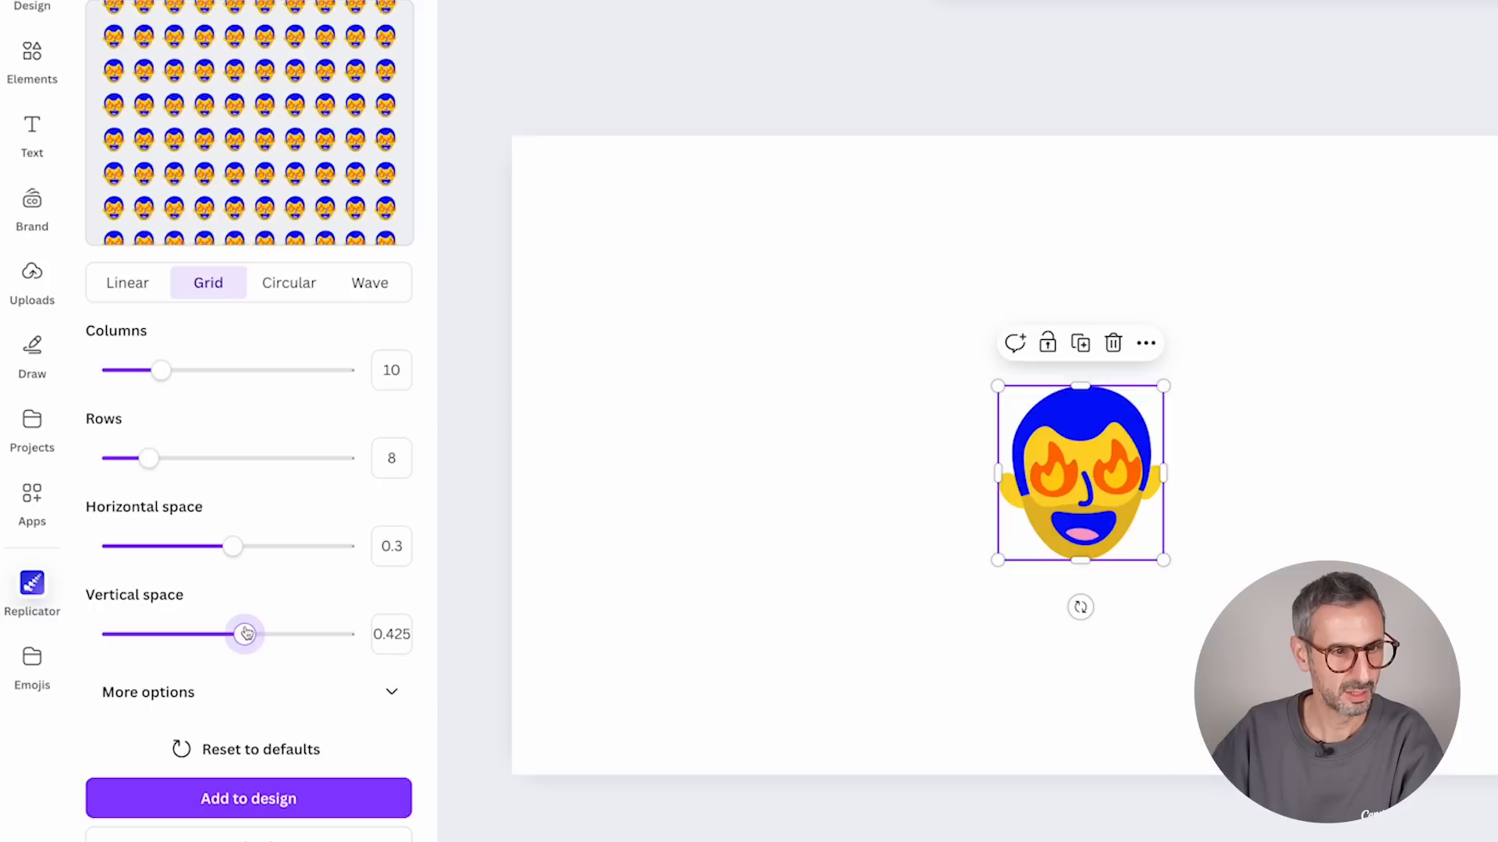
Step: Set the grid's slide to 0.35 and rotation to 29, and try to apply a horizontal skew
{"action": "left_click", "coordinate": [390, 692]}
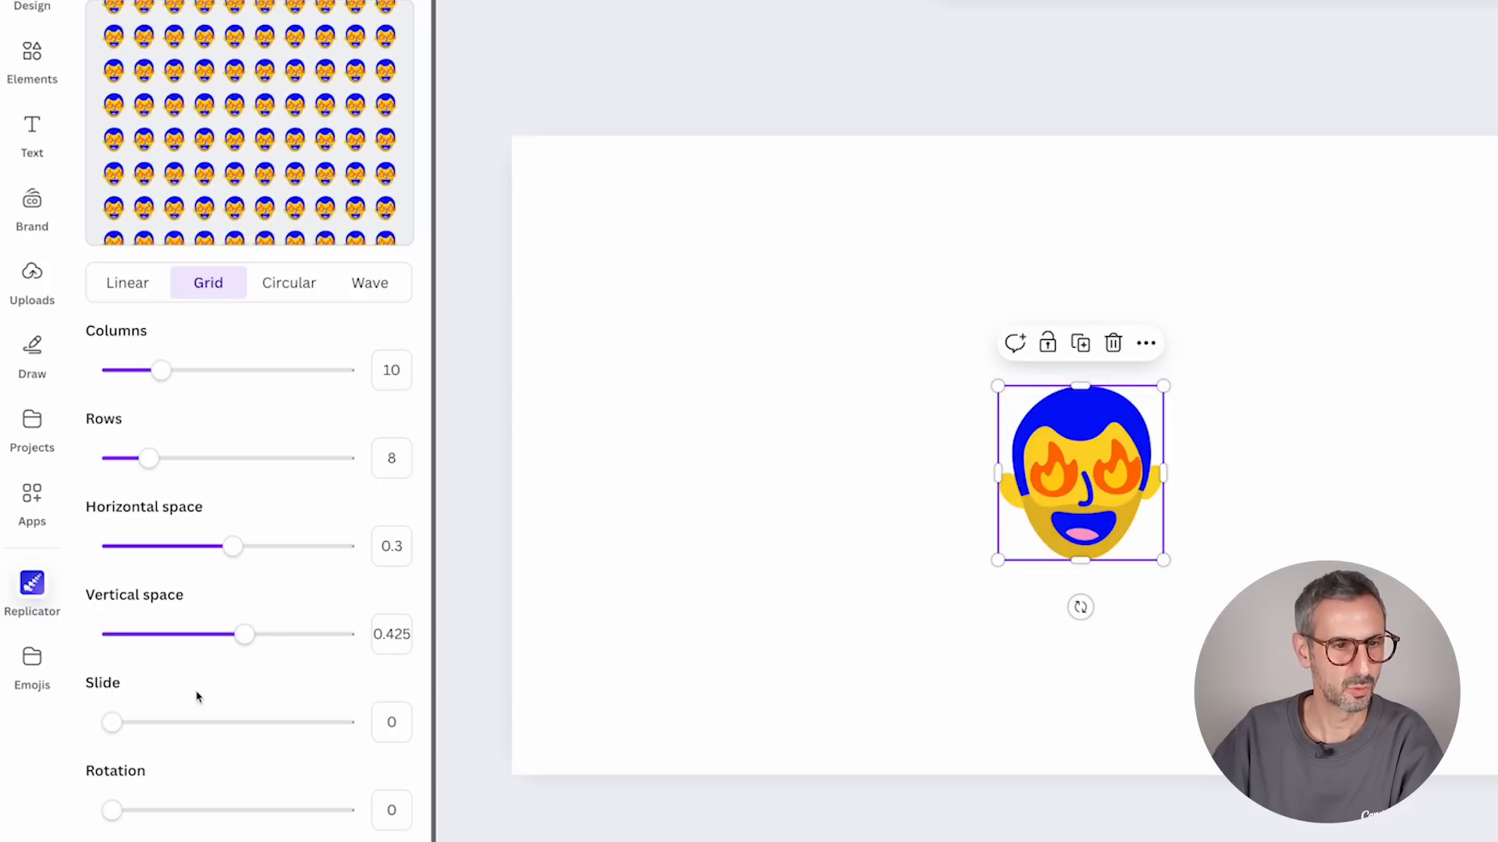
{"action": "scroll", "coordinate": [196, 700], "scroll_direction": "down", "scroll_amount": 2}
{"action": "mouse_move", "coordinate": [112, 658]}
{"action": "left_mouse_down"}
{"action": "mouse_move", "coordinate": [221, 657]}
{"action": "mouse_move", "coordinate": [130, 658]}
{"action": "left_mouse_up"}
{"action": "left_click_drag", "start_coordinate": [112, 570], "coordinate": [194, 569]}
{"action": "mouse_move", "coordinate": [228, 745]}
{"action": "left_mouse_down"}
{"action": "mouse_move", "coordinate": [157, 745]}
{"action": "mouse_move", "coordinate": [228, 745]}
{"action": "left_mouse_up"}
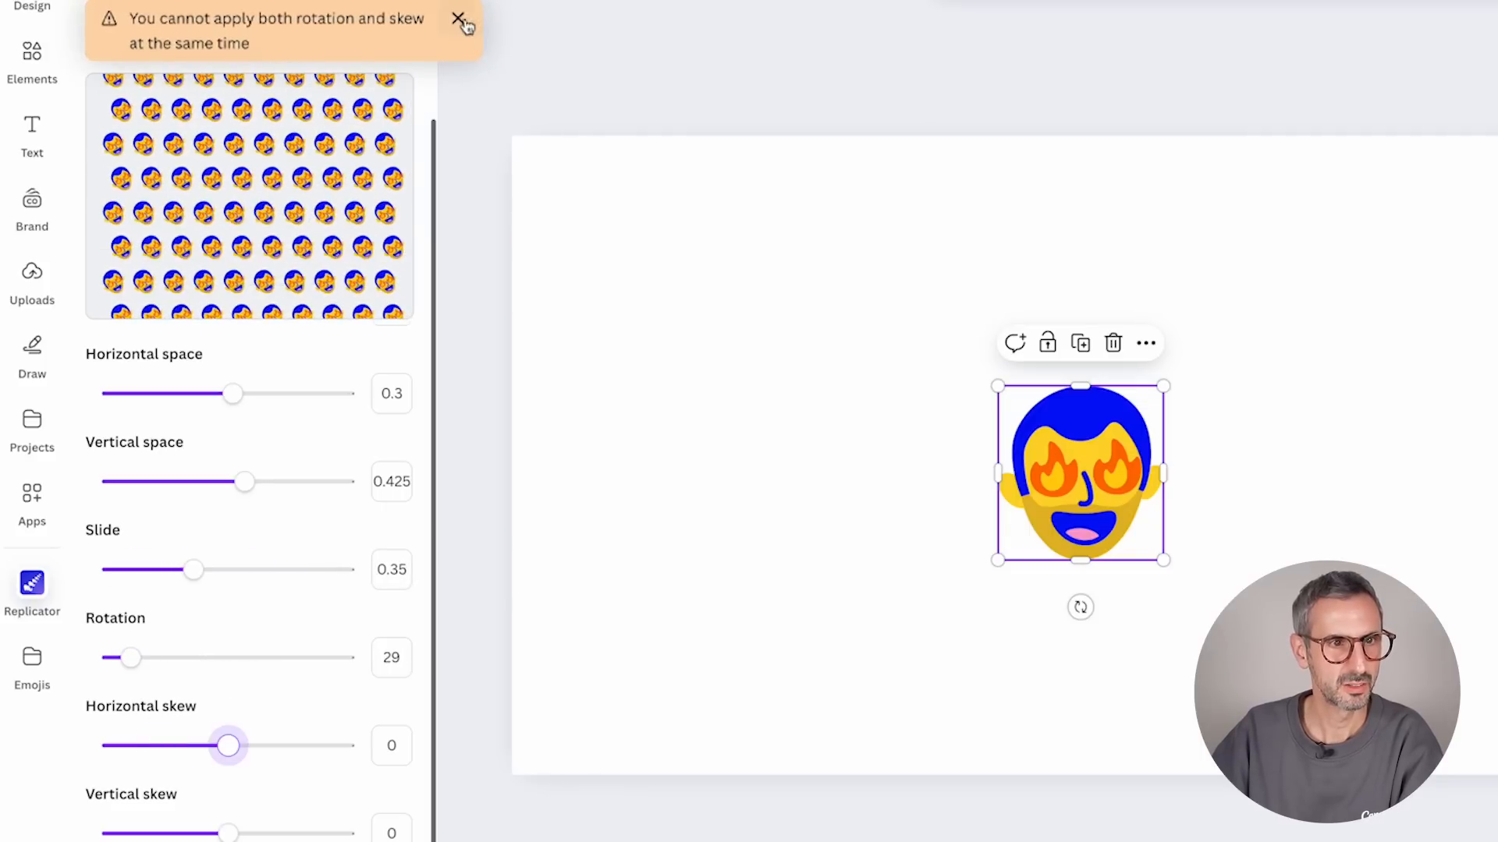
Step: Return the grid's rotation to 0, try the skew settings, and reset the pattern to defaults
{"action": "left_click", "coordinate": [459, 20]}
{"action": "left_click_drag", "start_coordinate": [131, 657], "coordinate": [112, 658]}
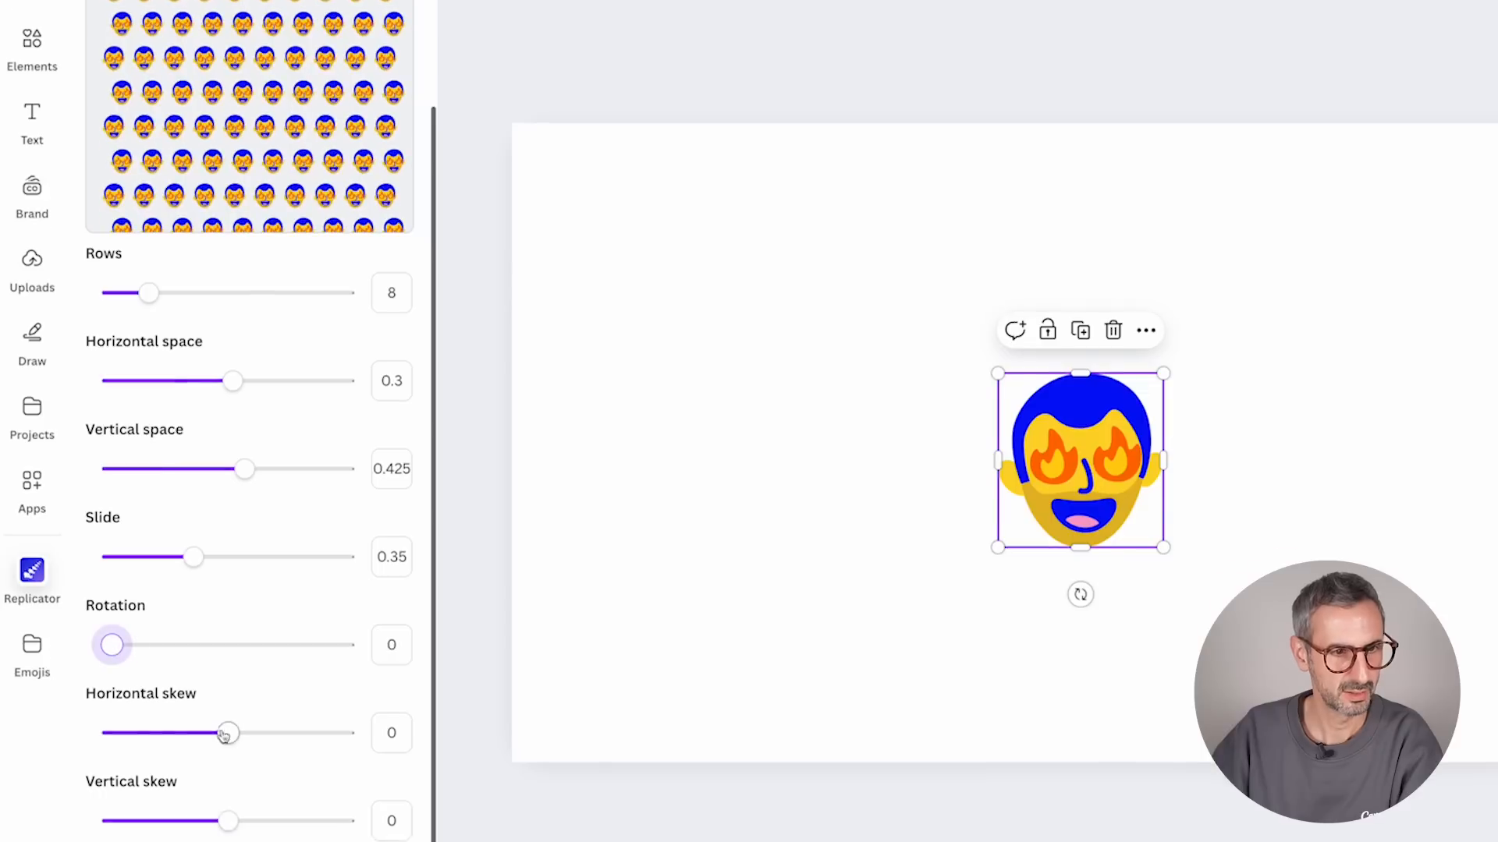
{"action": "left_click_drag", "start_coordinate": [266, 704], "coordinate": [228, 704]}
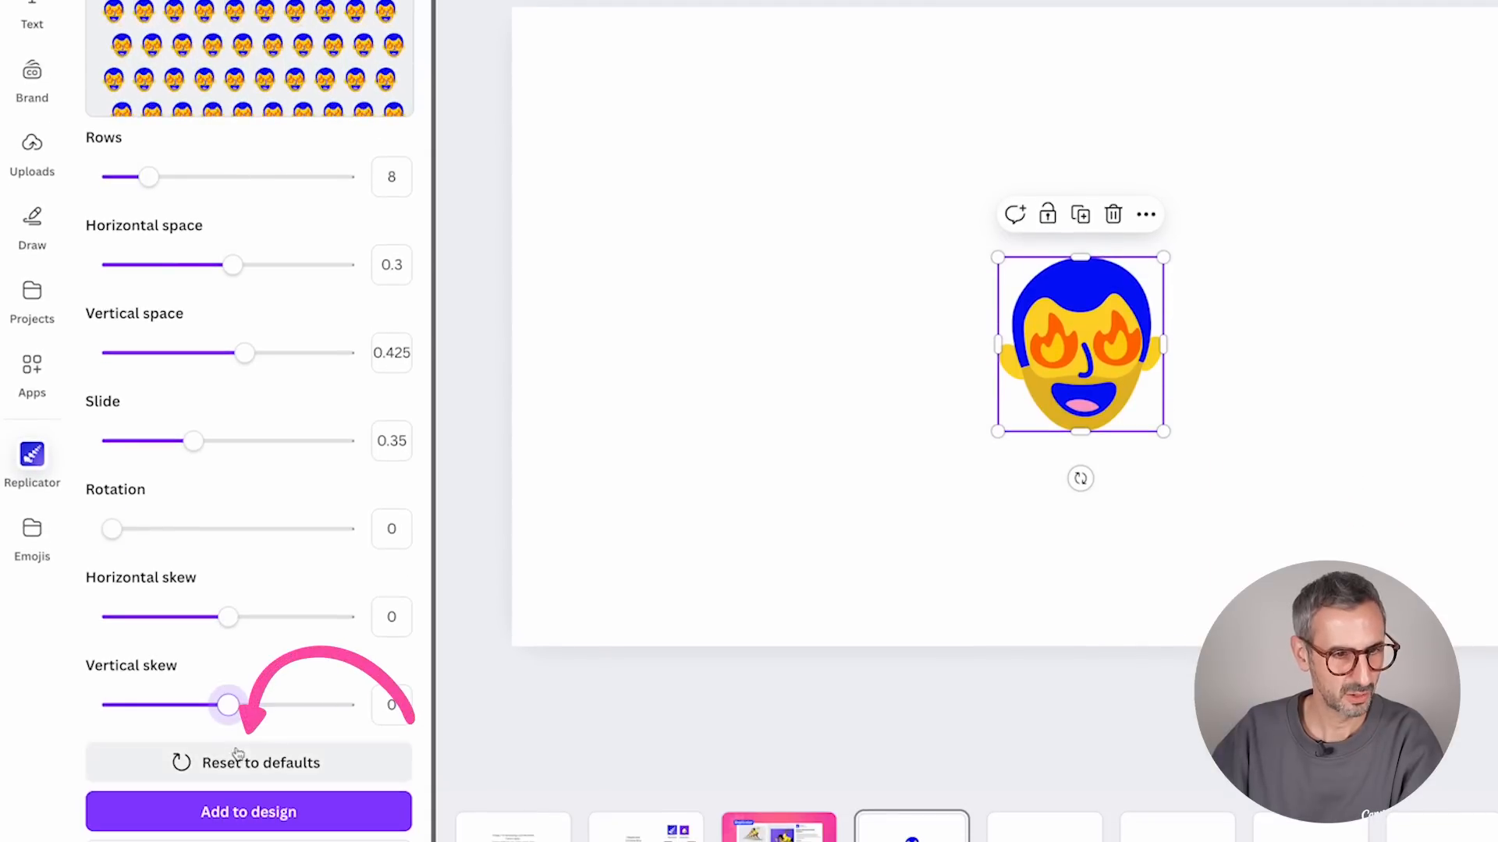
{"action": "left_click", "coordinate": [261, 762]}
Step: Switch to the Linear pattern and set its slope to 21 and count to 19
{"action": "left_click", "coordinate": [131, 299]}
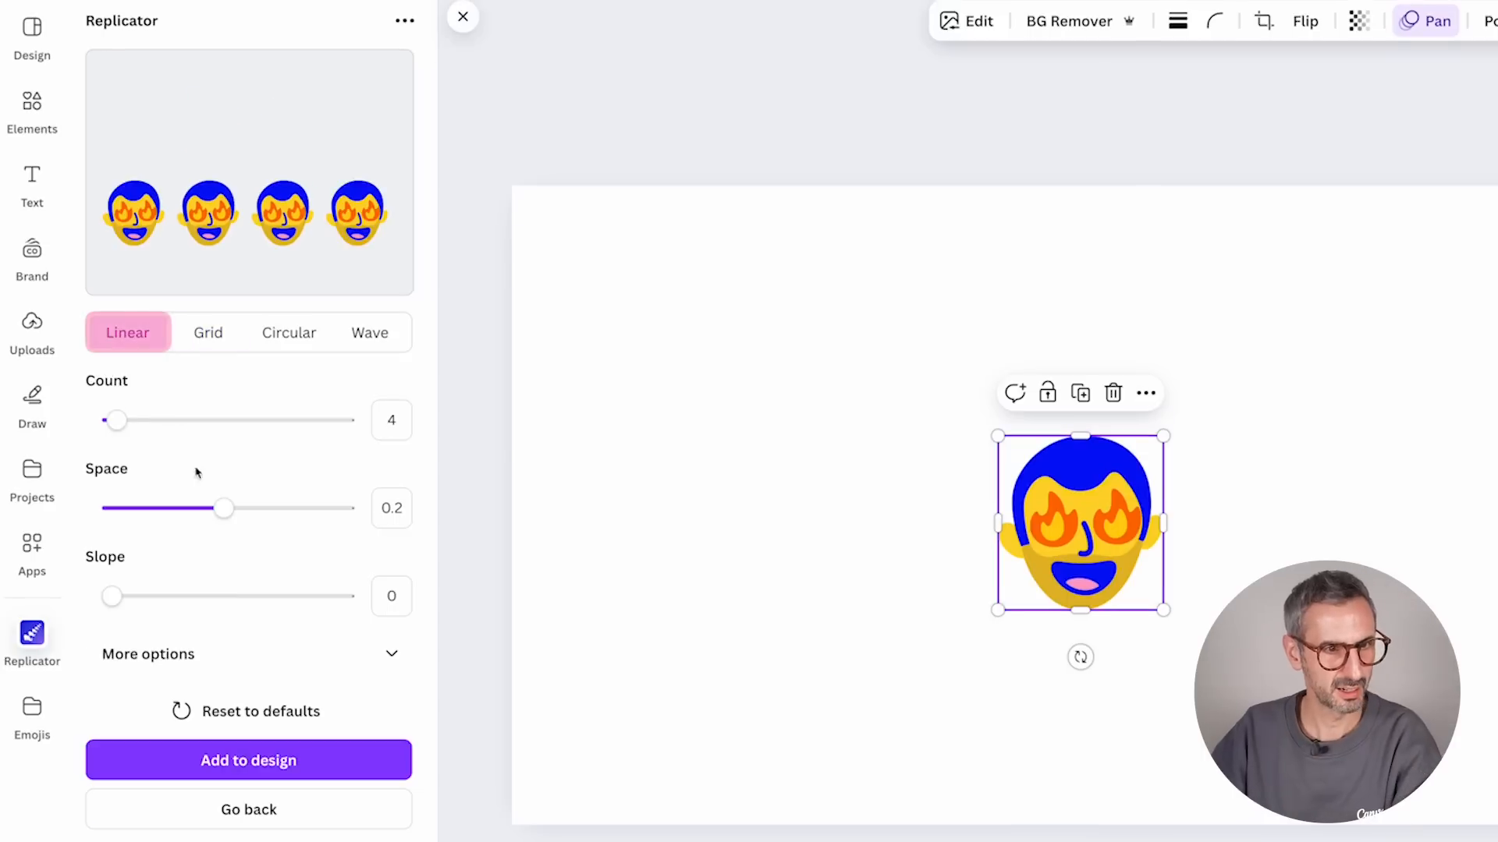
{"action": "left_click_drag", "start_coordinate": [112, 563], "coordinate": [167, 598]}
{"action": "left_click_drag", "start_coordinate": [117, 420], "coordinate": [191, 421]}
Step: Expand the linear pattern's extra options and set its rotation to 32 and size ratio to 1.025
{"action": "left_click", "coordinate": [391, 654]}
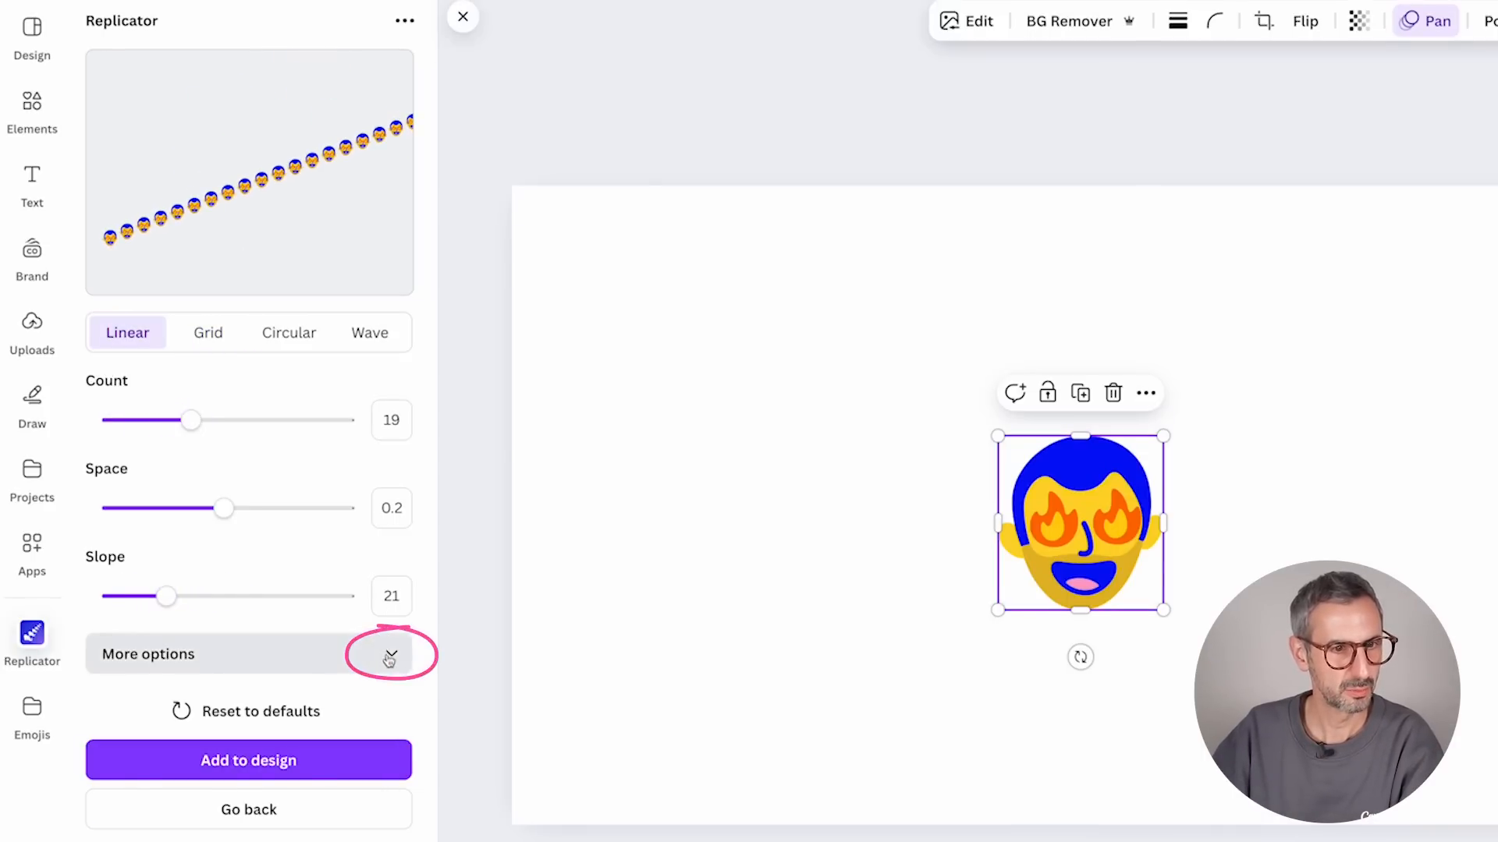
{"action": "mouse_move", "coordinate": [134, 694]}
{"action": "left_mouse_down"}
{"action": "mouse_move", "coordinate": [200, 693]}
{"action": "mouse_move", "coordinate": [132, 692]}
{"action": "left_mouse_up"}
{"action": "mouse_move", "coordinate": [247, 772]}
{"action": "left_mouse_down"}
{"action": "mouse_move", "coordinate": [376, 747]}
{"action": "mouse_move", "coordinate": [301, 771]}
{"action": "mouse_move", "coordinate": [256, 759]}
{"action": "left_mouse_up"}
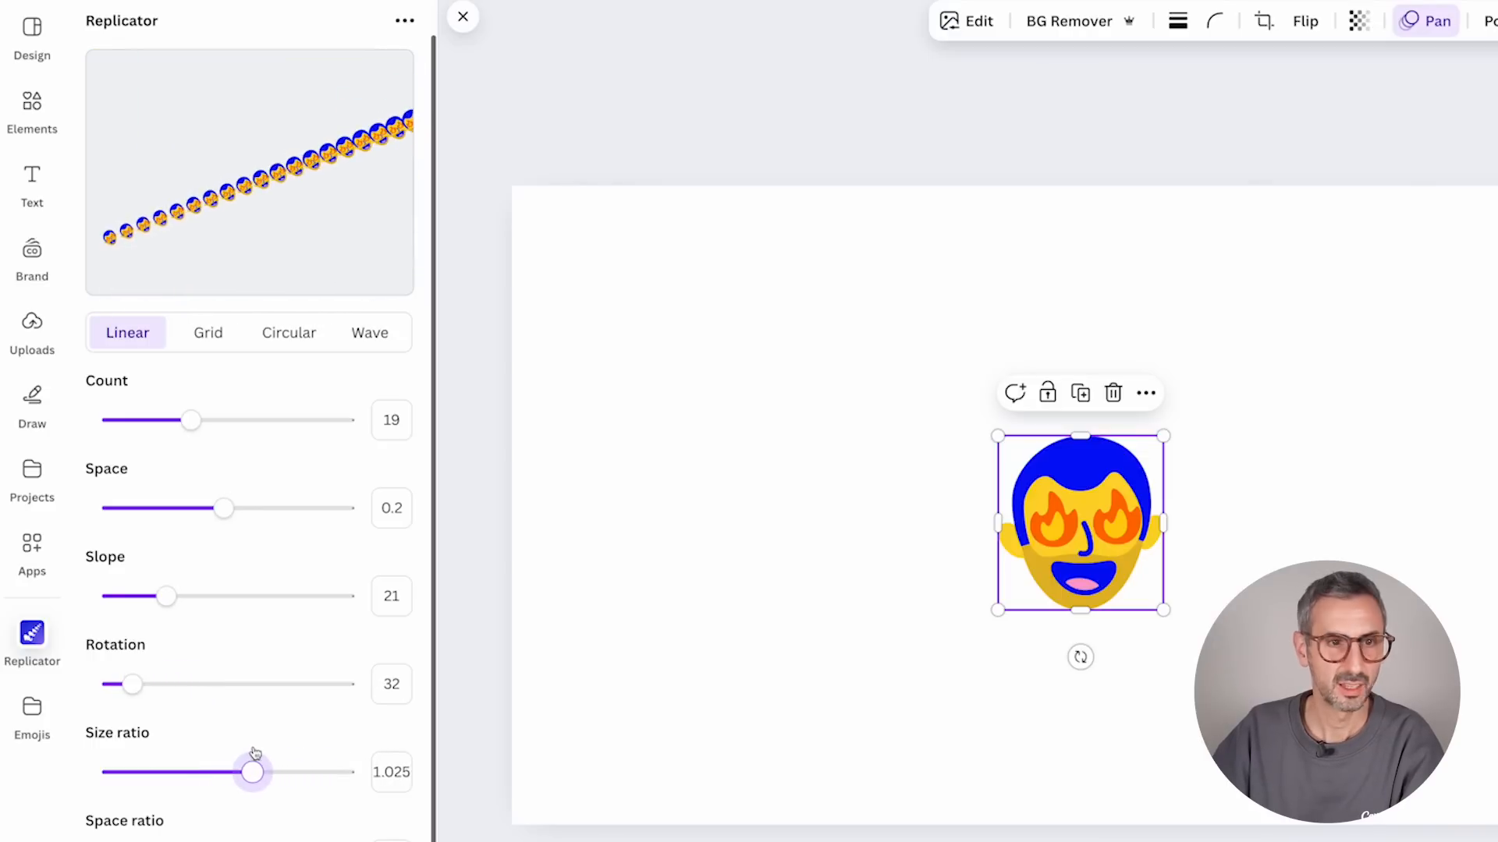
{"action": "left_click_drag", "start_coordinate": [114, 807], "coordinate": [156, 807]}
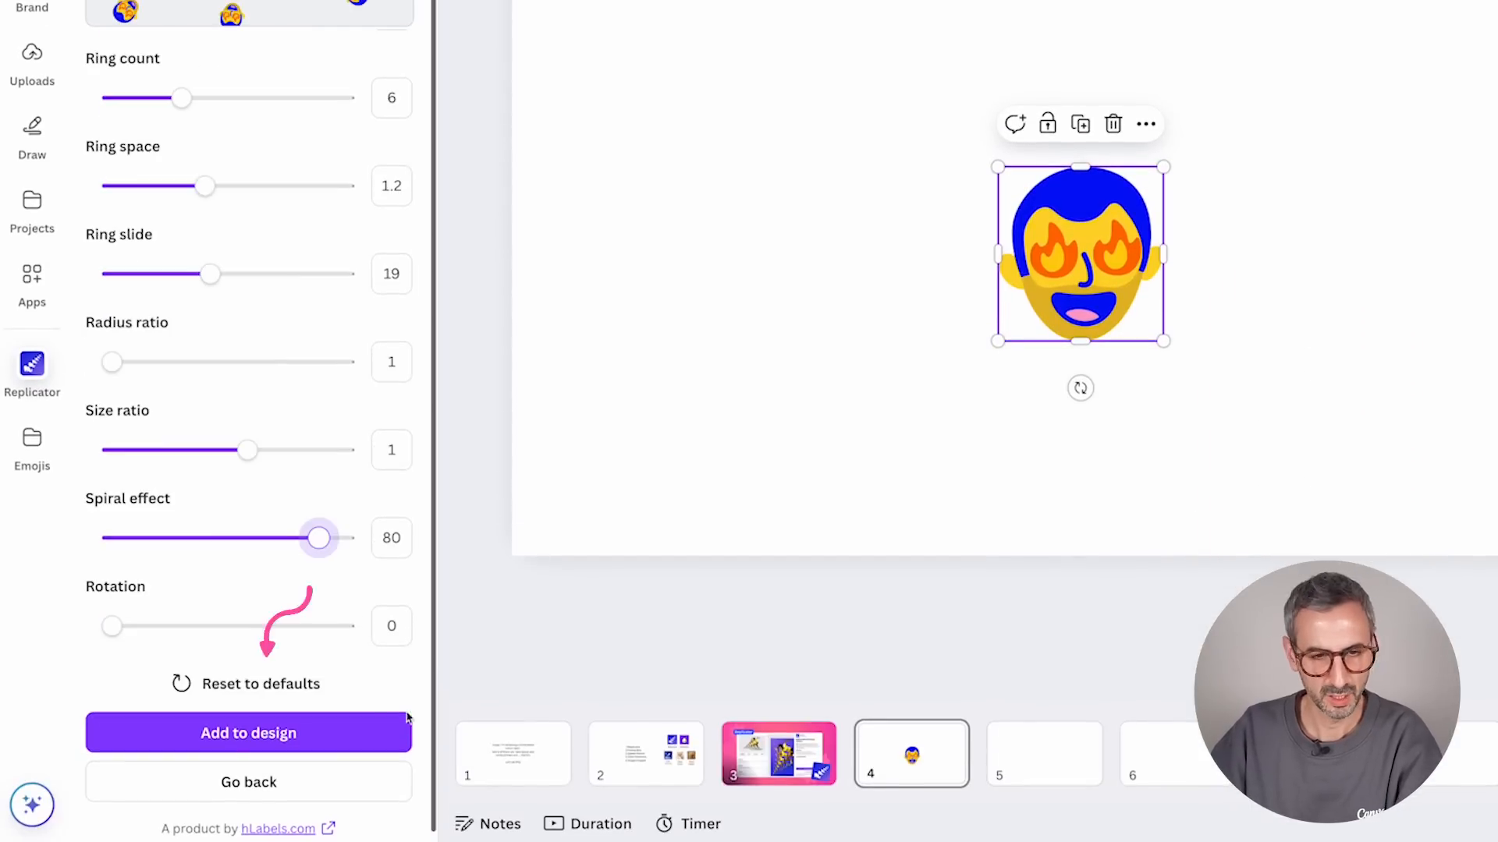
Step: Add the circular emoji pattern to the design and enlarge it around the central emoji to fill the page height
{"action": "left_click", "coordinate": [264, 725]}
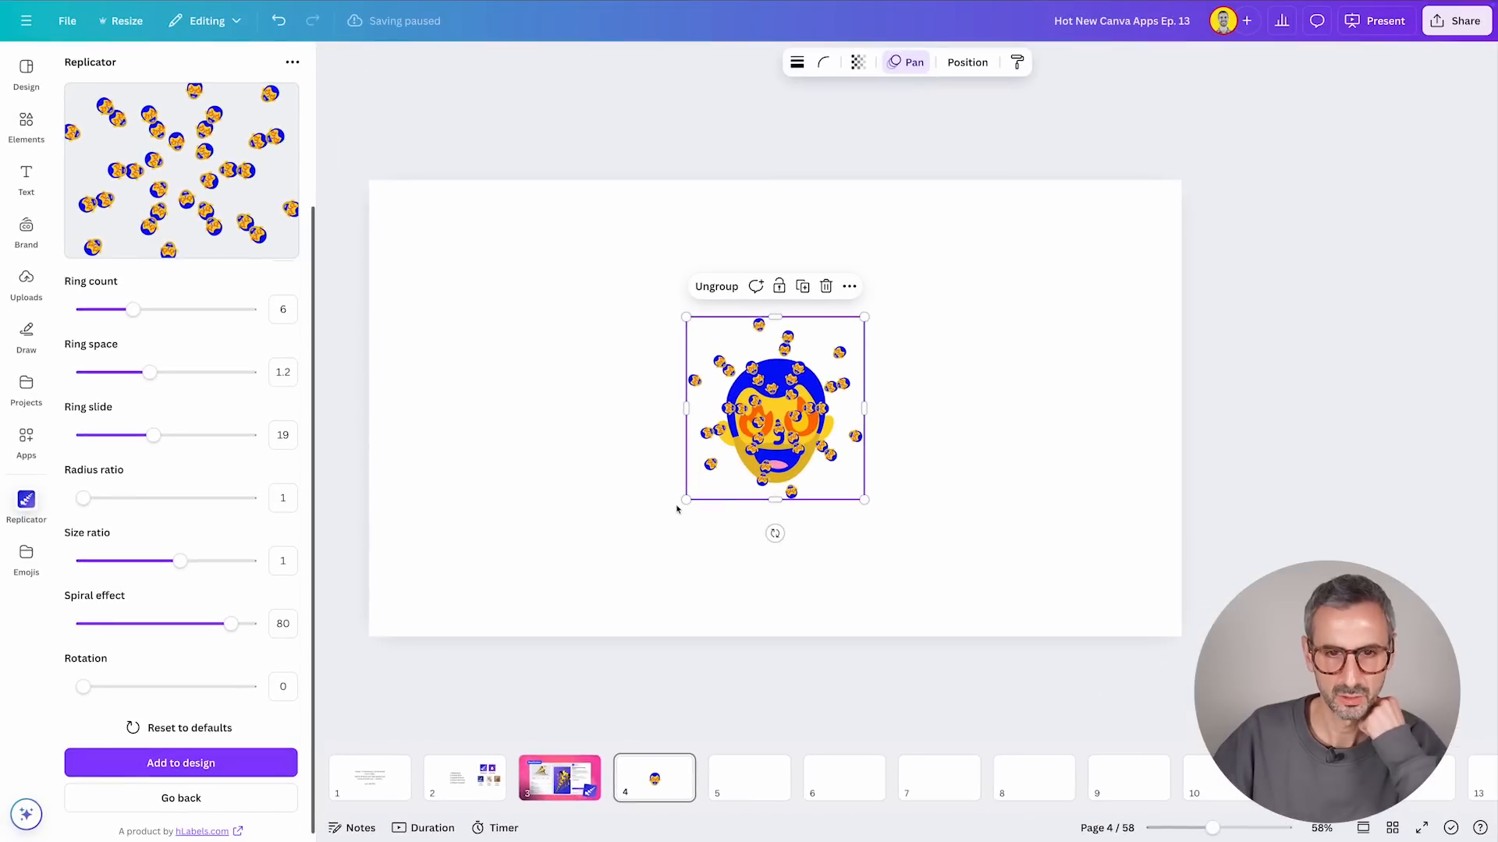
{"action": "left_click_drag", "start_coordinate": [684, 500], "coordinate": [530, 620]}
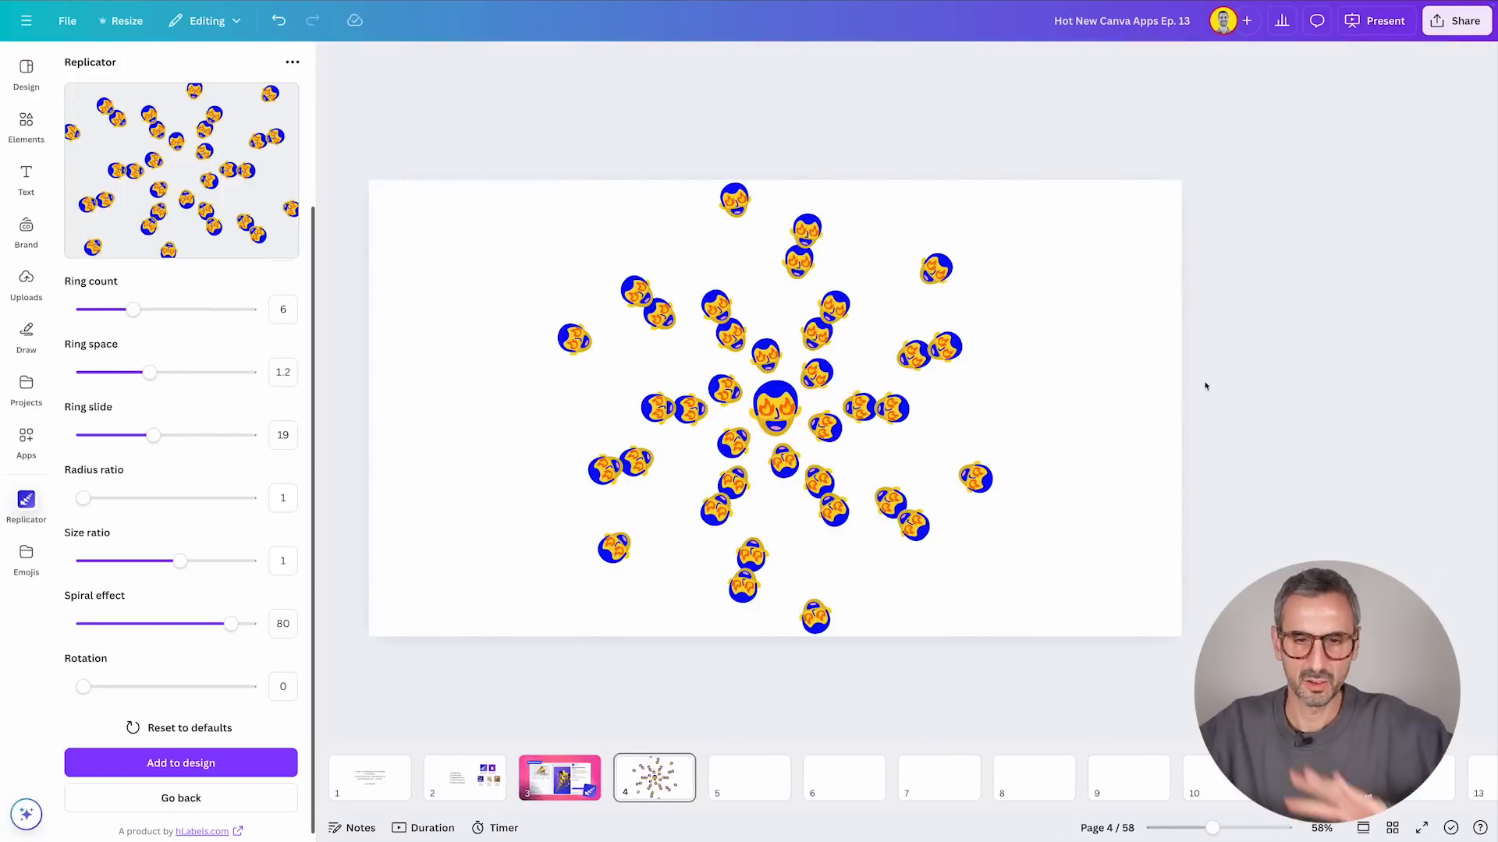
Step: Clear everything from page 4 and add the thin black wavy line graphic, tilted diagonally
{"action": "left_click_drag", "start_coordinate": [454, 134], "coordinate": [1113, 632]}
{"action": "key", "text": "Delete"}
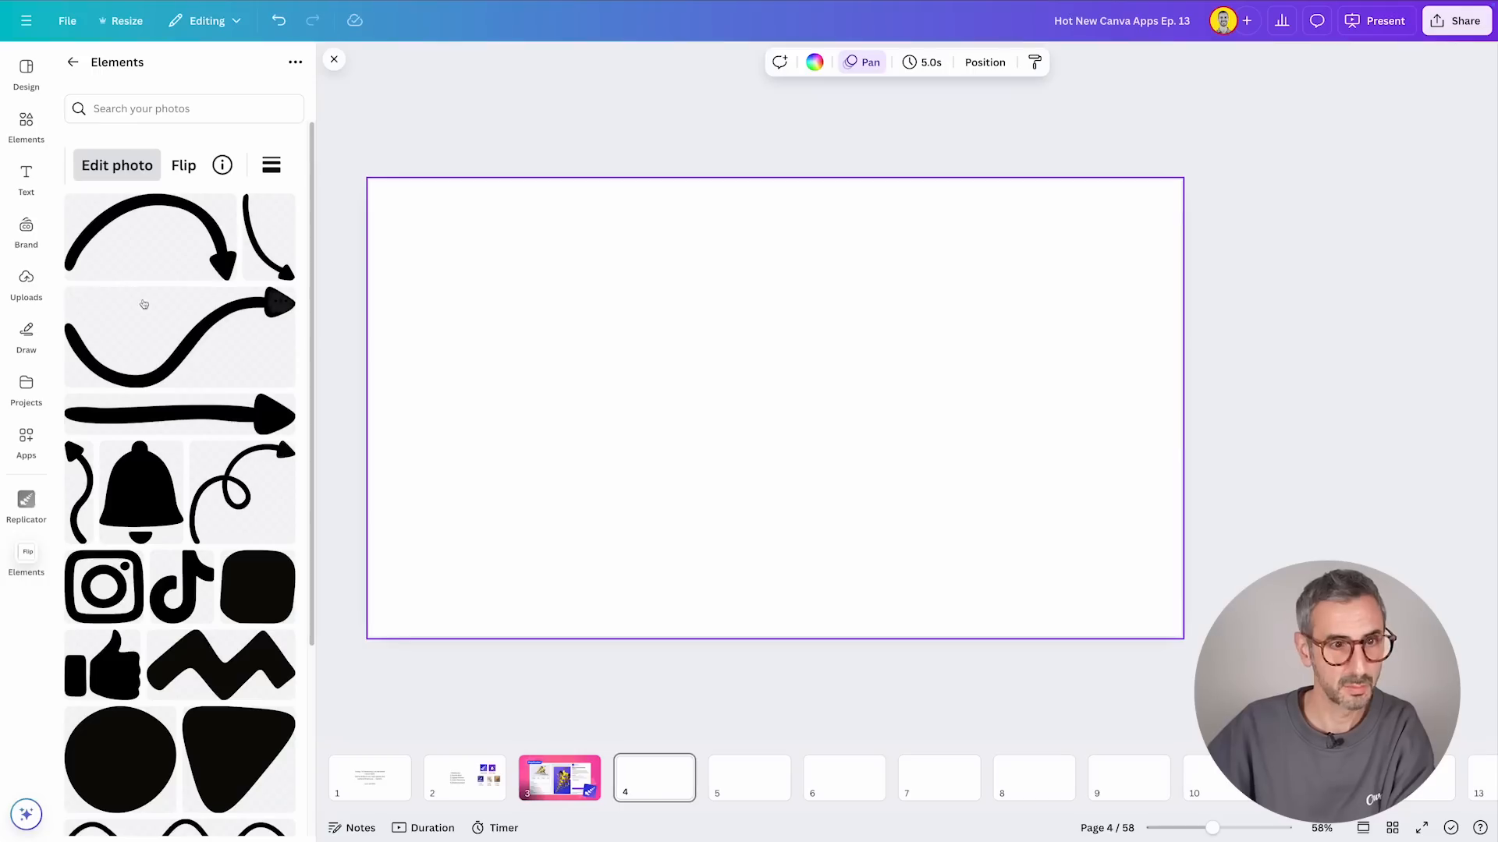
{"action": "scroll", "coordinate": [147, 499], "scroll_direction": "down", "scroll_amount": 2}
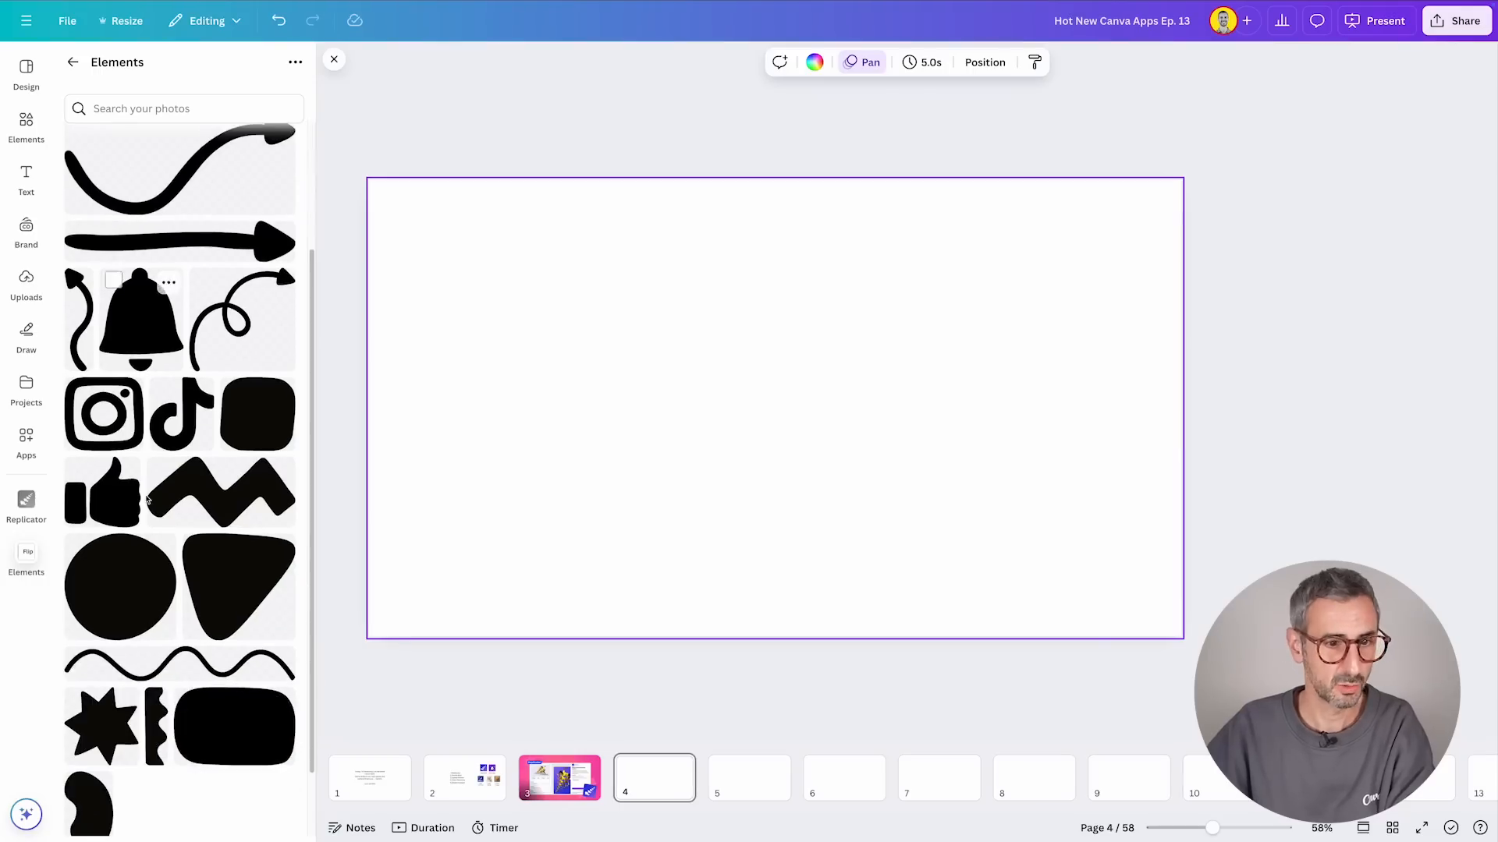
{"action": "scroll", "coordinate": [146, 499], "scroll_direction": "down", "scroll_amount": 3}
{"action": "left_click", "coordinate": [145, 566]}
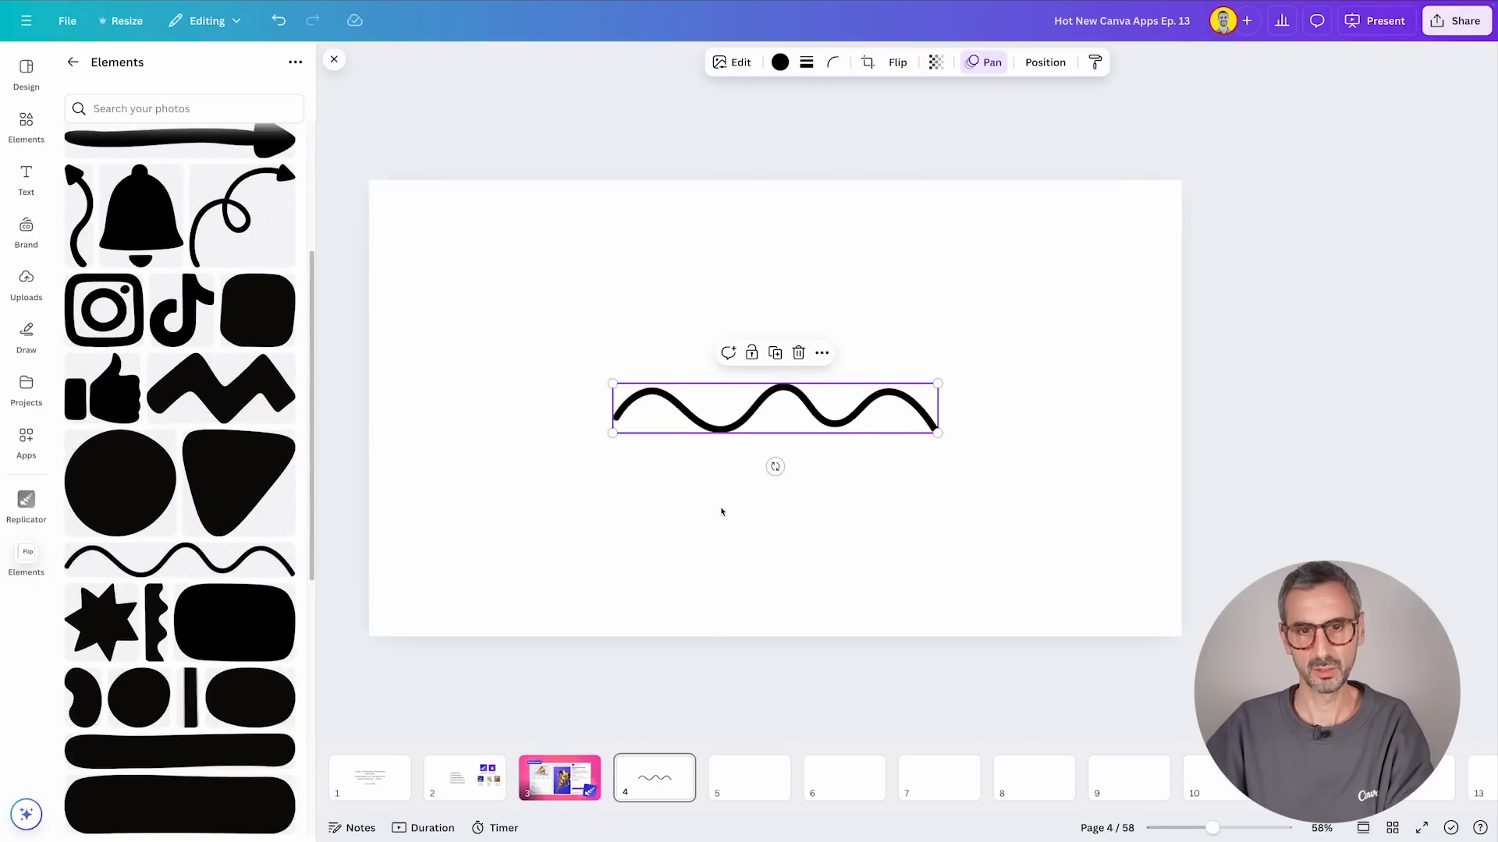
{"action": "left_click_drag", "start_coordinate": [774, 466], "coordinate": [852, 471]}
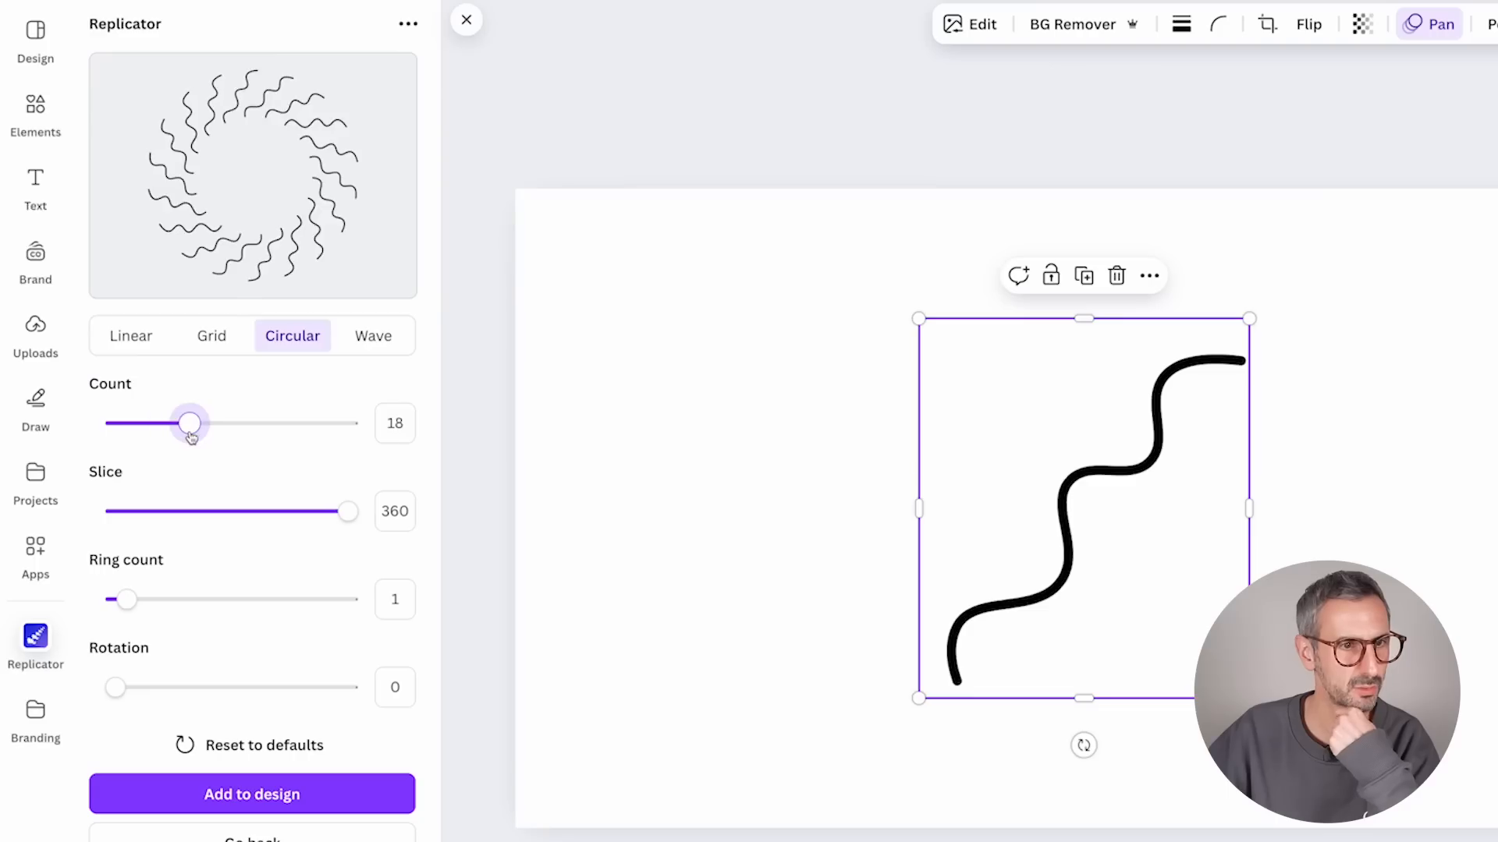
Step: Set the circular pattern's count to 19 and delete the original wavy line from the page
{"action": "left_click_drag", "start_coordinate": [191, 424], "coordinate": [196, 437]}
{"action": "left_click", "coordinate": [944, 509]}
{"action": "key", "text": "Delete"}
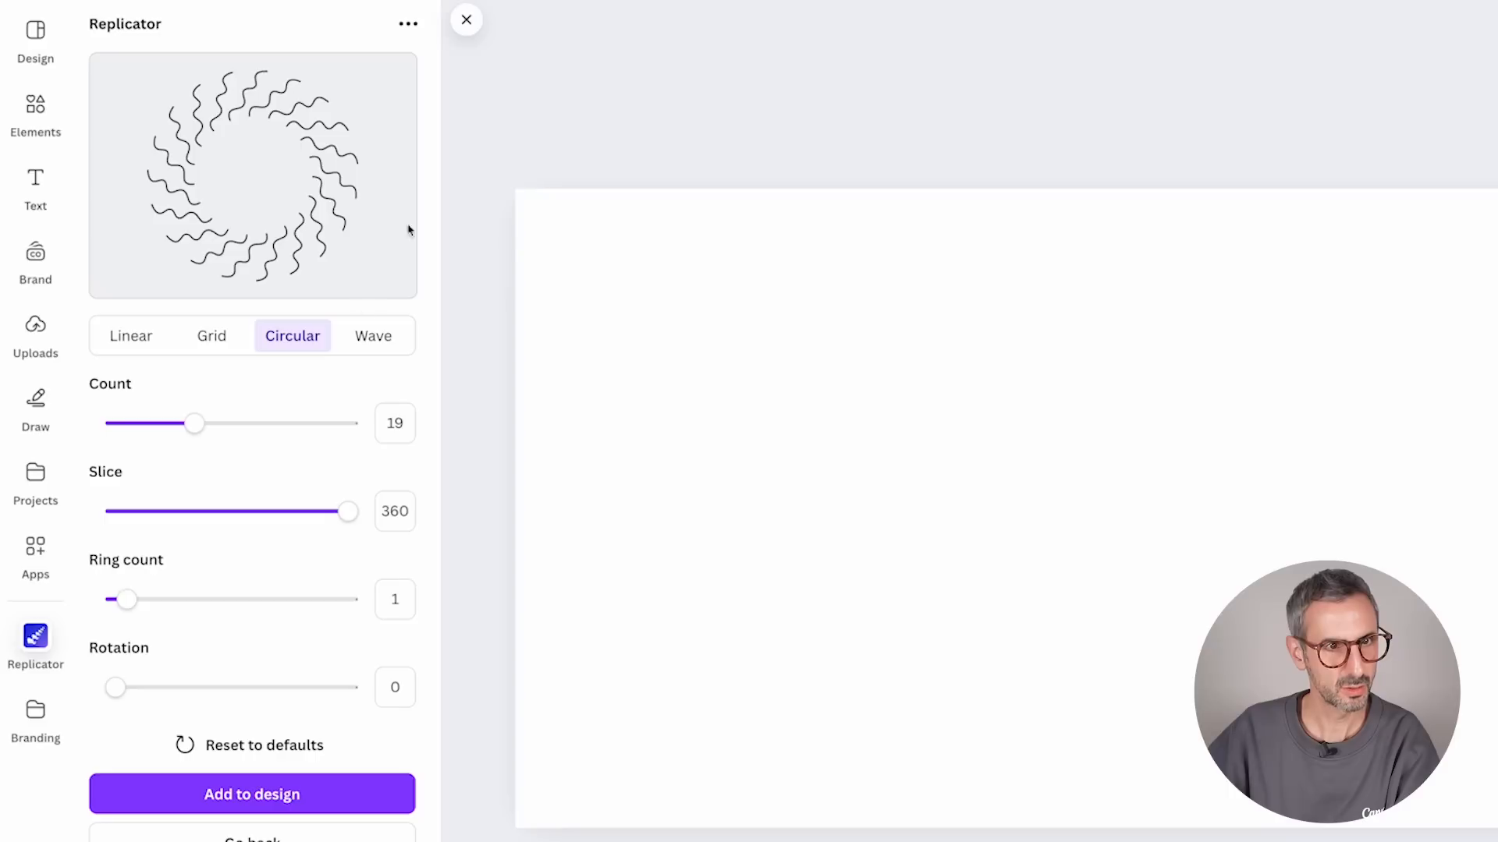
Step: Set the circular pattern's rotation to 40 and add it to the design, enlarged around the page centre
{"action": "left_click_drag", "start_coordinate": [115, 686], "coordinate": [140, 686]}
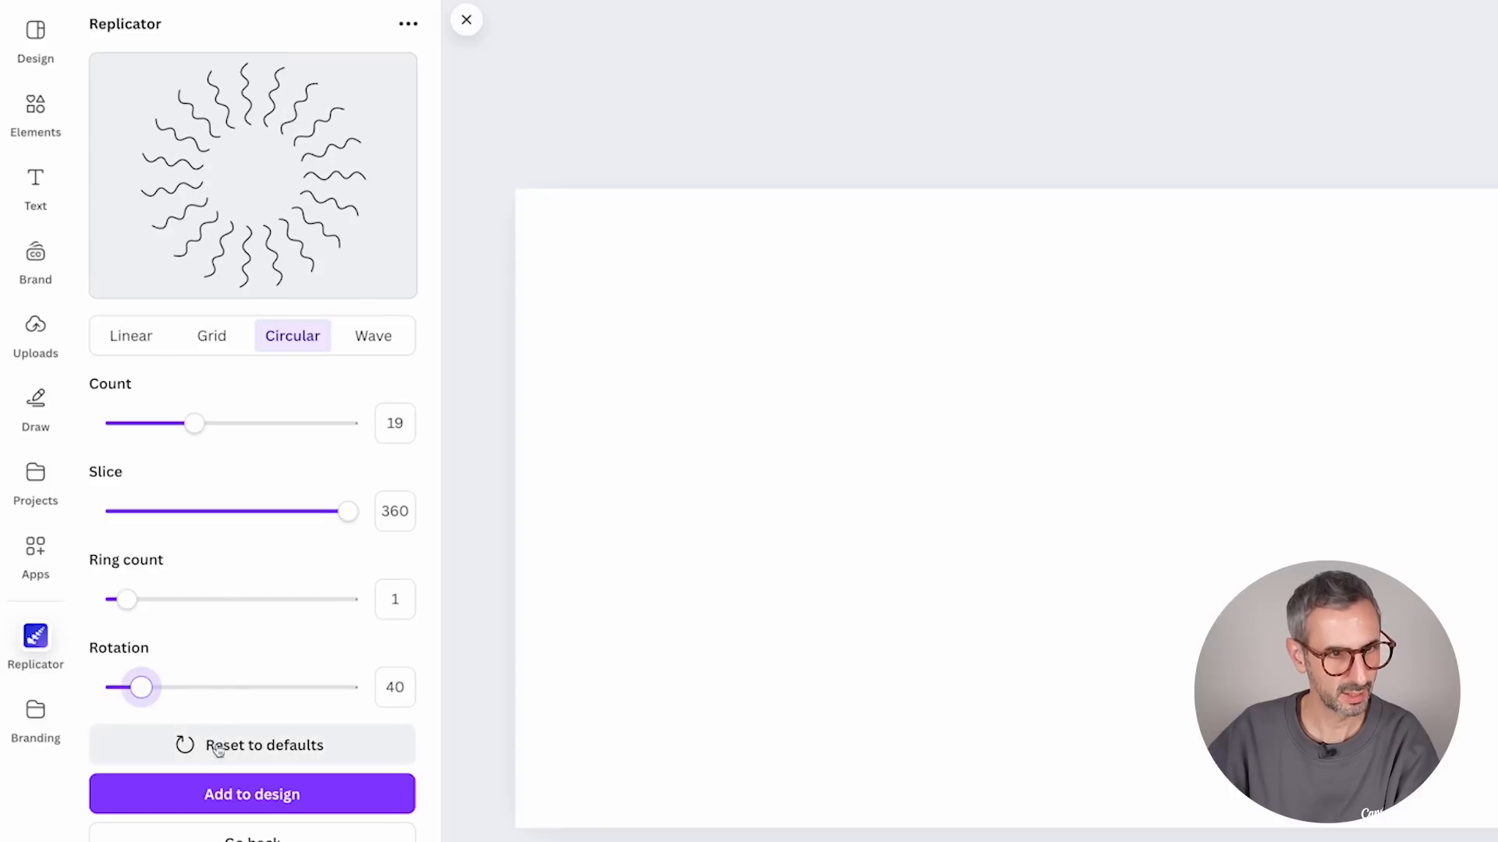
{"action": "left_click", "coordinate": [242, 794]}
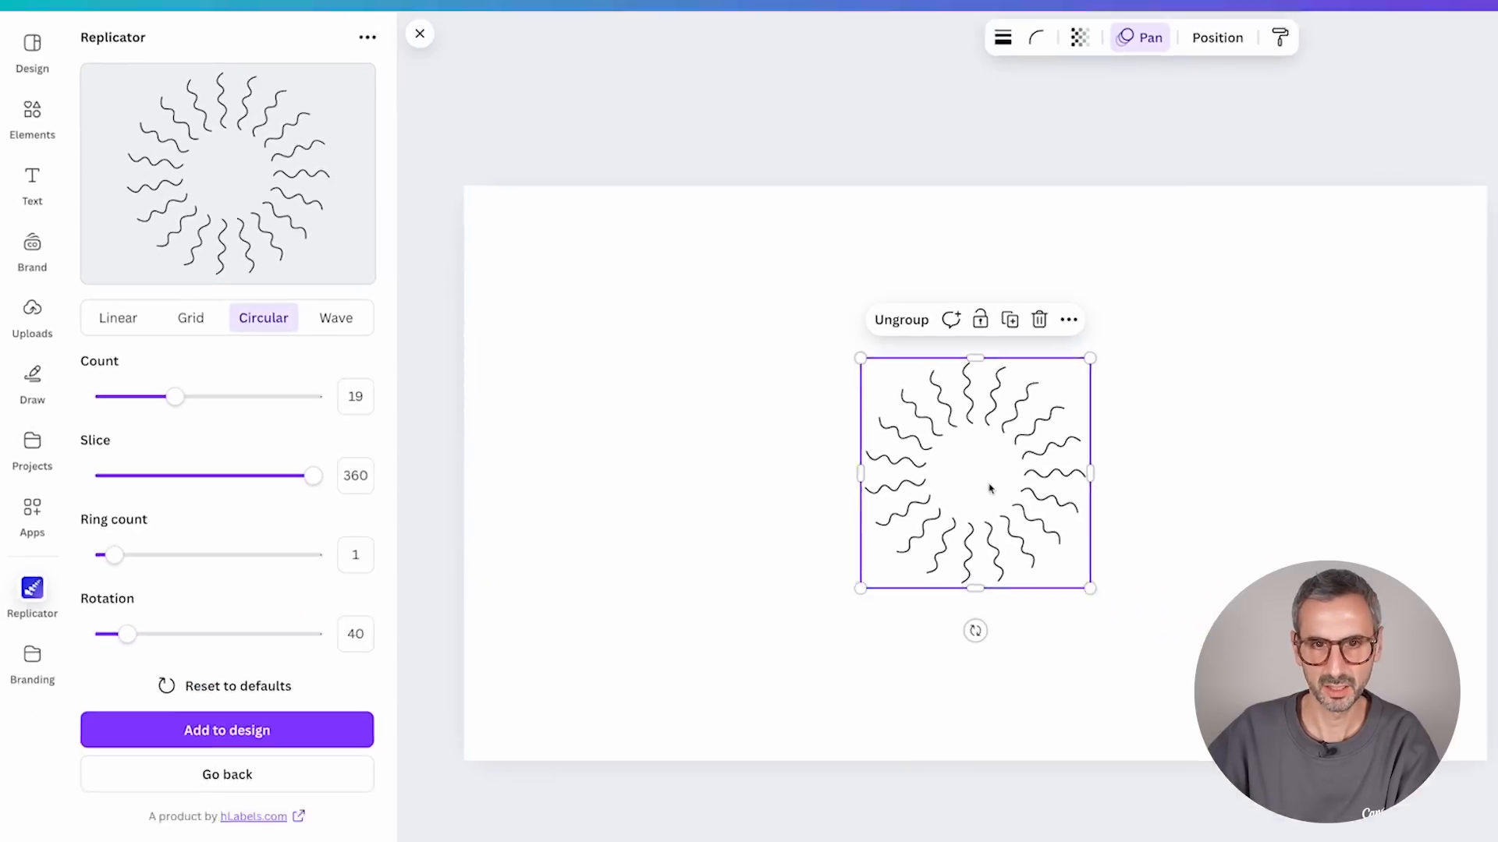
{"action": "right_click", "coordinate": [1099, 526]}
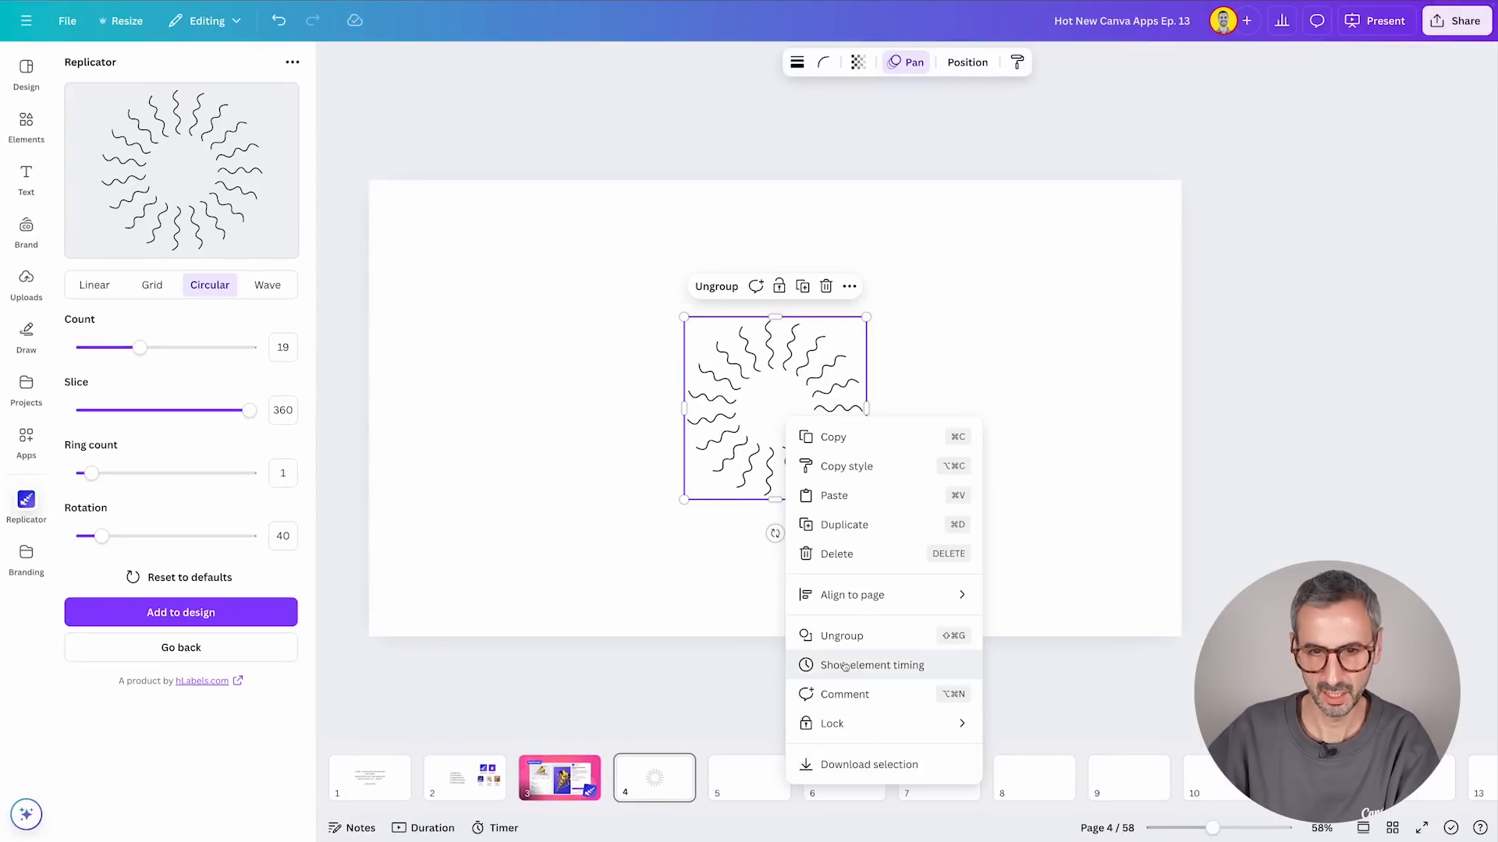
{"action": "left_click_drag", "start_coordinate": [684, 499], "coordinate": [593, 591]}
{"action": "mouse_move", "coordinate": [861, 323]}
{"action": "left_mouse_down"}
{"action": "mouse_move", "coordinate": [975, 268]}
{"action": "mouse_move", "coordinate": [968, 234]}
{"action": "left_mouse_up"}
Step: Try to overlay a second wavy ring, scaled to match the first and rotated about -27°, and remove it
{"action": "left_click", "coordinate": [261, 616]}
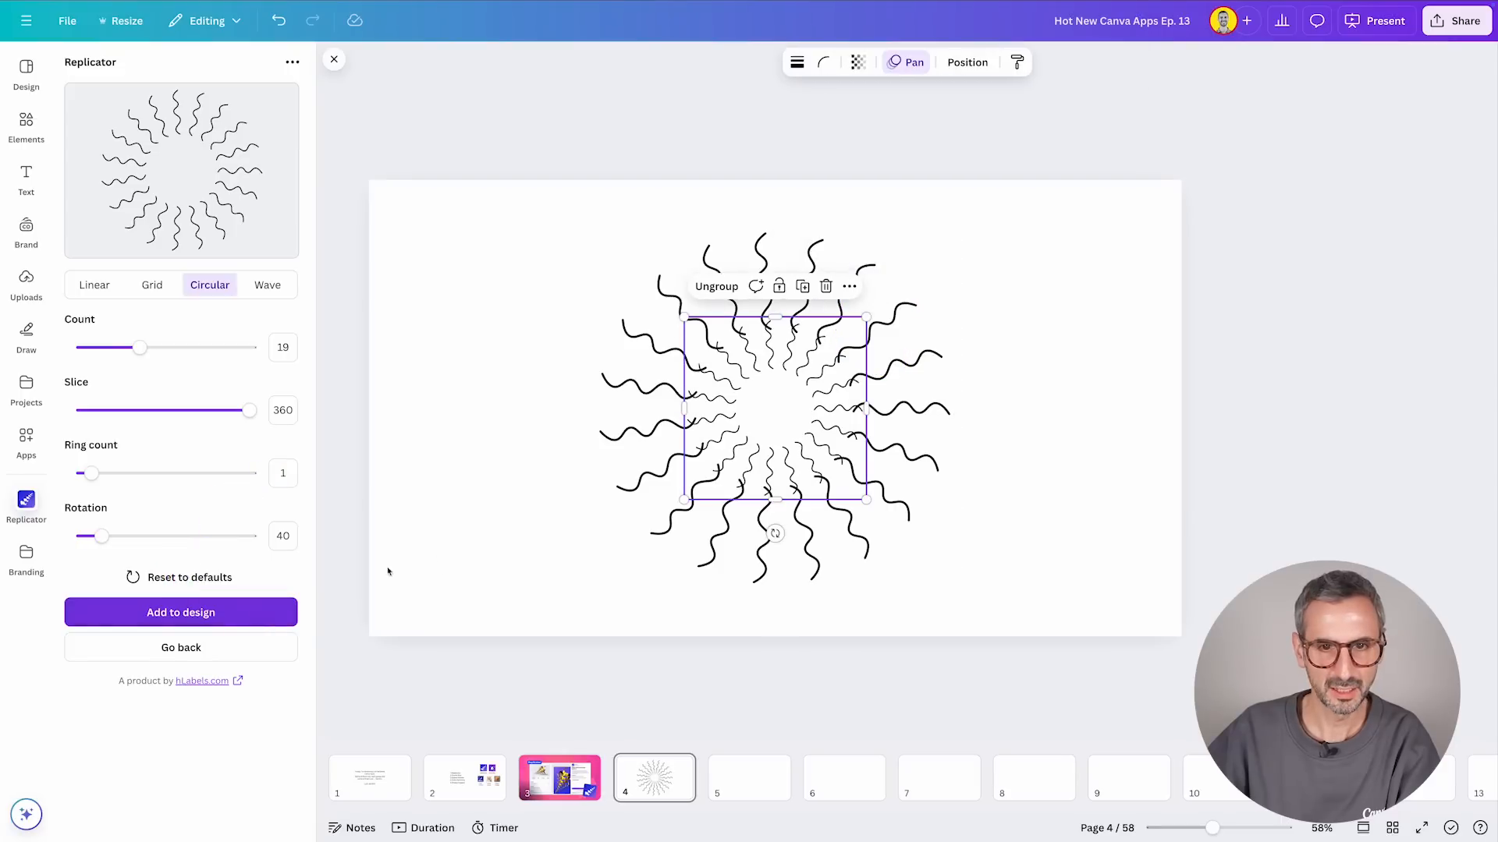
{"action": "mouse_move", "coordinate": [788, 538]}
{"action": "left_mouse_down"}
{"action": "mouse_move", "coordinate": [803, 533]}
{"action": "mouse_move", "coordinate": [776, 563]}
{"action": "mouse_move", "coordinate": [775, 546]}
{"action": "left_mouse_up"}
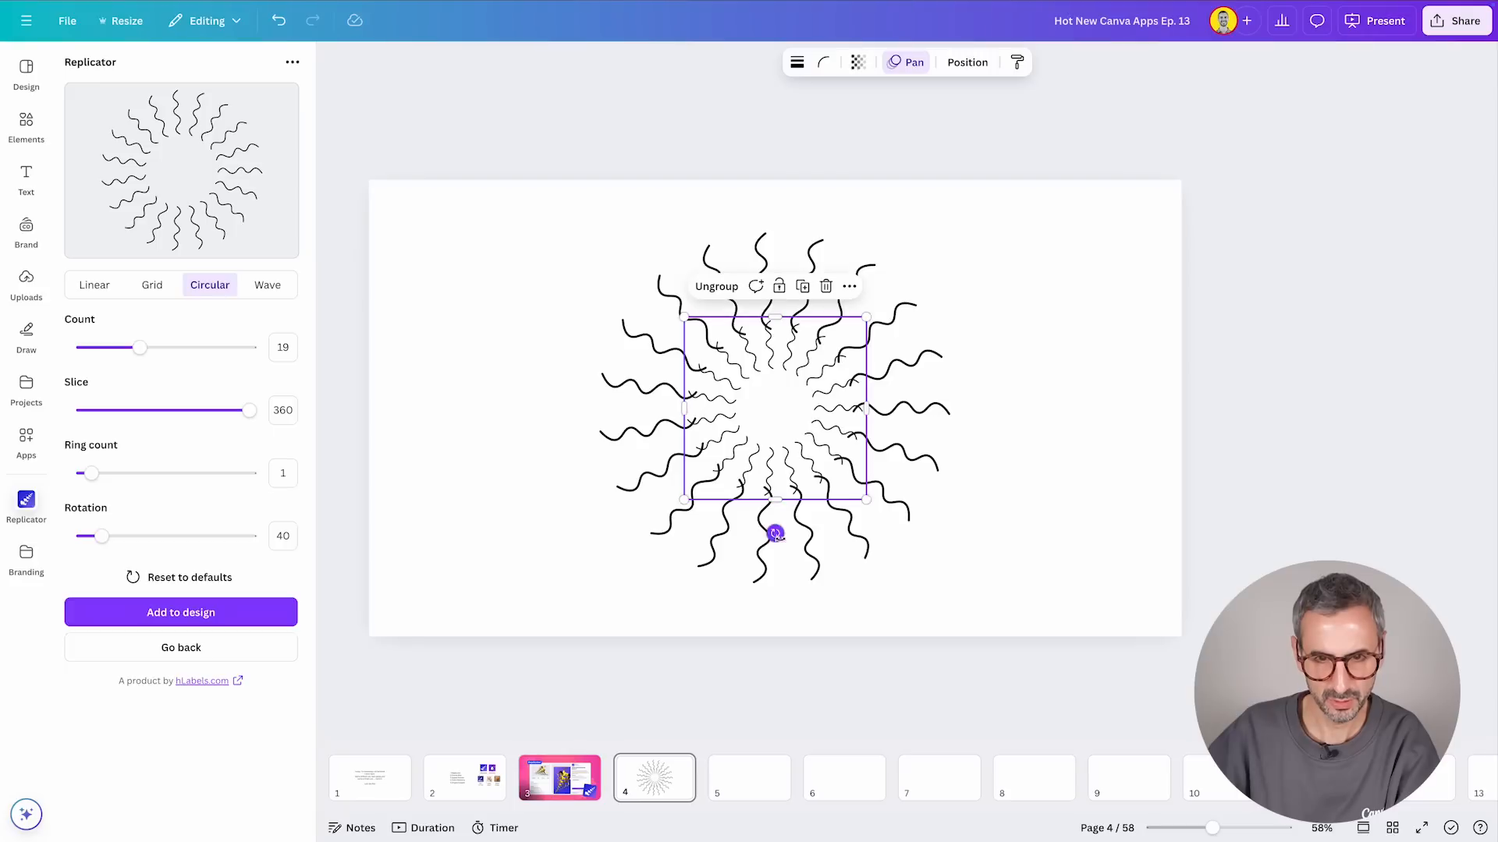
{"action": "mouse_move", "coordinate": [869, 518]}
{"action": "left_mouse_down"}
{"action": "mouse_move", "coordinate": [896, 524]}
{"action": "mouse_move", "coordinate": [944, 601]}
{"action": "left_mouse_up"}
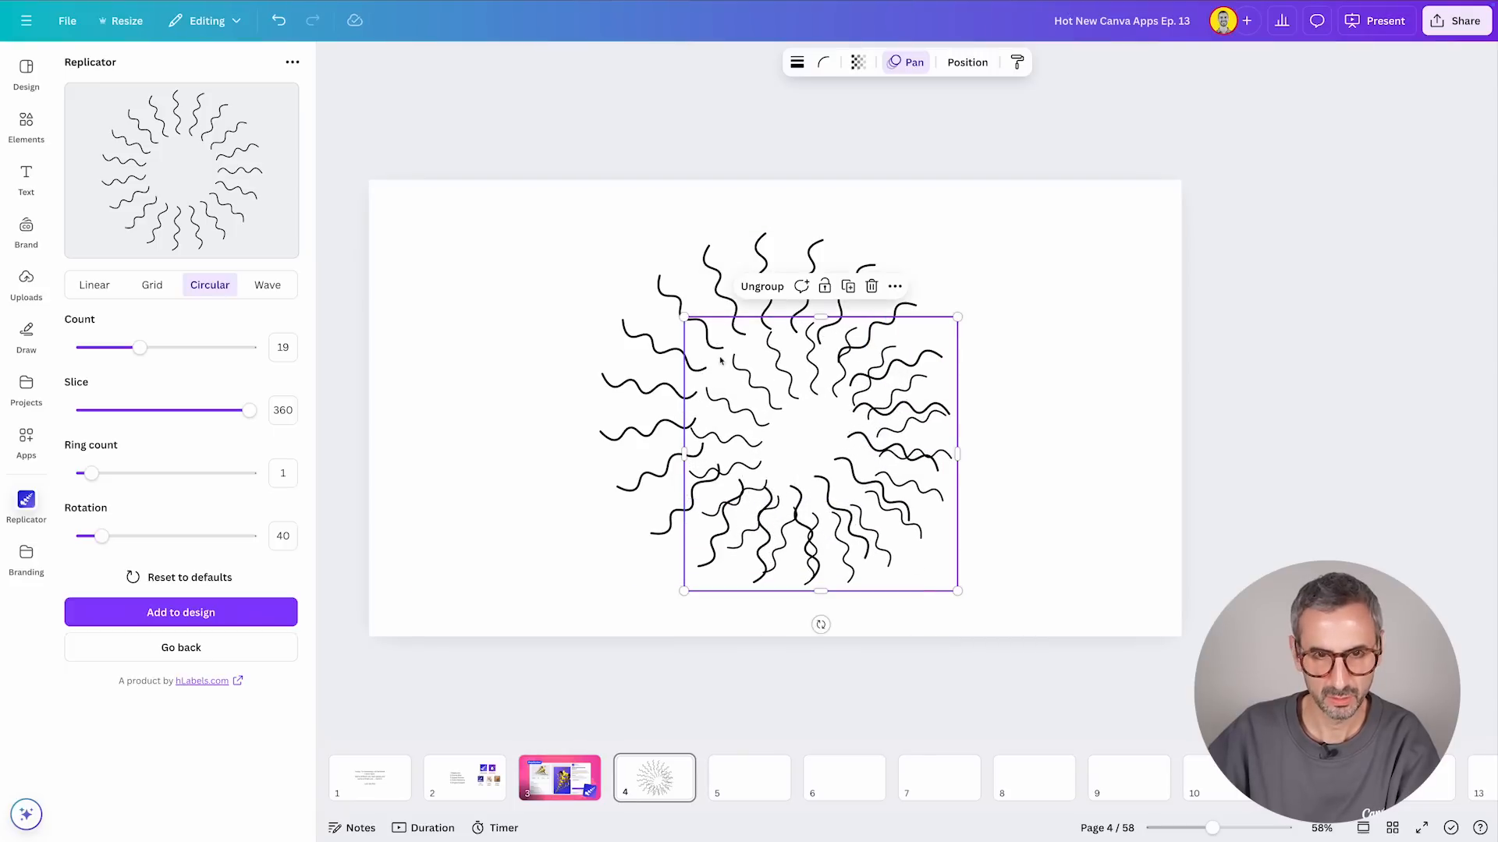
{"action": "left_click_drag", "start_coordinate": [691, 319], "coordinate": [593, 225]}
{"action": "left_click_drag", "start_coordinate": [776, 624], "coordinate": [883, 609]}
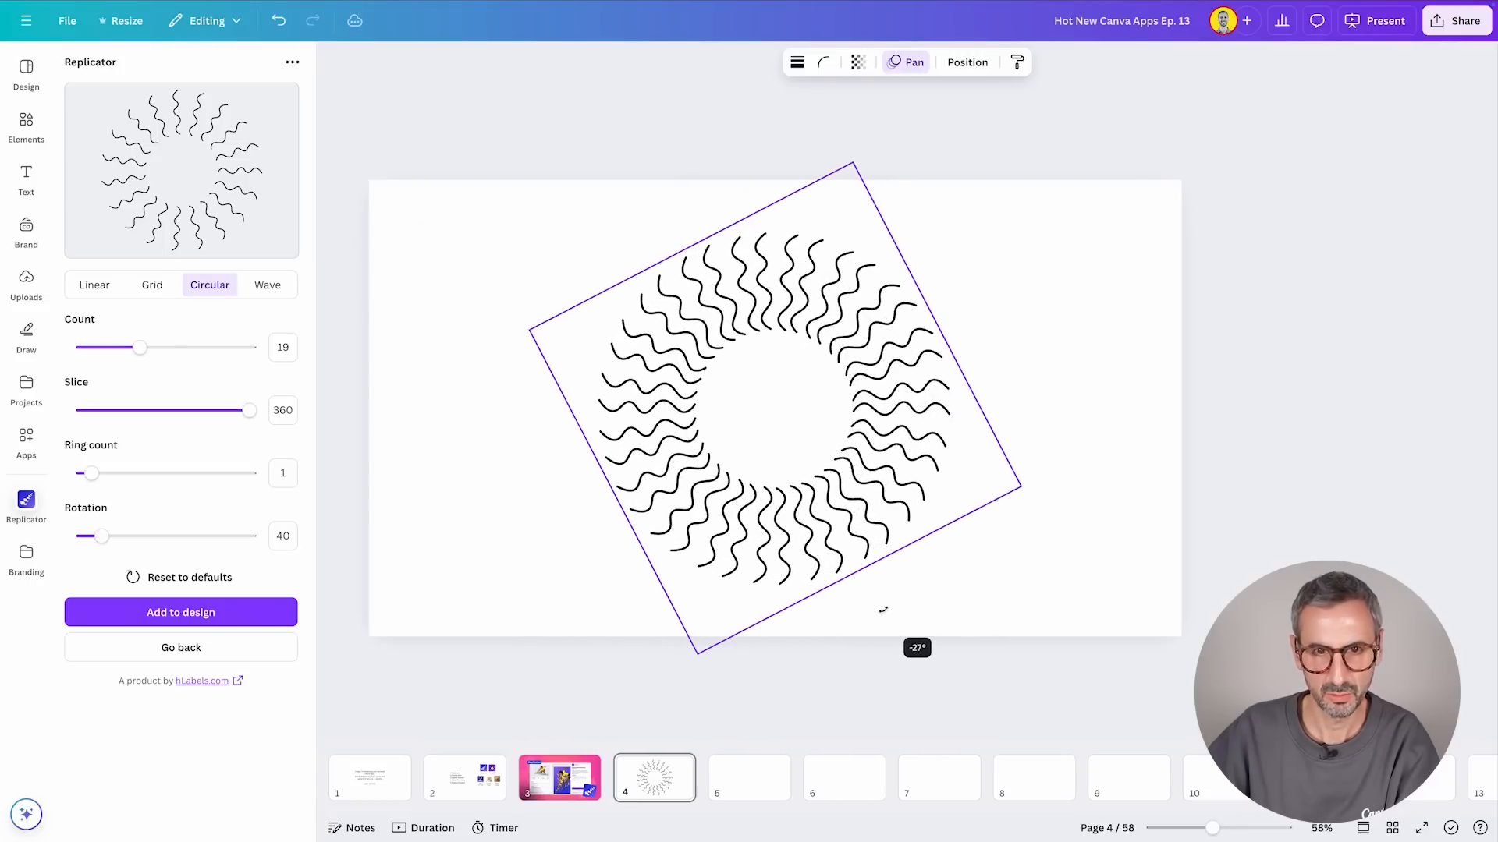
{"action": "left_click_drag", "start_coordinate": [877, 502], "coordinate": [1014, 492]}
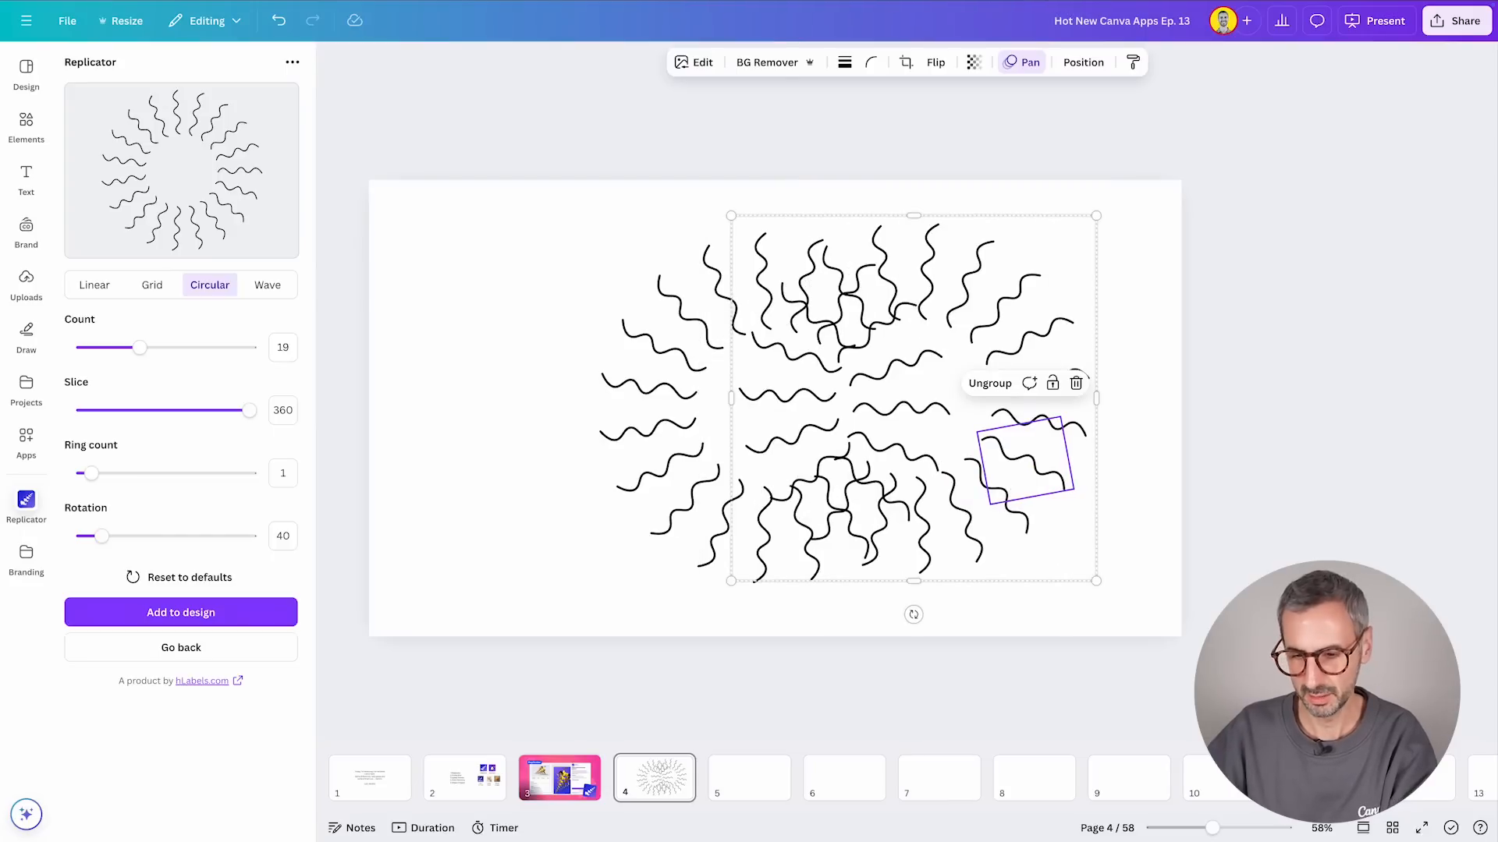
{"action": "key", "text": "Delete"}
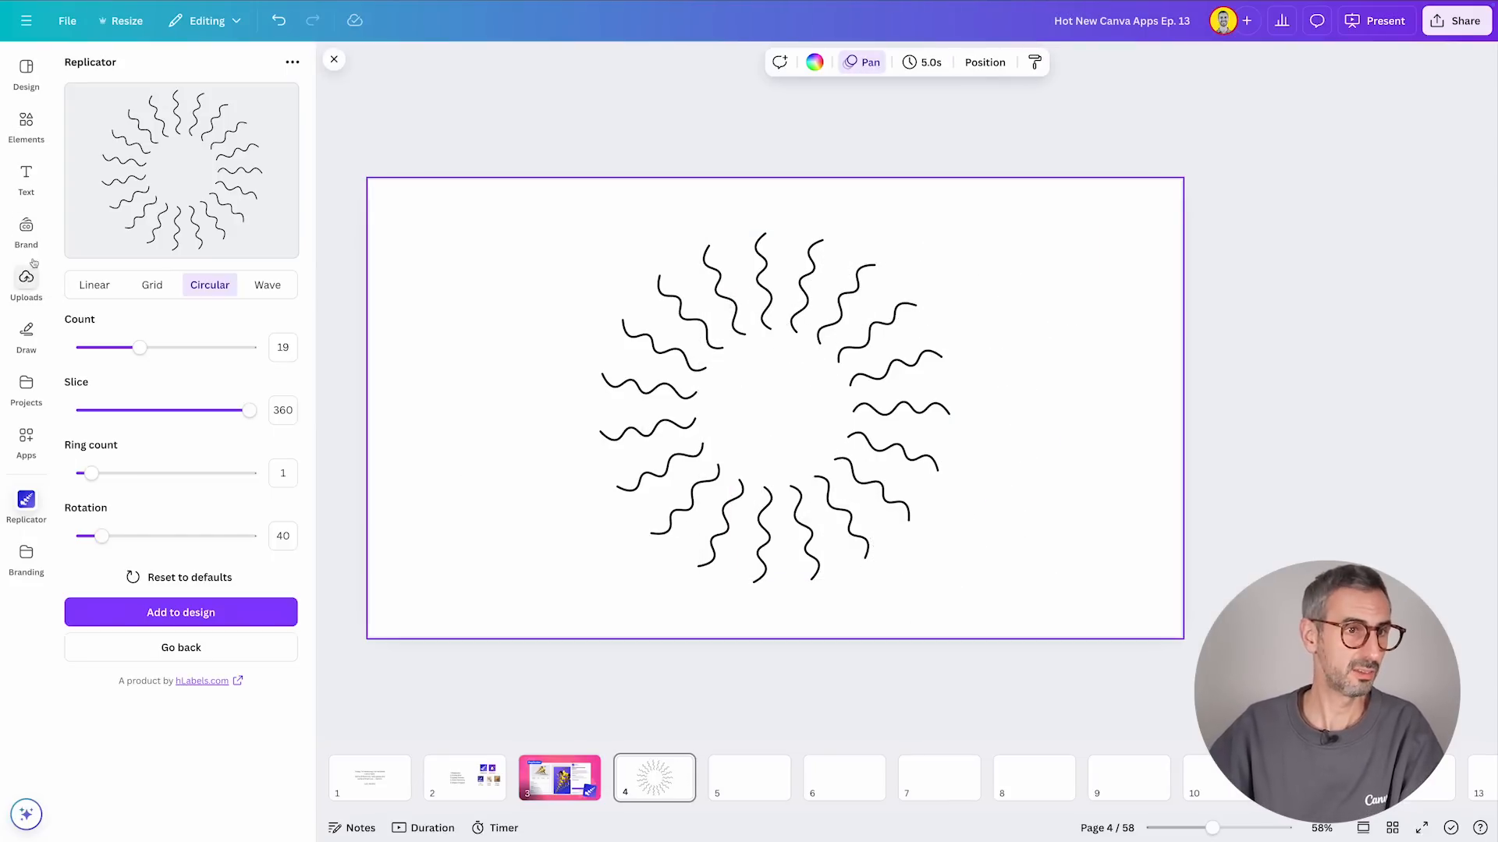
Step: Add a circular picture frame, shrunk to fit inside the ring of wavy lines and centred in it
{"action": "left_click", "coordinate": [25, 125]}
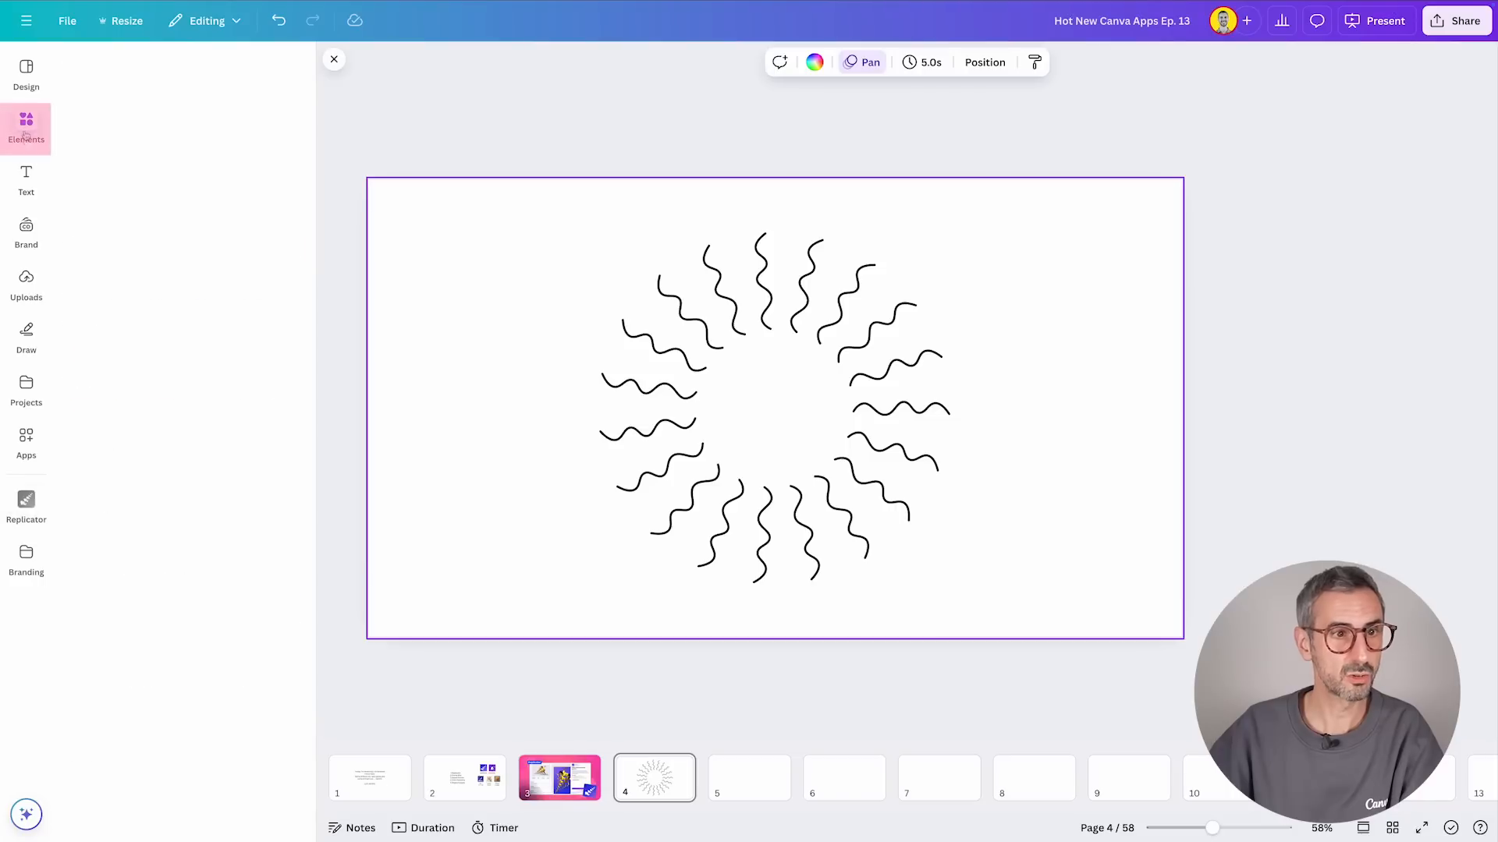
{"action": "left_click", "coordinate": [222, 187]}
{"action": "left_click_drag", "start_coordinate": [903, 244], "coordinate": [836, 353]}
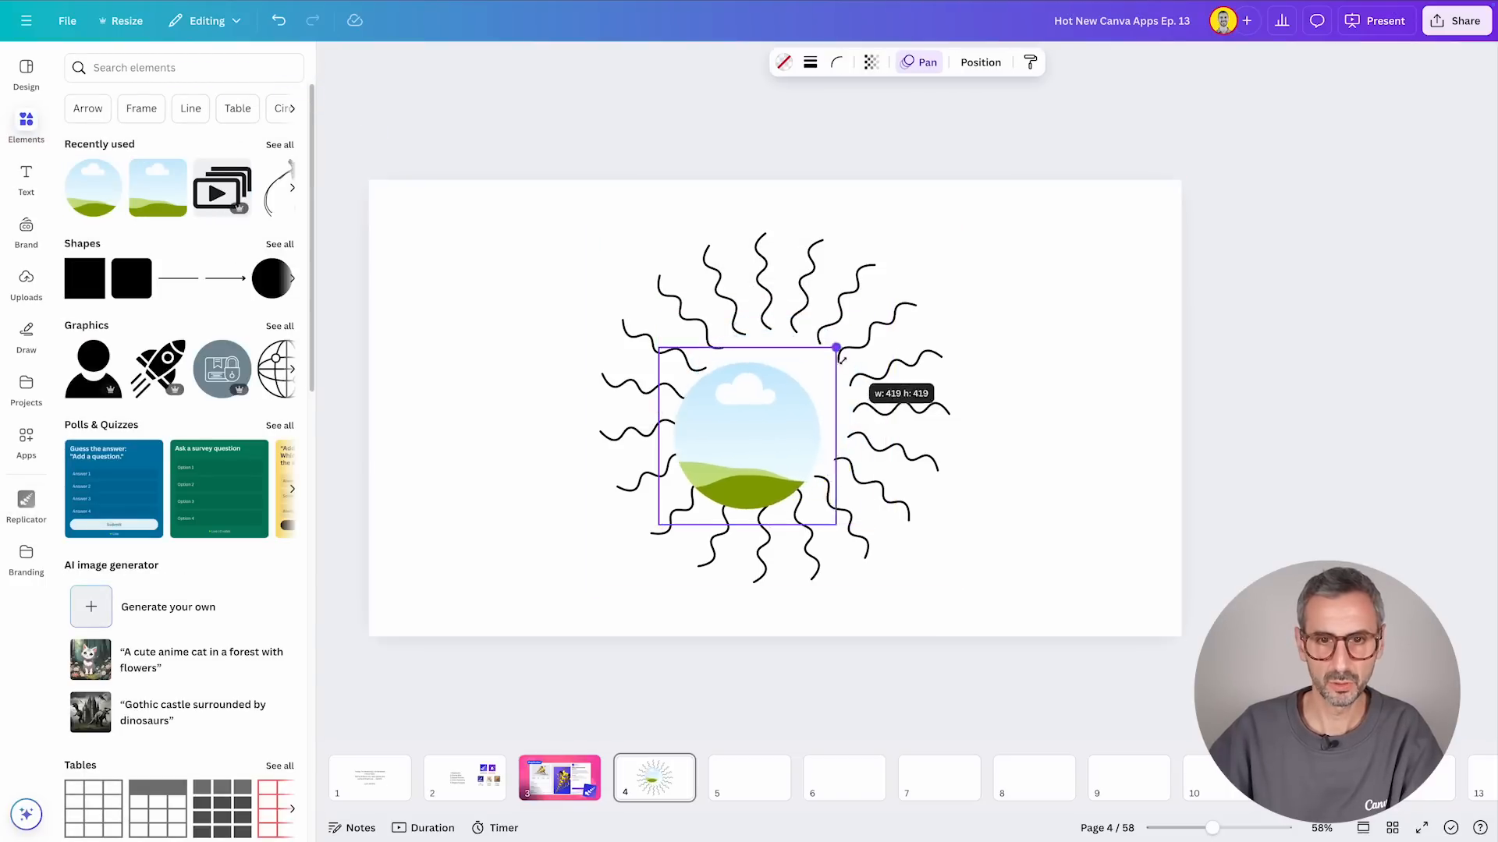
{"action": "left_click_drag", "start_coordinate": [763, 446], "coordinate": [792, 416]}
{"action": "left_click", "coordinate": [559, 371]}
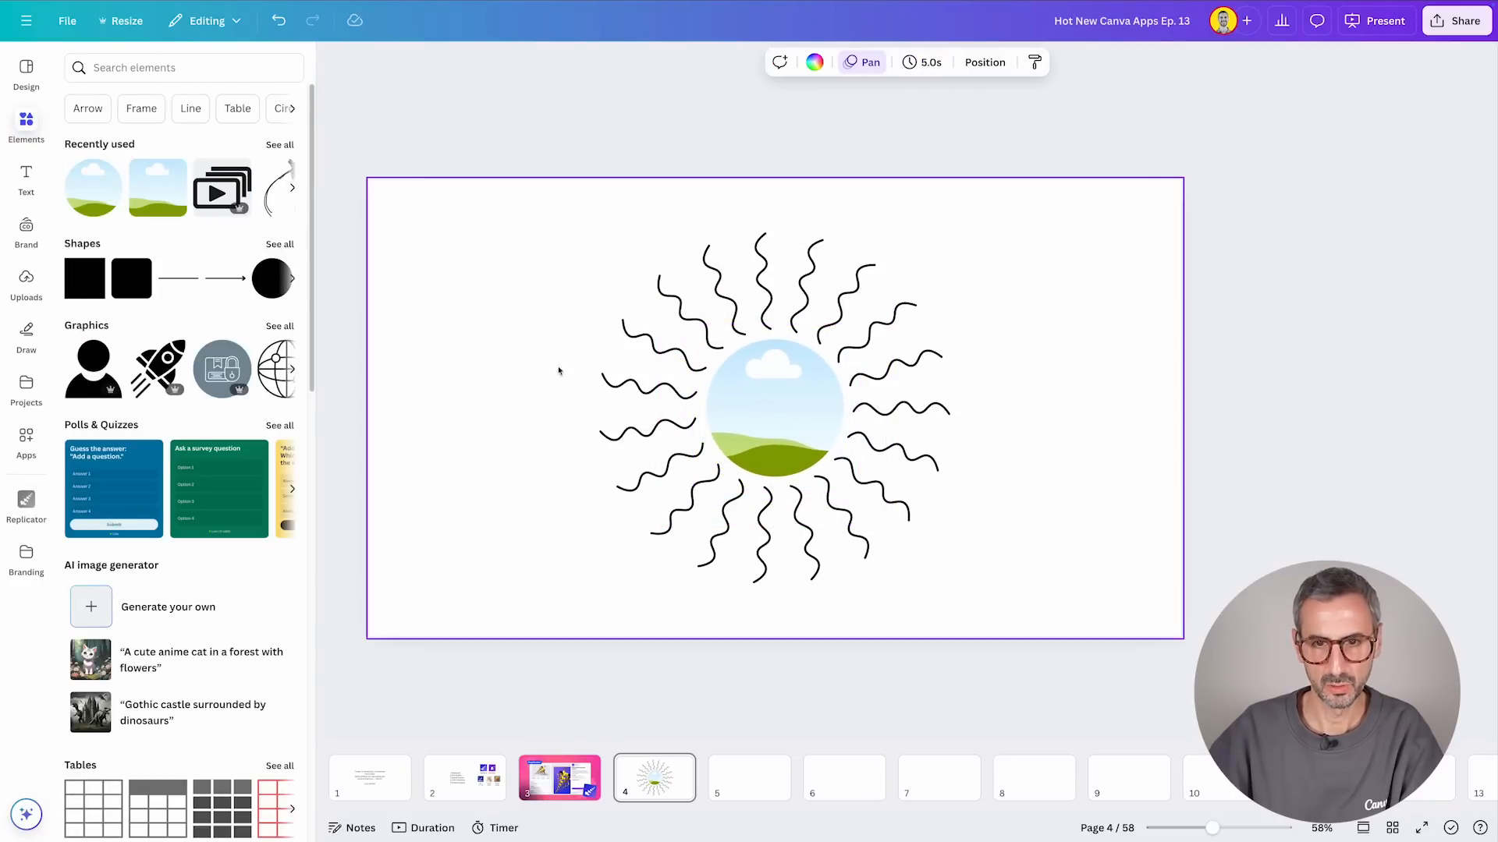
Step: Fill the circular frame with the Canva Verified Expert 2024 badge from the brand logos
{"action": "left_click", "coordinate": [26, 230]}
{"action": "left_click", "coordinate": [279, 226]}
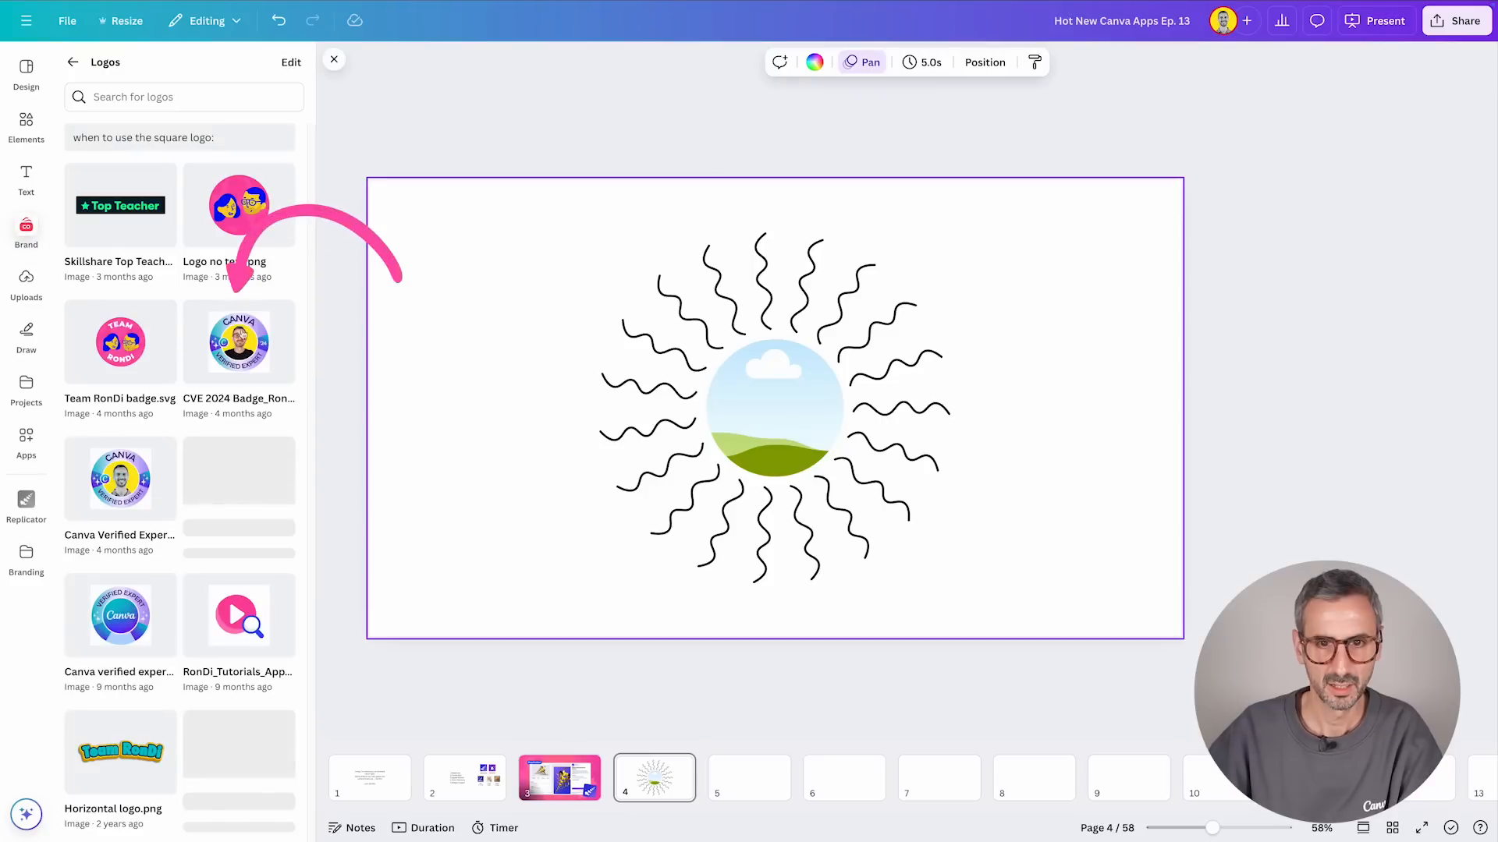
{"action": "left_click_drag", "start_coordinate": [239, 342], "coordinate": [774, 408]}
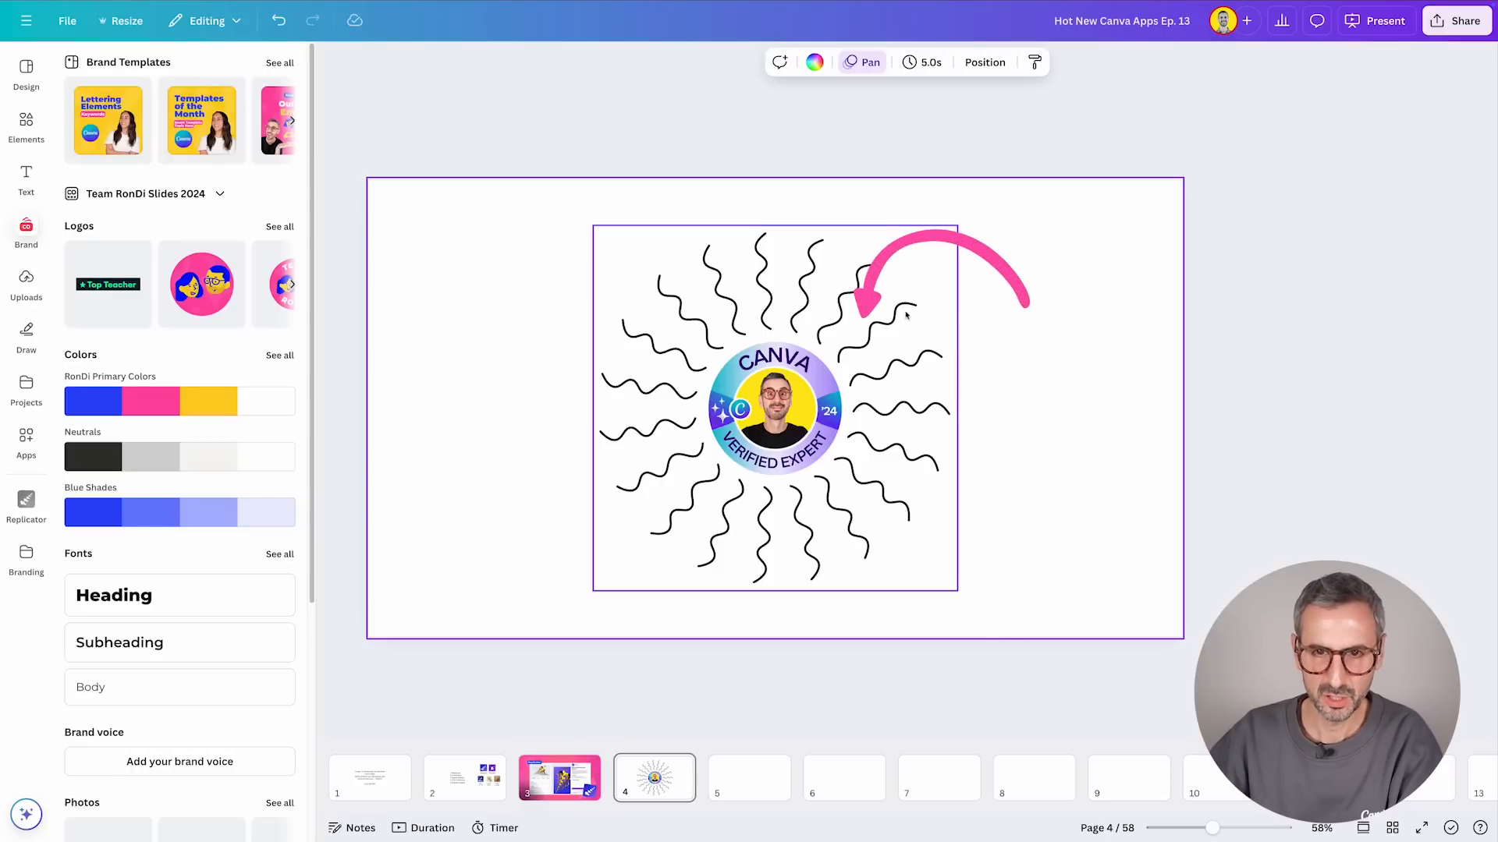
Step: Apply the Sea Blue duotone effect to one wavy line above the badge
{"action": "left_click", "coordinate": [906, 314]}
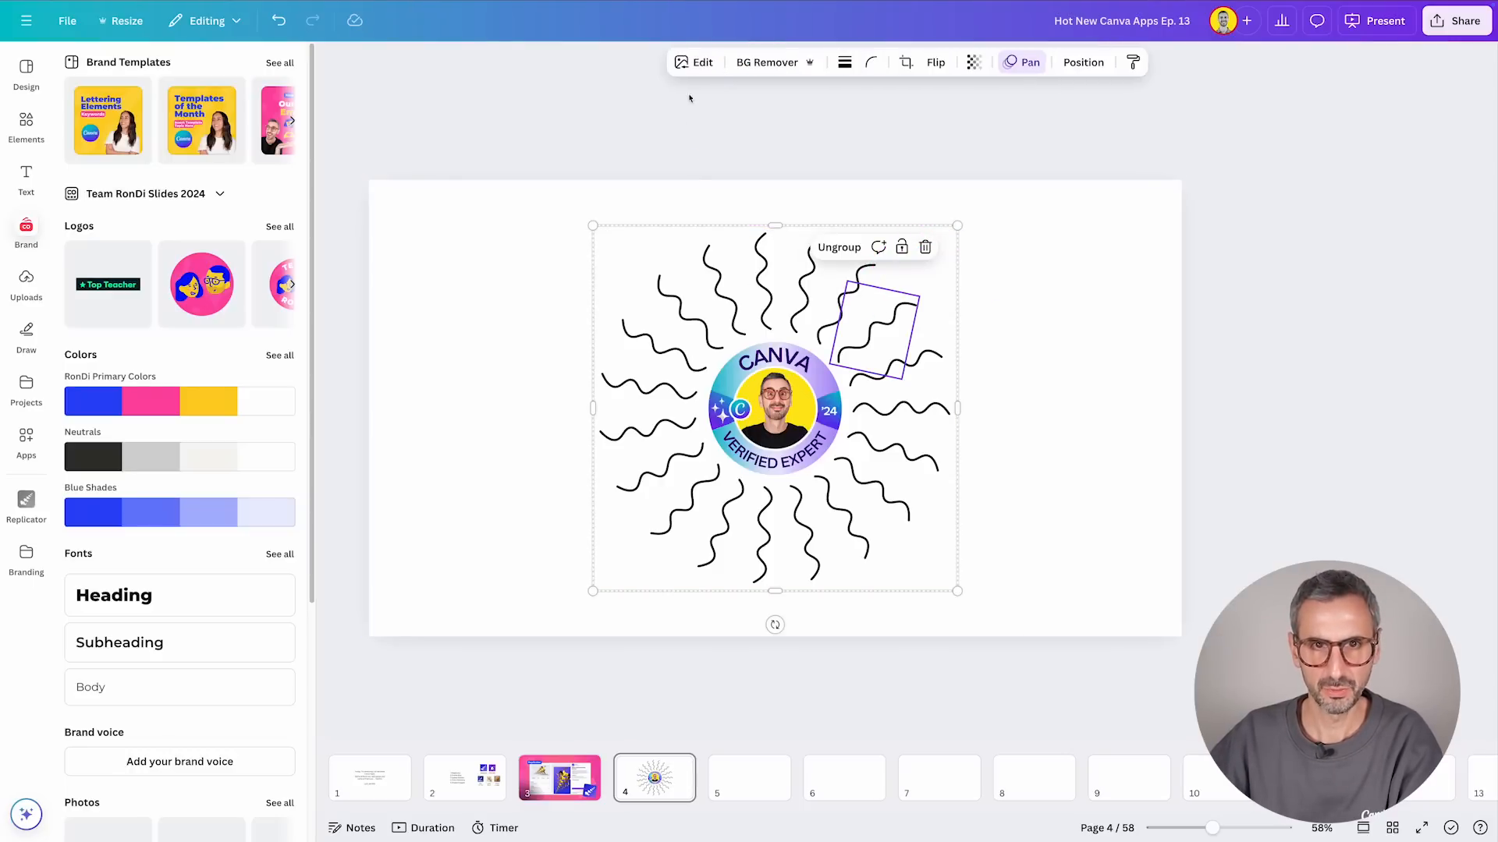
{"action": "left_click", "coordinate": [695, 62]}
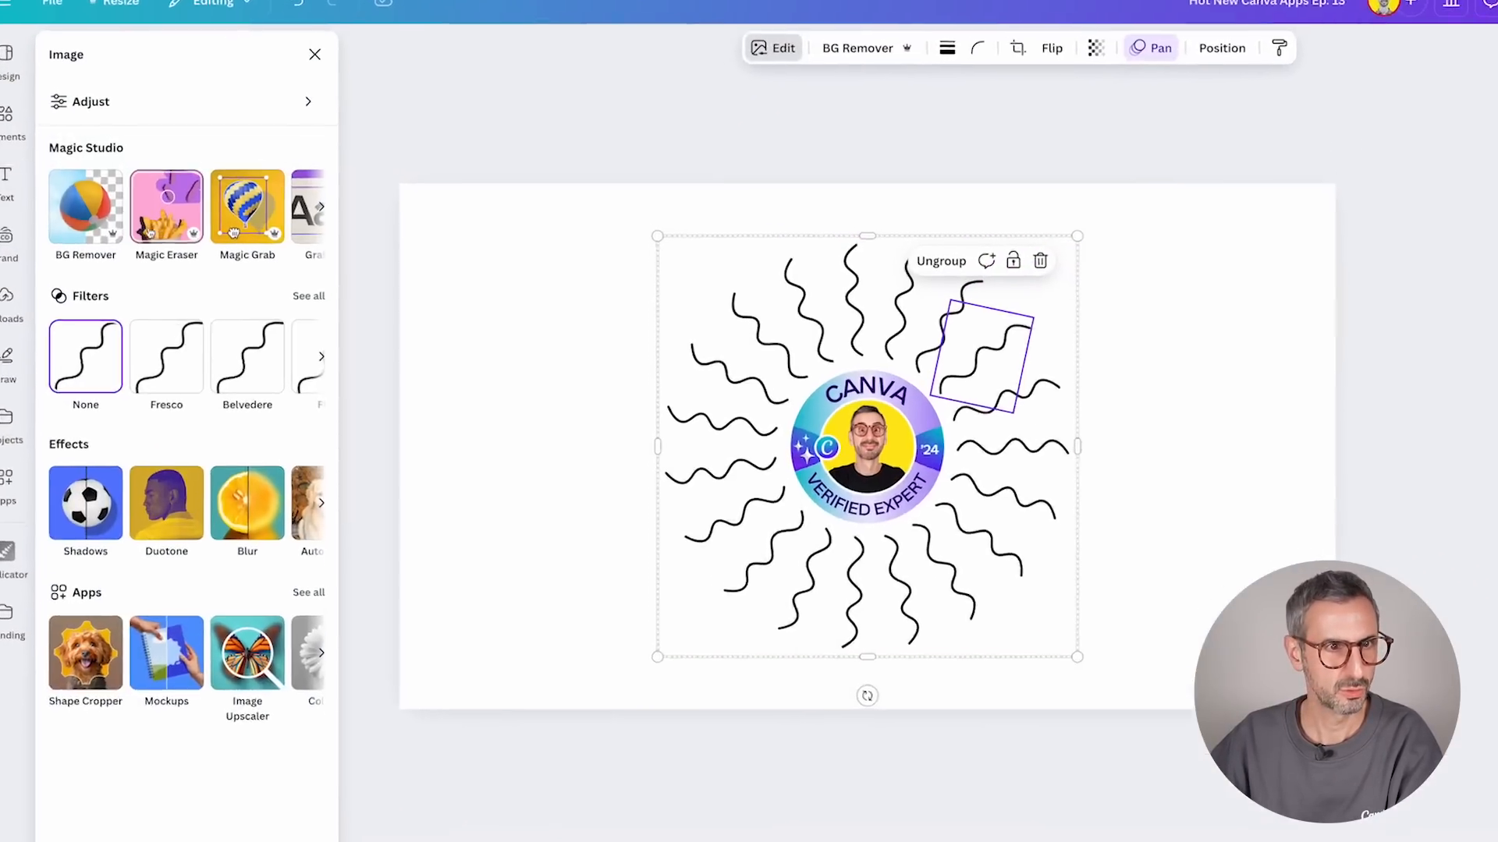
{"action": "left_click", "coordinate": [161, 523]}
{"action": "scroll", "coordinate": [243, 571], "scroll_direction": "down", "scroll_amount": 2}
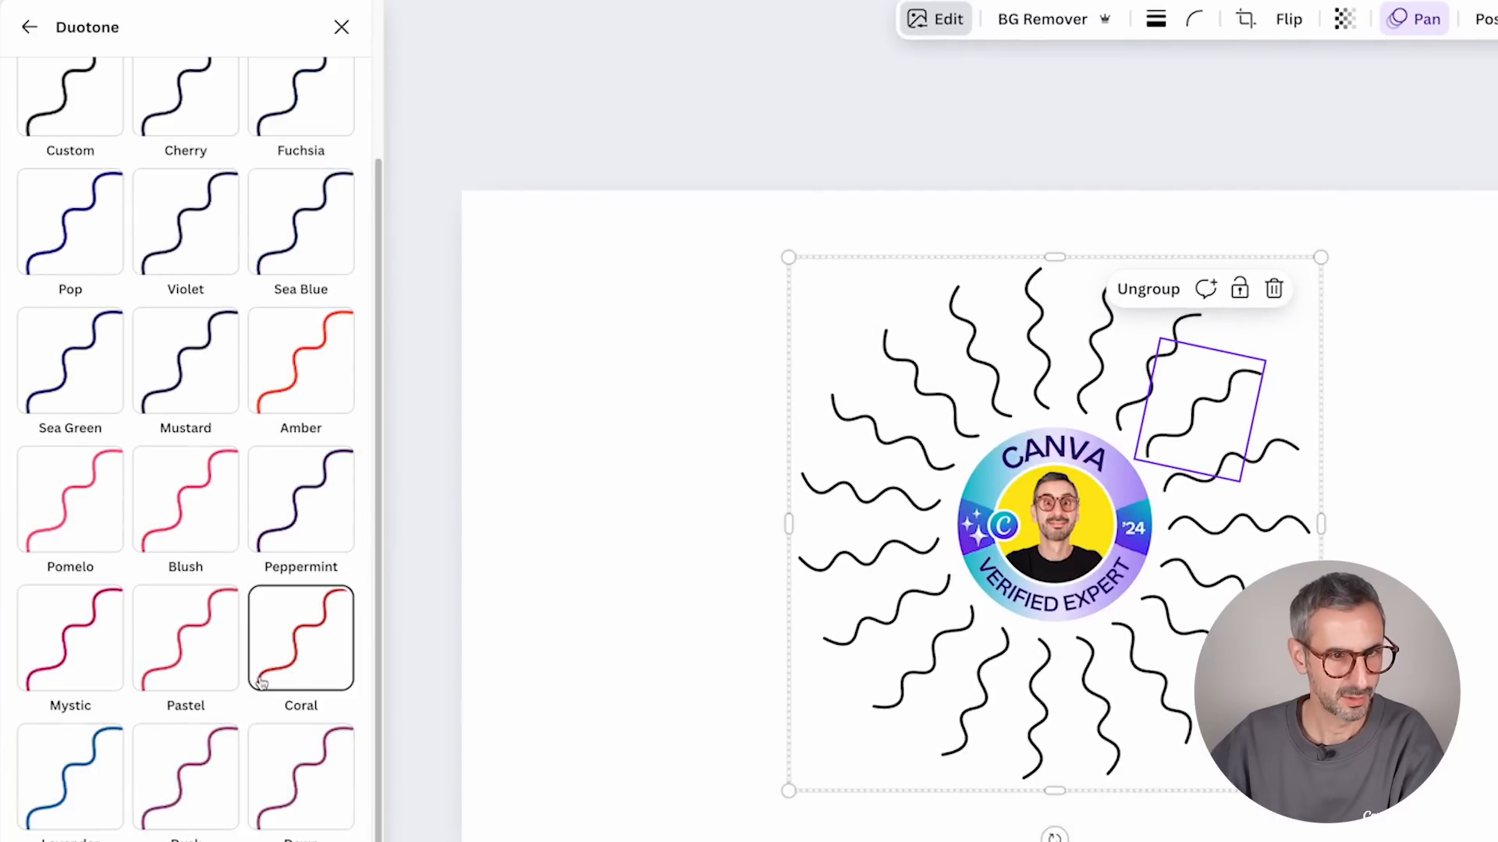
{"action": "scroll", "coordinate": [258, 525], "scroll_direction": "up", "scroll_amount": 3}
{"action": "left_click", "coordinate": [332, 371]}
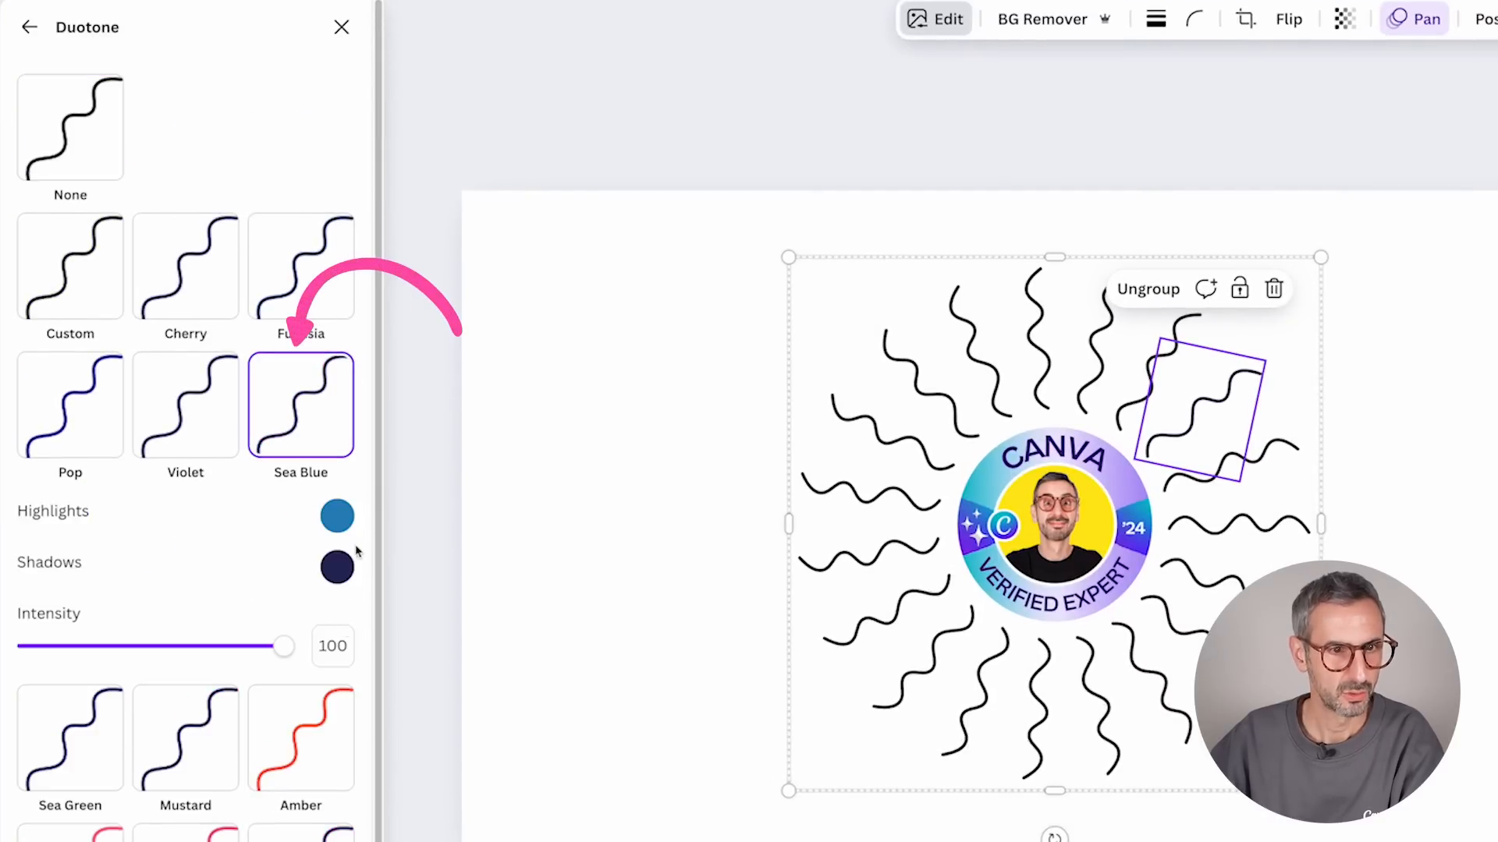
Step: Set both the highlights and shadows of the line's duotone to yellow #FFE814, sampled from the badge
{"action": "left_click", "coordinate": [337, 516]}
{"action": "left_click", "coordinate": [388, 694]}
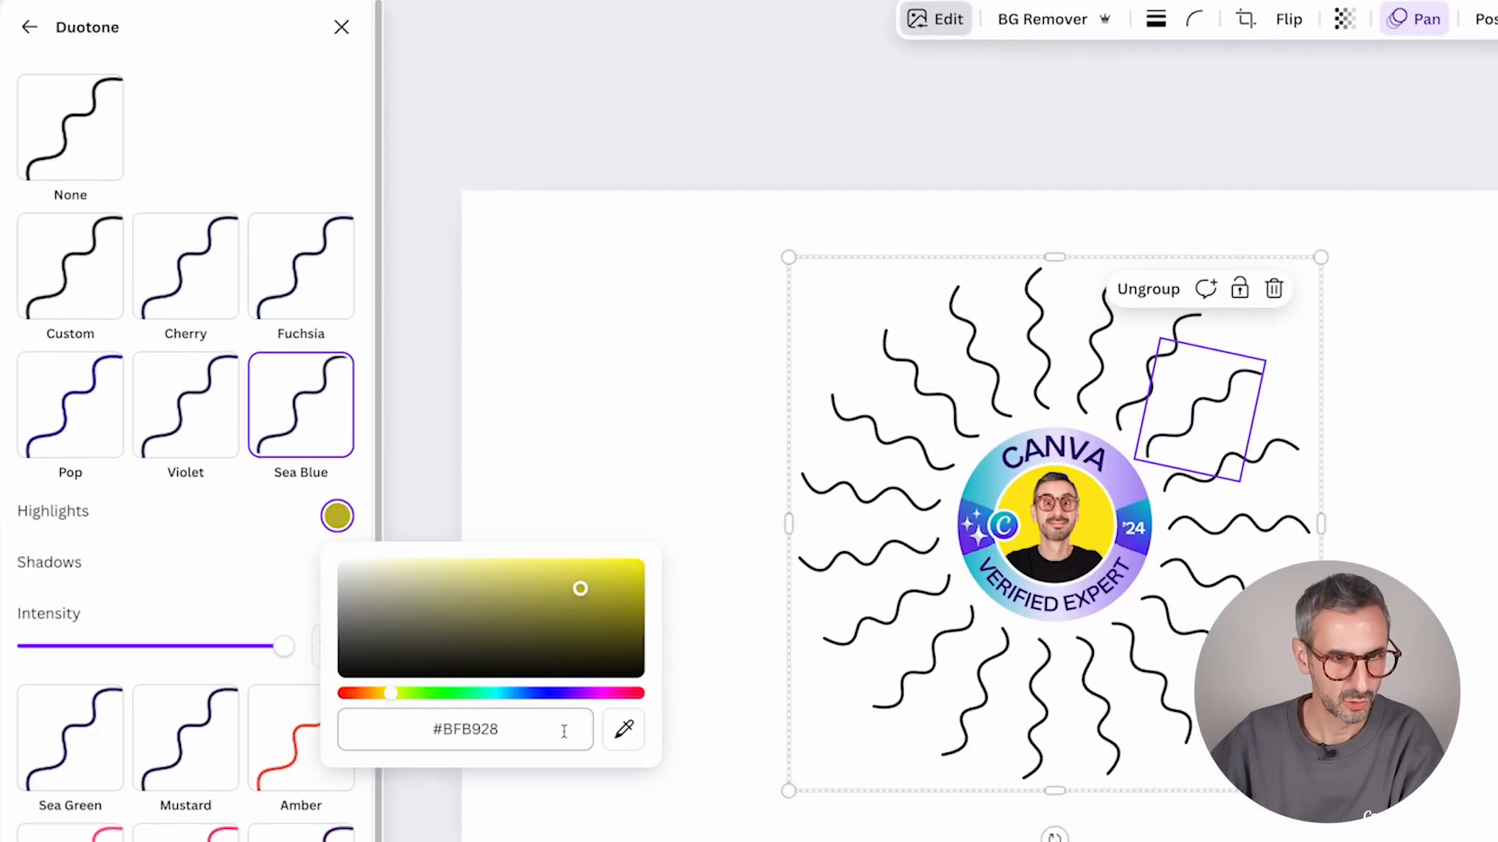
{"action": "left_click", "coordinate": [624, 729]}
{"action": "left_click", "coordinate": [1016, 511]}
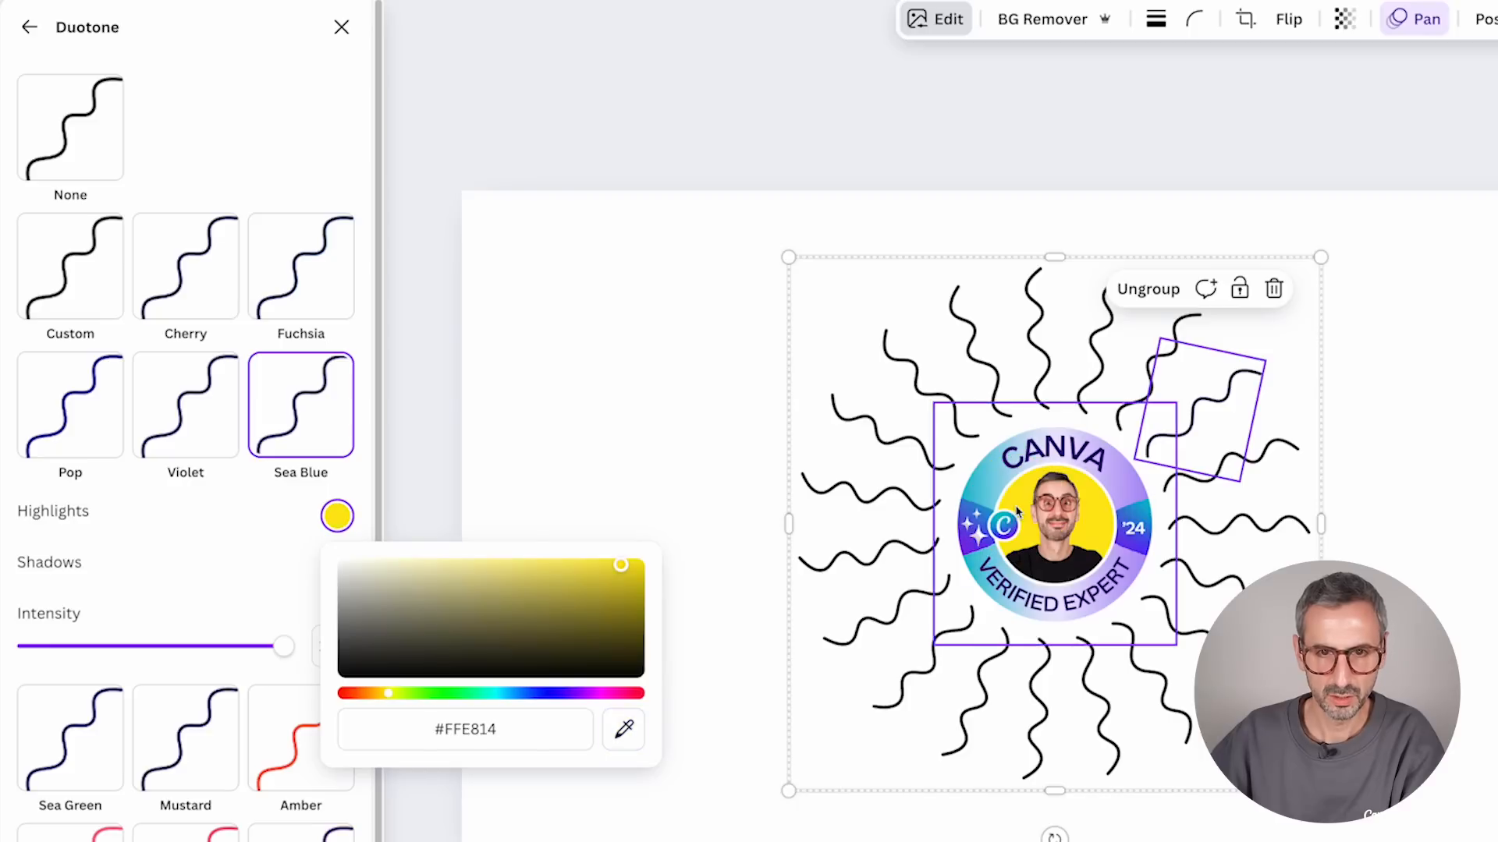
{"action": "left_click", "coordinate": [260, 564]}
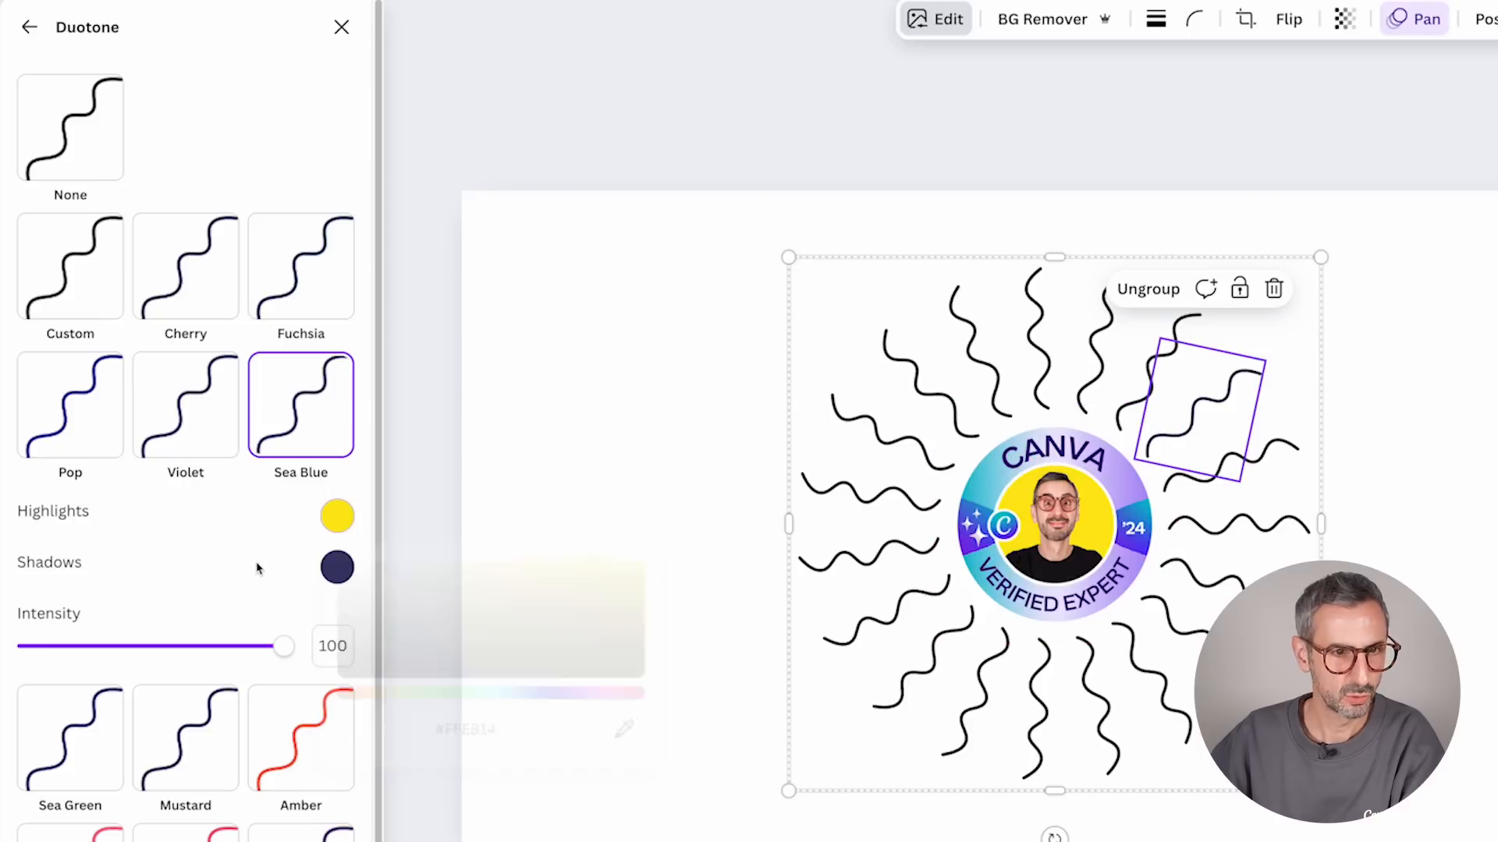
{"action": "left_click", "coordinate": [337, 567]}
{"action": "left_click", "coordinate": [624, 780]}
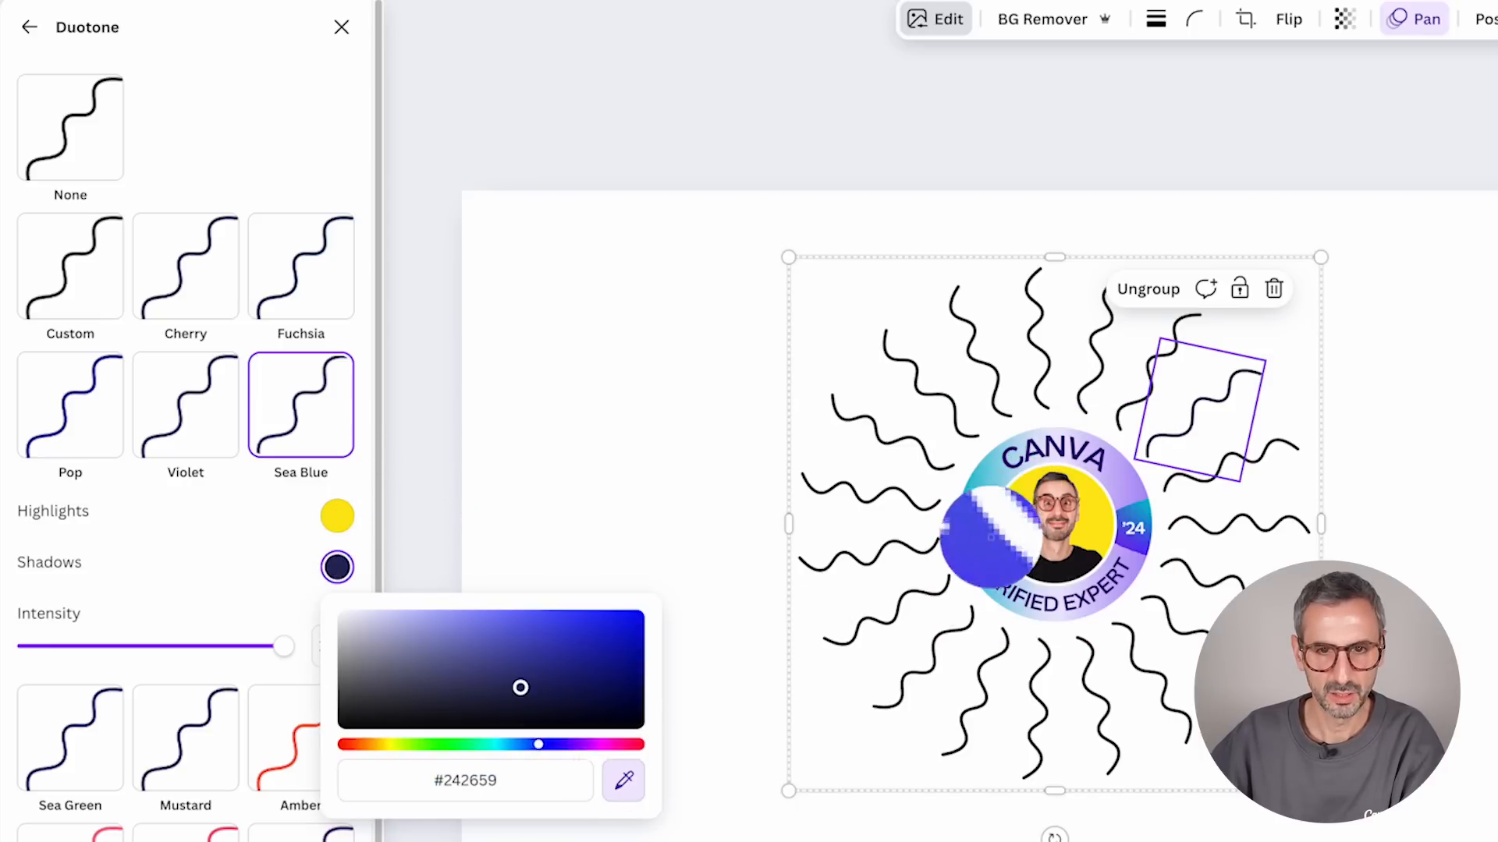
{"action": "left_click", "coordinate": [1007, 500]}
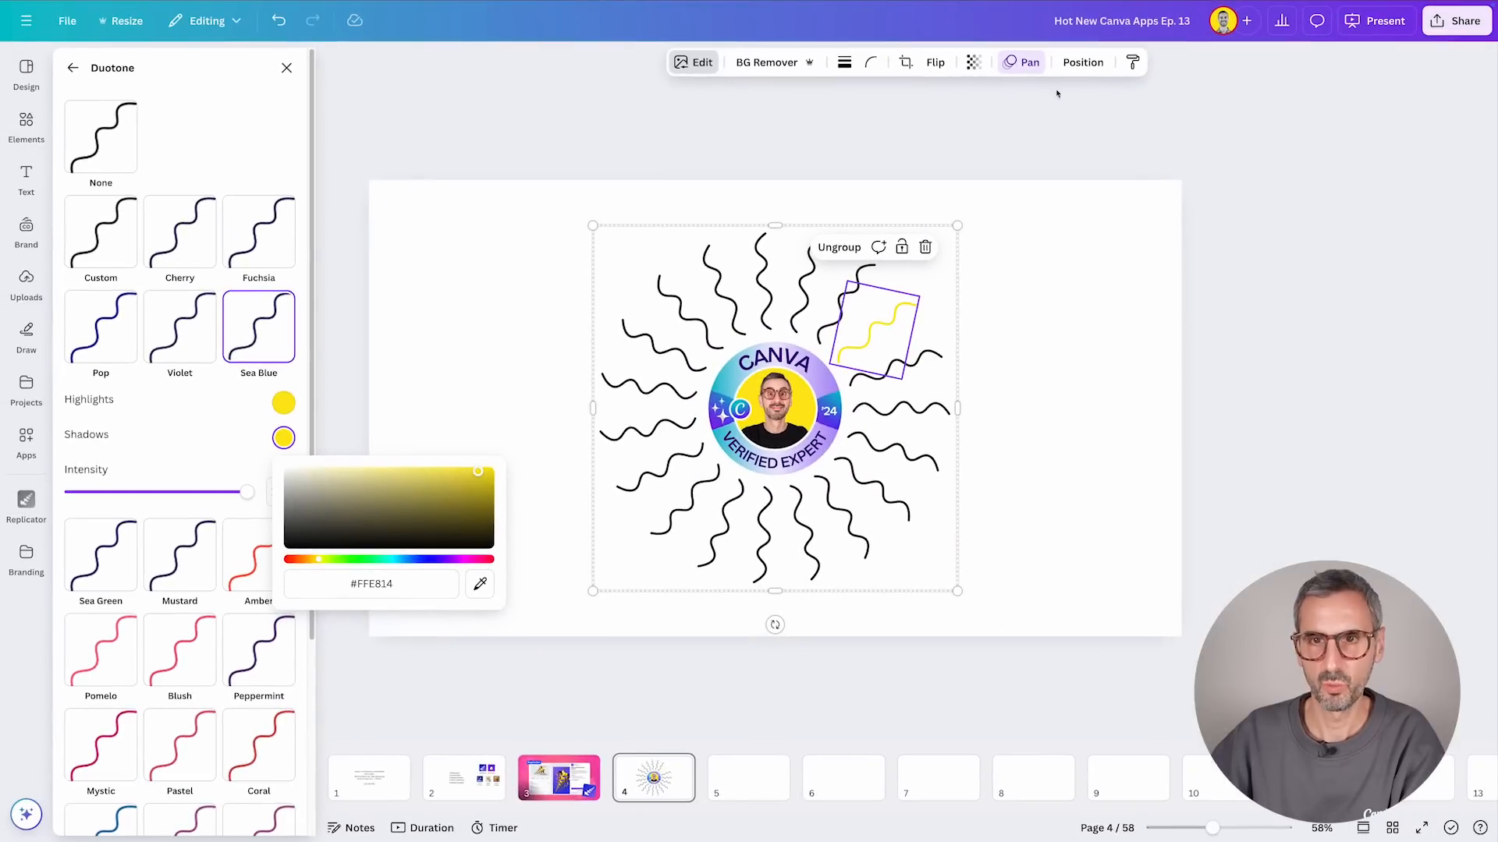
Step: Copy the yellow line's style to all the other wavy lines around the badge and deselect them
{"action": "left_click", "coordinate": [1132, 63]}
{"action": "mouse_move", "coordinate": [488, 239]}
{"action": "left_mouse_down"}
{"action": "mouse_move", "coordinate": [903, 547]}
{"action": "mouse_move", "coordinate": [1018, 613]}
{"action": "left_mouse_up"}
{"action": "left_click", "coordinate": [1029, 557]}
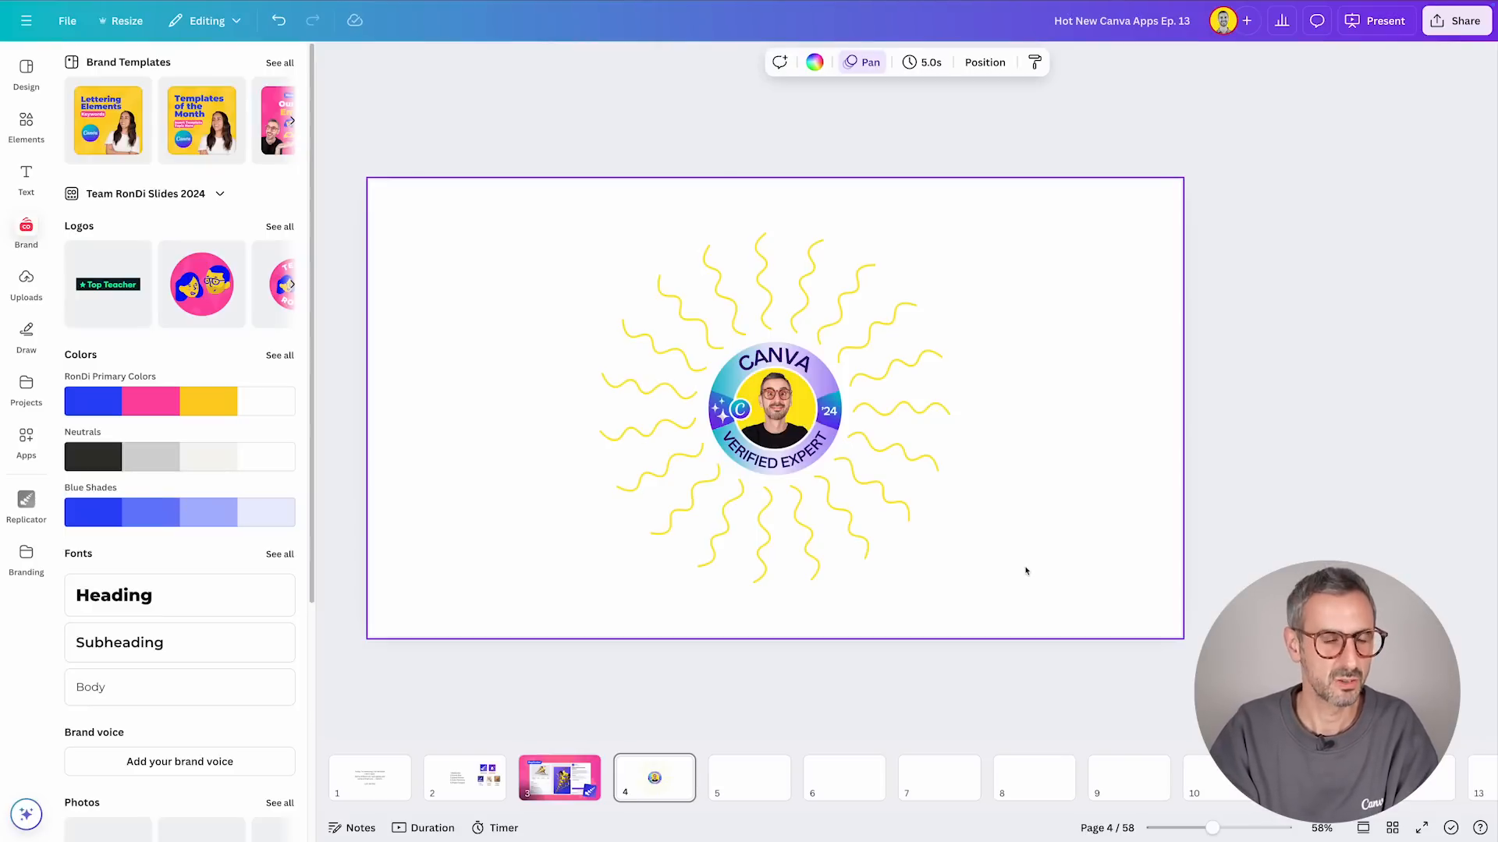
{"action": "left_click", "coordinate": [732, 719]}
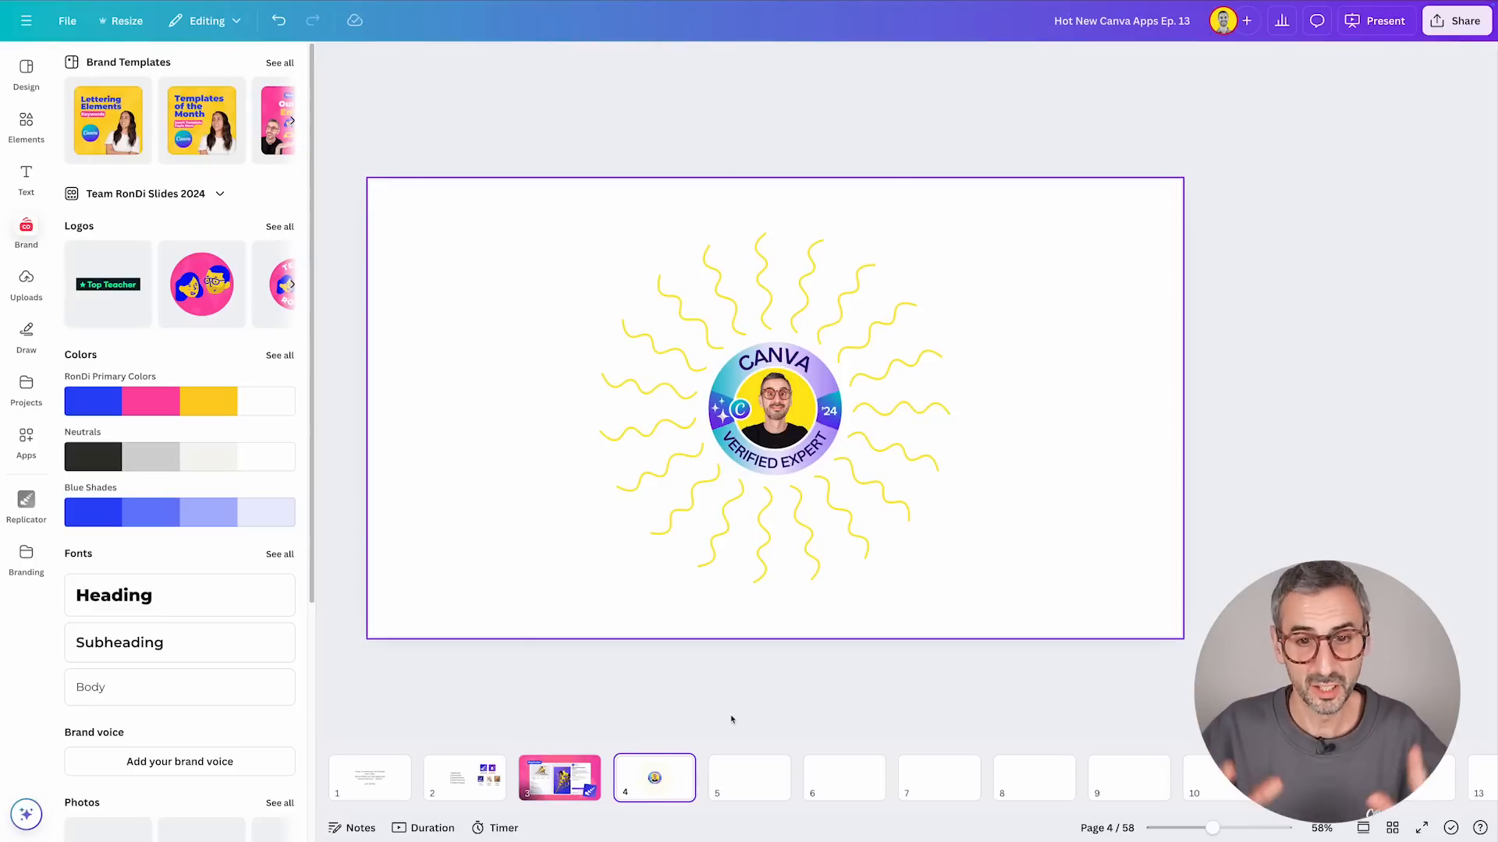
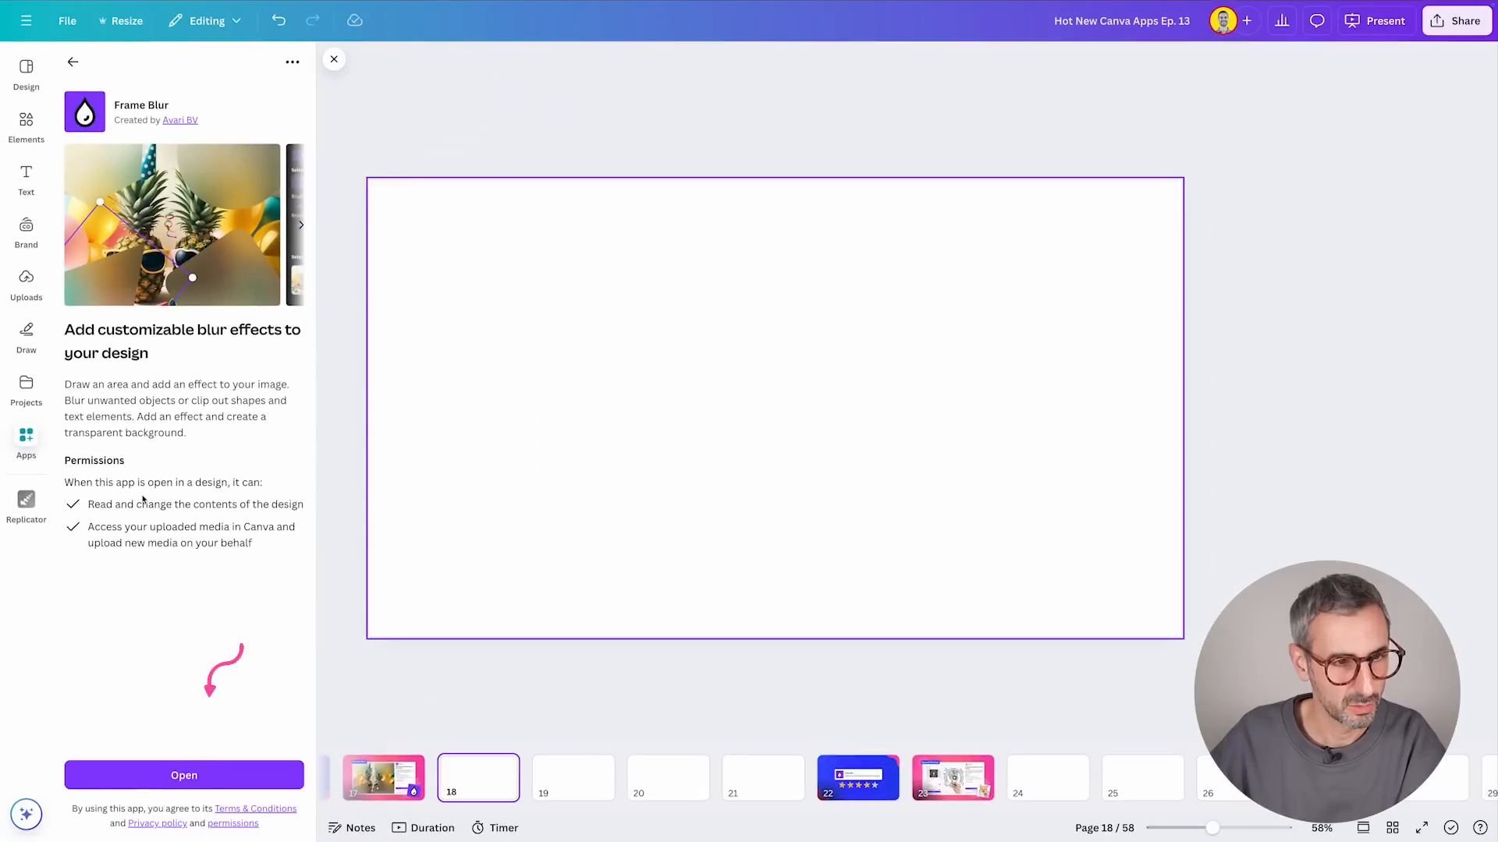
Step: Open the Frame Blur app and place the received outdoor selfie photo on blank page 18
{"action": "left_click", "coordinate": [148, 778]}
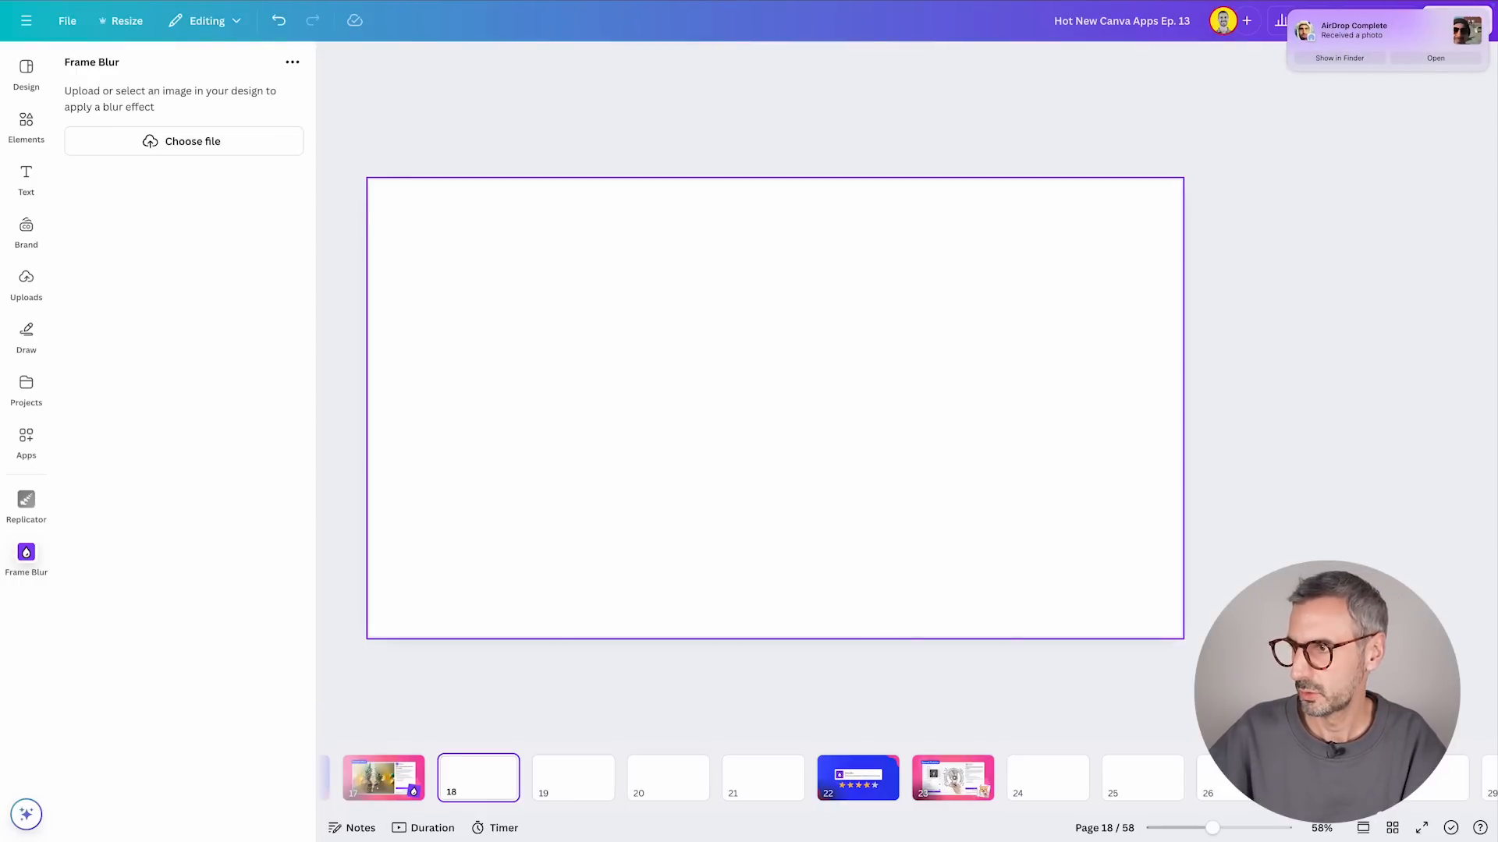
{"action": "left_click_drag", "start_coordinate": [1496, 398], "coordinate": [735, 435]}
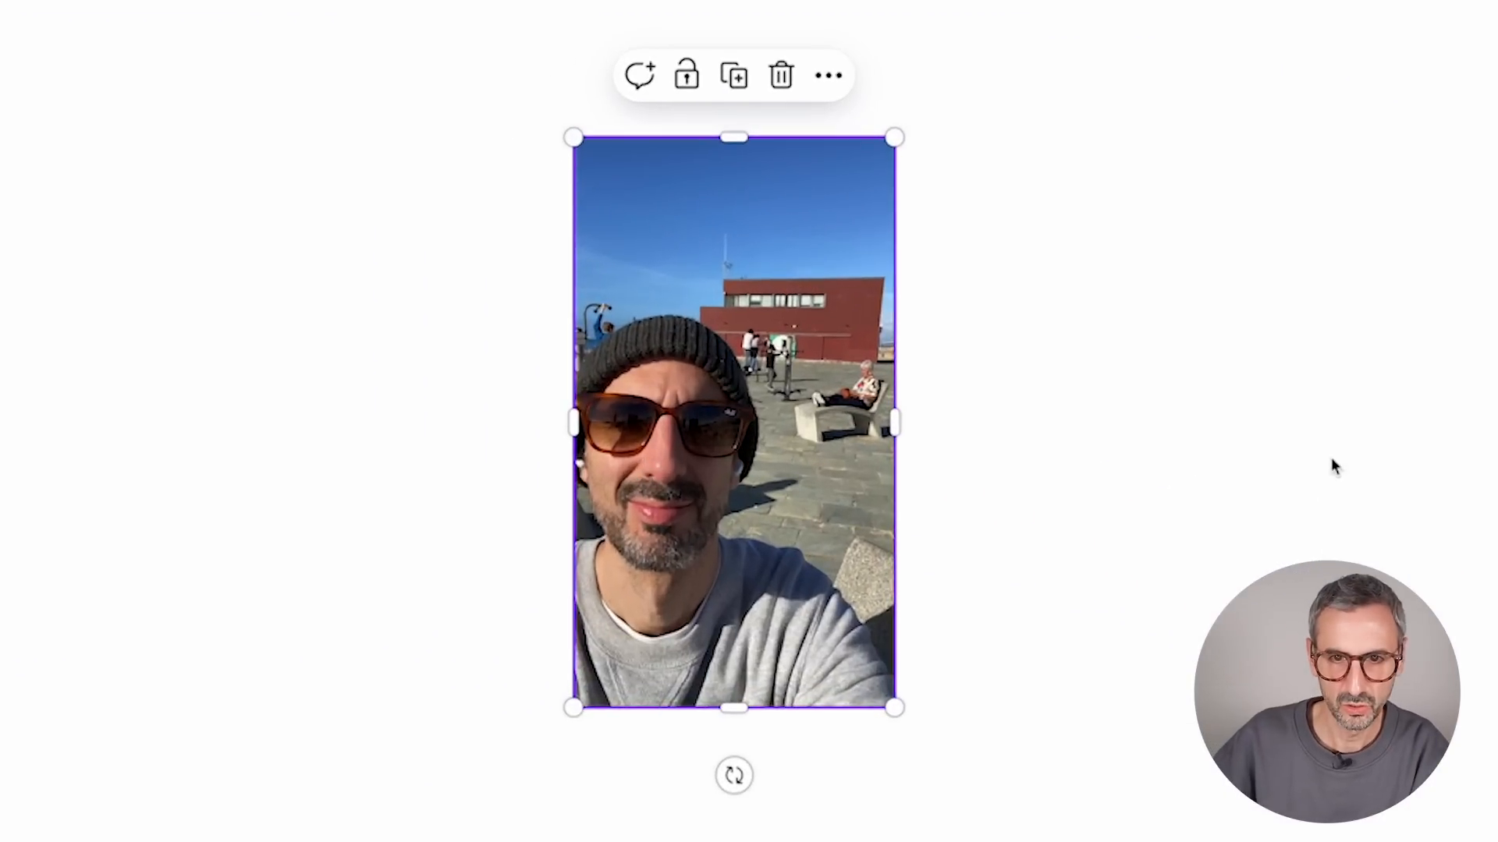
Step: Enlarge the selfie to nearly the full page height, centre it on the page and deselect it
{"action": "left_click_drag", "start_coordinate": [574, 139], "coordinate": [441, 46]}
{"action": "left_click_drag", "start_coordinate": [894, 708], "coordinate": [970, 774]}
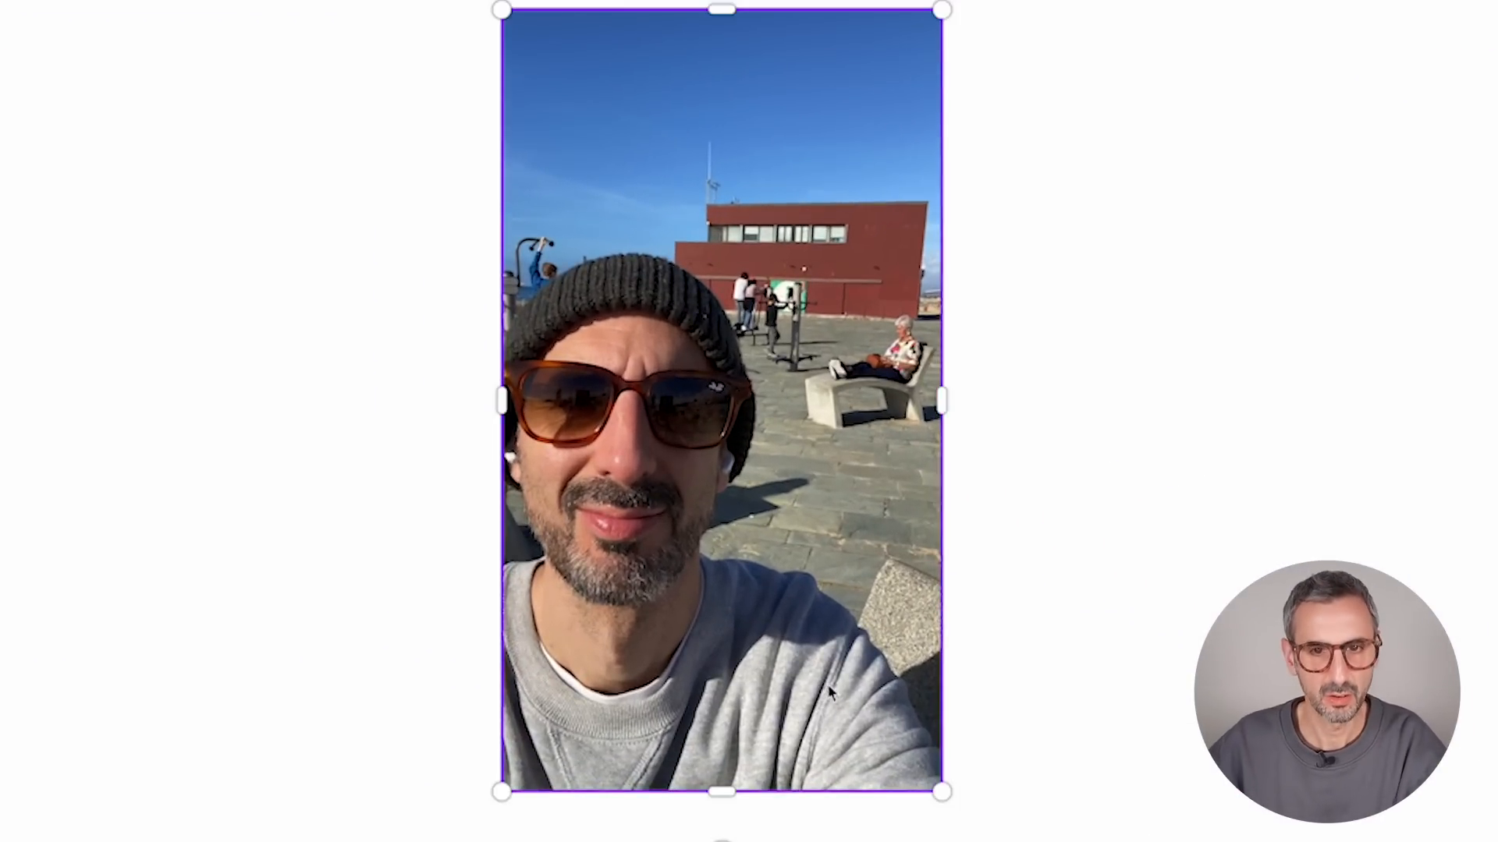
{"action": "left_click_drag", "start_coordinate": [741, 579], "coordinate": [753, 612]}
{"action": "left_click", "coordinate": [1191, 623]}
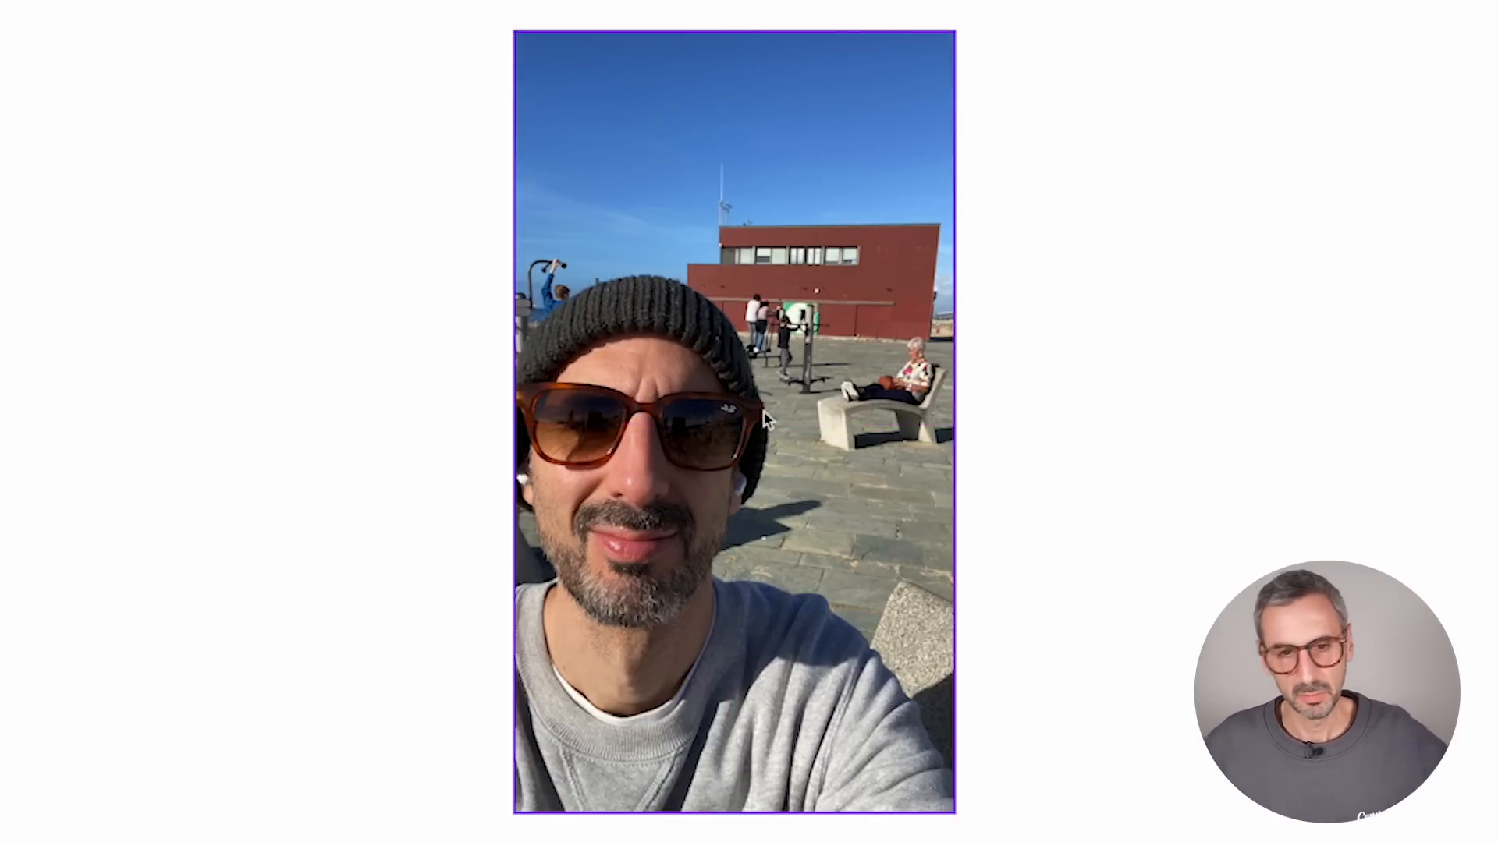
Step: Load the selfie into Frame Blur for editing and look through the available blur effects
{"action": "left_click", "coordinate": [747, 354]}
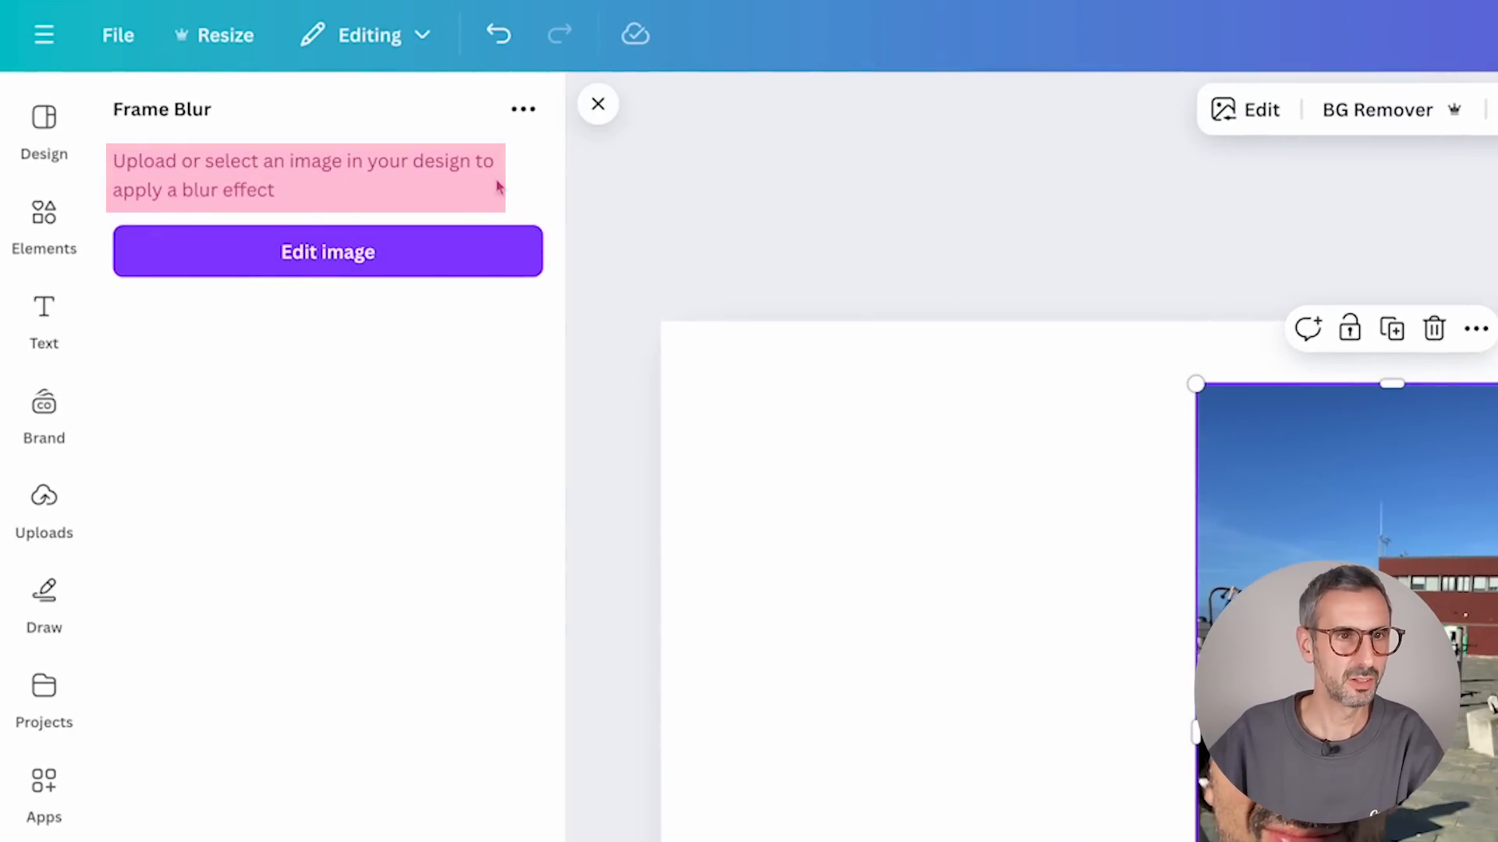
{"action": "left_click", "coordinate": [305, 250]}
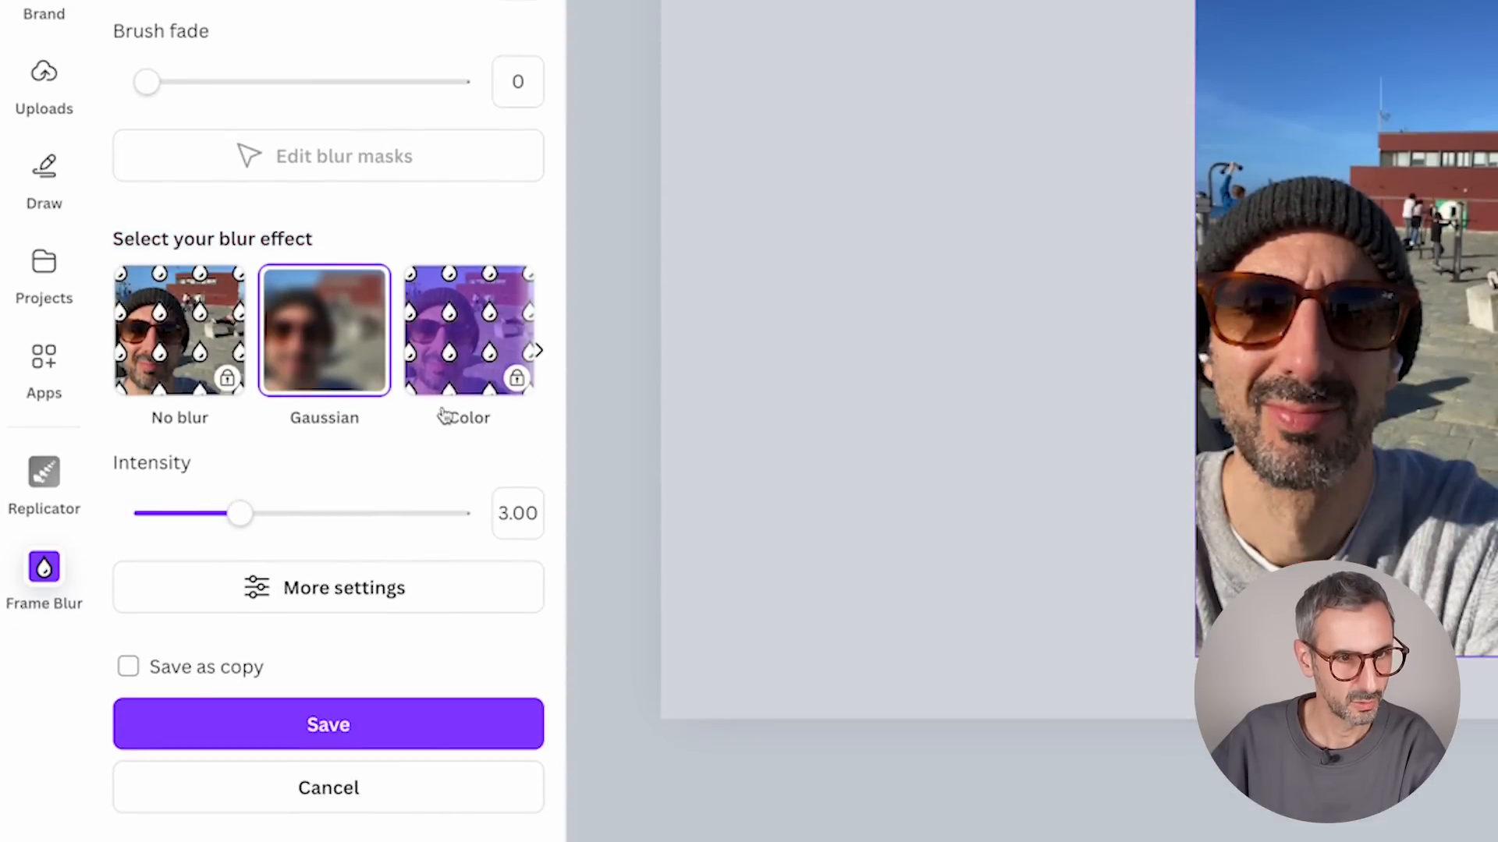
{"action": "left_click", "coordinate": [539, 353]}
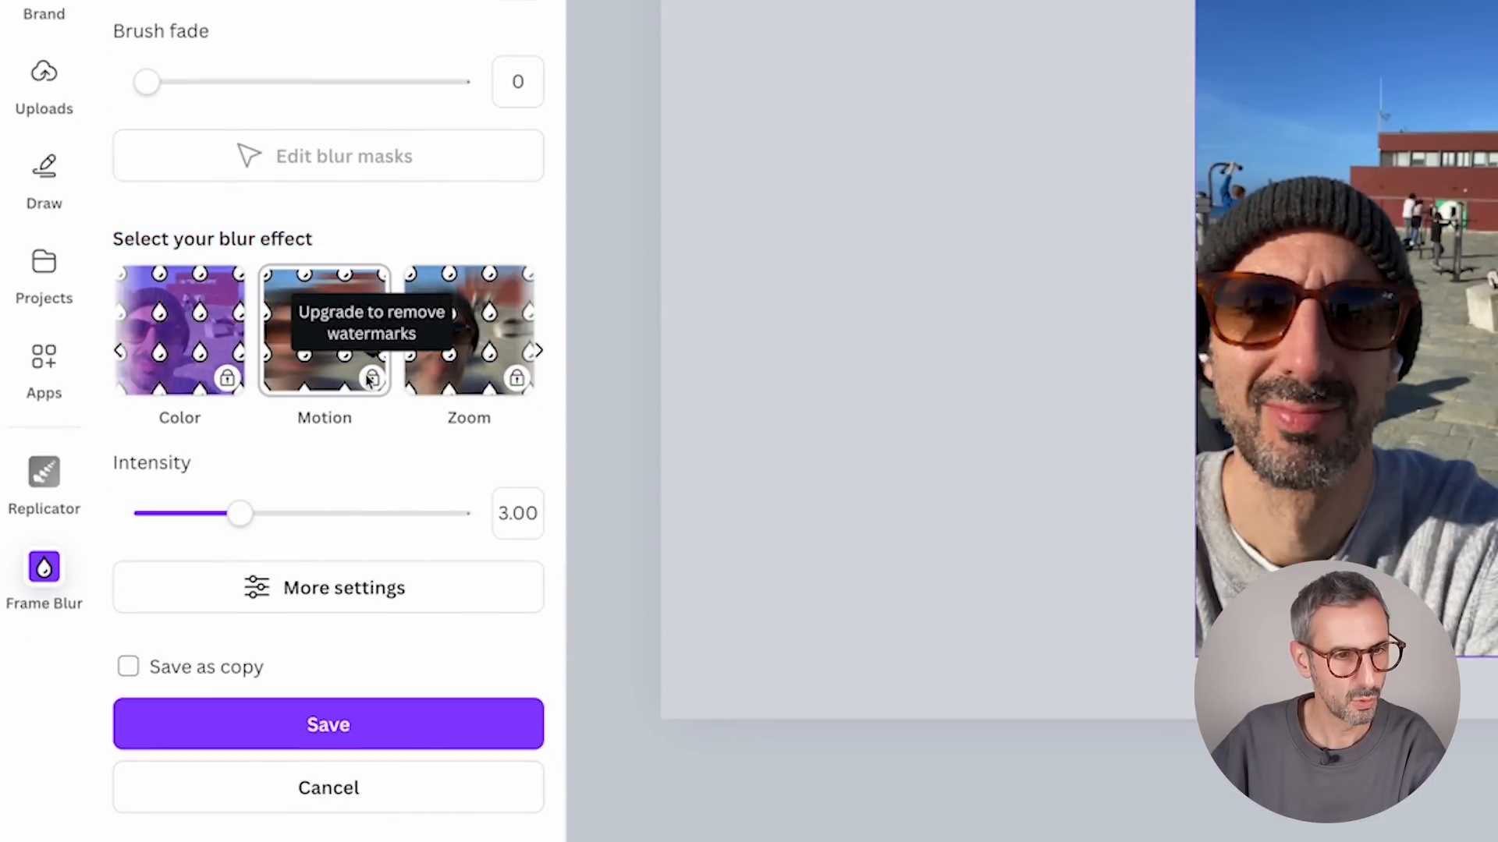
{"action": "left_click", "coordinate": [539, 353]}
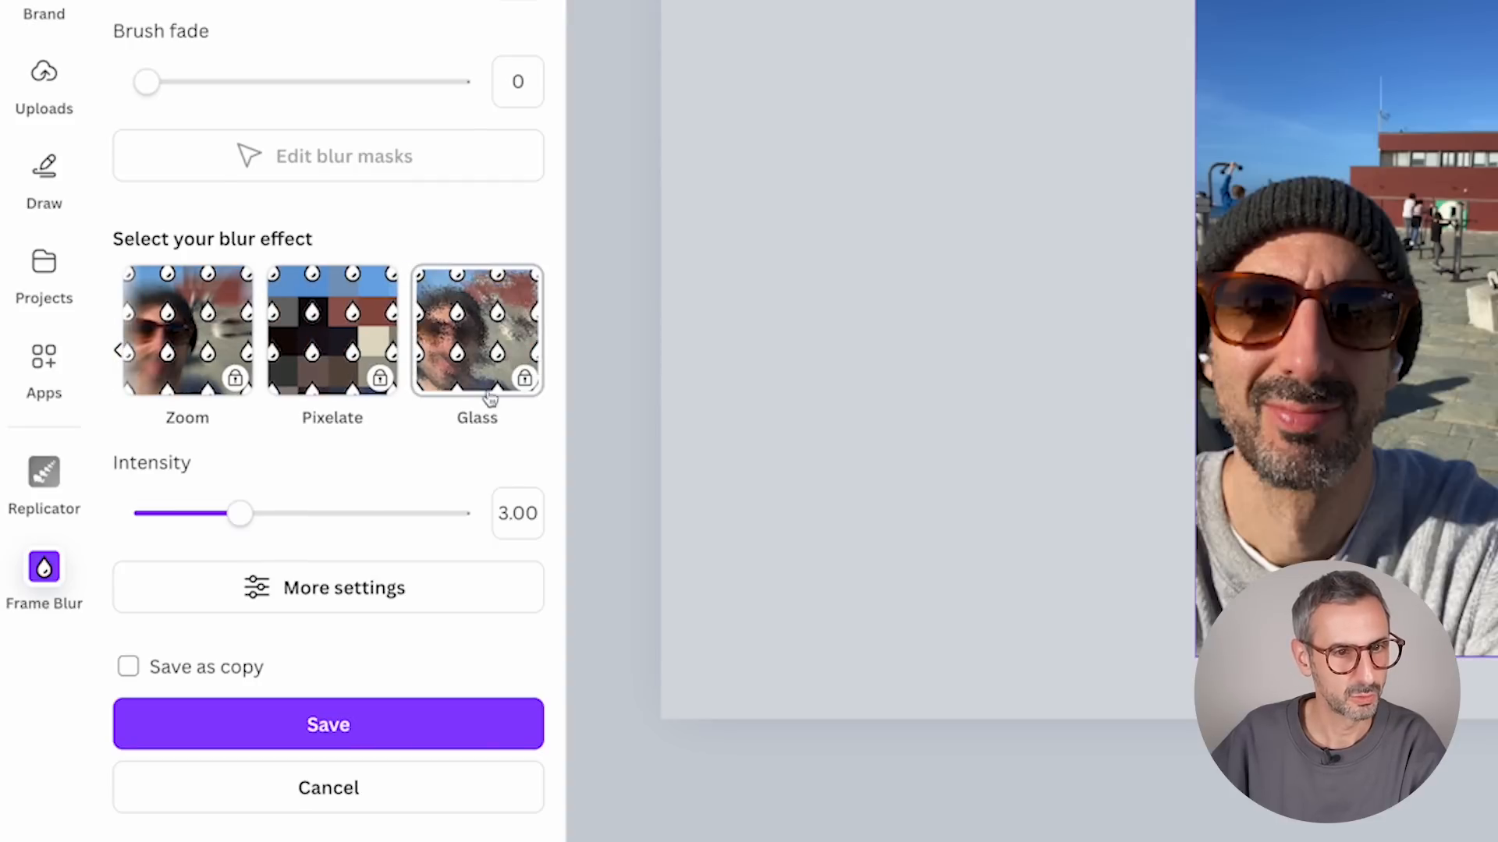
{"action": "left_click", "coordinate": [121, 353]}
{"action": "left_click", "coordinate": [121, 352]}
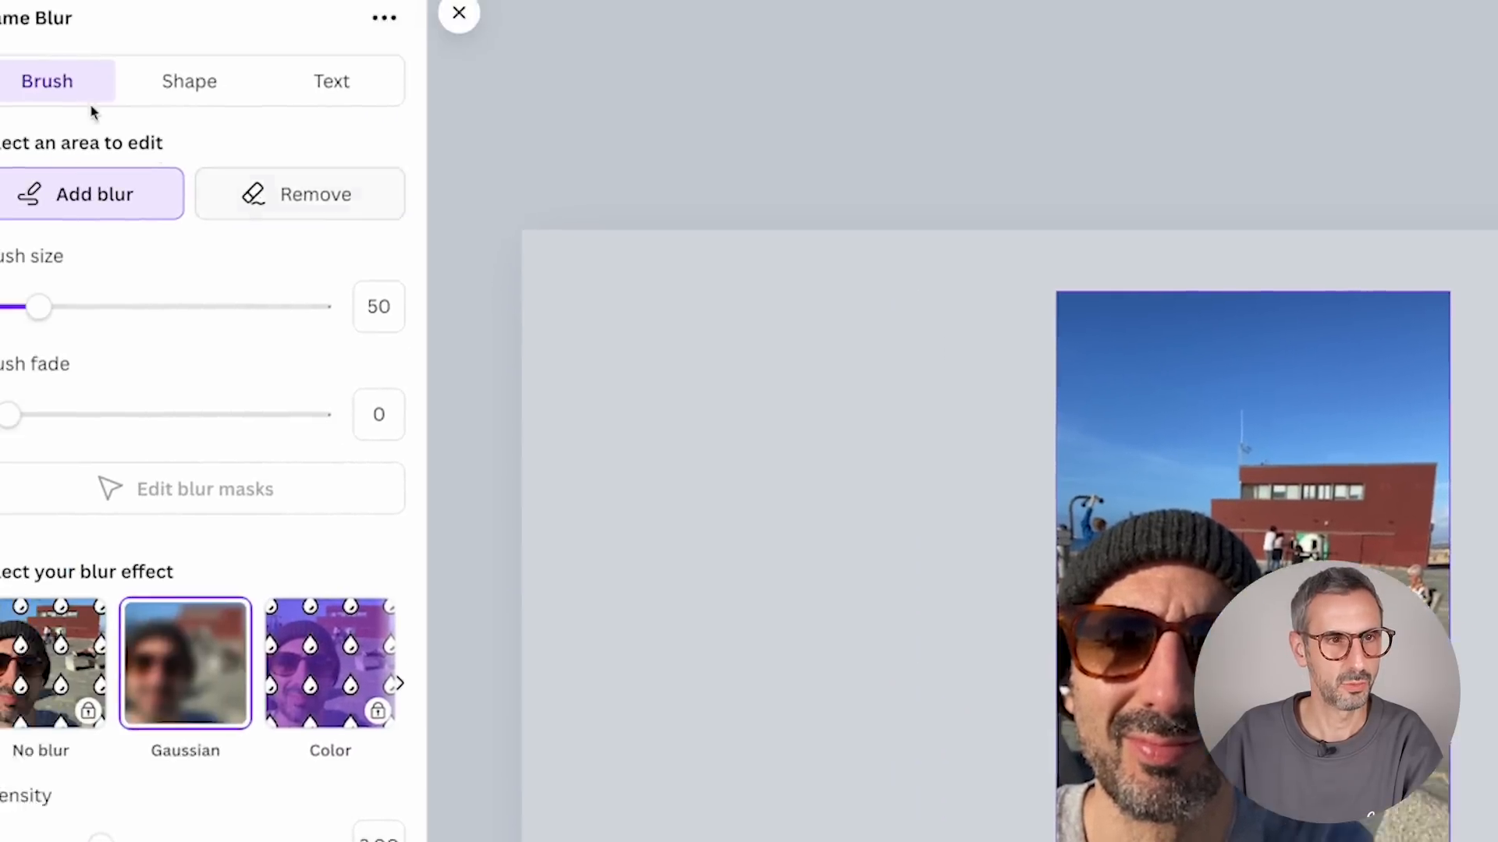
Step: Look through Frame Blur's shape and text masking options and return to the brush mode
{"action": "left_click", "coordinate": [326, 176]}
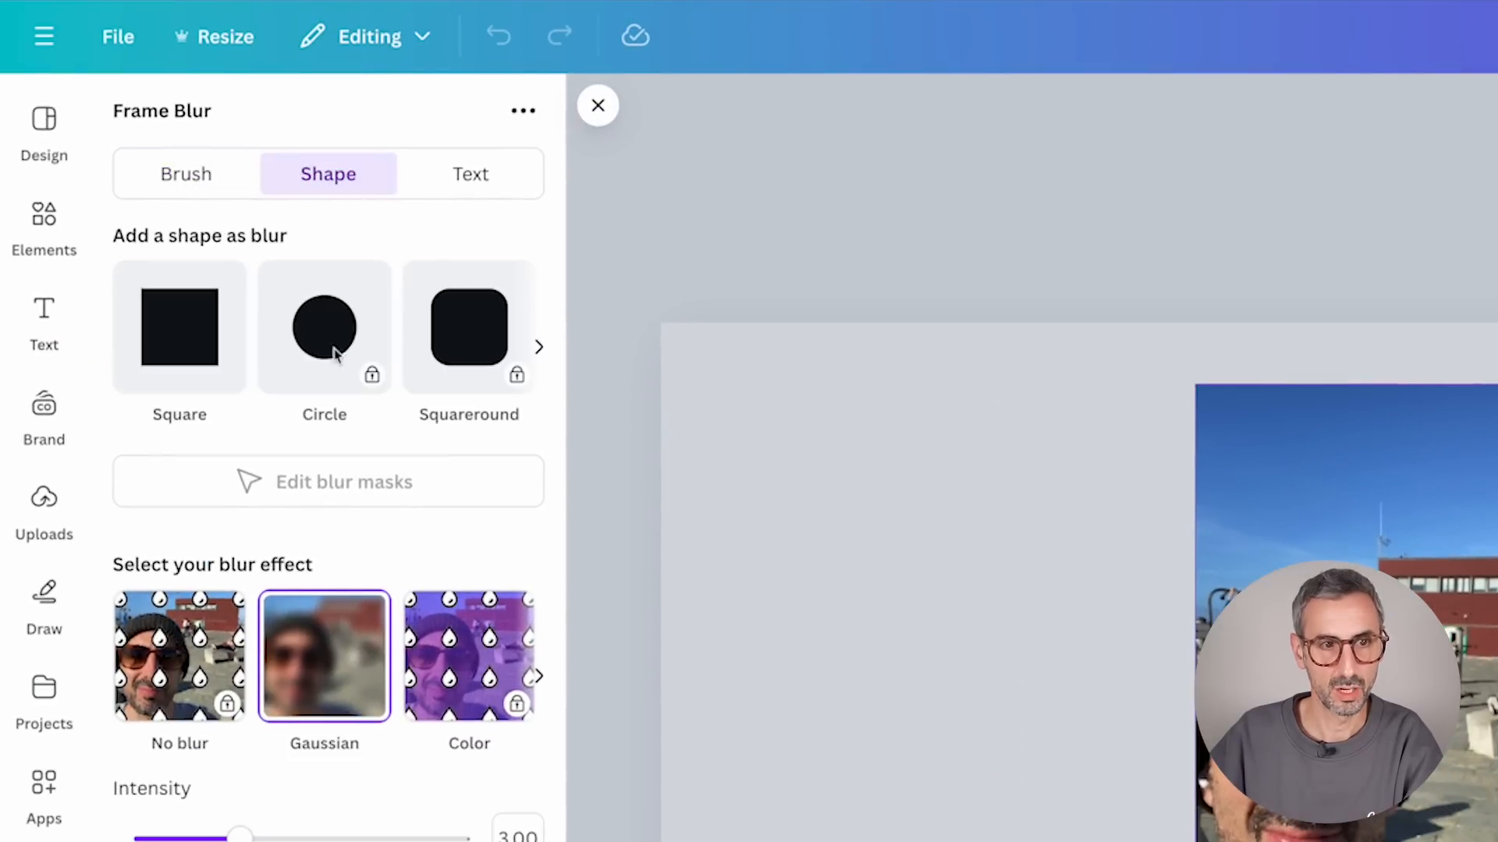
{"action": "left_click", "coordinate": [538, 346]}
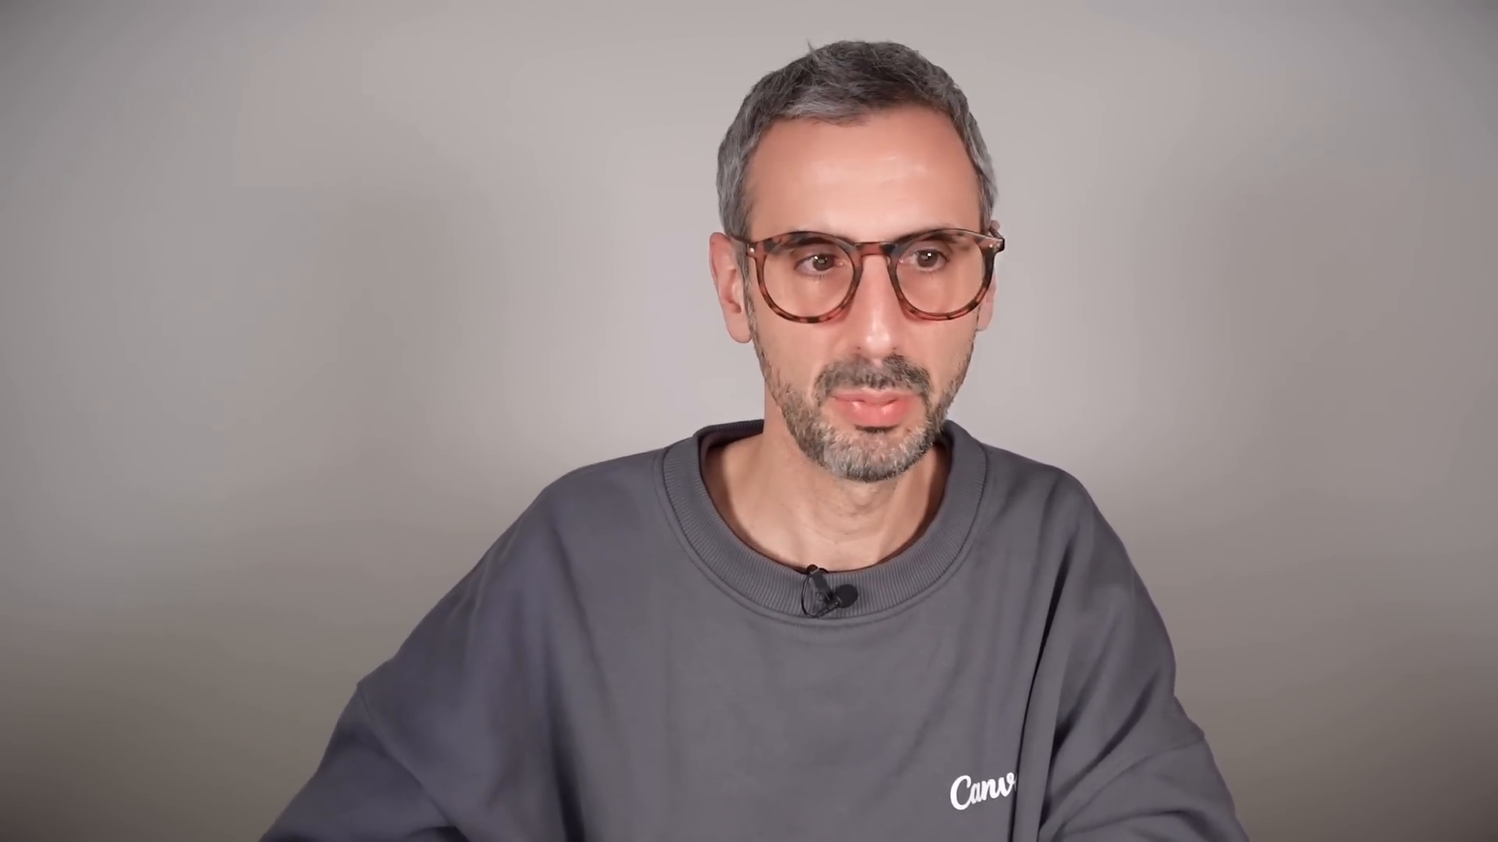
{"action": "left_click", "coordinate": [478, 181]}
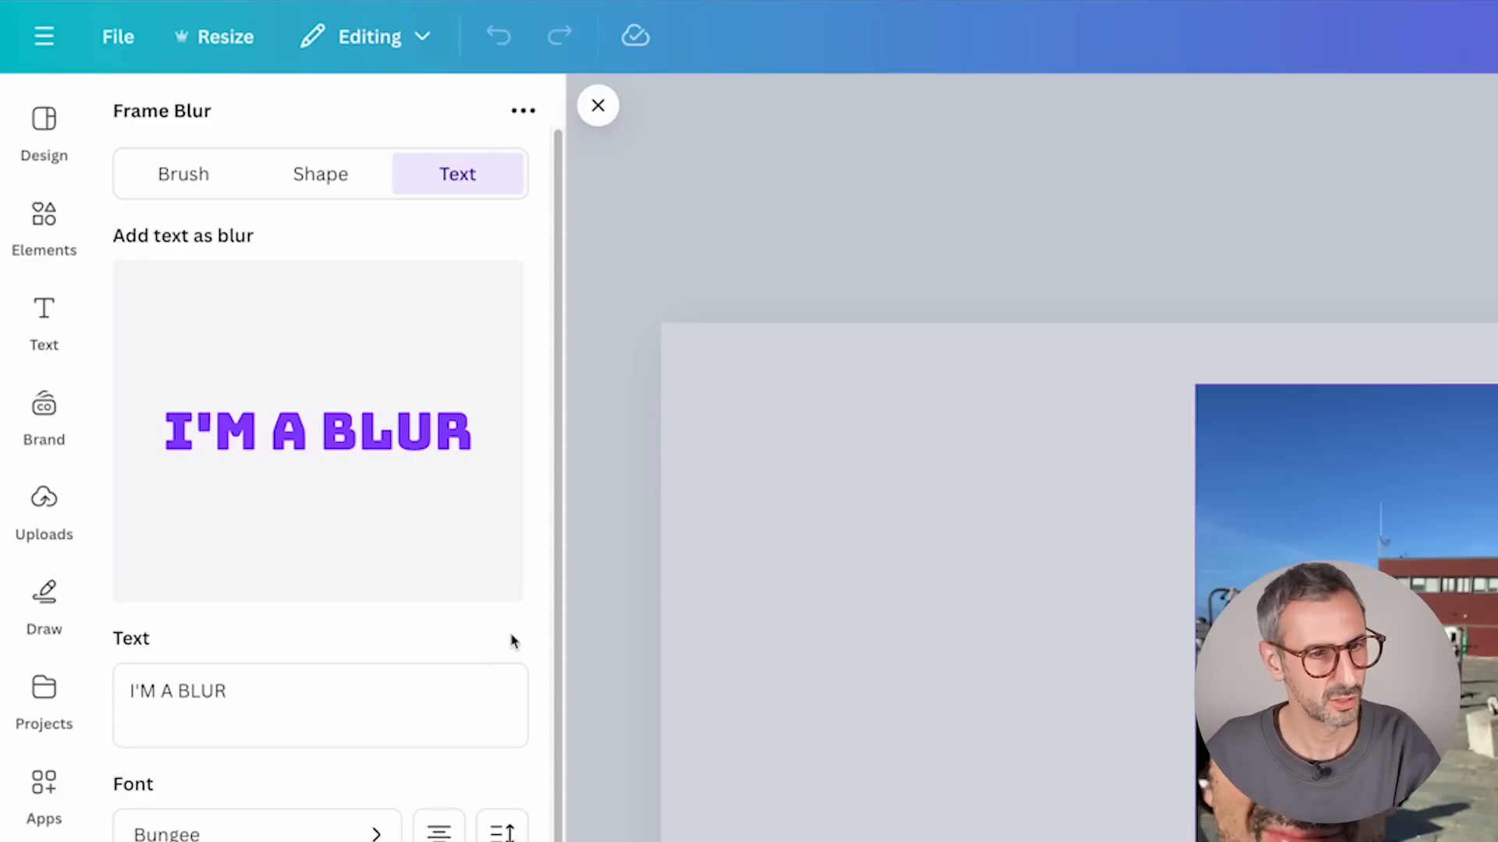
{"action": "left_click", "coordinate": [182, 175]}
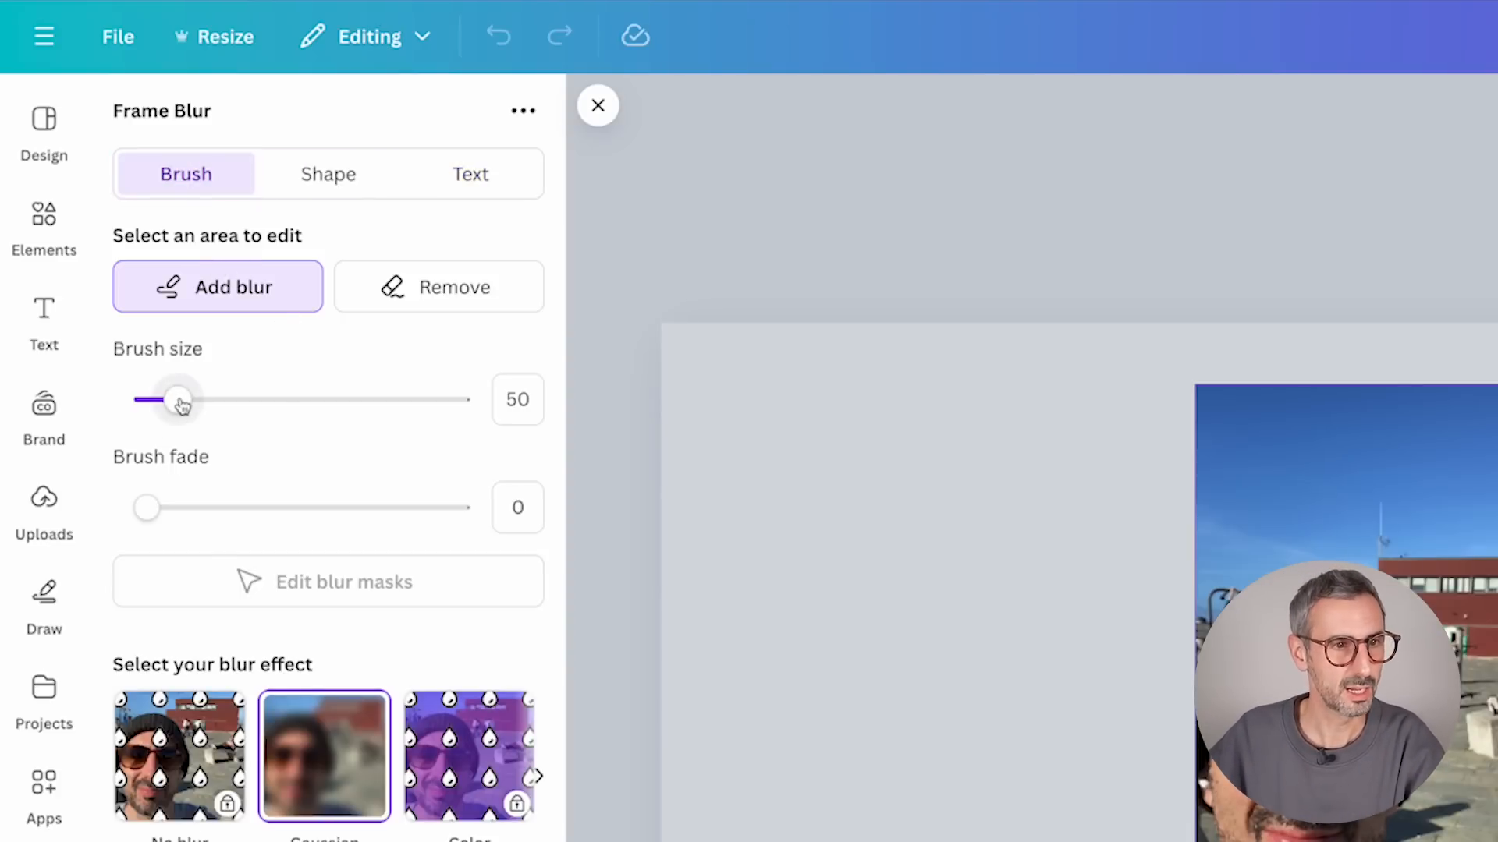
Step: Paint a Gaussian blur over the person on the bench with brush size 115 and set its intensity to 1.18
{"action": "left_click_drag", "start_coordinate": [181, 403], "coordinate": [215, 400]}
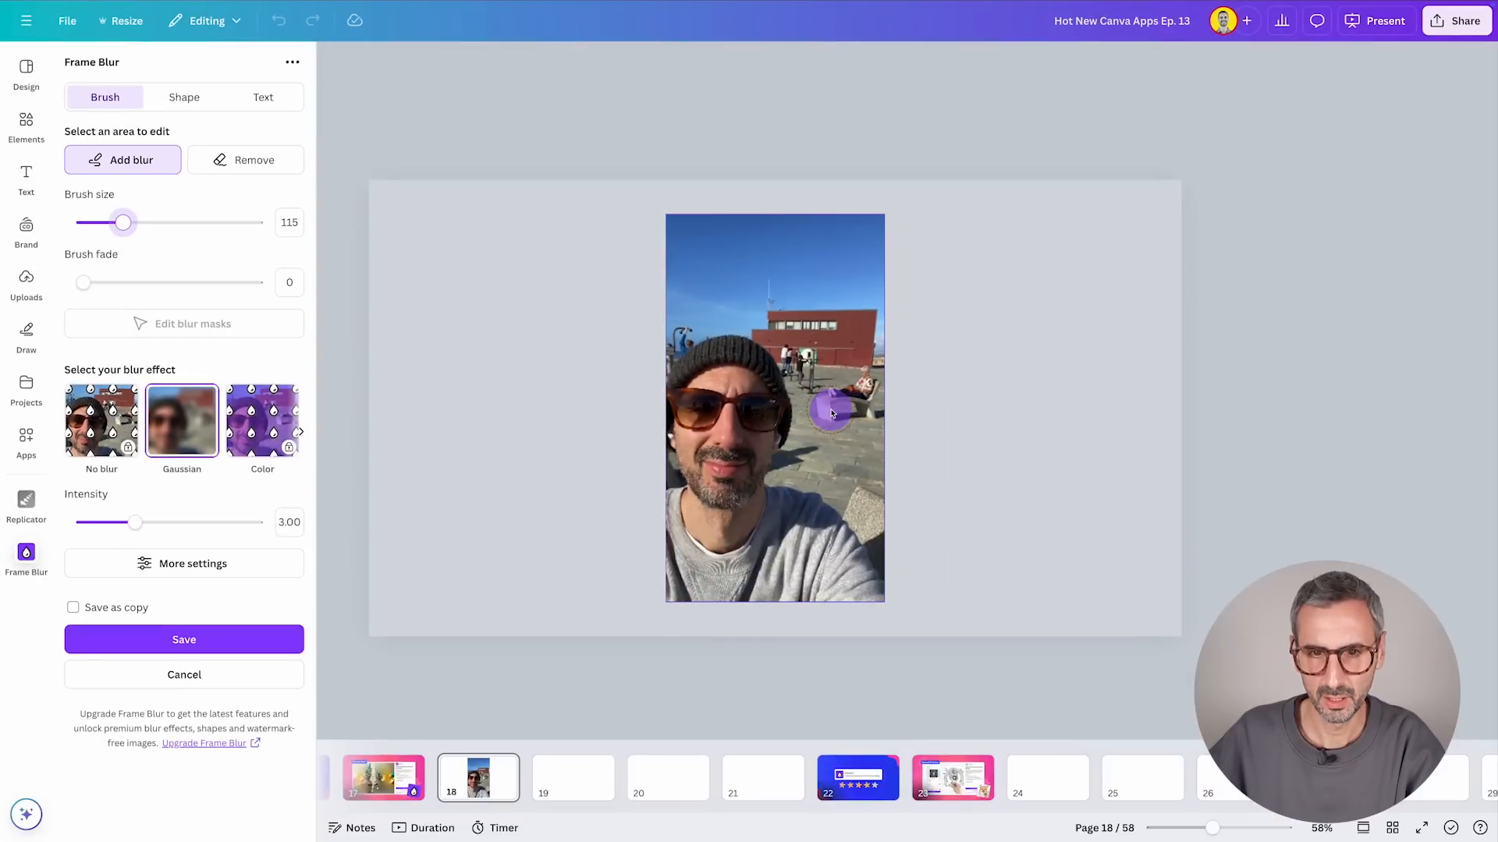
{"action": "left_click_drag", "start_coordinate": [831, 414], "coordinate": [863, 387]}
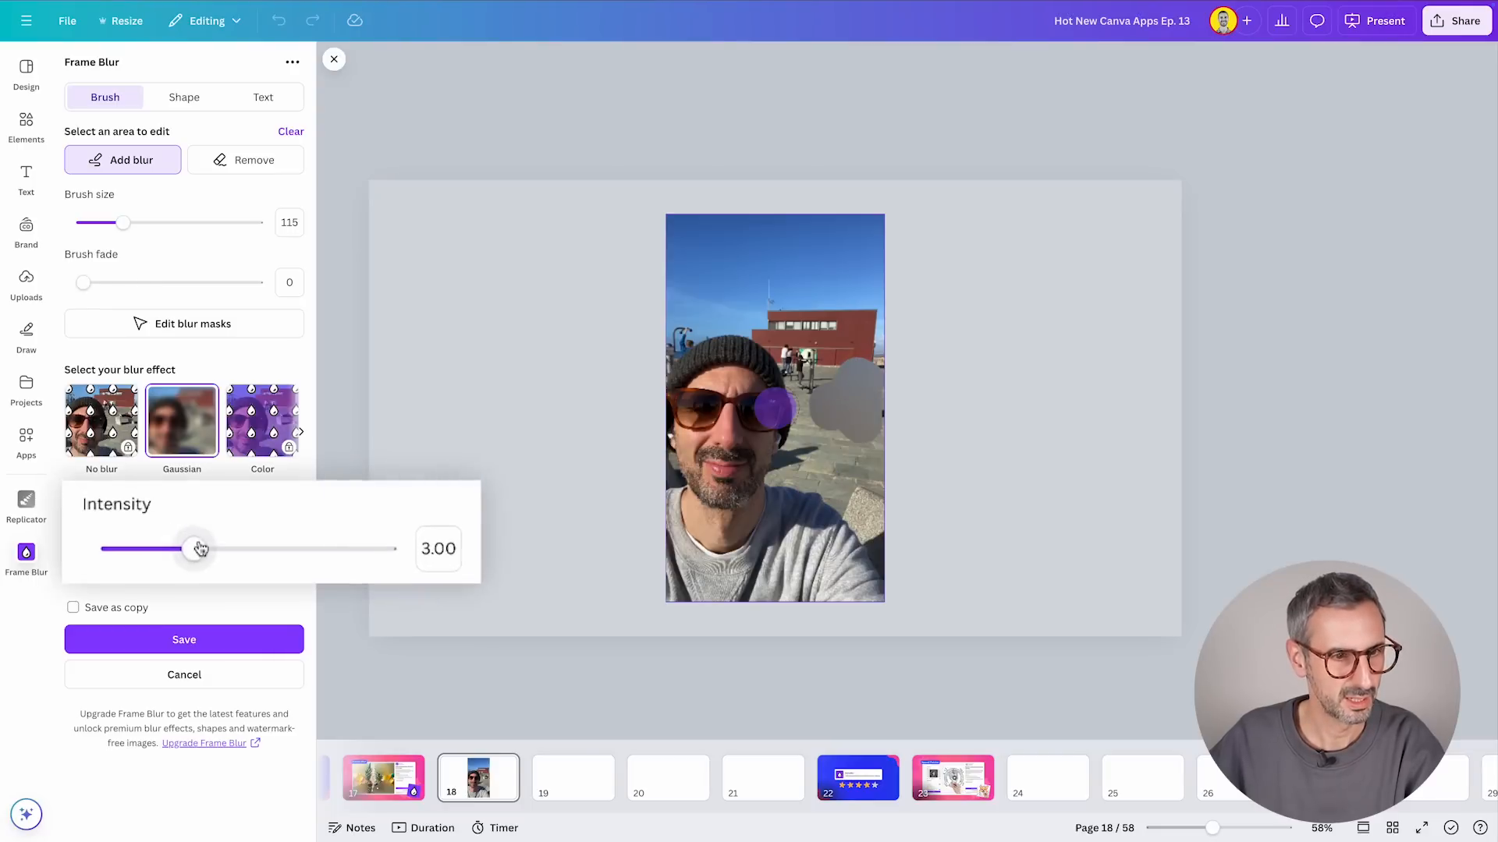
{"action": "mouse_move", "coordinate": [135, 522]}
{"action": "left_mouse_down"}
{"action": "mouse_move", "coordinate": [108, 522]}
{"action": "mouse_move", "coordinate": [125, 556]}
{"action": "mouse_move", "coordinate": [94, 576]}
{"action": "mouse_move", "coordinate": [156, 557]}
{"action": "mouse_move", "coordinate": [385, 555]}
{"action": "mouse_move", "coordinate": [124, 562]}
{"action": "mouse_move", "coordinate": [147, 566]}
{"action": "left_mouse_up"}
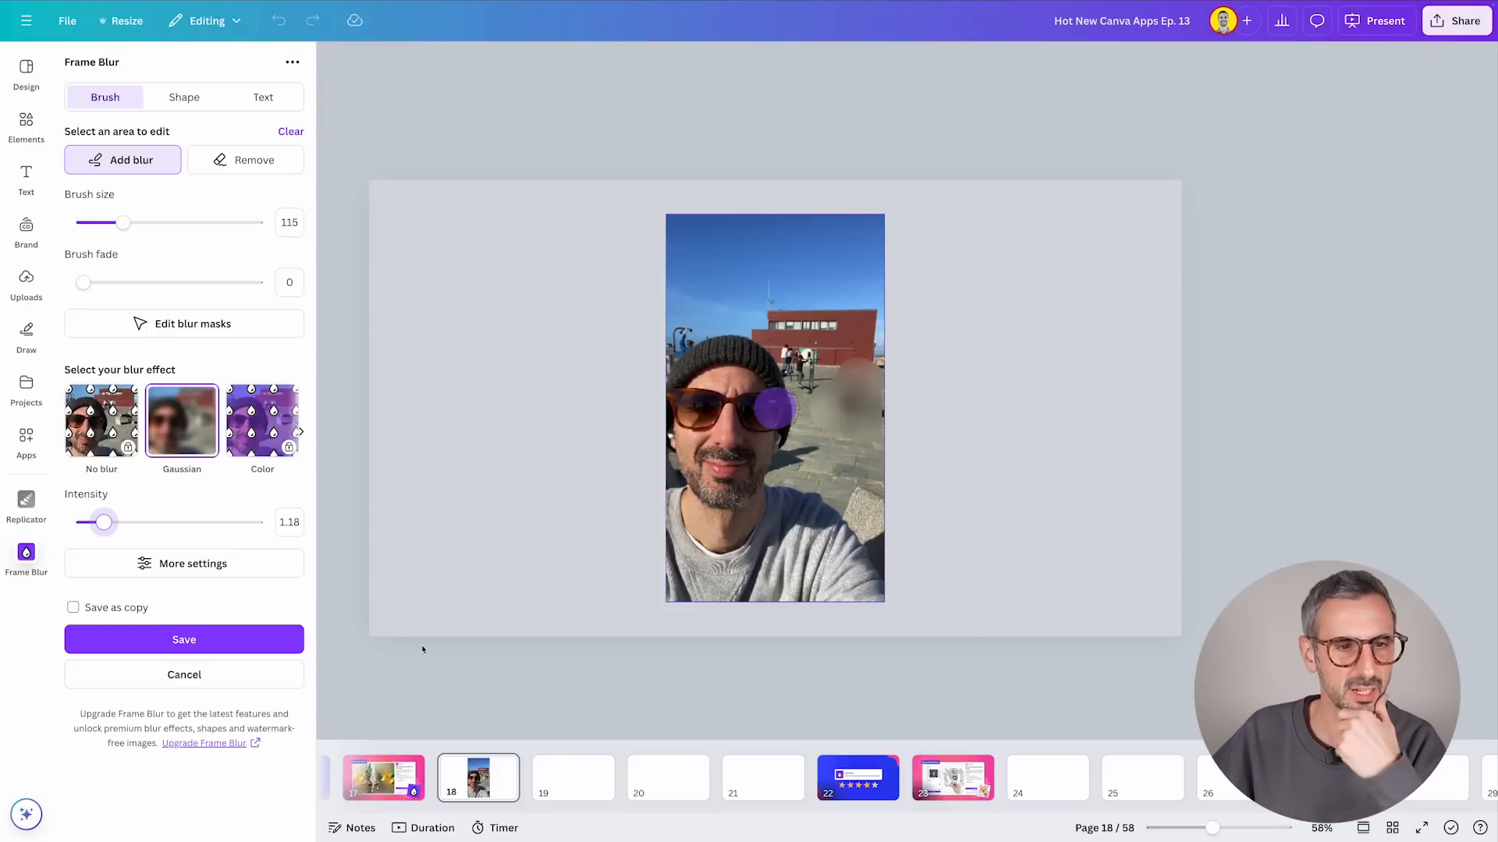
Step: Toggle the Gaussian blur's Transparency setting on and off to compare its effect on the photo
{"action": "left_click", "coordinate": [181, 563]}
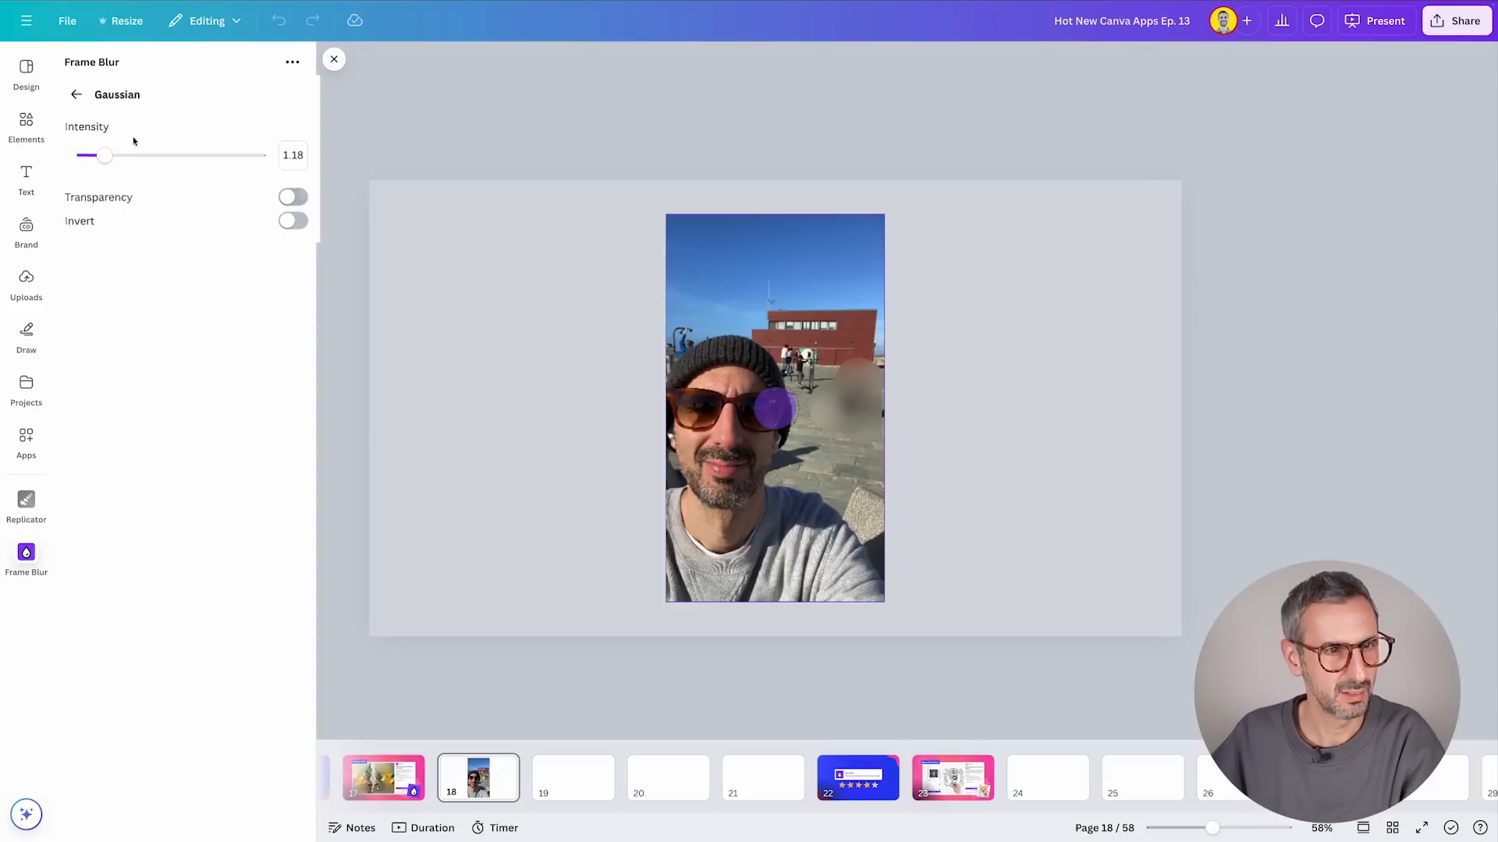
{"action": "left_click", "coordinate": [293, 198]}
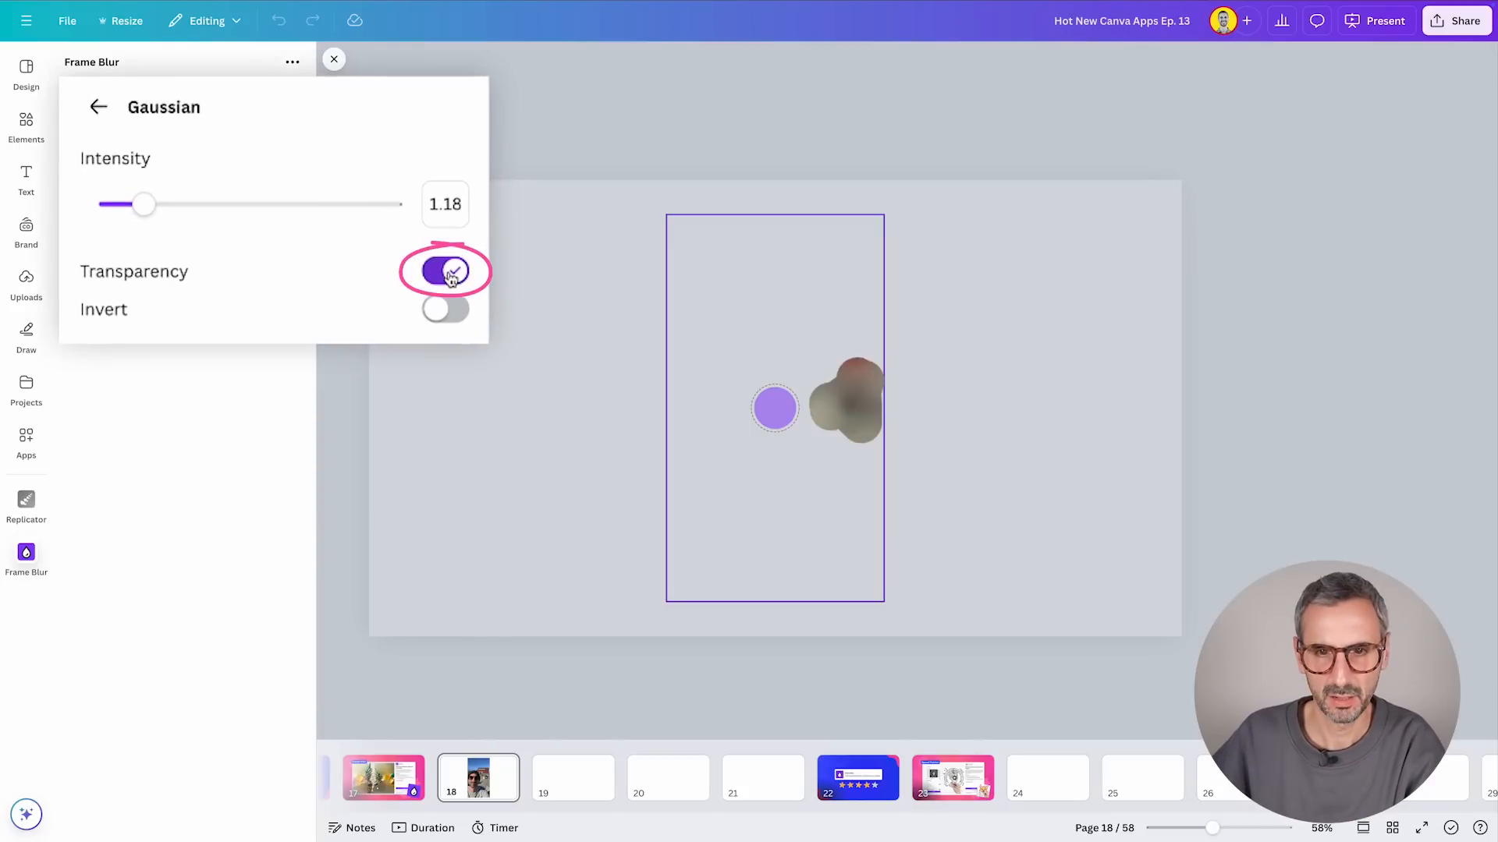
{"action": "left_click", "coordinate": [75, 95]}
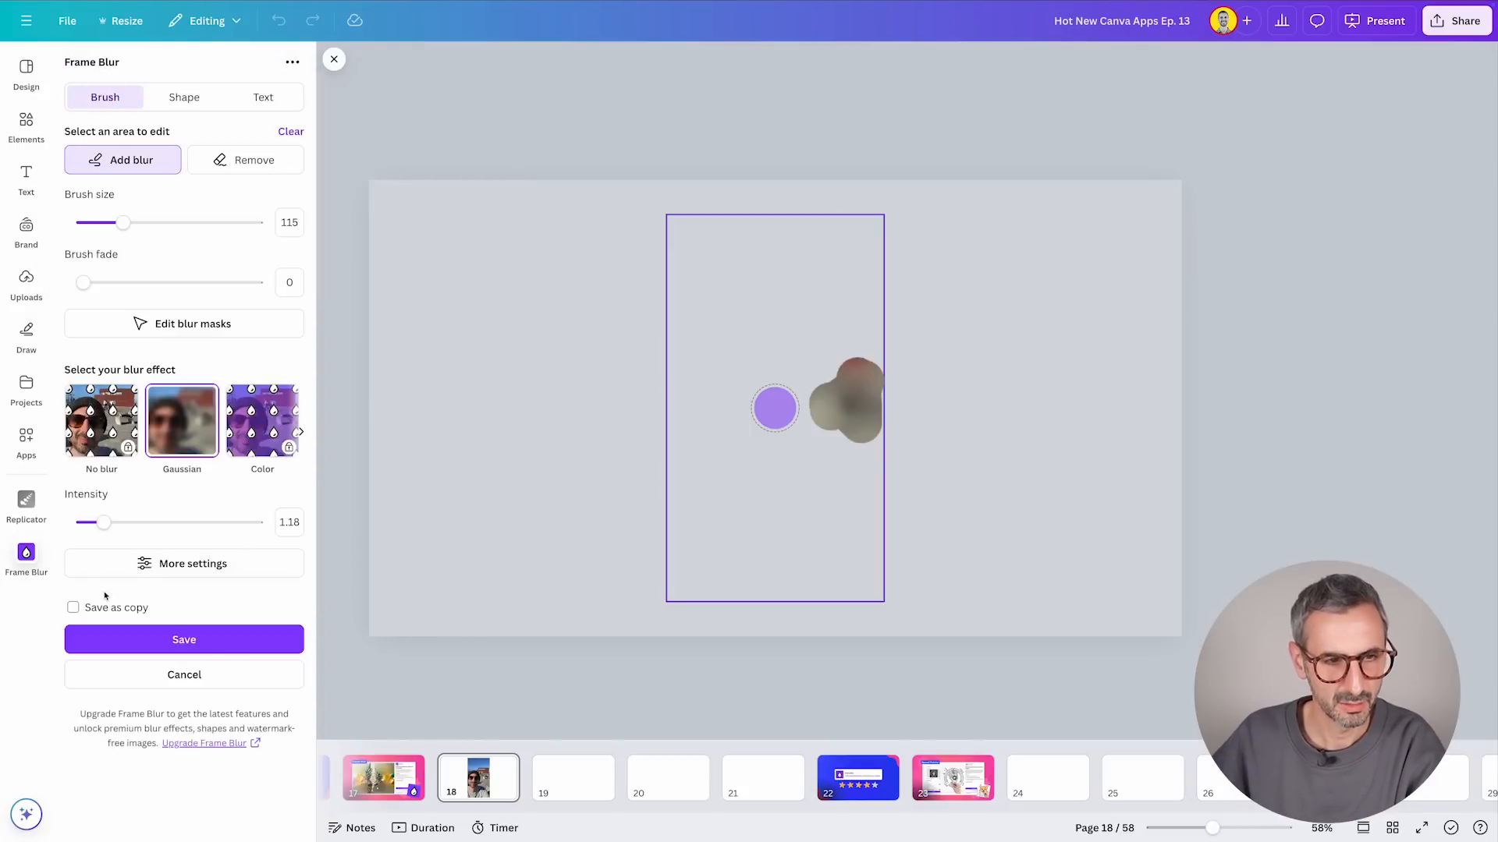
{"action": "left_click", "coordinate": [179, 562]}
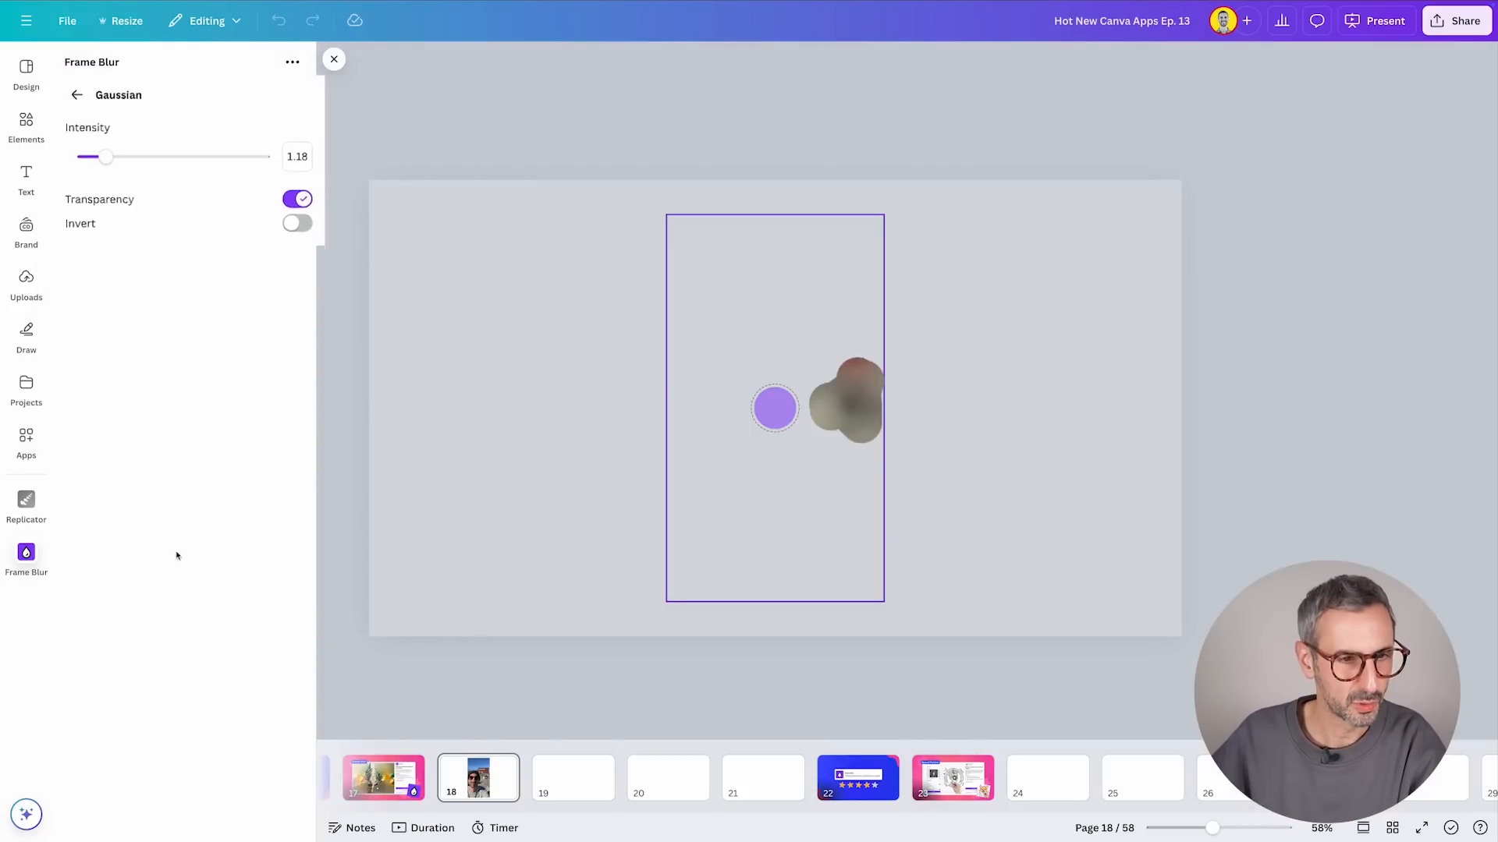
{"action": "left_click", "coordinate": [437, 266]}
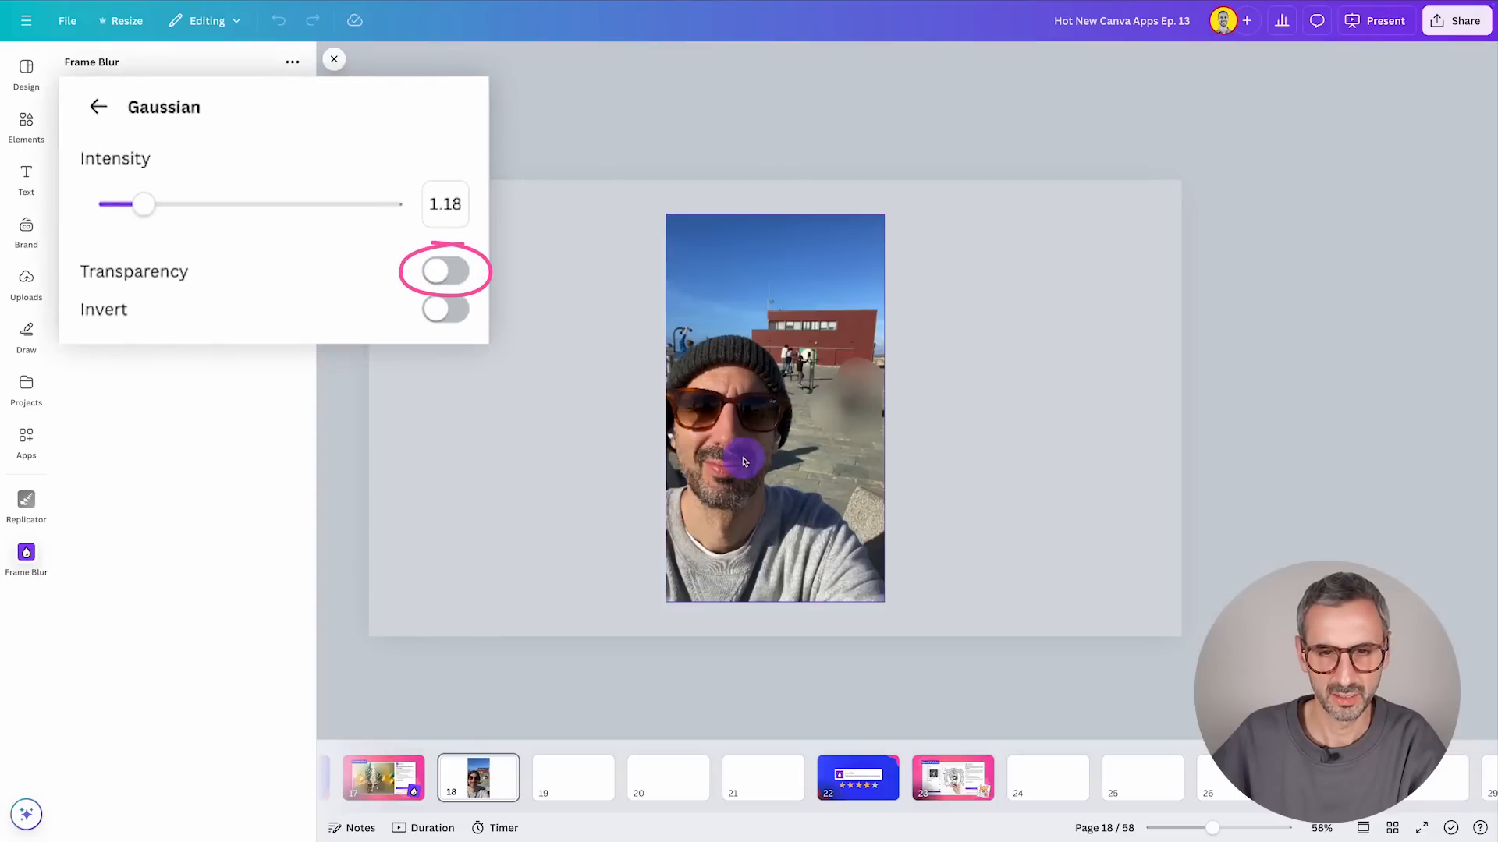
{"action": "left_click", "coordinate": [448, 275]}
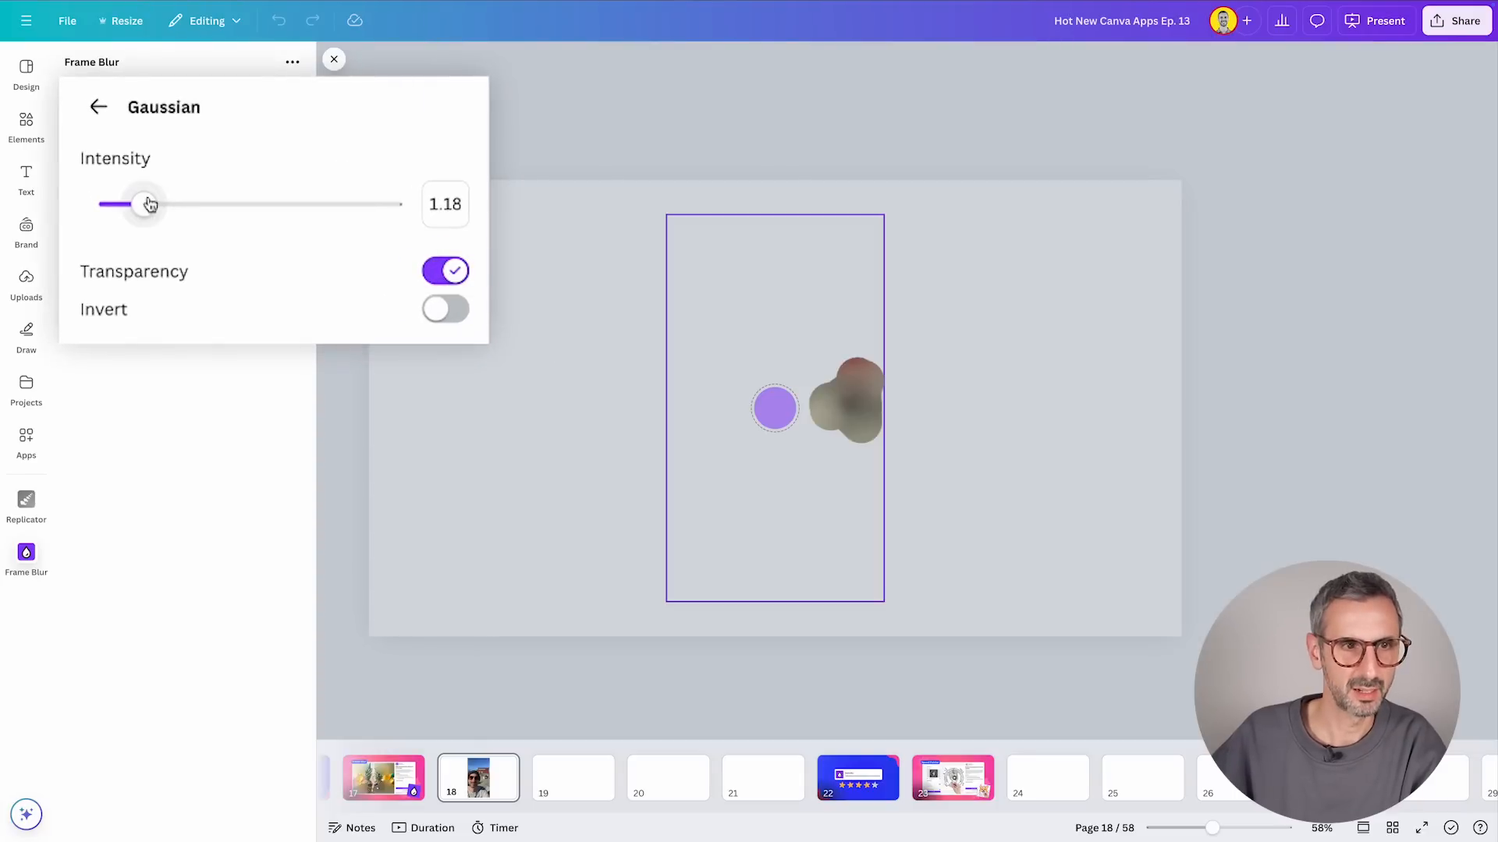
Step: Set the Gaussian blur's intensity to 1.36, with Transparency off, and return to the brush settings
{"action": "left_click_drag", "start_coordinate": [149, 204], "coordinate": [110, 205]}
{"action": "left_click_drag", "start_coordinate": [4, 167], "coordinate": [154, 243]}
{"action": "left_click", "coordinate": [98, 106]}
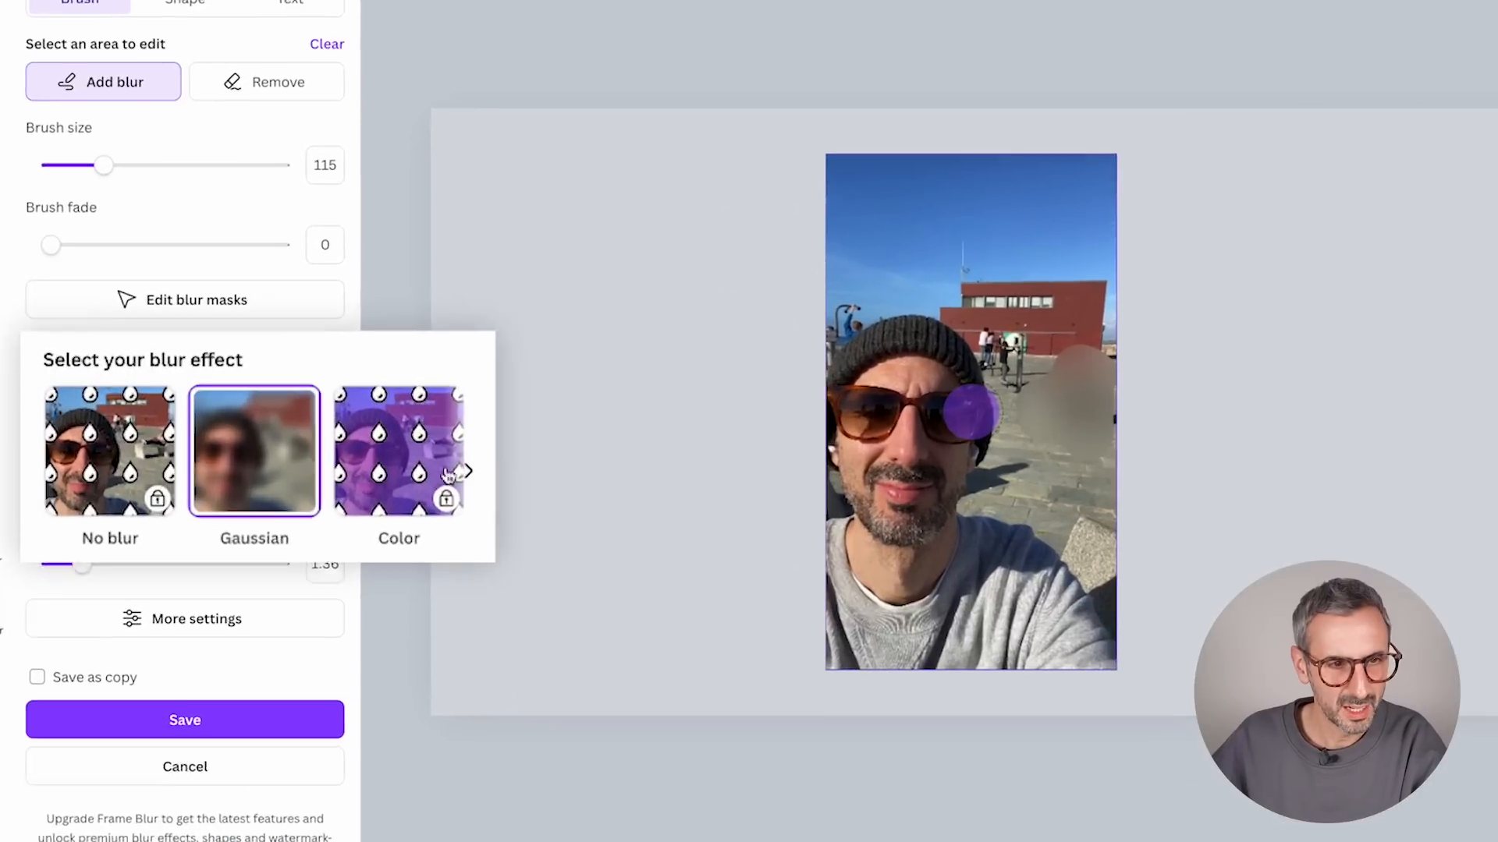
Step: Try the No blur, Gaussian, Color, Zoom and Glass effects on the painted area, ending with Glass
{"action": "left_click", "coordinate": [75, 479]}
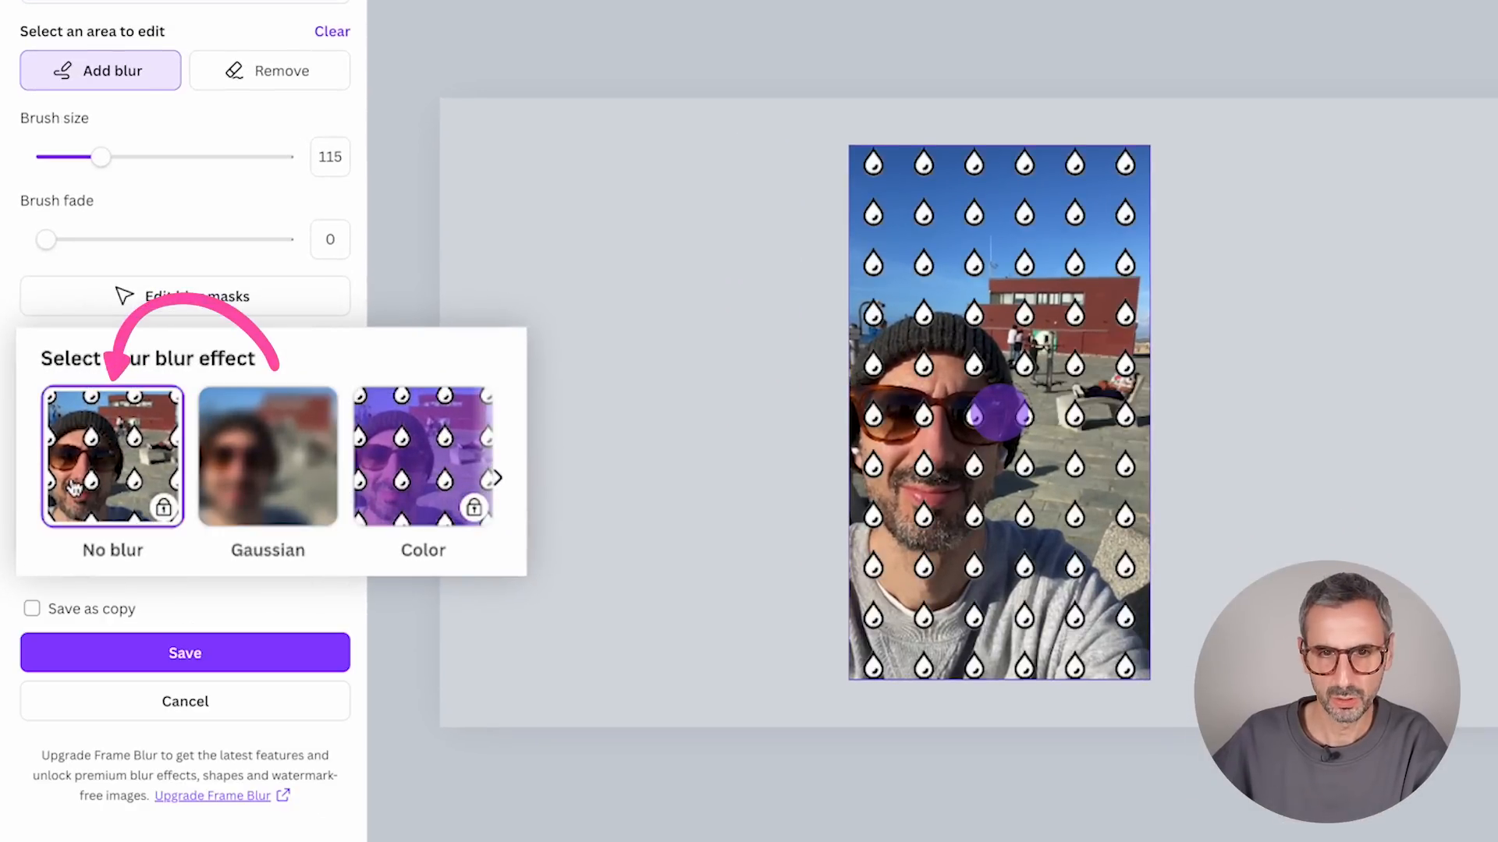
{"action": "left_click", "coordinate": [283, 499]}
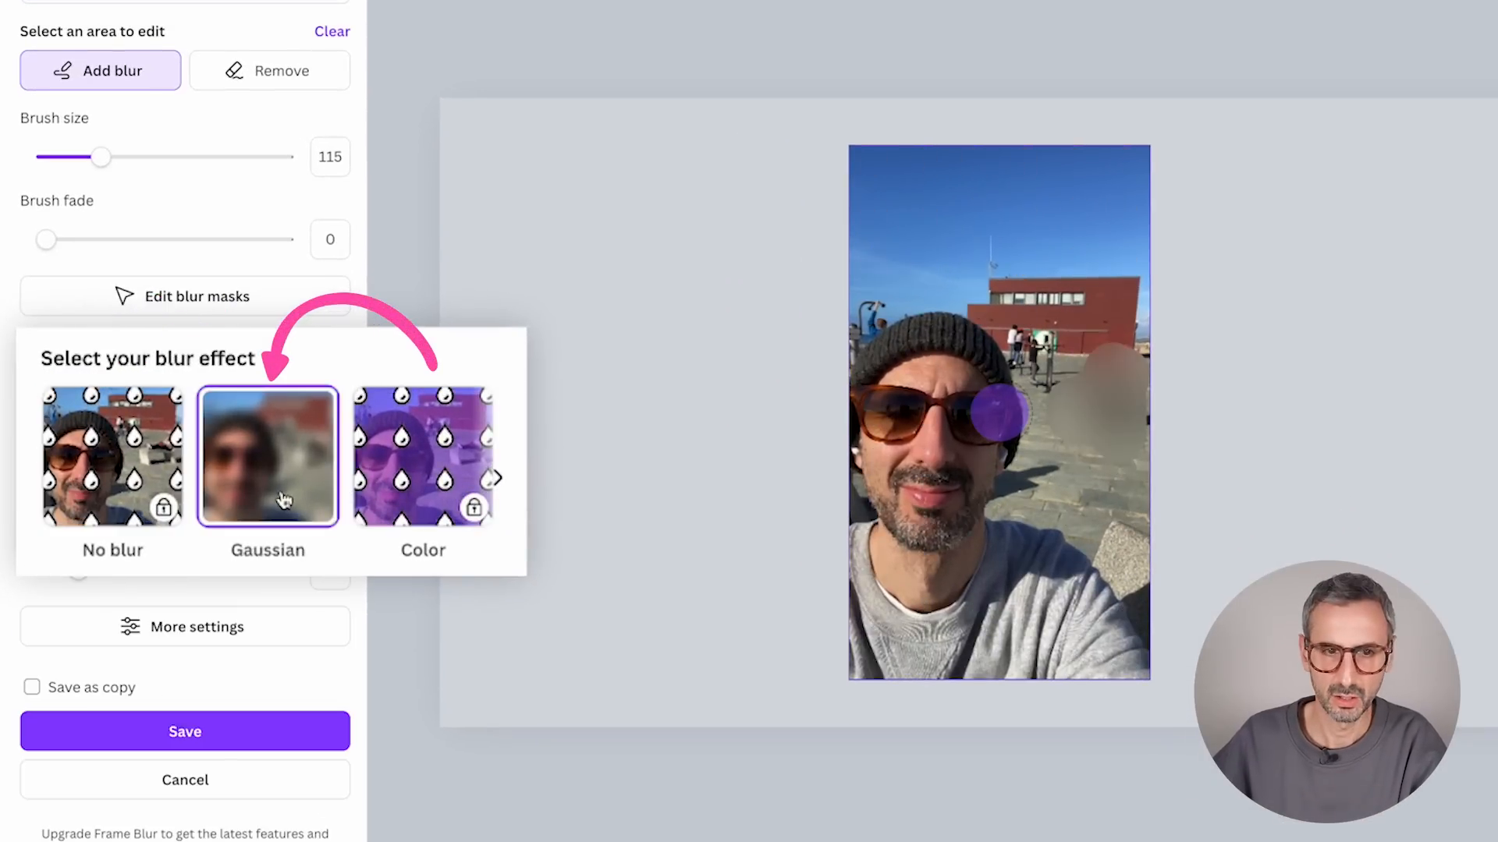
{"action": "left_click", "coordinate": [416, 502]}
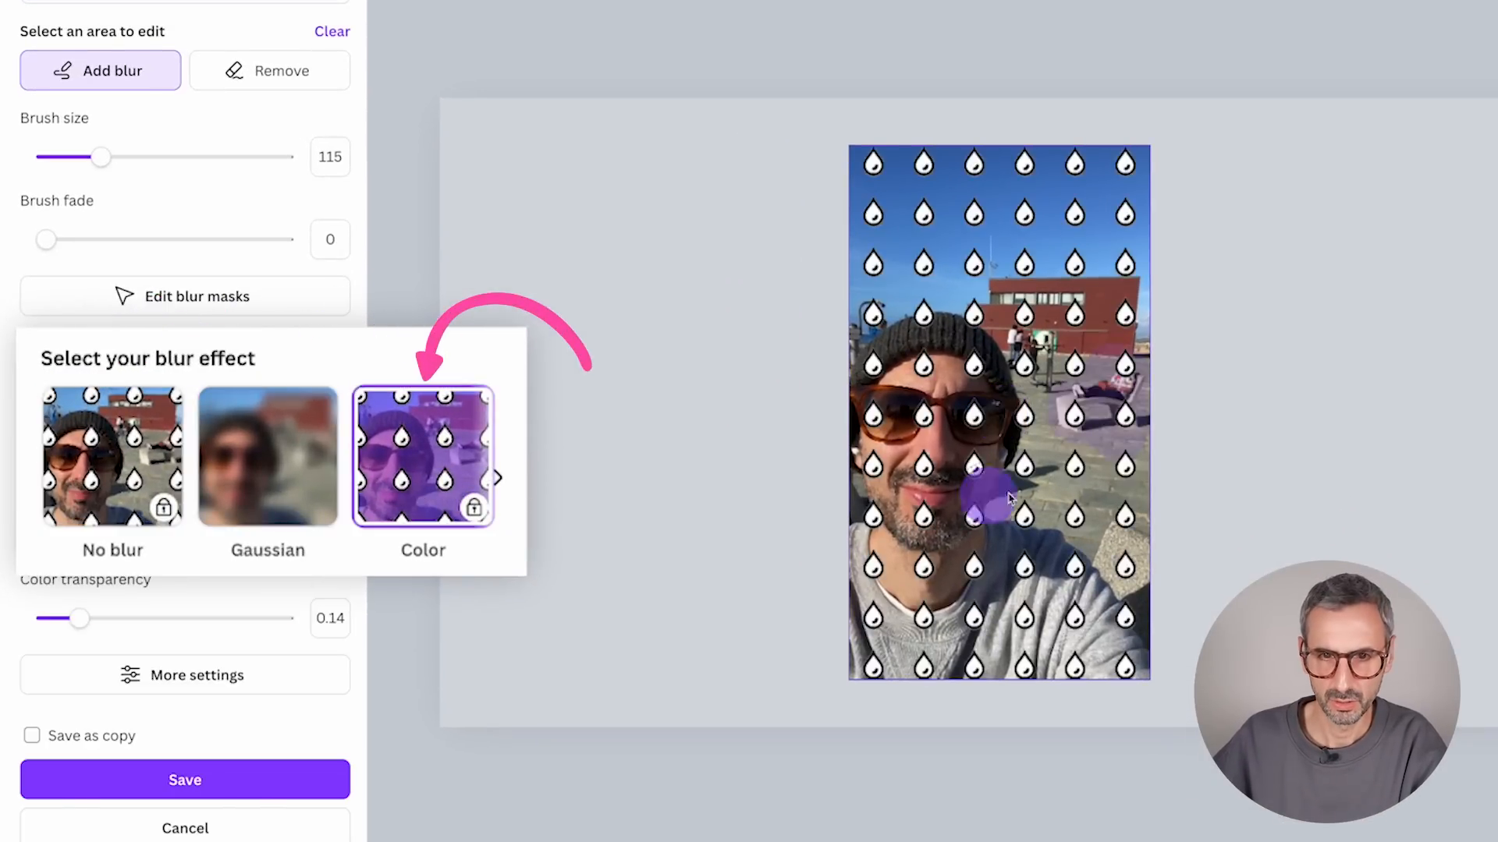
{"action": "left_click", "coordinate": [499, 479]}
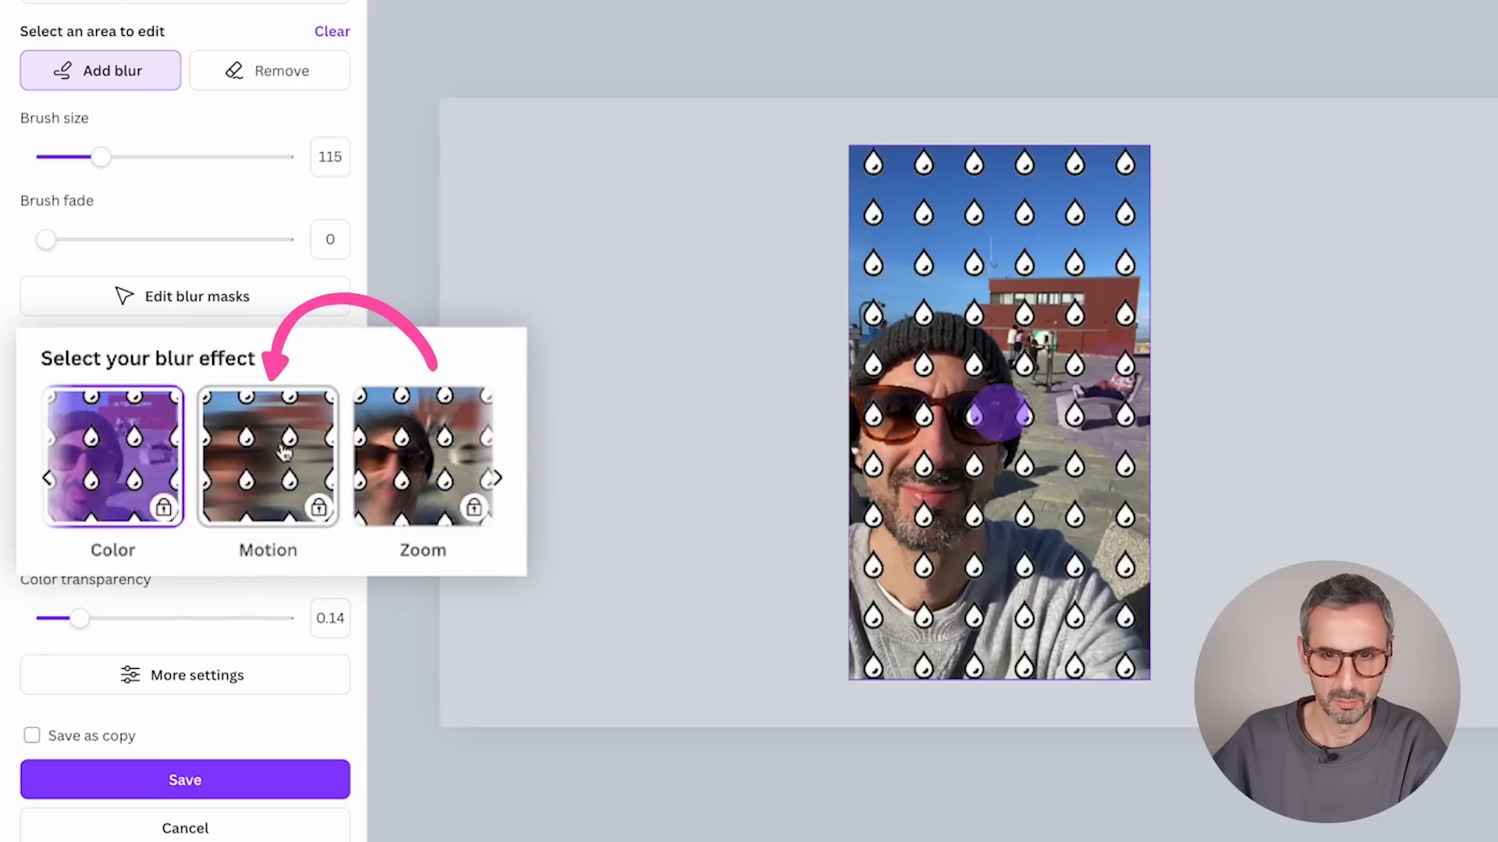
{"action": "left_click", "coordinate": [433, 501]}
{"action": "left_click", "coordinate": [499, 478]}
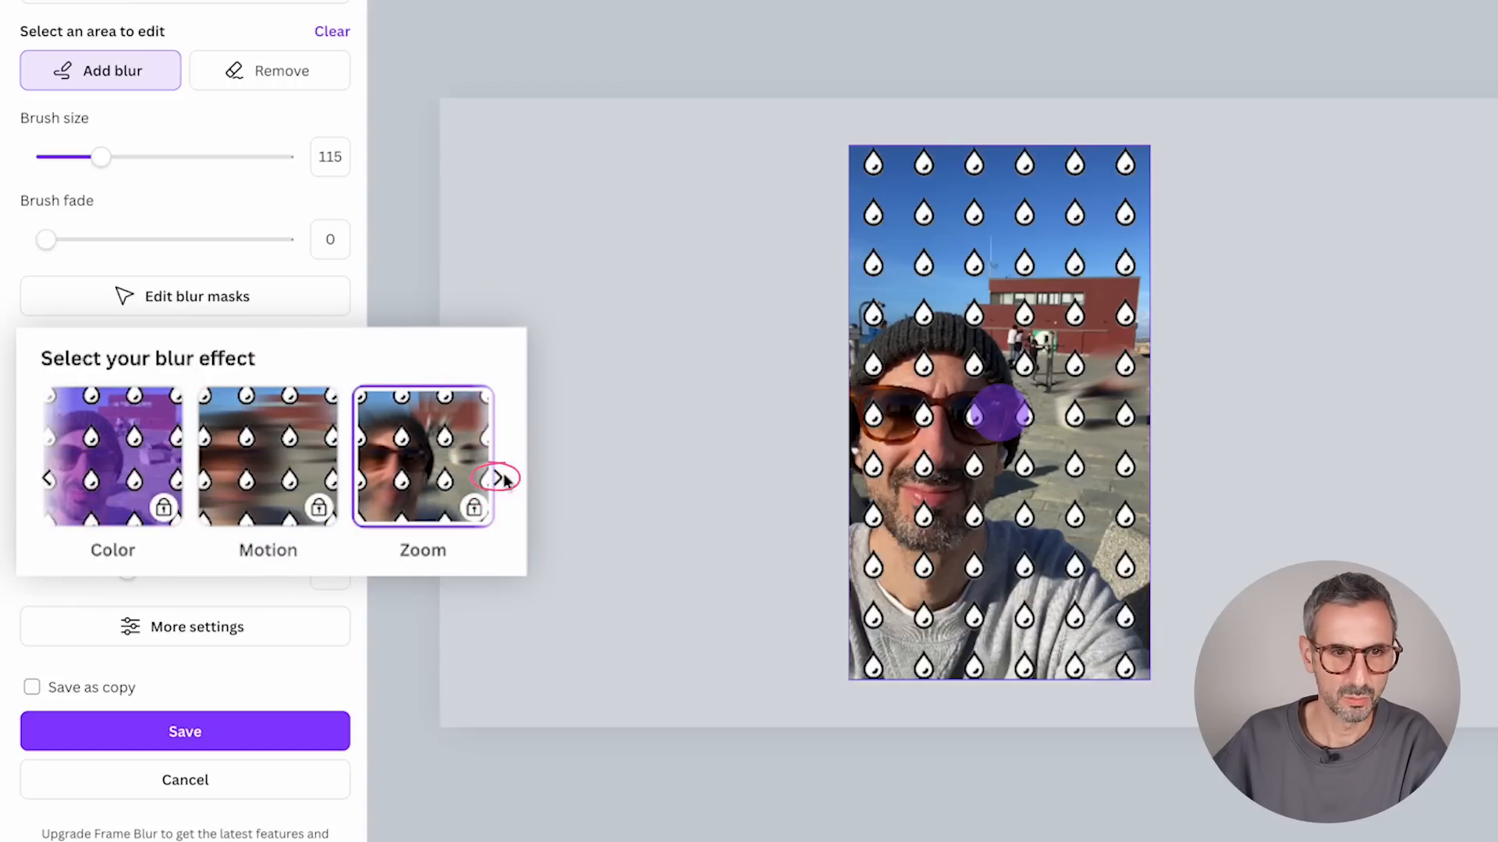
{"action": "left_click", "coordinate": [499, 478]}
{"action": "left_click", "coordinate": [453, 494]}
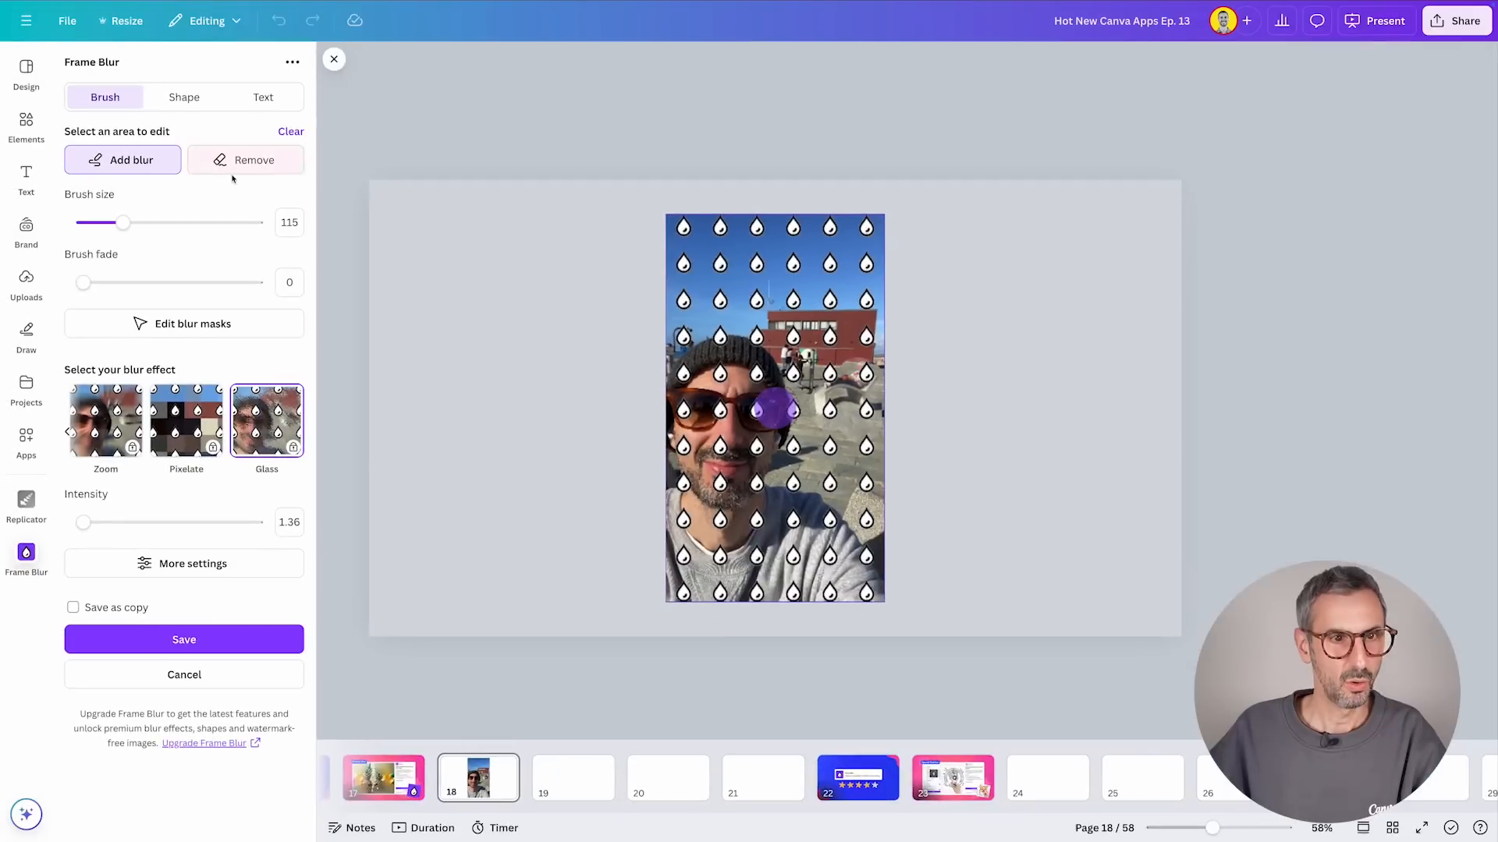
Step: Erase the painted blur over the person on the bench and switch the blur effect back to Gaussian
{"action": "left_click", "coordinate": [275, 70]}
{"action": "mouse_move", "coordinate": [821, 402]}
{"action": "left_mouse_down"}
{"action": "mouse_move", "coordinate": [920, 395]}
{"action": "mouse_move", "coordinate": [859, 416]}
{"action": "mouse_move", "coordinate": [844, 344]}
{"action": "mouse_move", "coordinate": [874, 397]}
{"action": "left_mouse_up"}
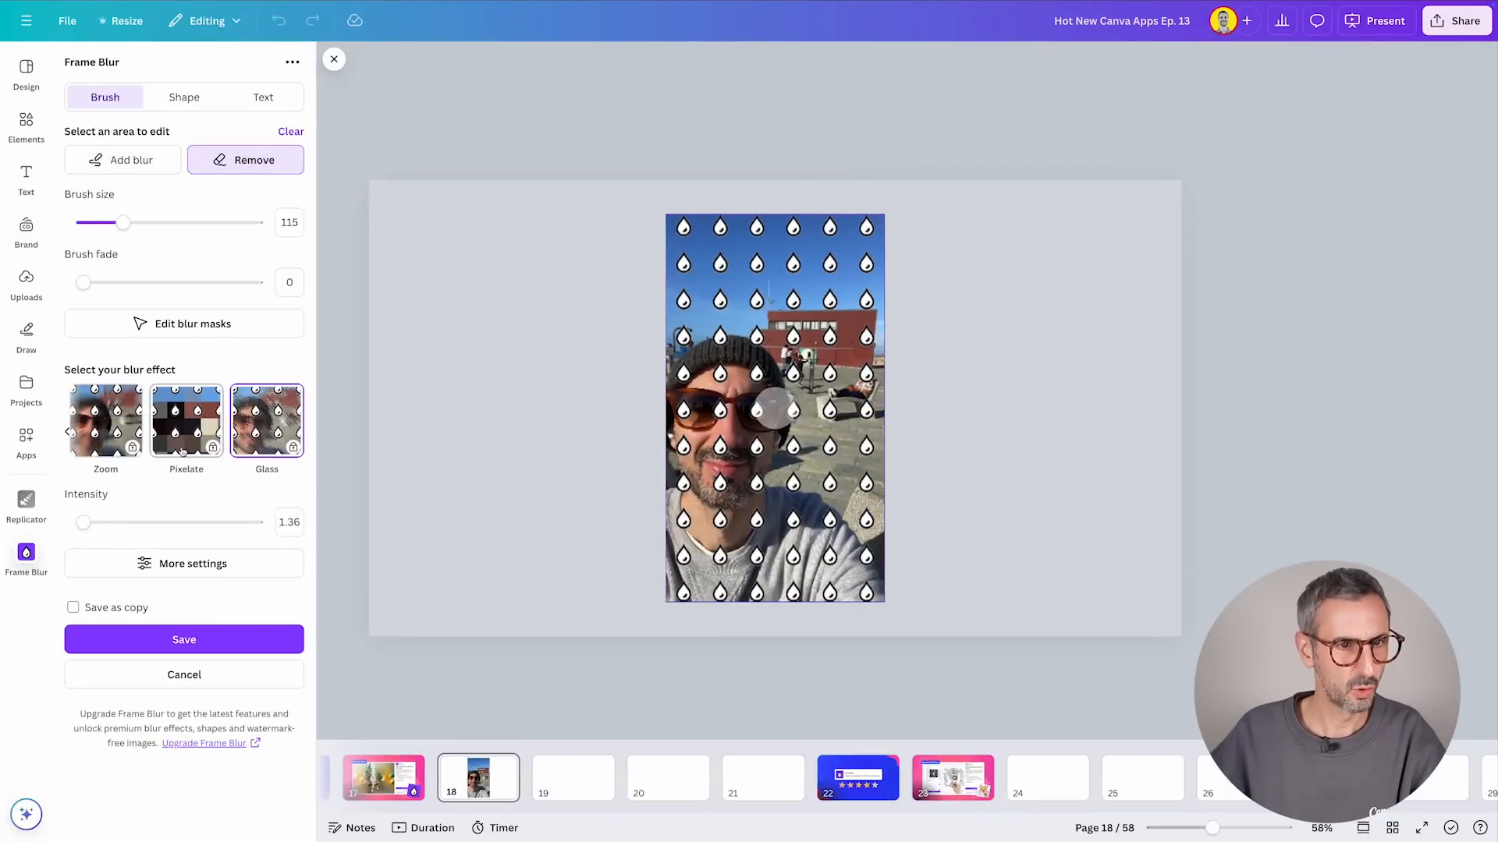
{"action": "left_click", "coordinate": [88, 497]}
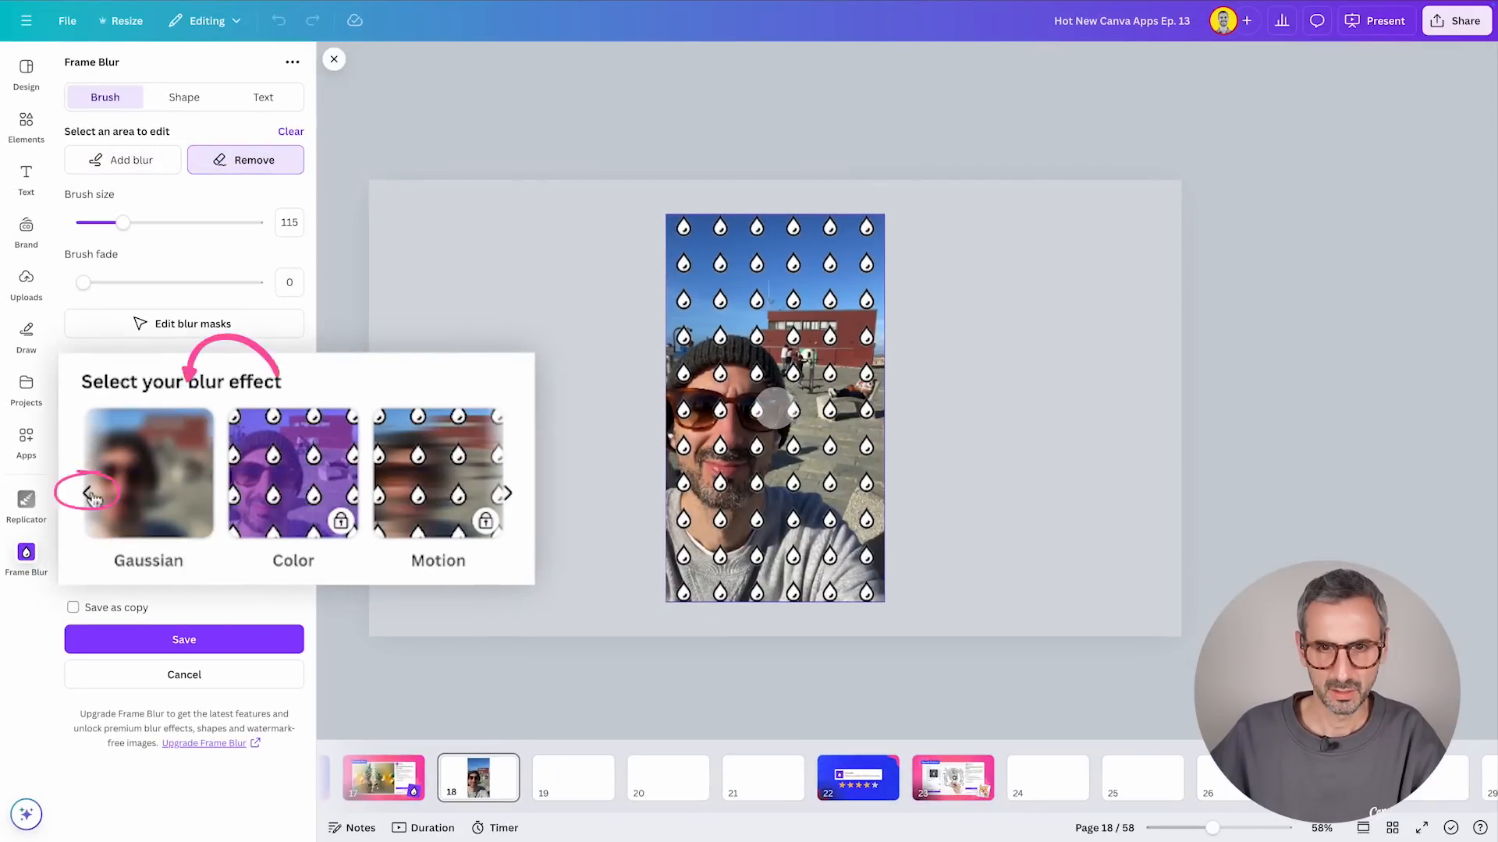
{"action": "left_click", "coordinate": [148, 494]}
Step: Add a square Gaussian blur mask over the person on the bench and lower its intensity
{"action": "left_click", "coordinate": [199, 100]}
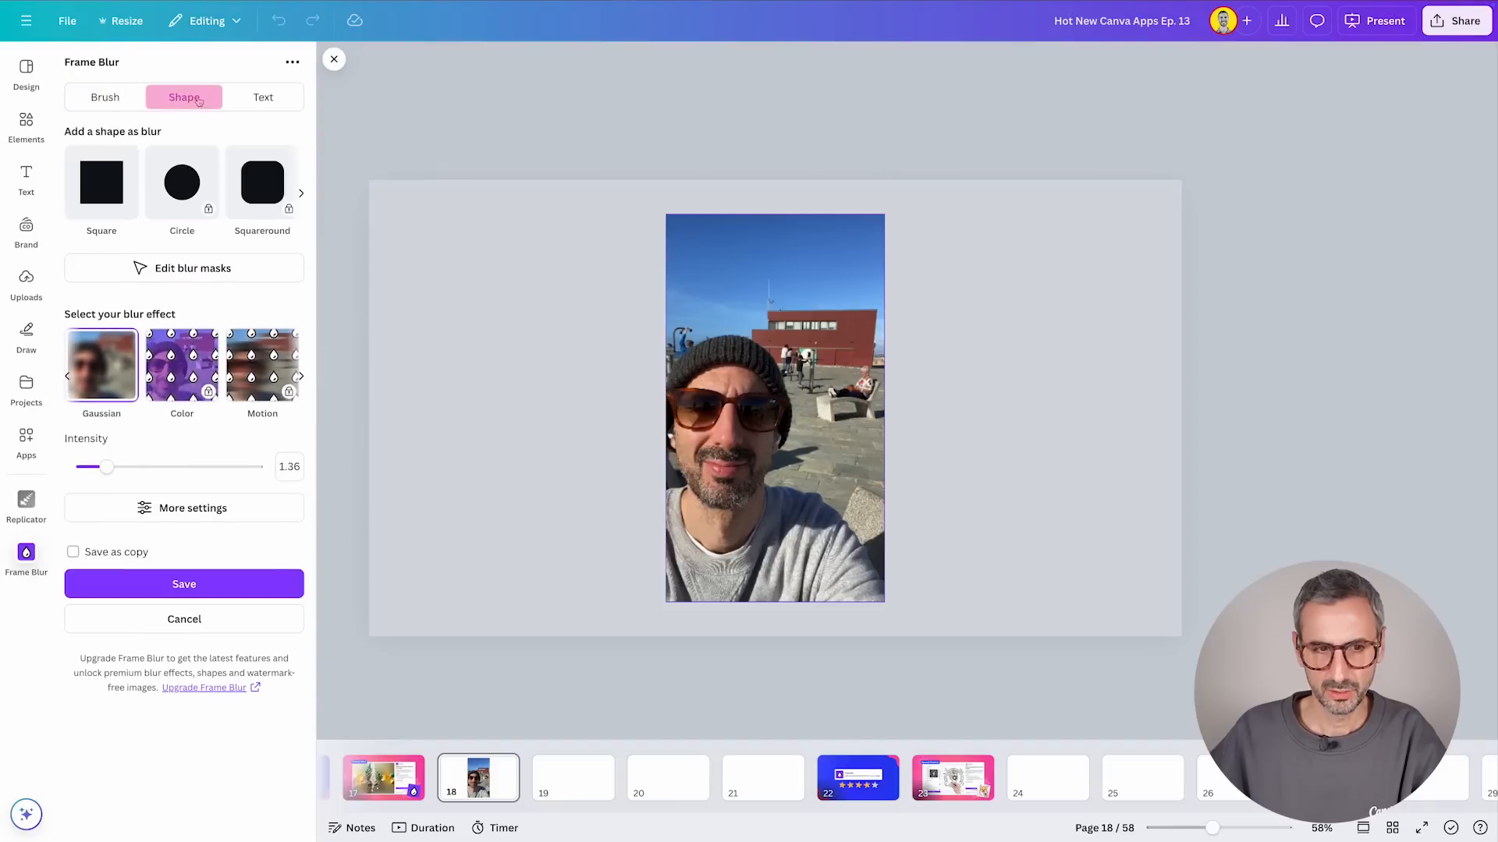
{"action": "left_click", "coordinate": [102, 181]}
{"action": "left_click_drag", "start_coordinate": [772, 402], "coordinate": [860, 414]}
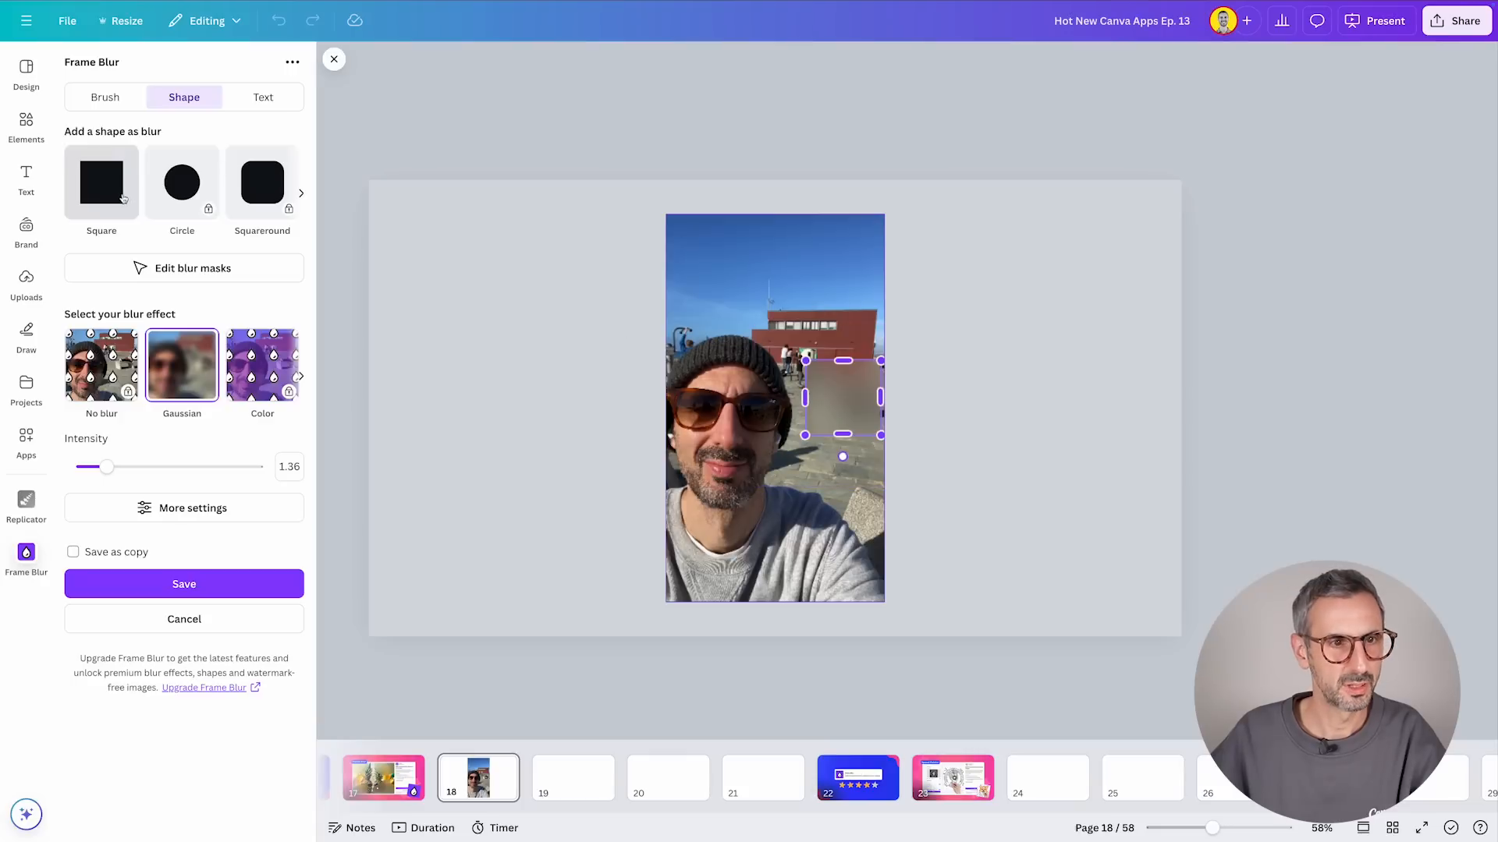
{"action": "left_click_drag", "start_coordinate": [107, 467], "coordinate": [97, 466]}
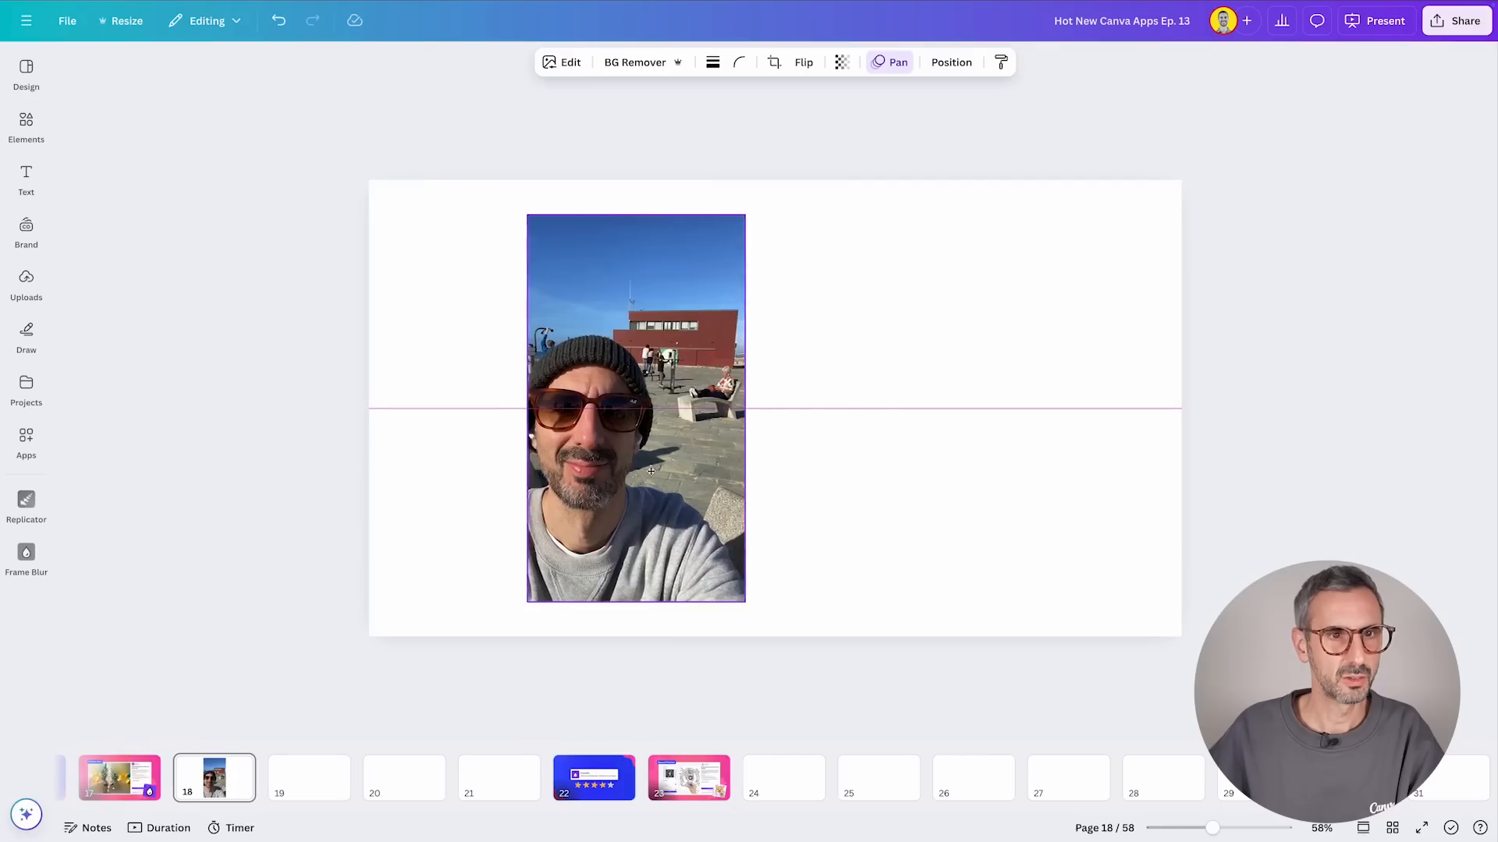
Step: Paint a blur over the person on the bench in the selfie with the built-in Blur effect, using brush size 20
{"action": "left_click_drag", "start_coordinate": [651, 471], "coordinate": [645, 472]}
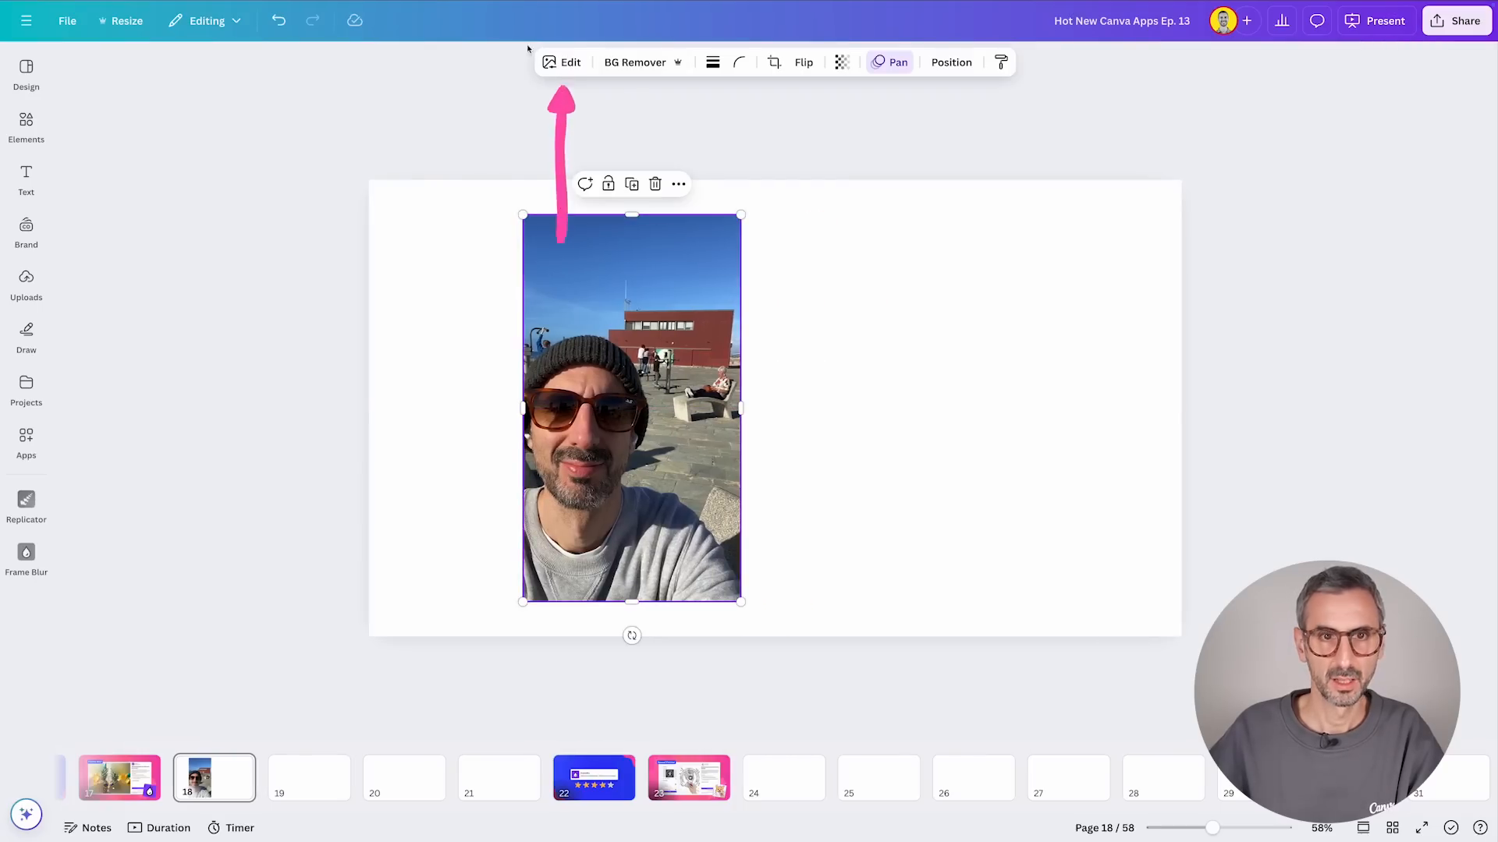
{"action": "left_click", "coordinate": [563, 62]}
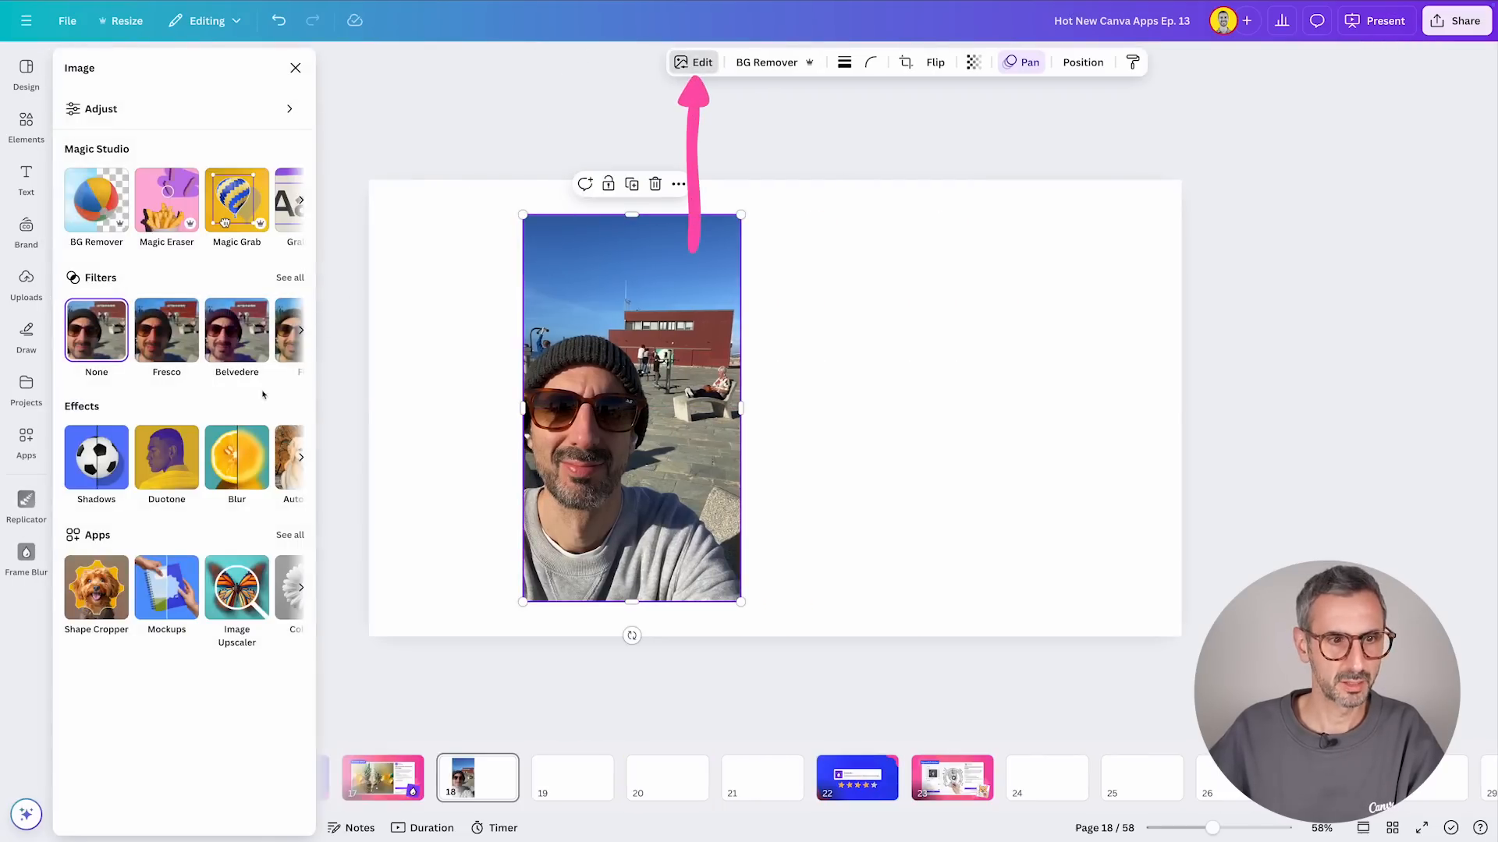
{"action": "left_click", "coordinate": [301, 458]}
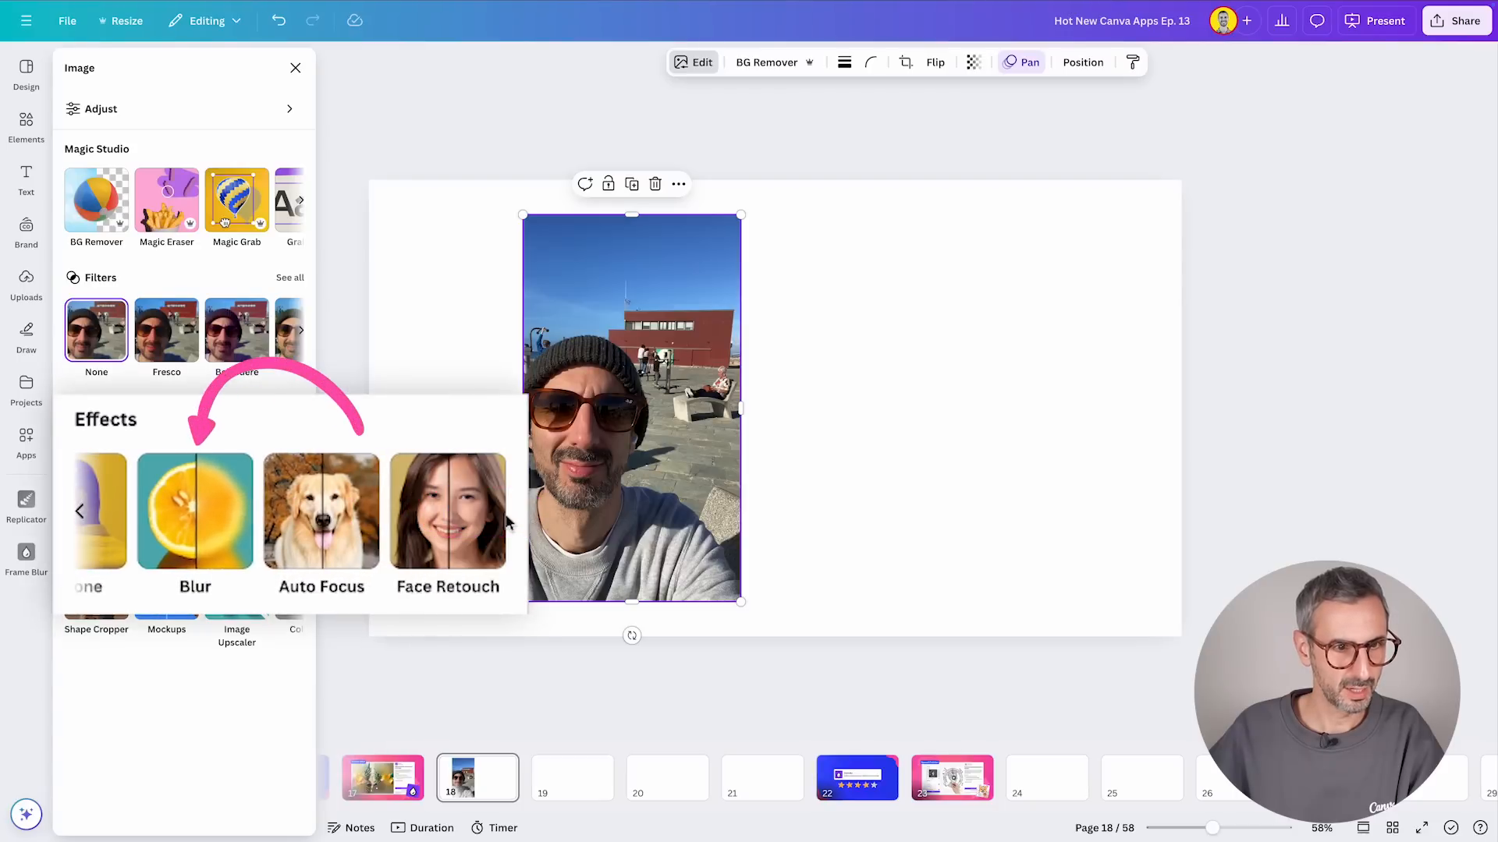
{"action": "left_click", "coordinate": [132, 463]}
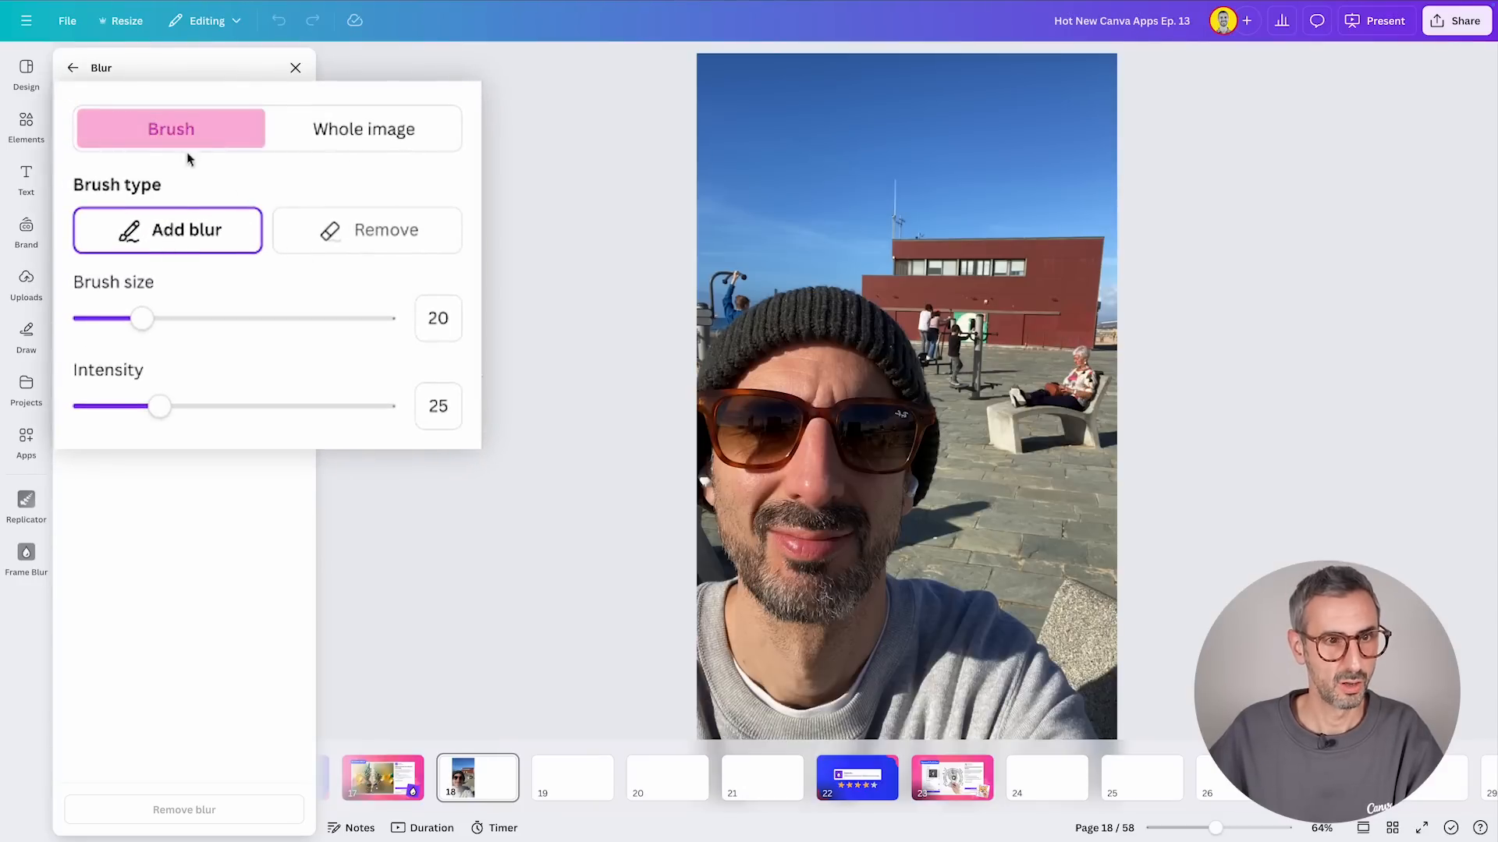
{"action": "mouse_move", "coordinate": [1089, 357]}
{"action": "left_mouse_down"}
{"action": "mouse_move", "coordinate": [1014, 402]}
{"action": "mouse_move", "coordinate": [1076, 387]}
{"action": "mouse_move", "coordinate": [1085, 368]}
{"action": "left_mouse_up"}
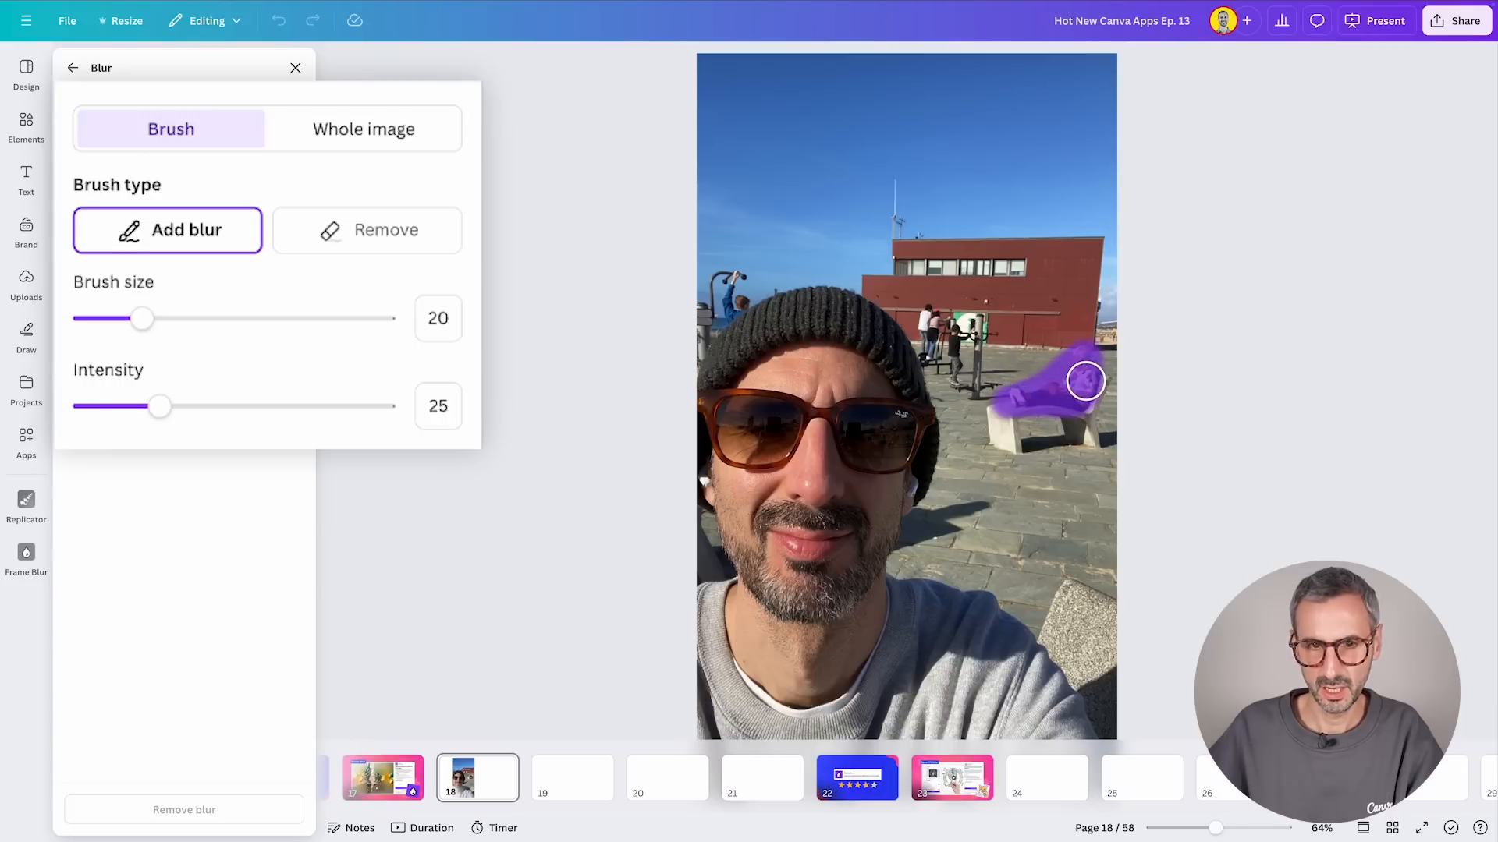
{"action": "left_click_drag", "start_coordinate": [1086, 381], "coordinate": [1082, 386]}
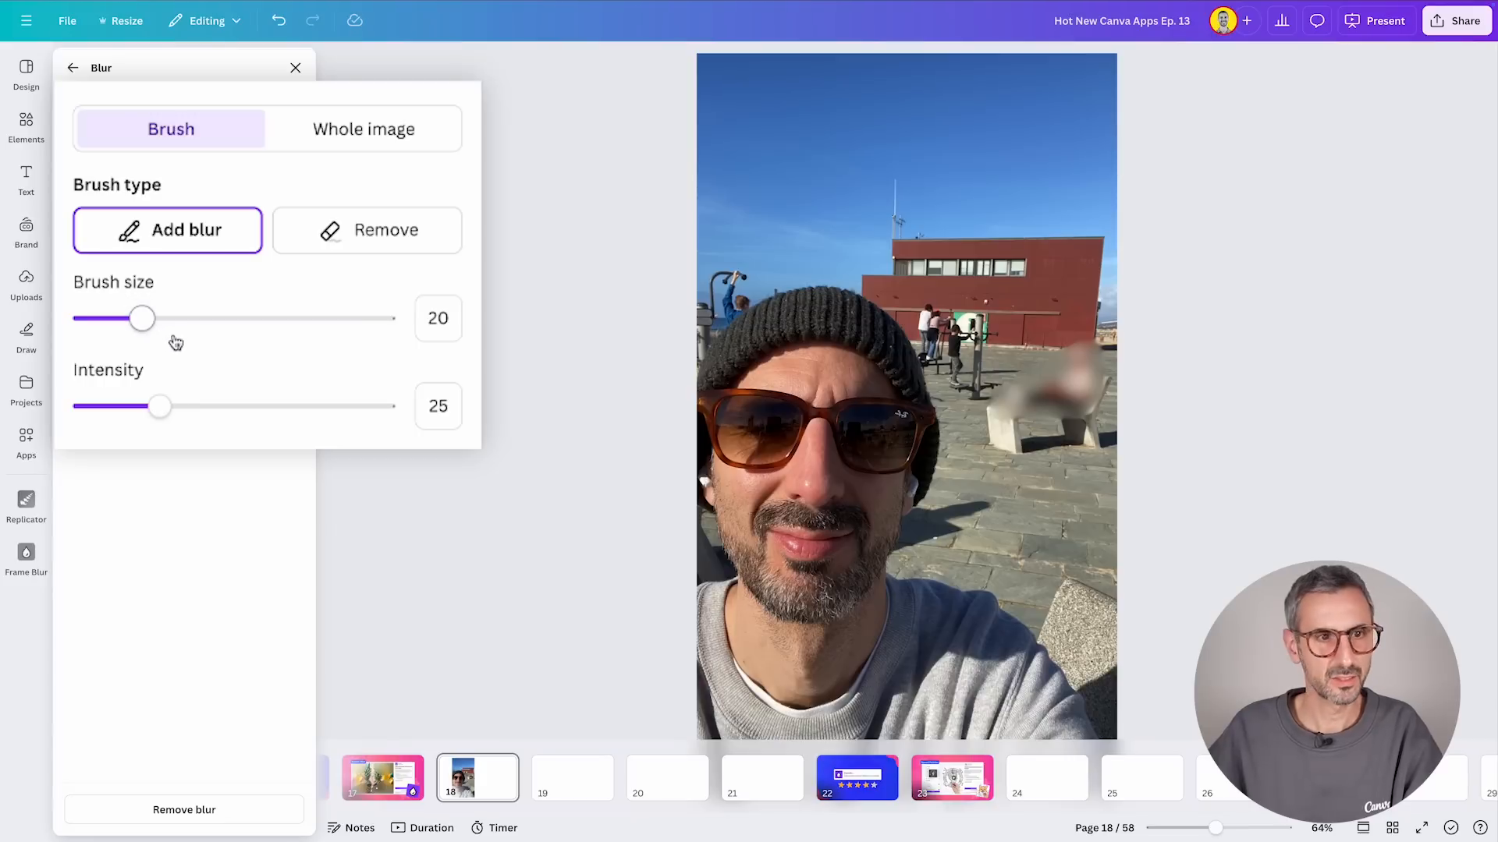
Step: Set the blur intensity to 17, leave the blur editor and deselect the selfie
{"action": "mouse_move", "coordinate": [160, 406]}
{"action": "left_mouse_down"}
{"action": "mouse_move", "coordinate": [141, 408]}
{"action": "mouse_move", "coordinate": [333, 419]}
{"action": "mouse_move", "coordinate": [137, 413]}
{"action": "left_mouse_up"}
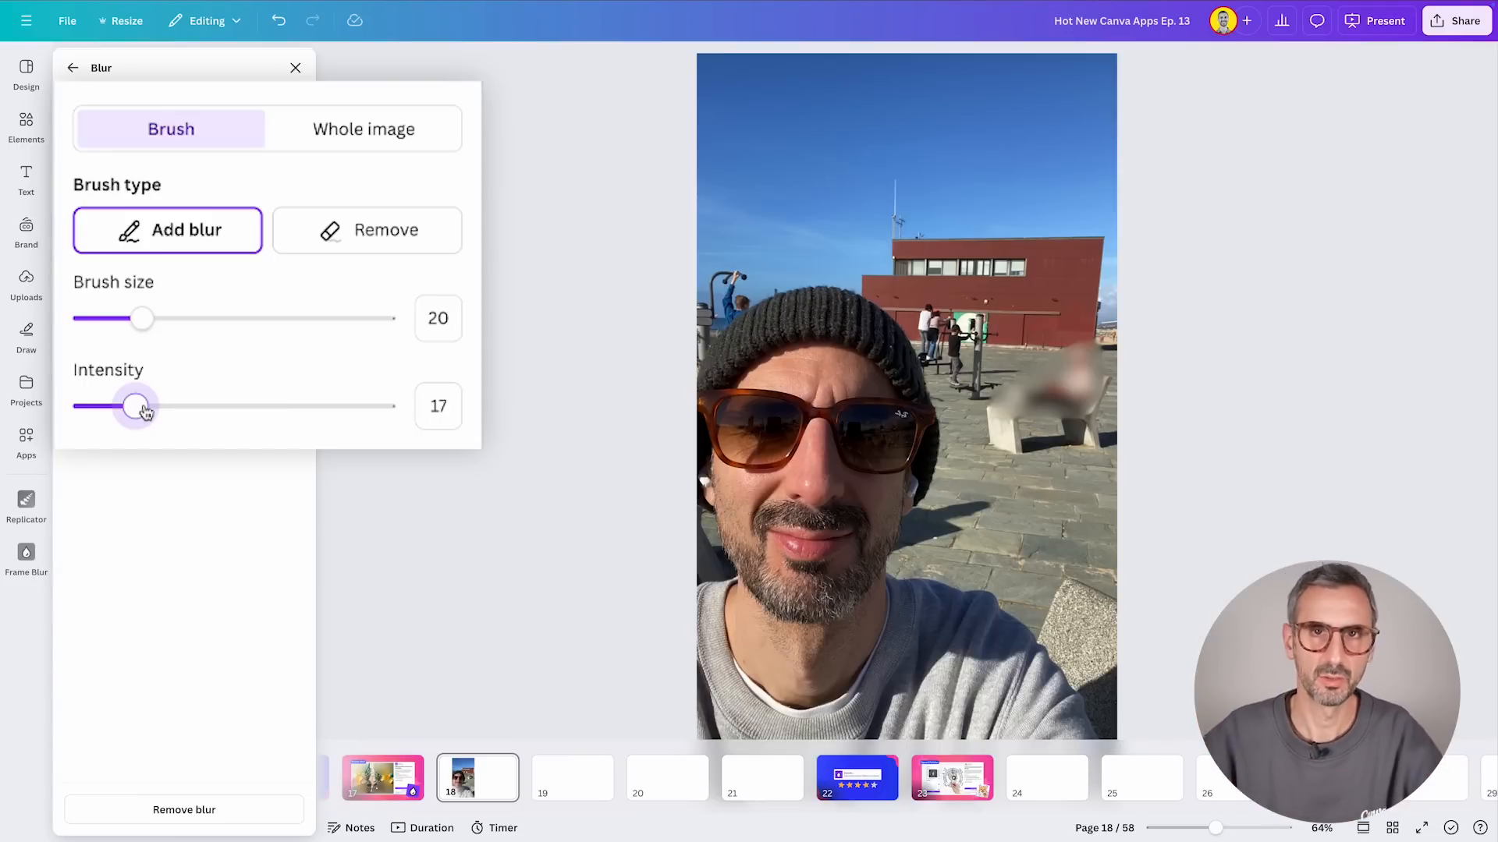
{"action": "left_click", "coordinate": [296, 69]}
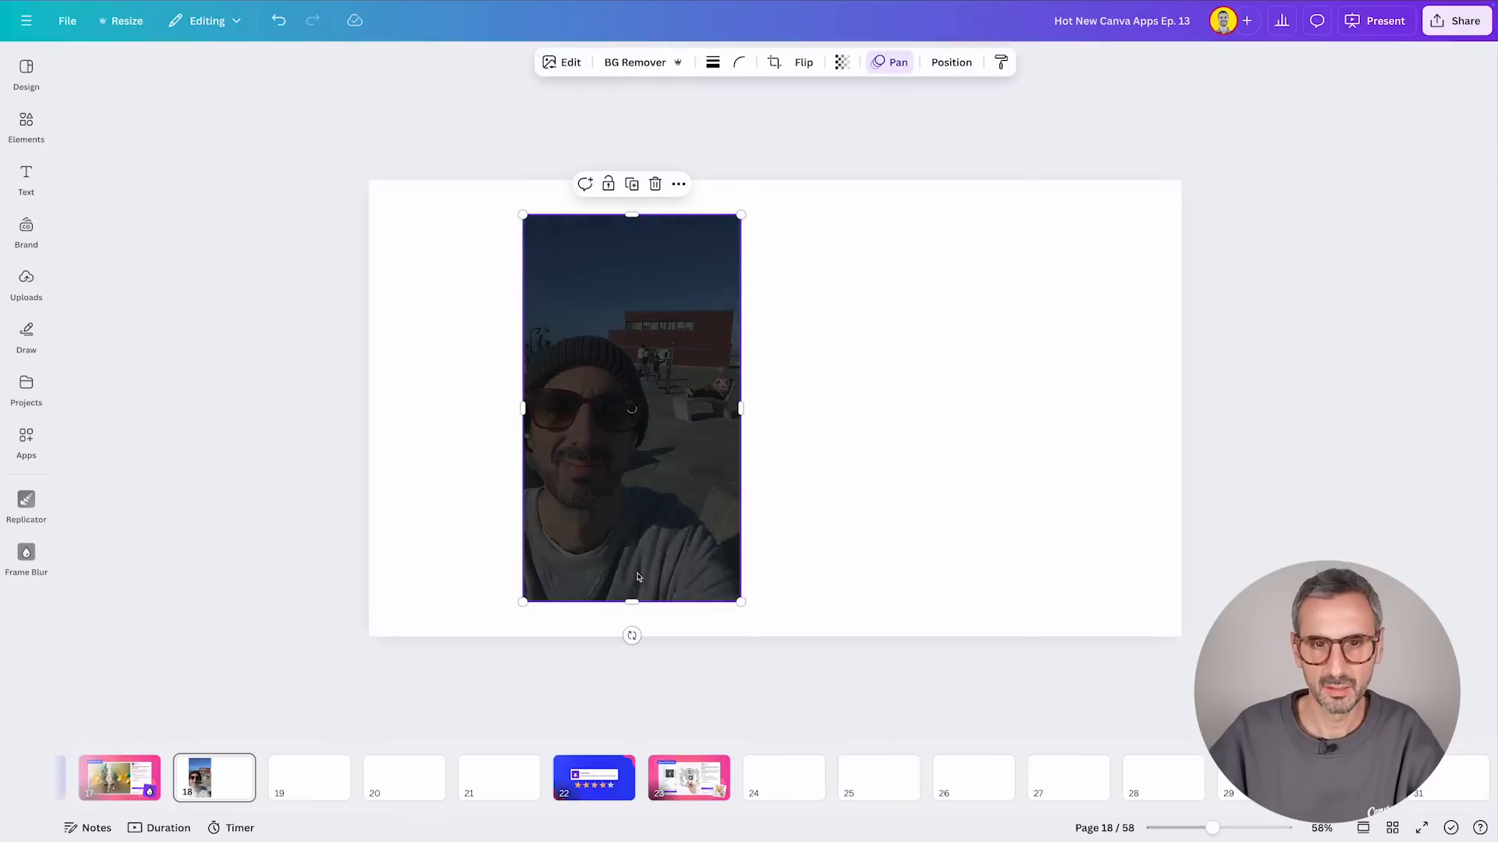
{"action": "left_click", "coordinate": [883, 464]}
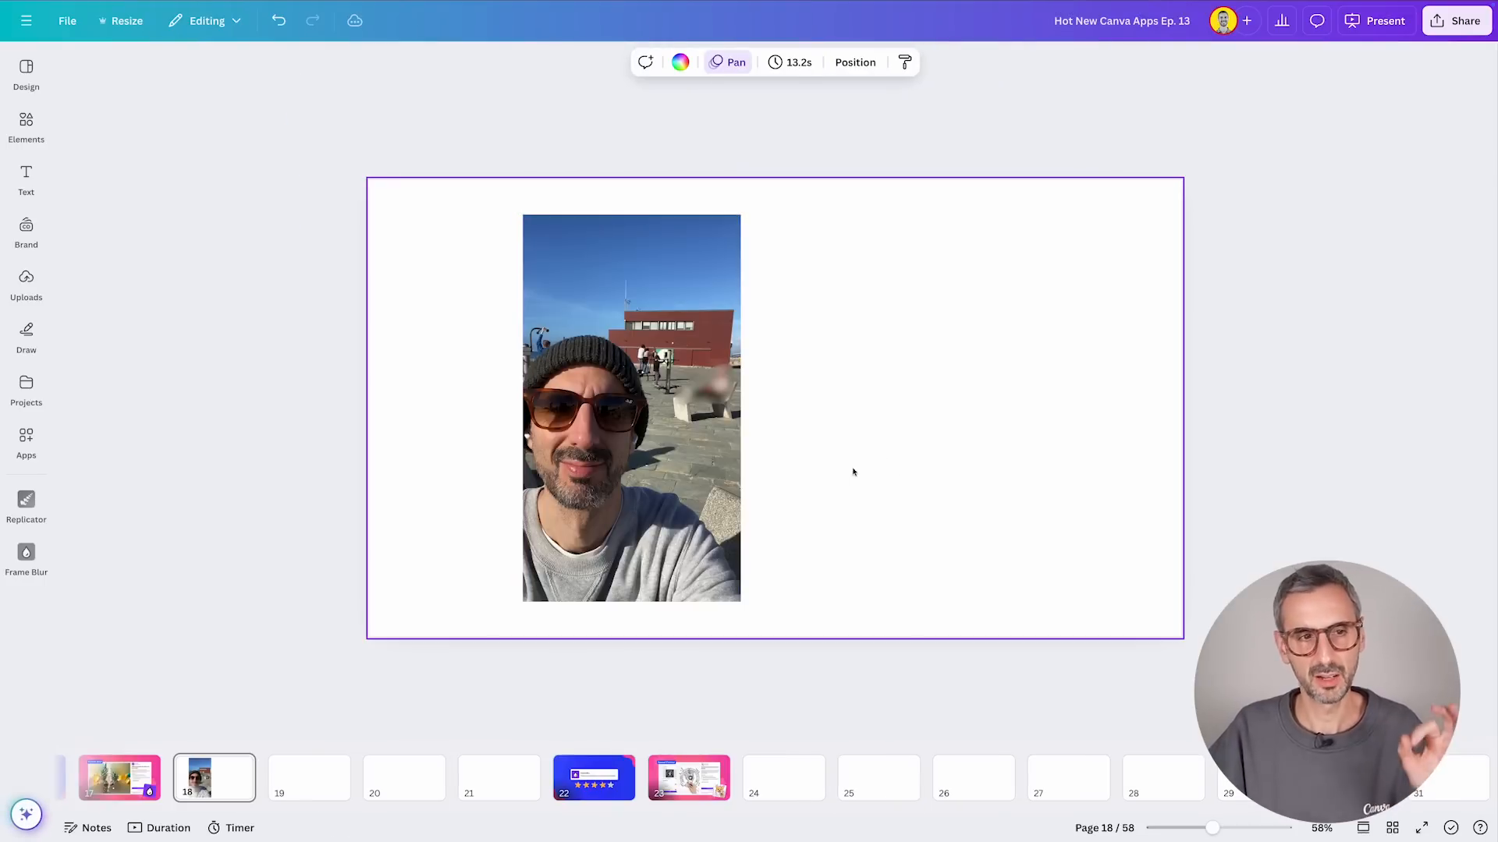
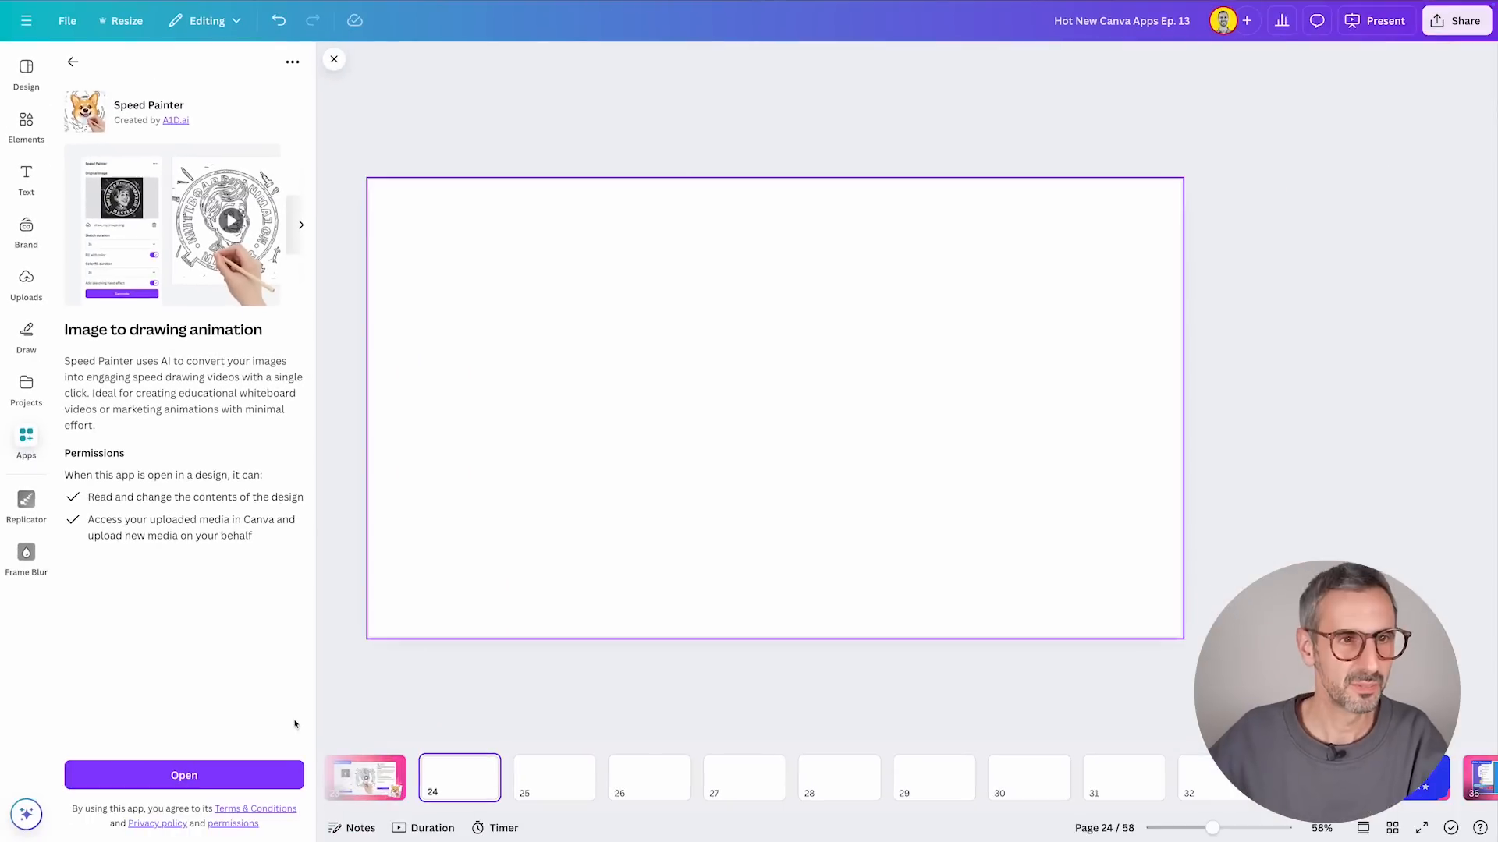
Step: Open the Speed Painter app and load the heart-shaped egg image as its original image
{"action": "left_click", "coordinate": [218, 776]}
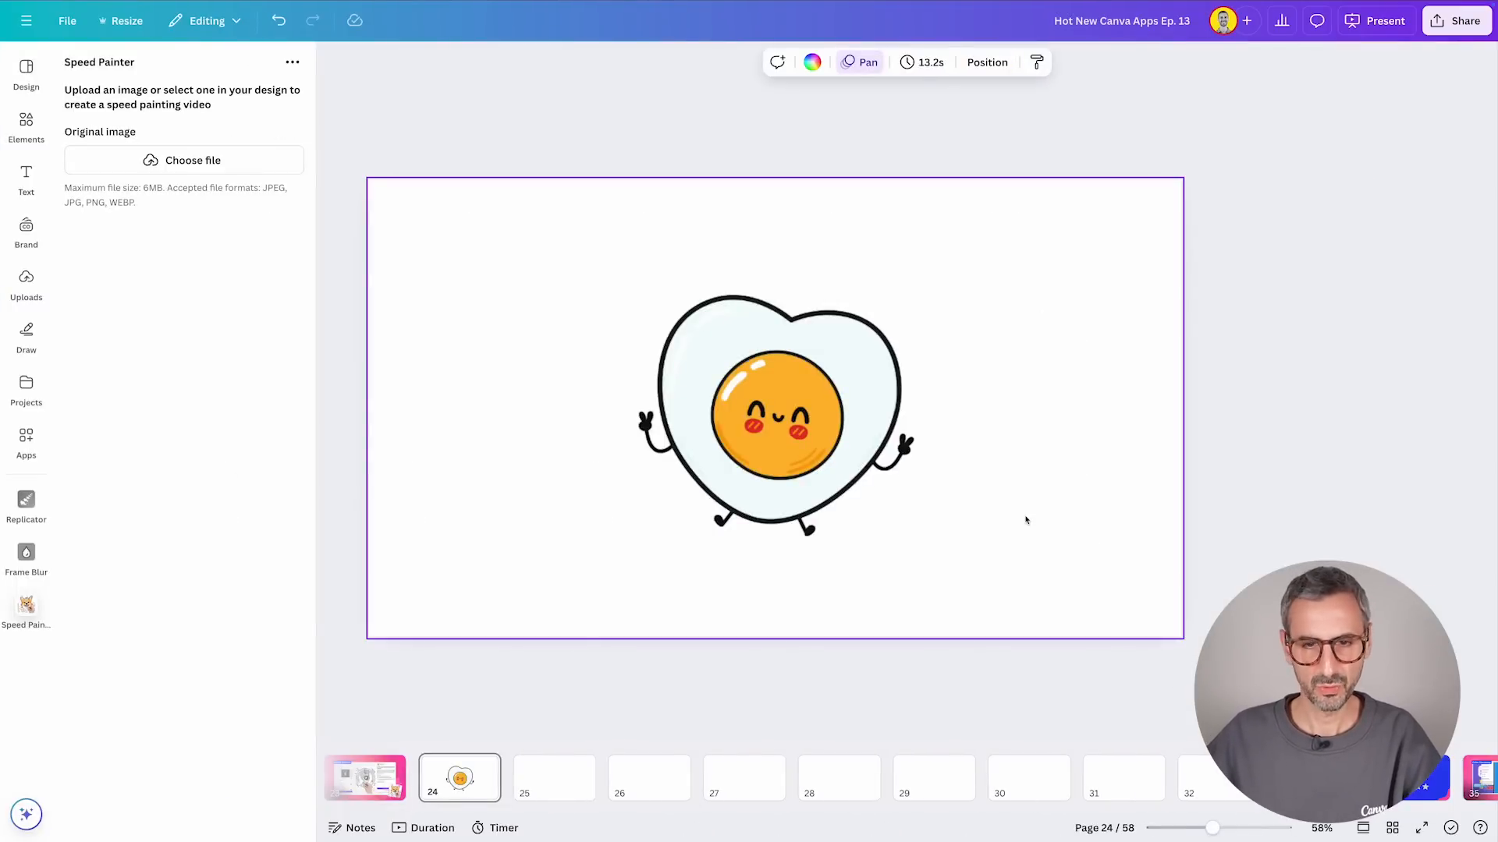
{"action": "left_click", "coordinate": [748, 434]}
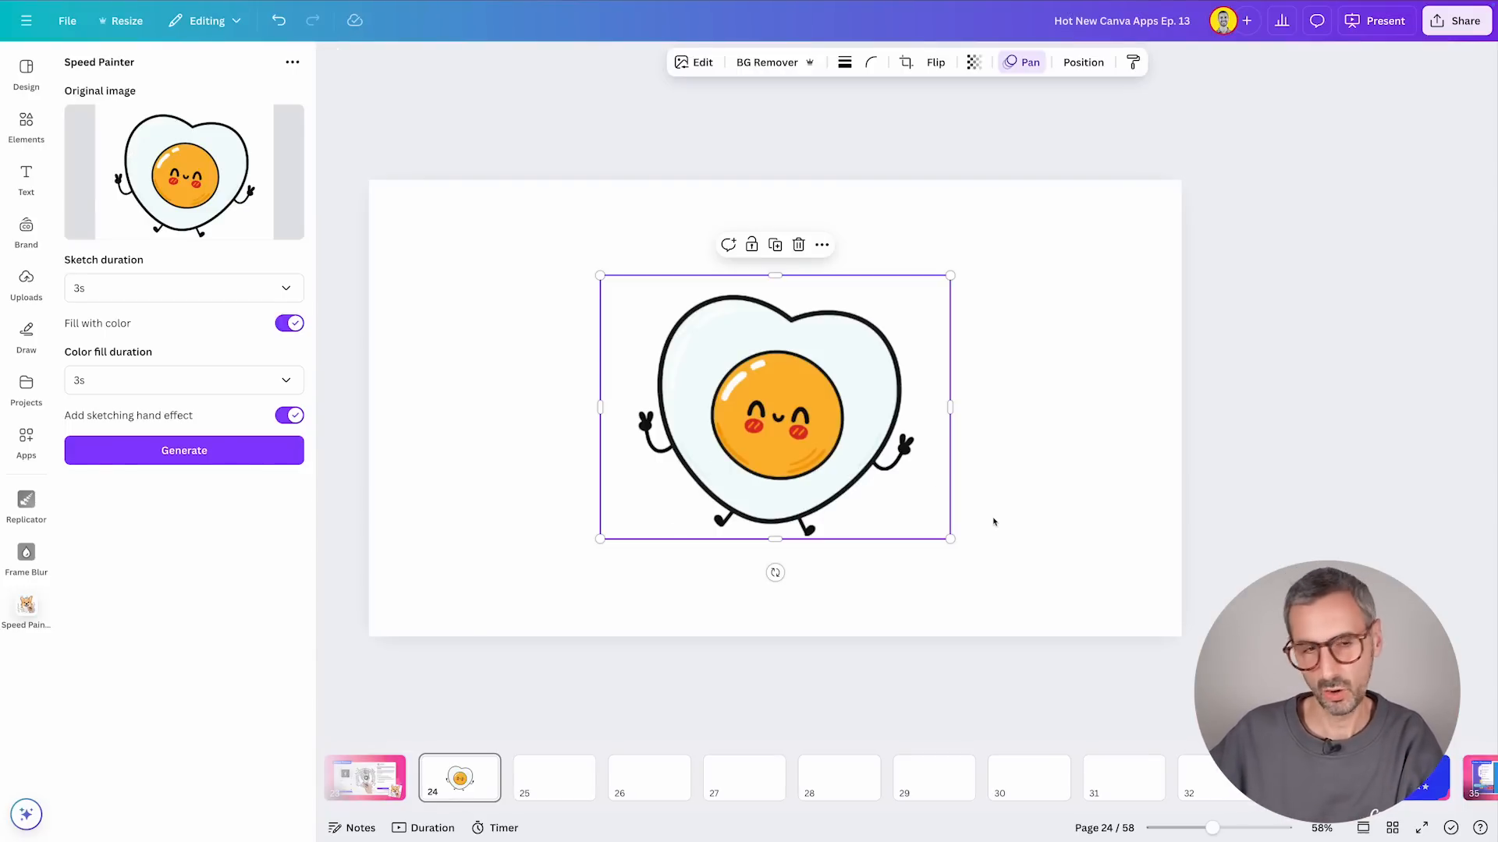
{"action": "left_click", "coordinate": [1101, 527]}
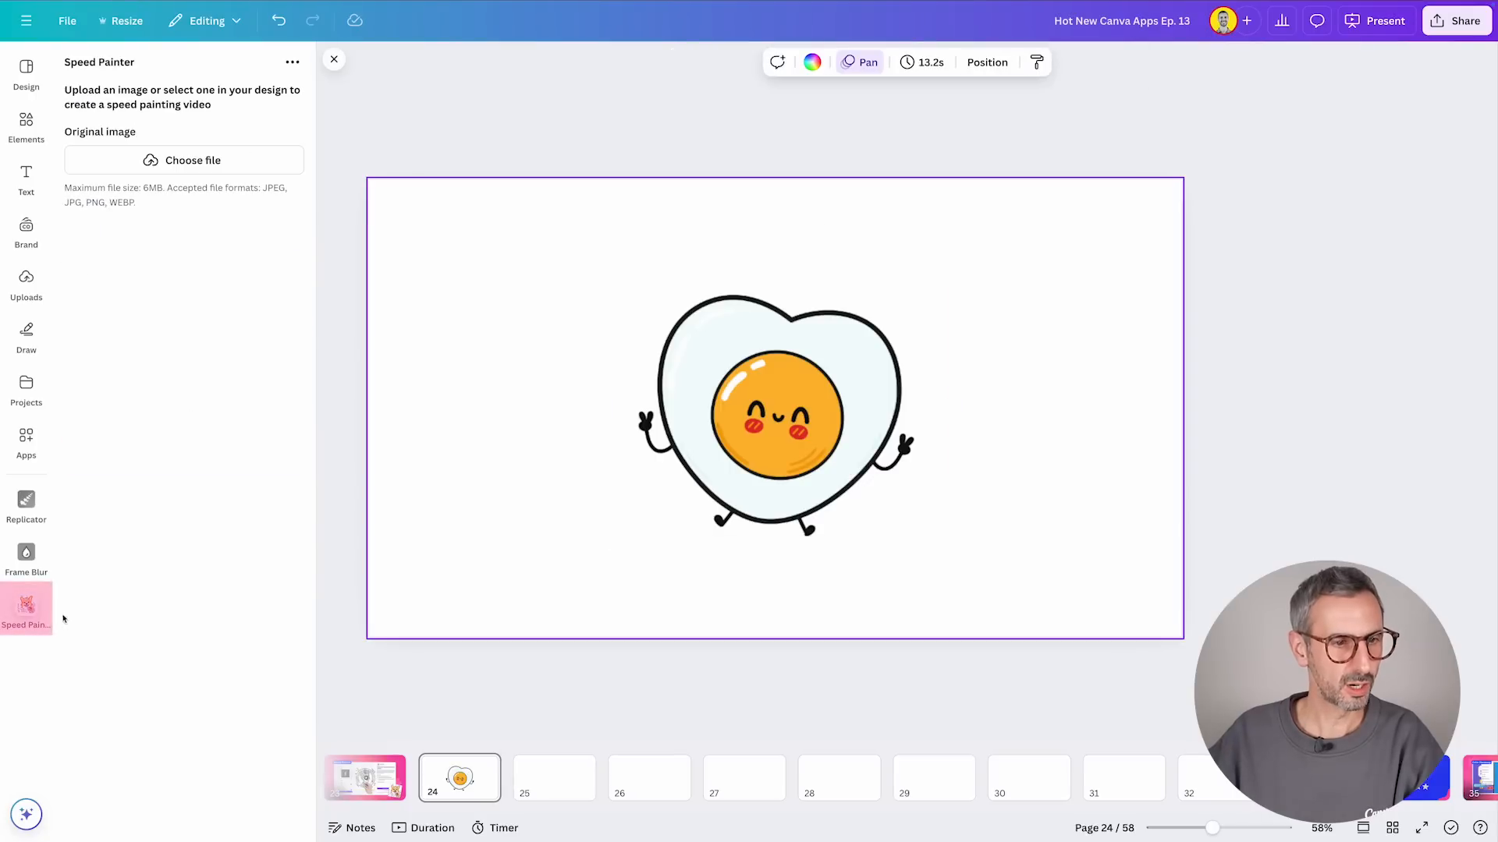
{"action": "left_click", "coordinate": [722, 422]}
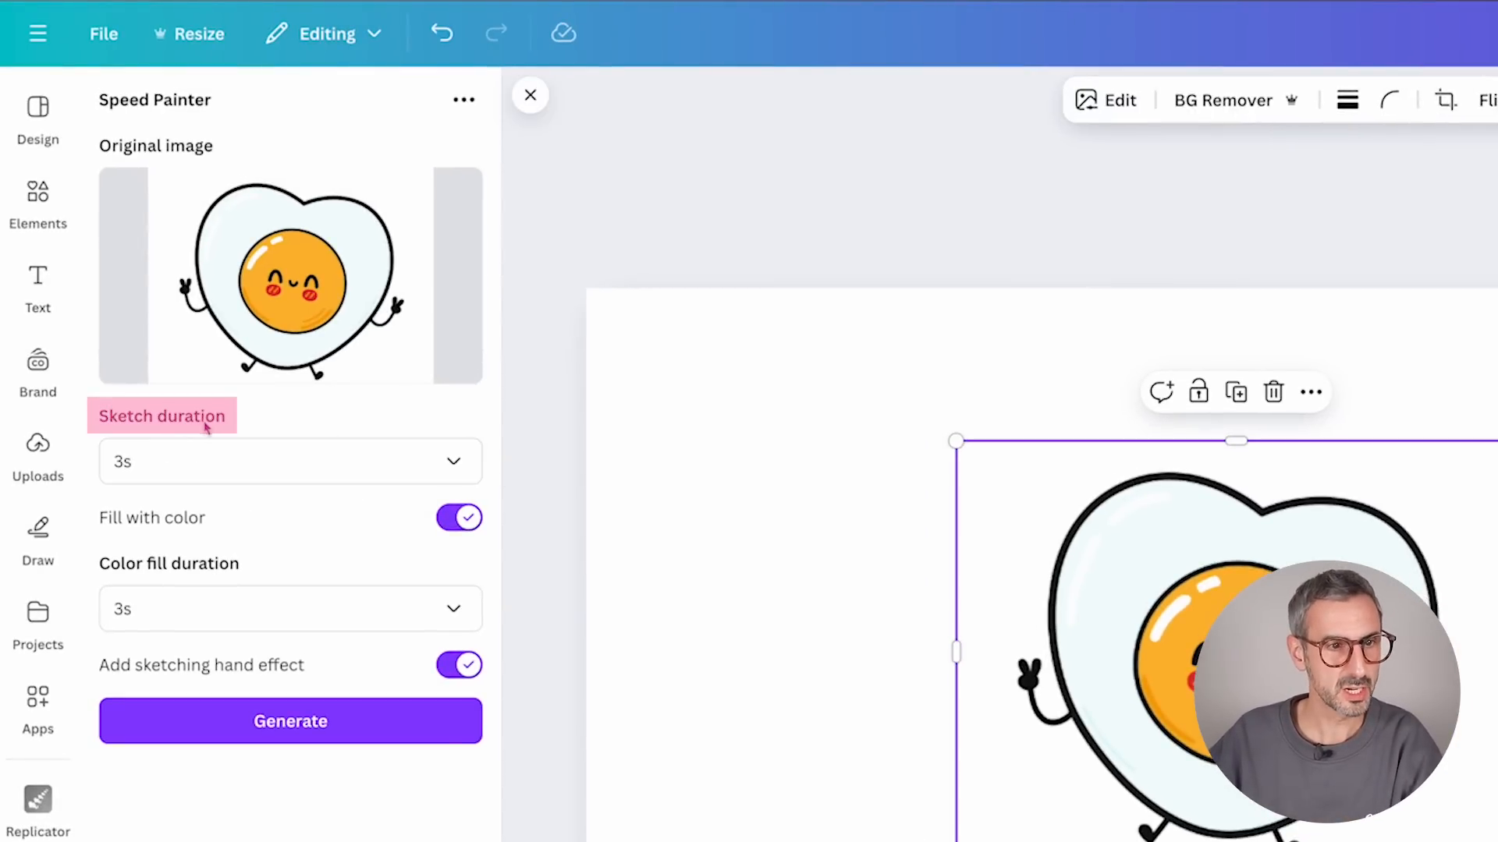
Step: Generate the speed painting video with 3s sketch duration, 3s color fill duration and the sketching hand effect
{"action": "left_click", "coordinate": [451, 463]}
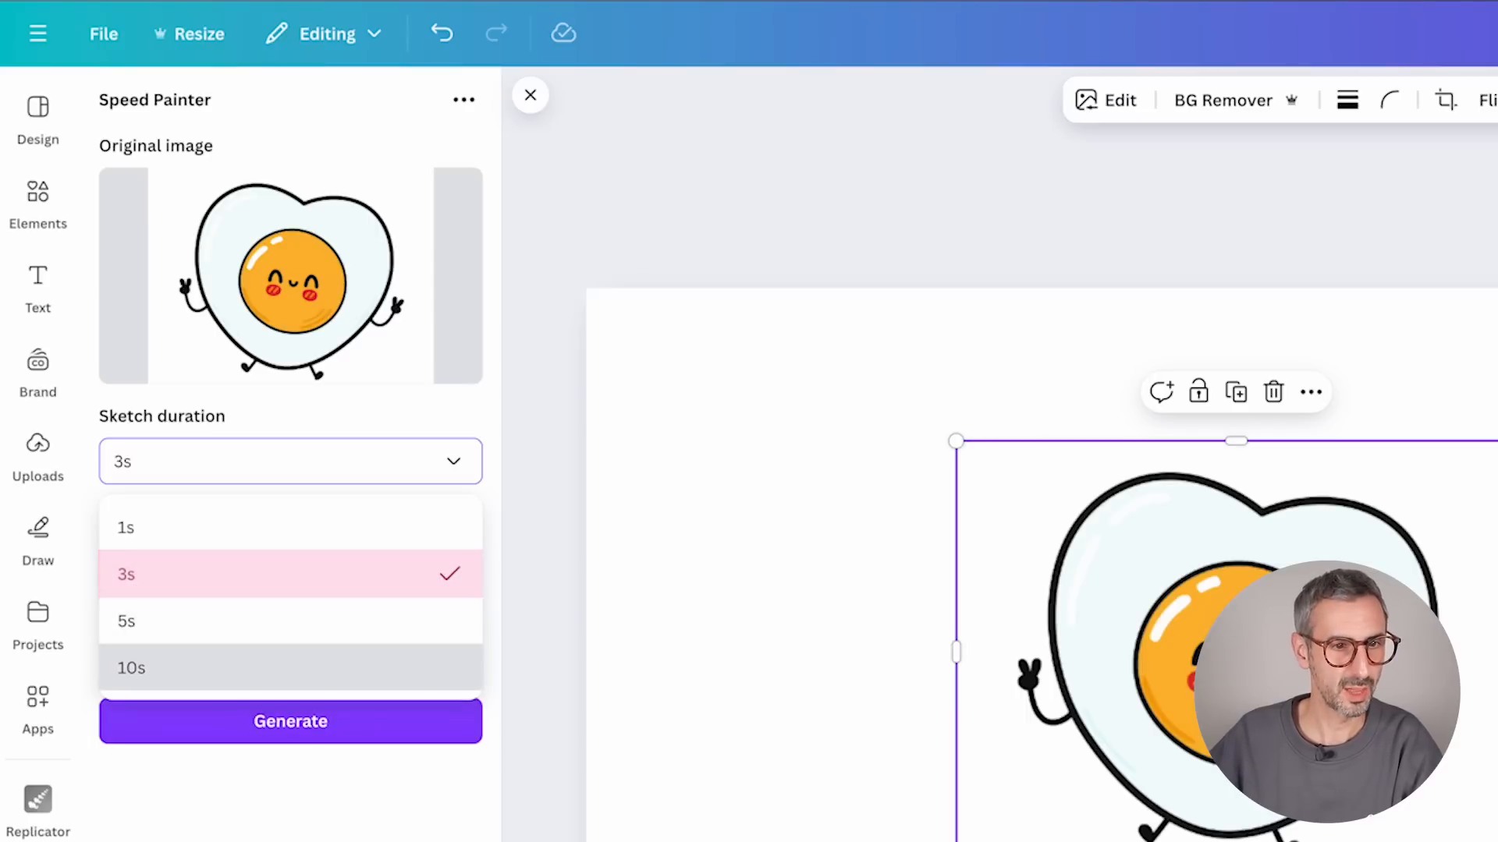
{"action": "left_click", "coordinate": [296, 829]}
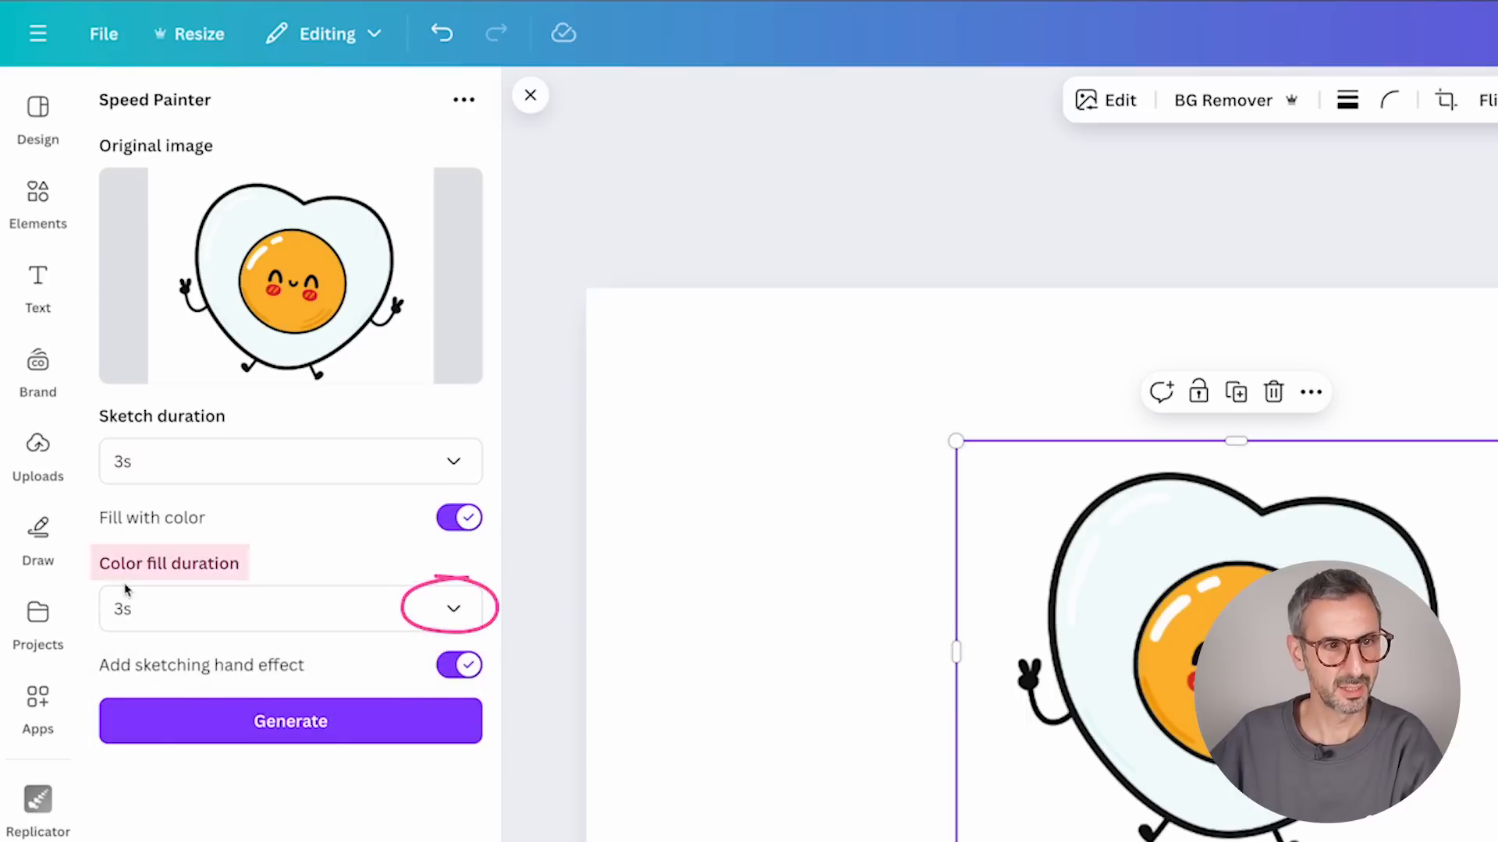
{"action": "left_click", "coordinate": [238, 612]}
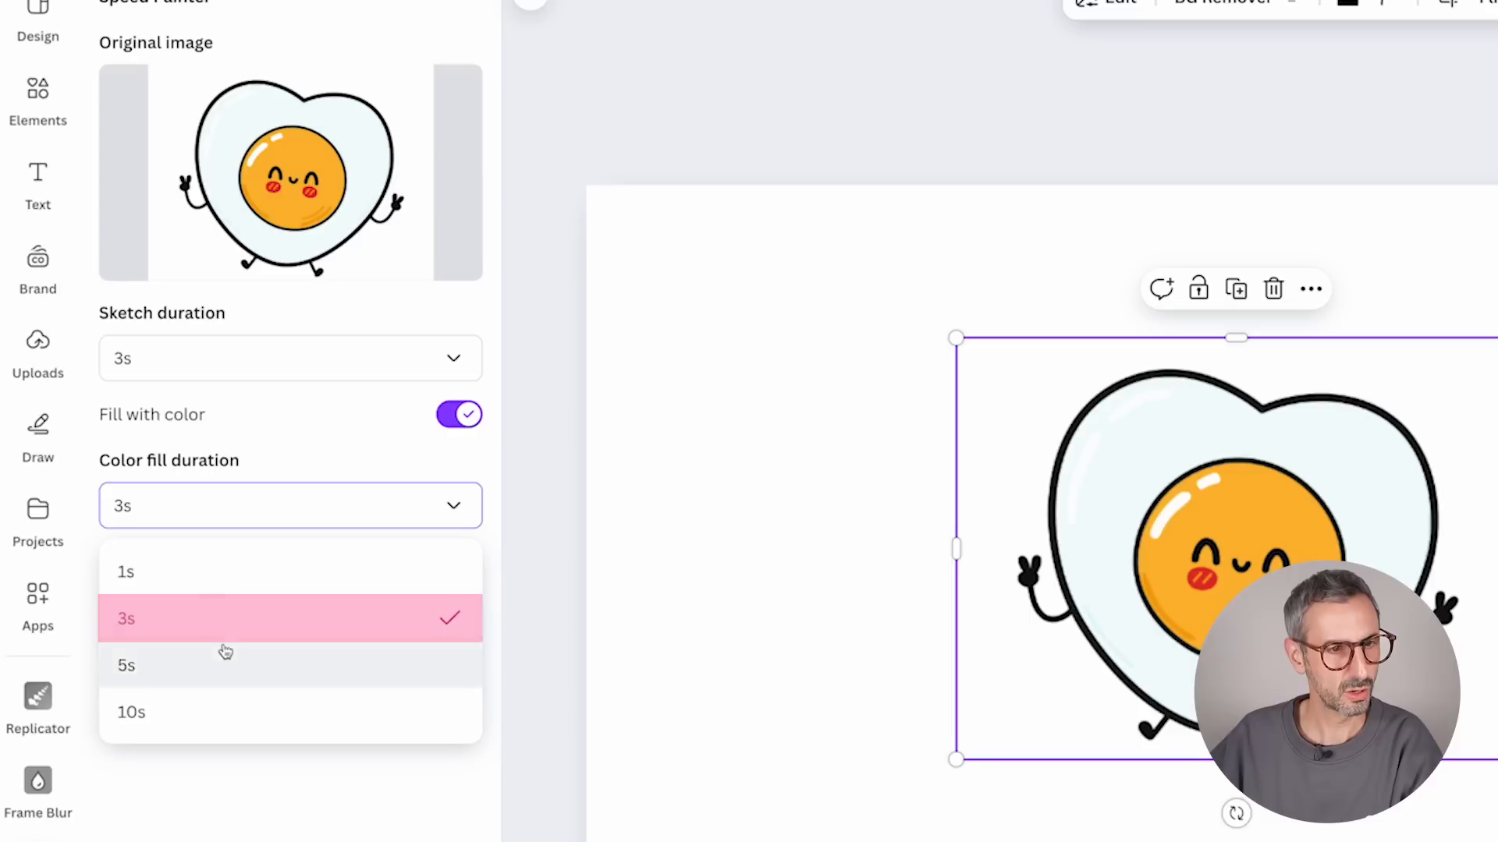
{"action": "left_click", "coordinate": [207, 624]}
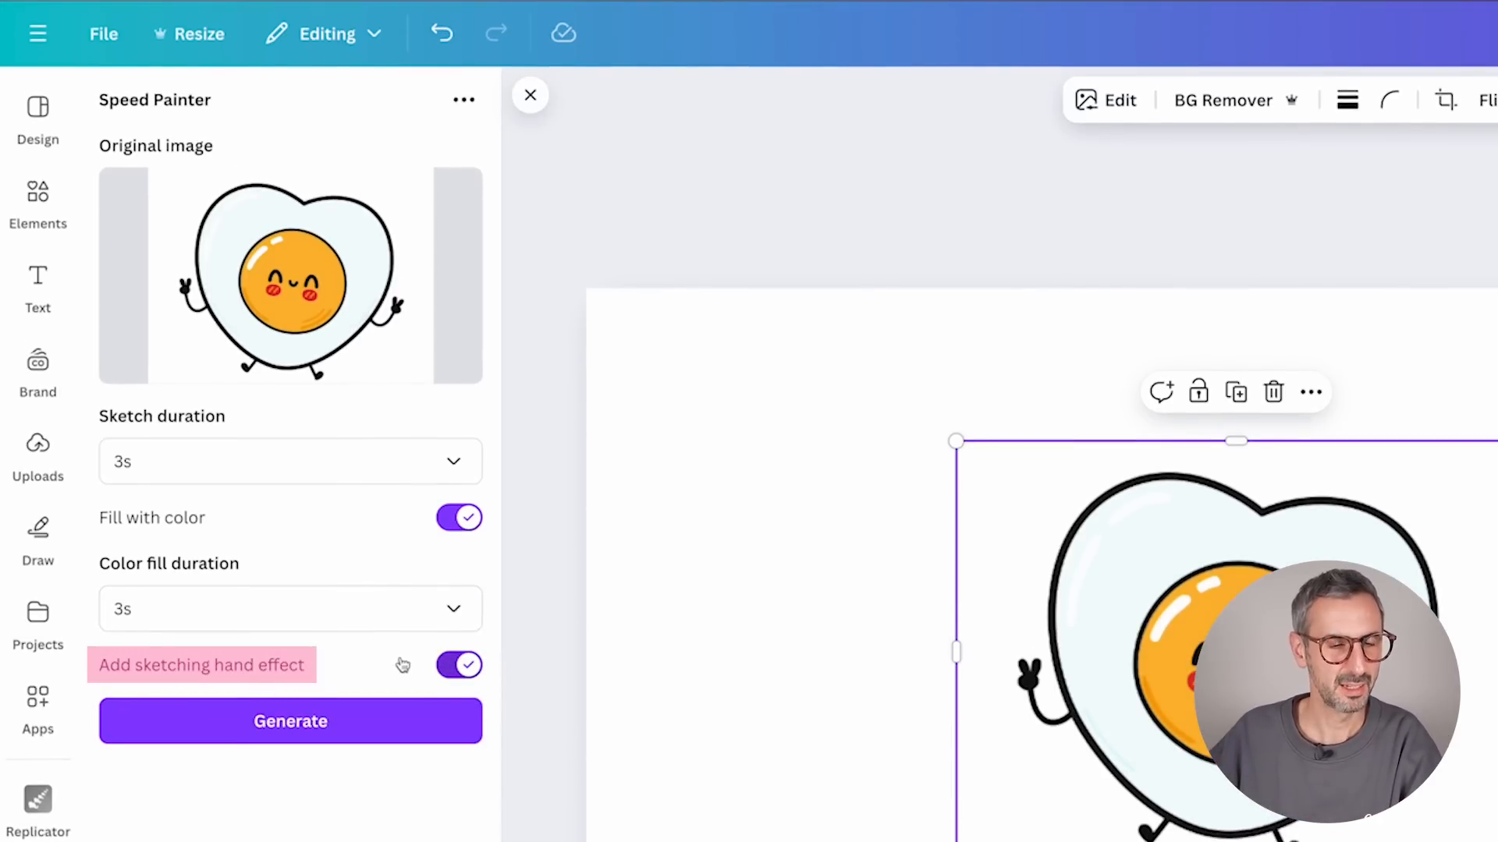
{"action": "left_click", "coordinate": [344, 723]}
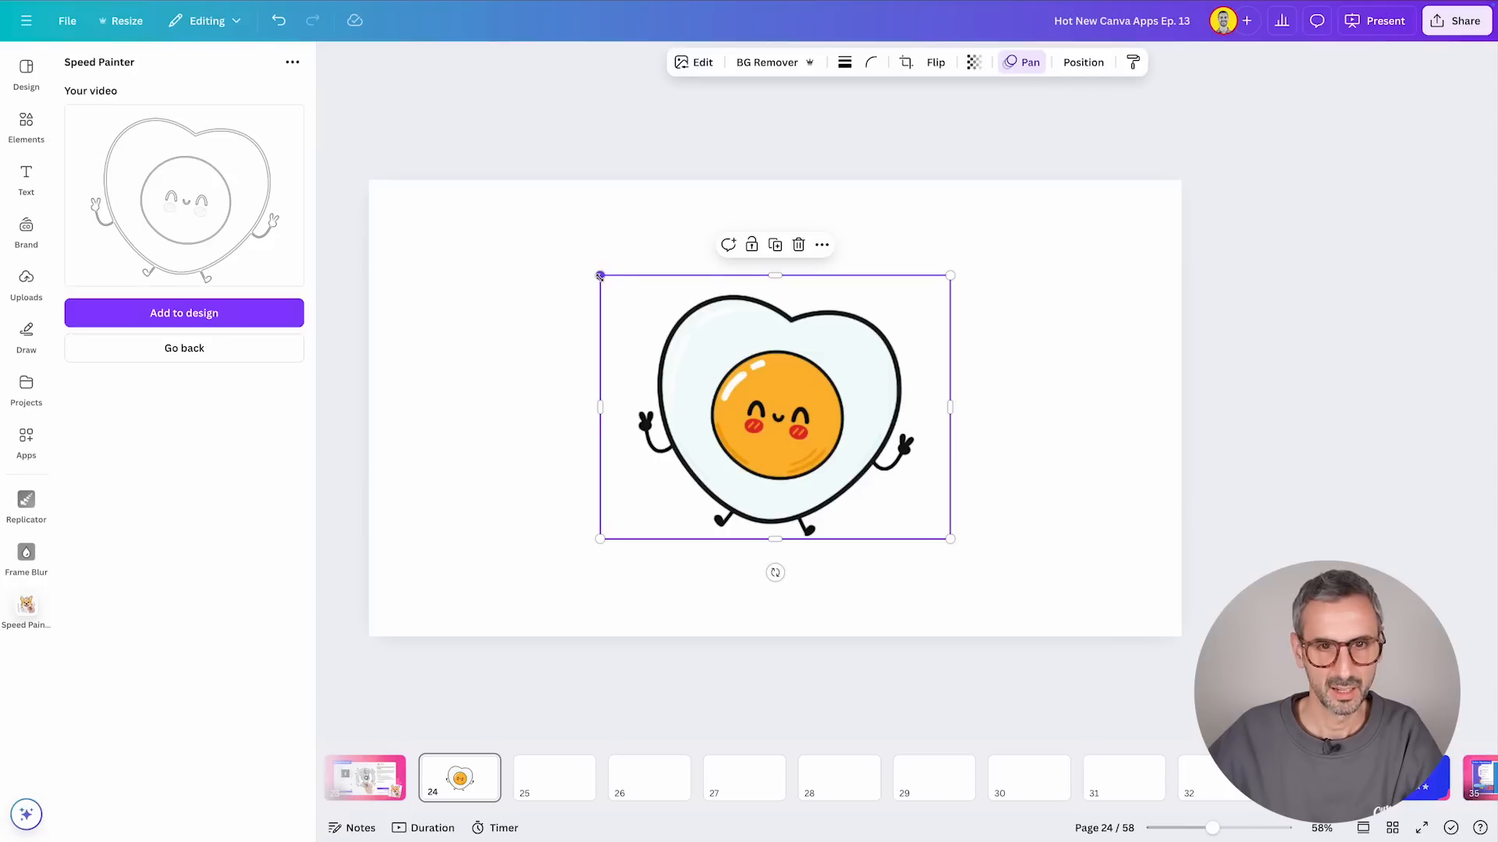
Step: Shrink the egg image into the page's upper-right corner and add the generated drawing video to the design
{"action": "left_click_drag", "start_coordinate": [600, 275], "coordinate": [1029, 267]}
{"action": "mouse_move", "coordinate": [262, 211]}
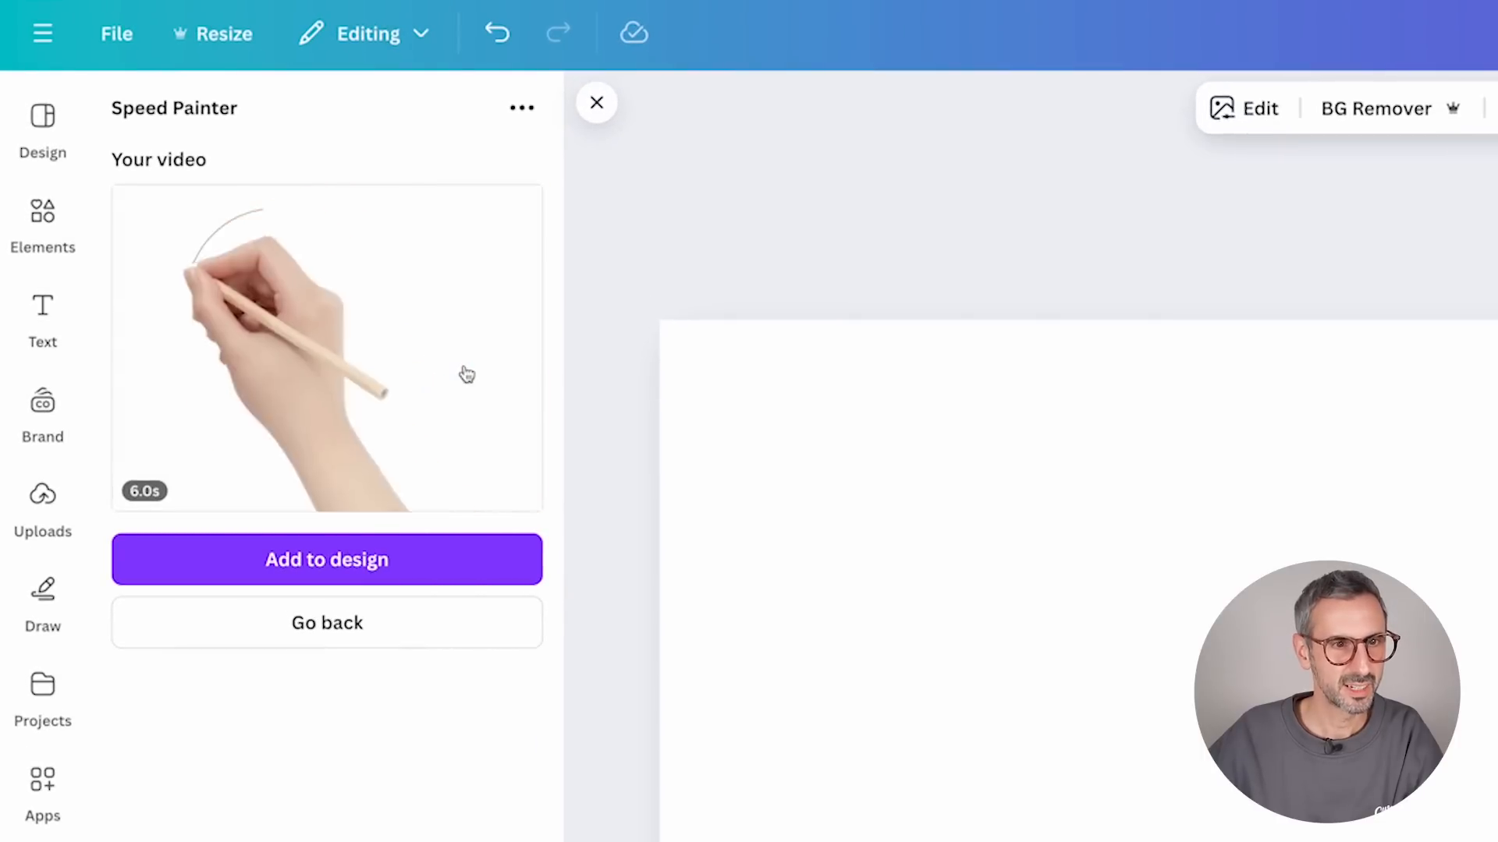
{"action": "left_click", "coordinate": [327, 560]}
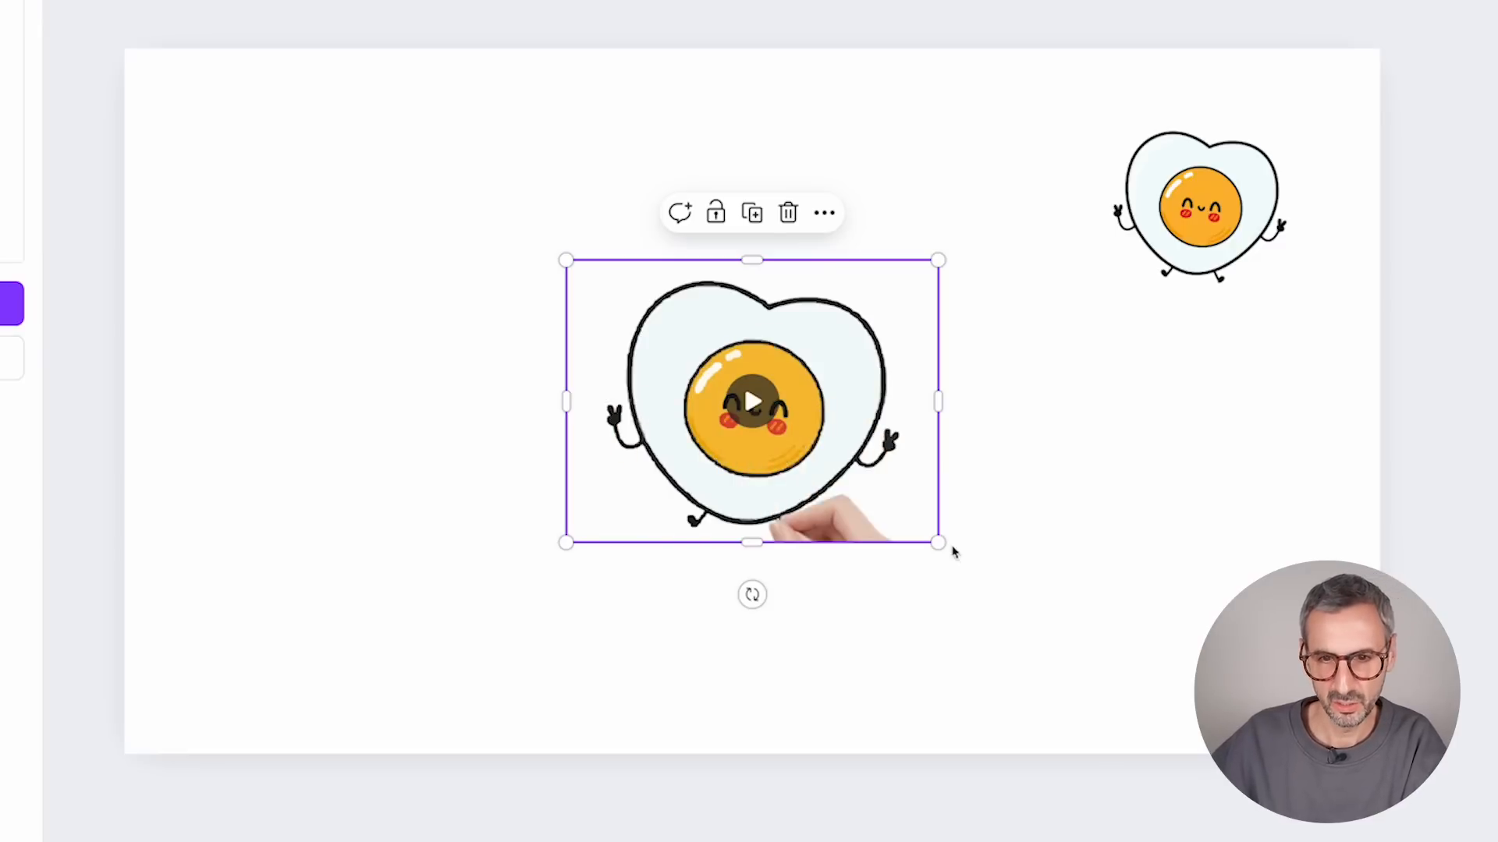
Step: Enlarge the egg drawing video and move it up on the page
{"action": "left_click", "coordinate": [1014, 588]}
{"action": "left_click", "coordinate": [792, 454]}
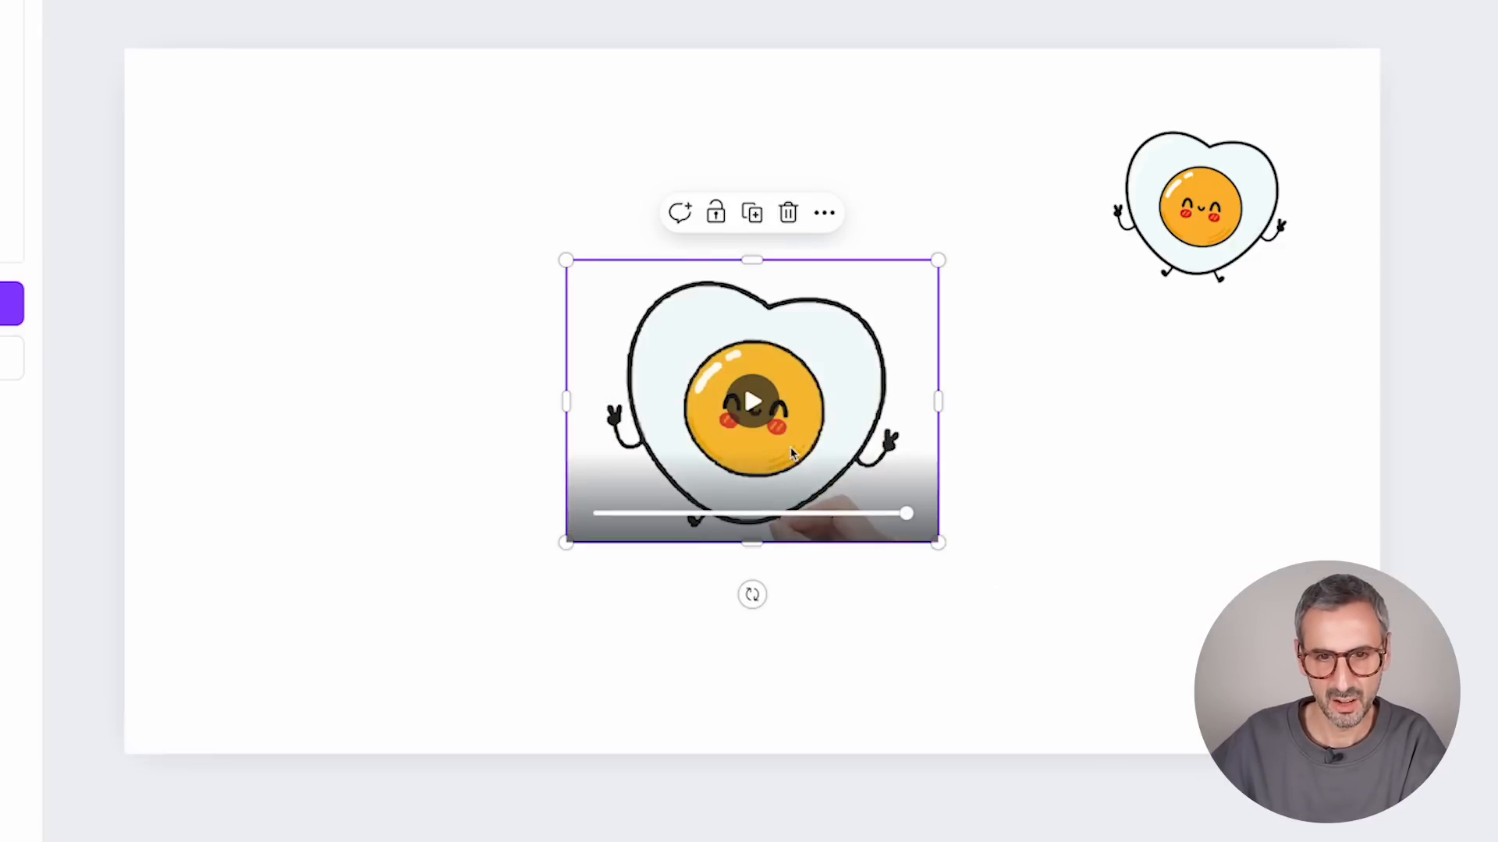
{"action": "left_click_drag", "start_coordinate": [935, 540], "coordinate": [1076, 648]}
{"action": "left_click_drag", "start_coordinate": [956, 514], "coordinate": [978, 399]}
{"action": "left_click", "coordinate": [794, 715]}
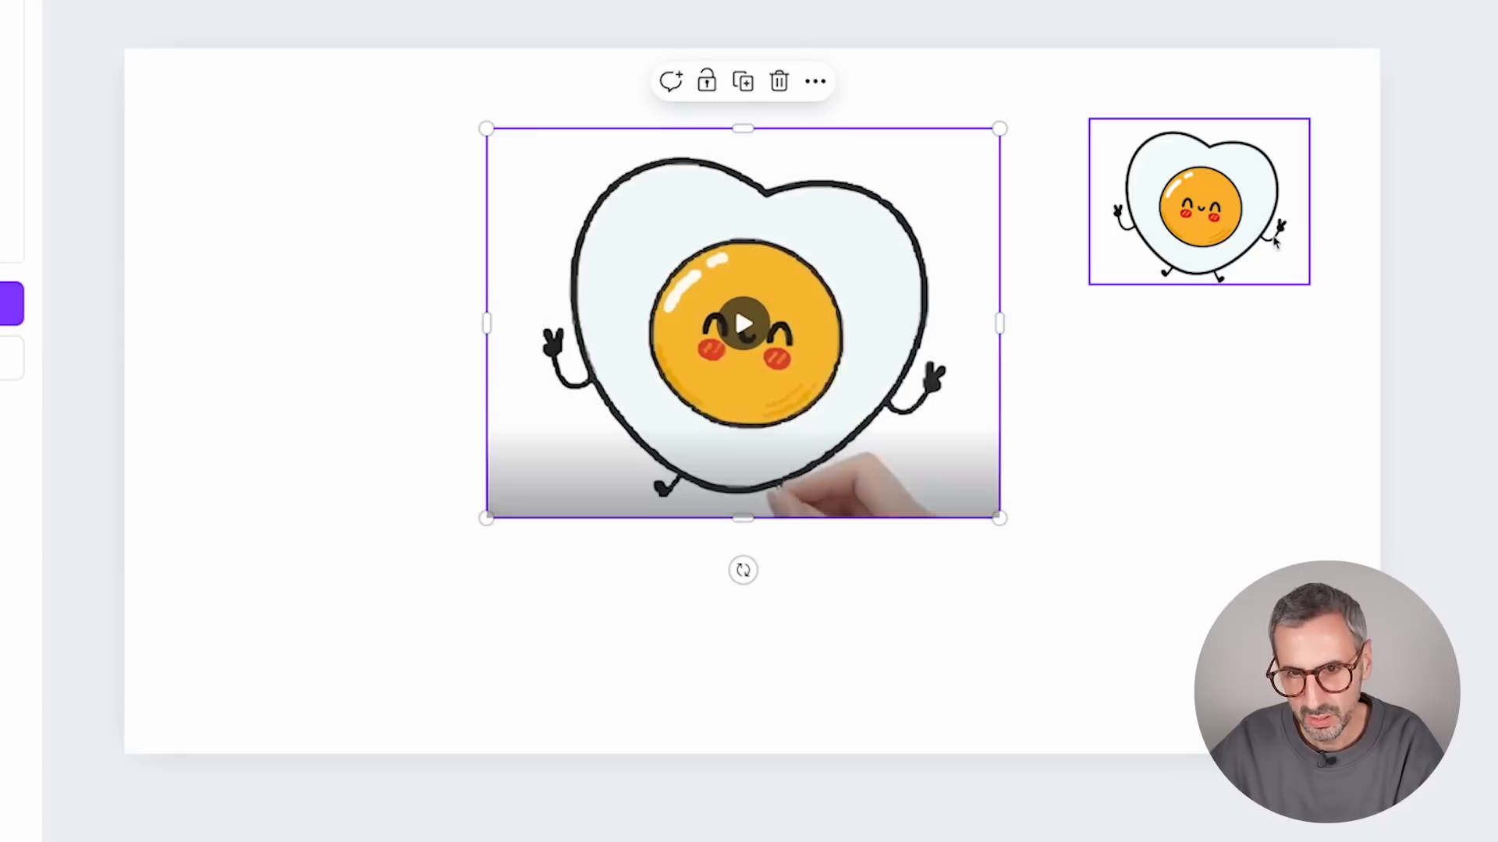
Step: Enlarge the original egg image and place the drawing video to its left for a side-by-side comparison
{"action": "left_click", "coordinate": [1151, 267]}
{"action": "left_click_drag", "start_coordinate": [1088, 285], "coordinate": [822, 595]}
{"action": "left_click_drag", "start_coordinate": [1204, 468], "coordinate": [1267, 766]}
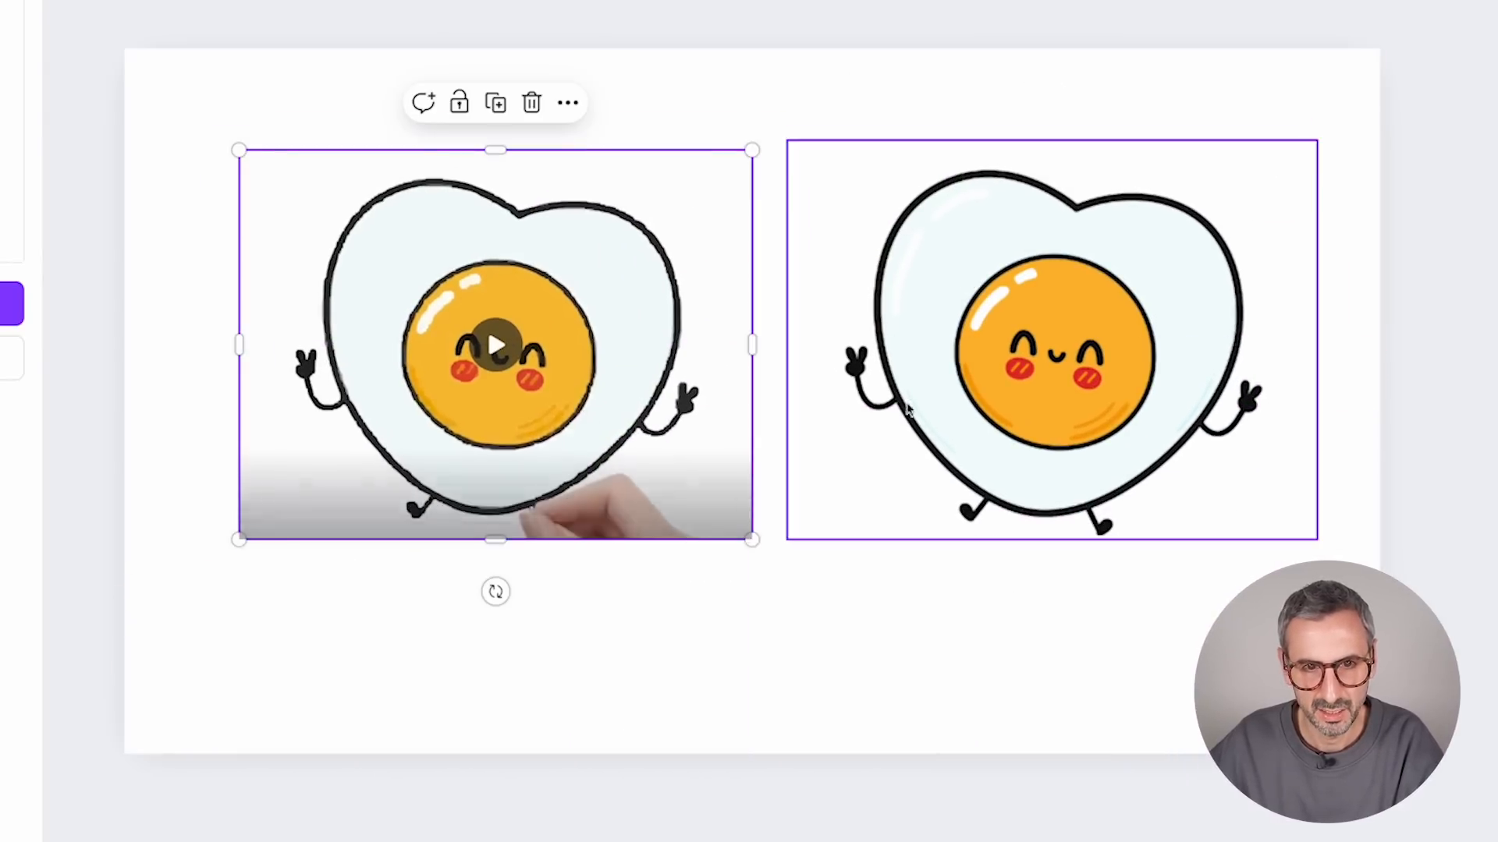
{"action": "left_click", "coordinate": [859, 662]}
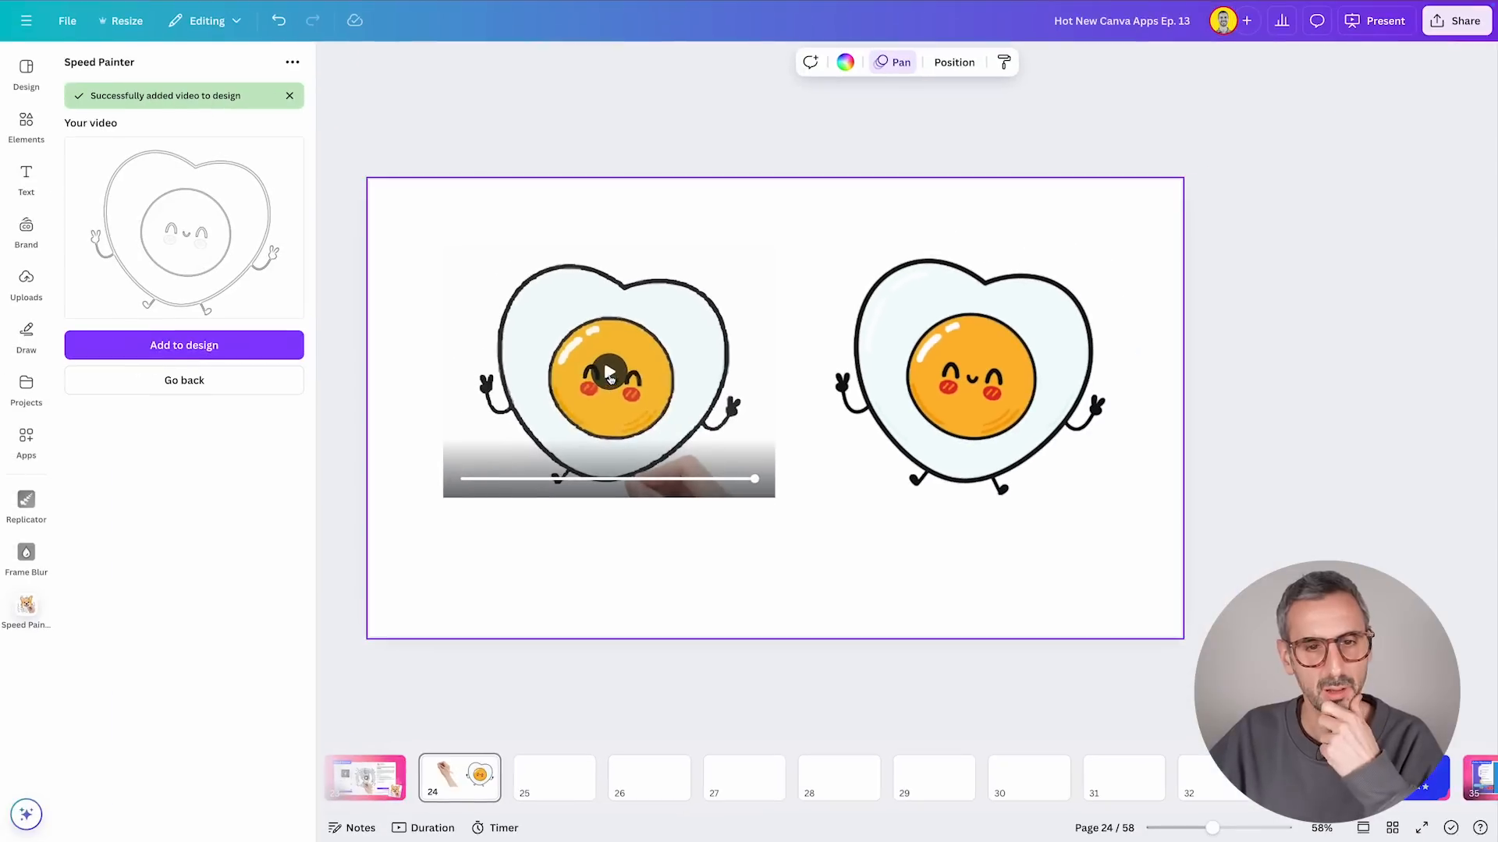
Step: Try the drawing video as the page background, play it, and detach it from the background
{"action": "right_click", "coordinate": [534, 411]}
{"action": "left_click", "coordinate": [715, 754]}
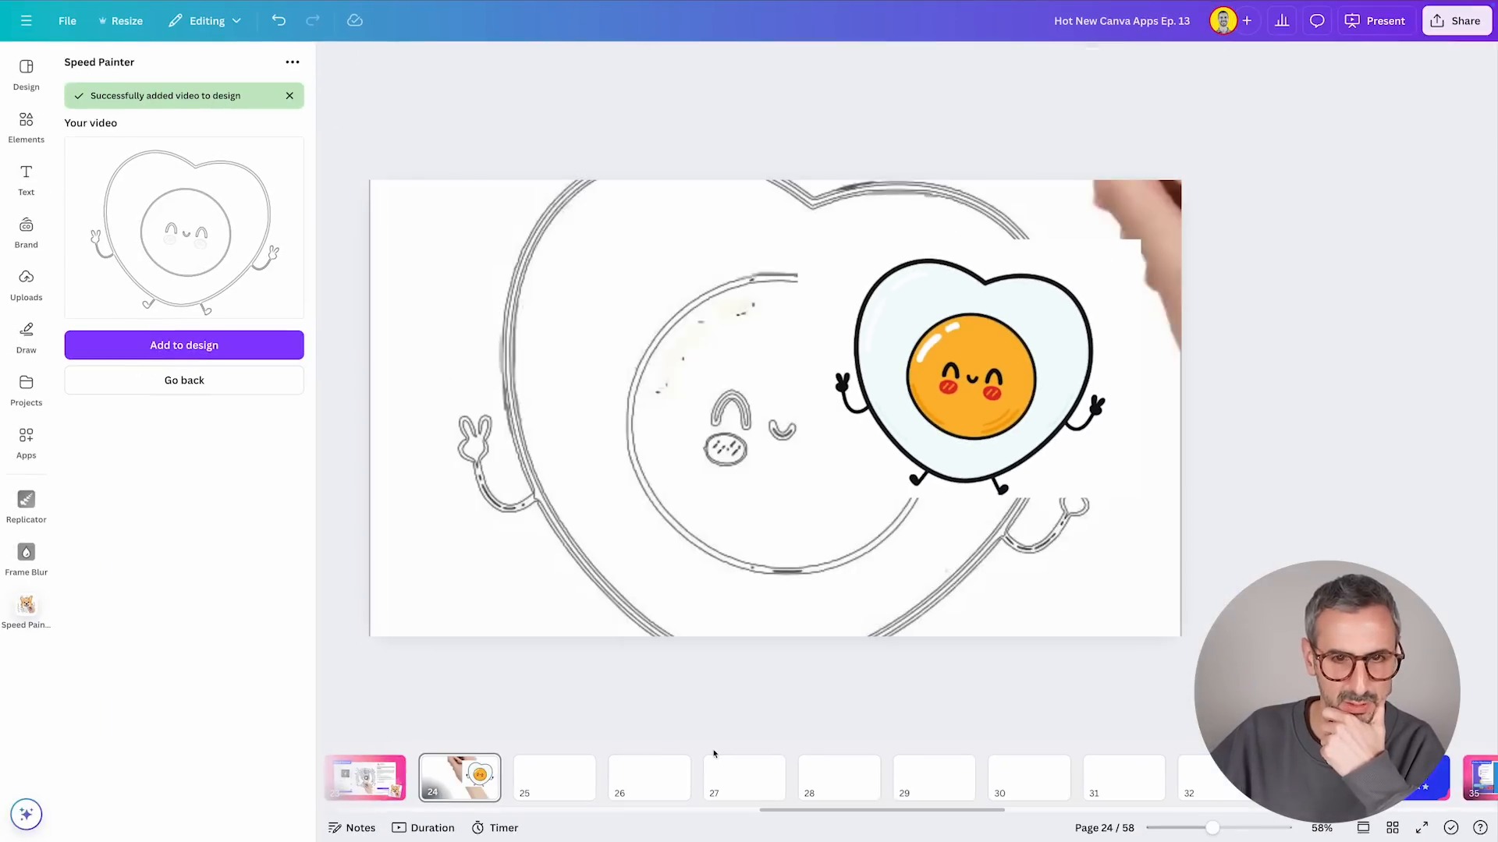
{"action": "left_click", "coordinate": [771, 414]}
{"action": "left_click", "coordinate": [774, 410]}
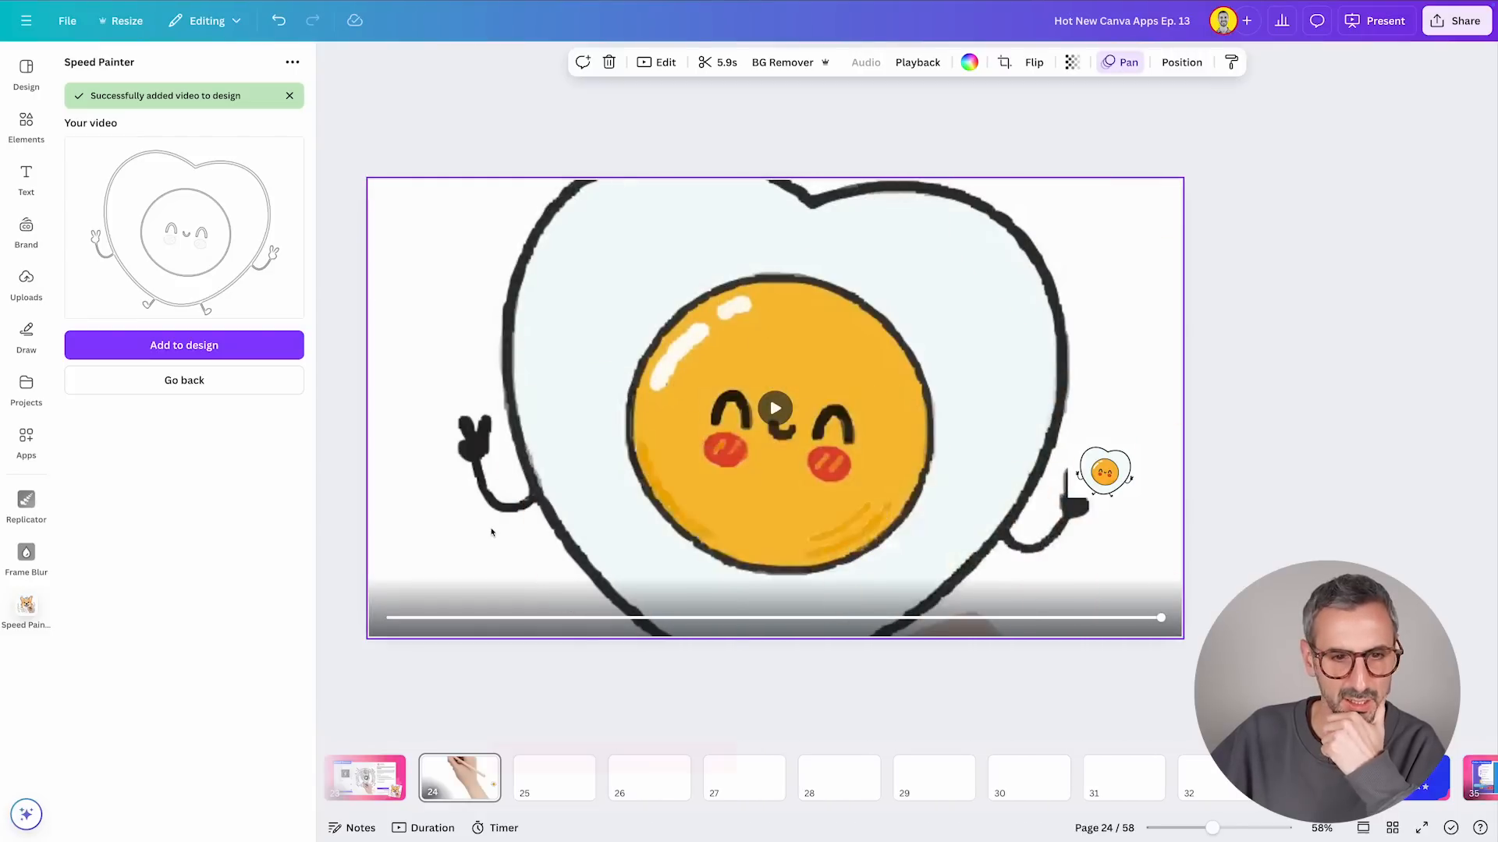
{"action": "right_click", "coordinate": [491, 532]}
{"action": "left_click", "coordinate": [595, 758]}
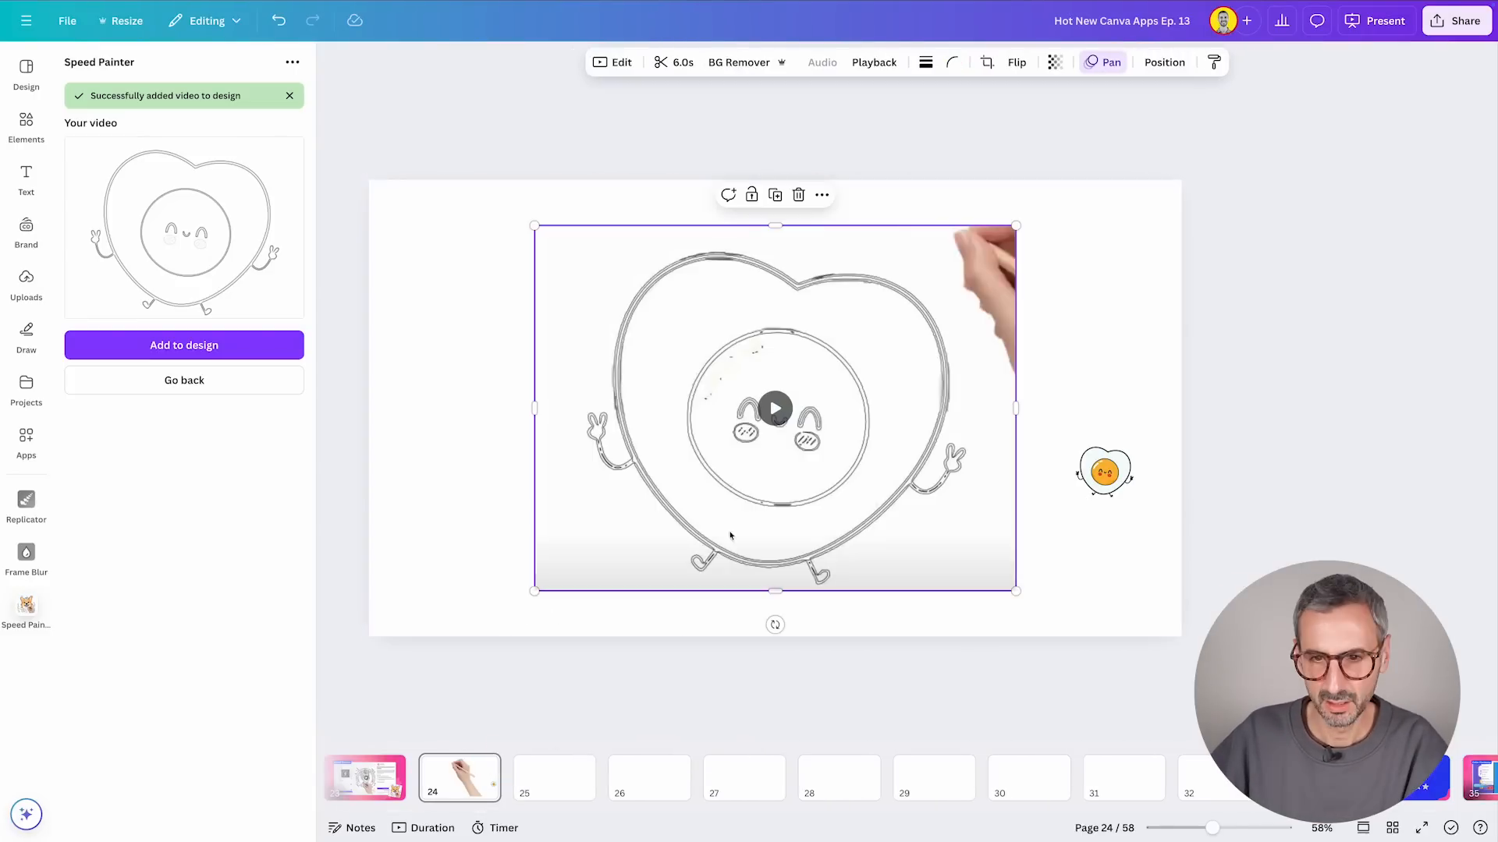
Step: Shrink the drawing video to under half its size and place it in the page's right half
{"action": "left_click_drag", "start_coordinate": [1014, 590], "coordinate": [736, 376]}
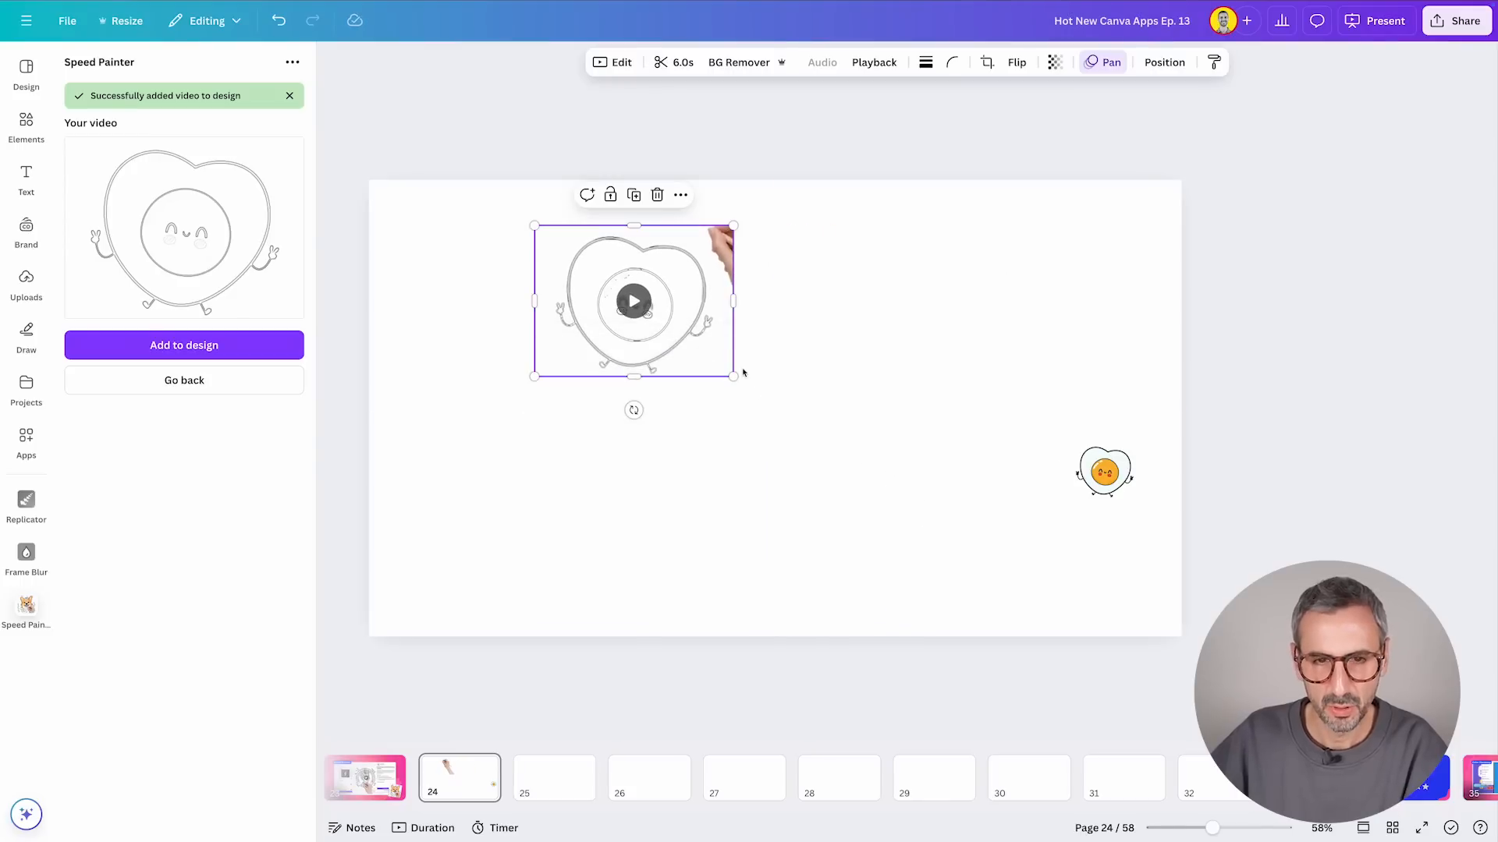
{"action": "left_click_drag", "start_coordinate": [700, 266], "coordinate": [573, 244]}
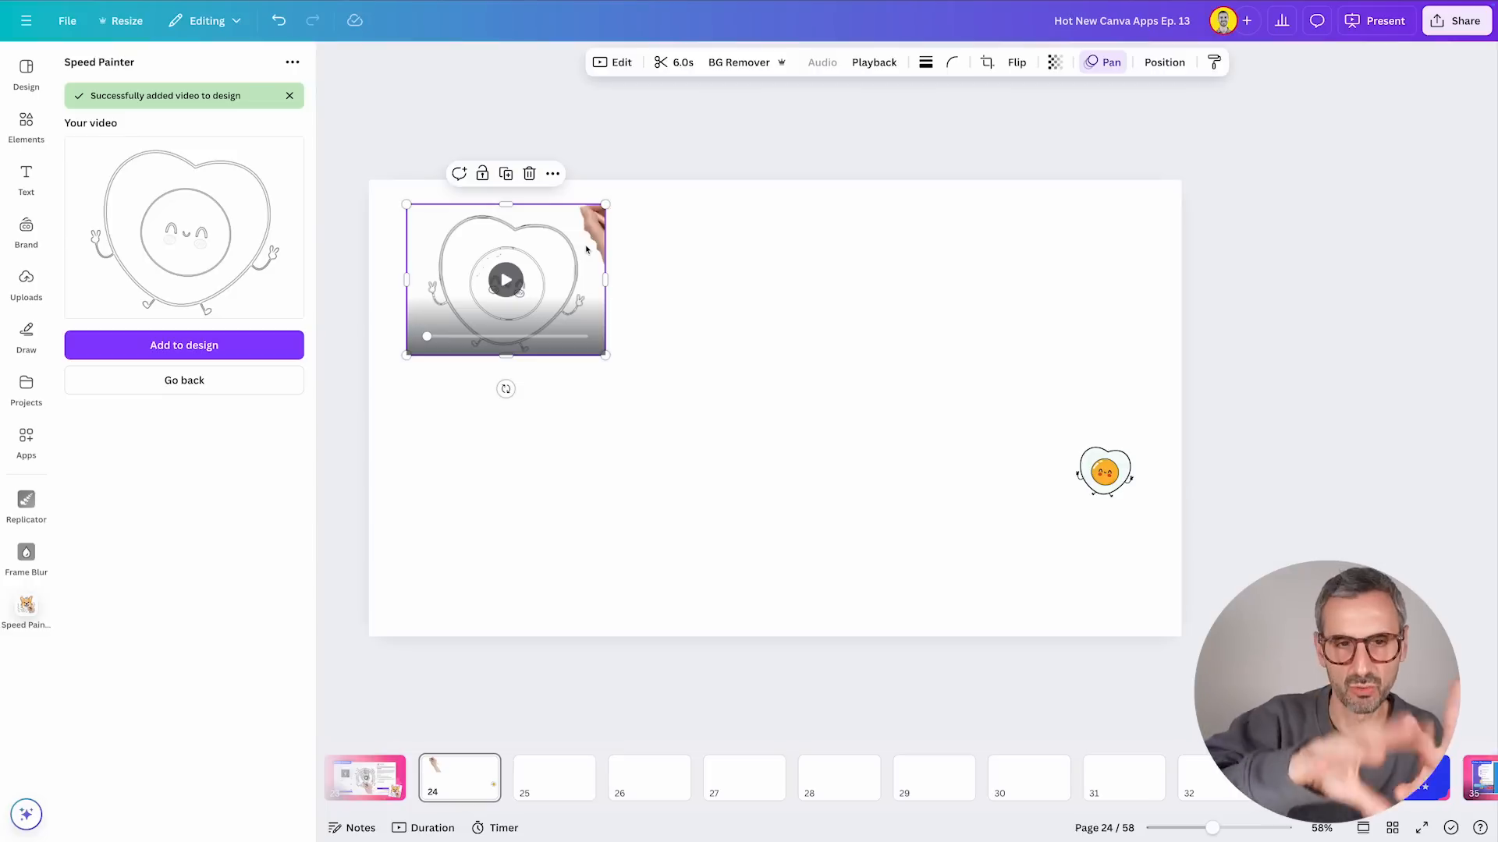
{"action": "left_click_drag", "start_coordinate": [564, 252], "coordinate": [831, 394]}
{"action": "left_click", "coordinate": [840, 388]}
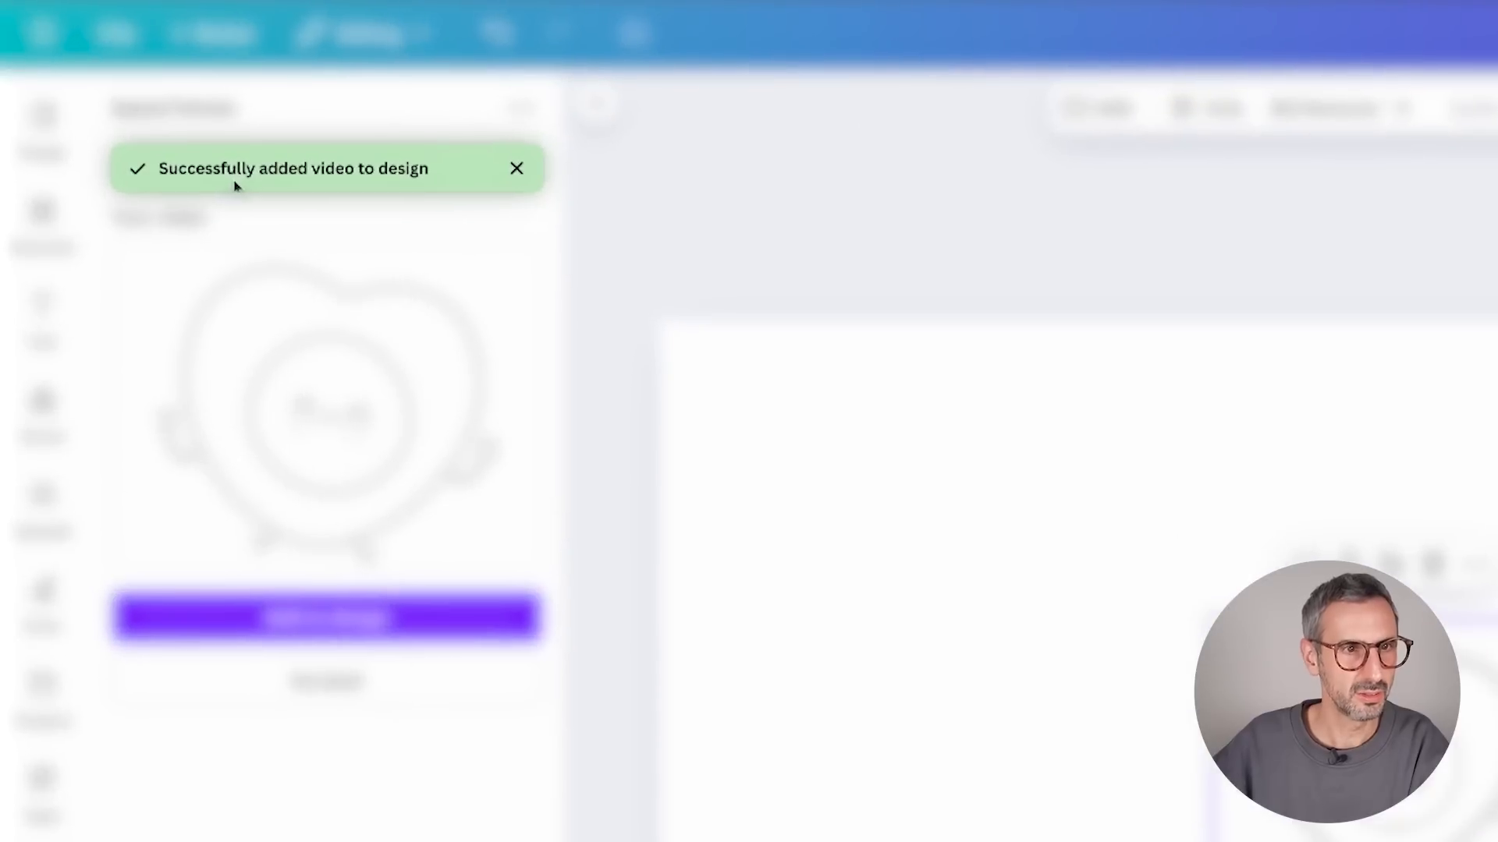
Step: Dismiss the added-video notice and go back to Speed Painter's generation settings
{"action": "left_click", "coordinate": [516, 170]}
{"action": "left_click", "coordinate": [381, 621]}
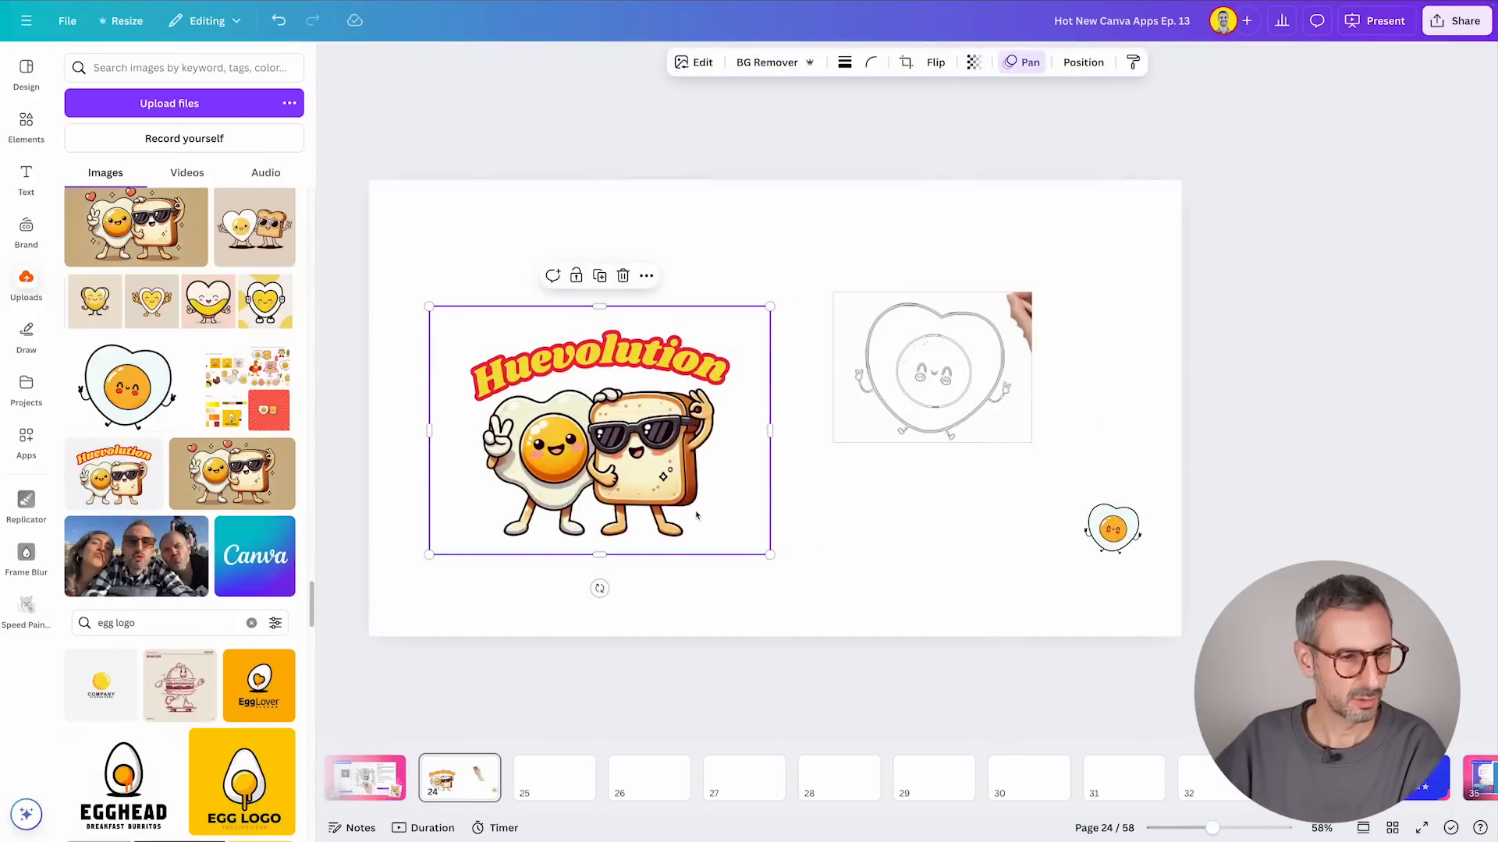
Step: Load the Huevolution image into Speed Painter and set its sketch duration to 5s
{"action": "left_click", "coordinate": [25, 607]}
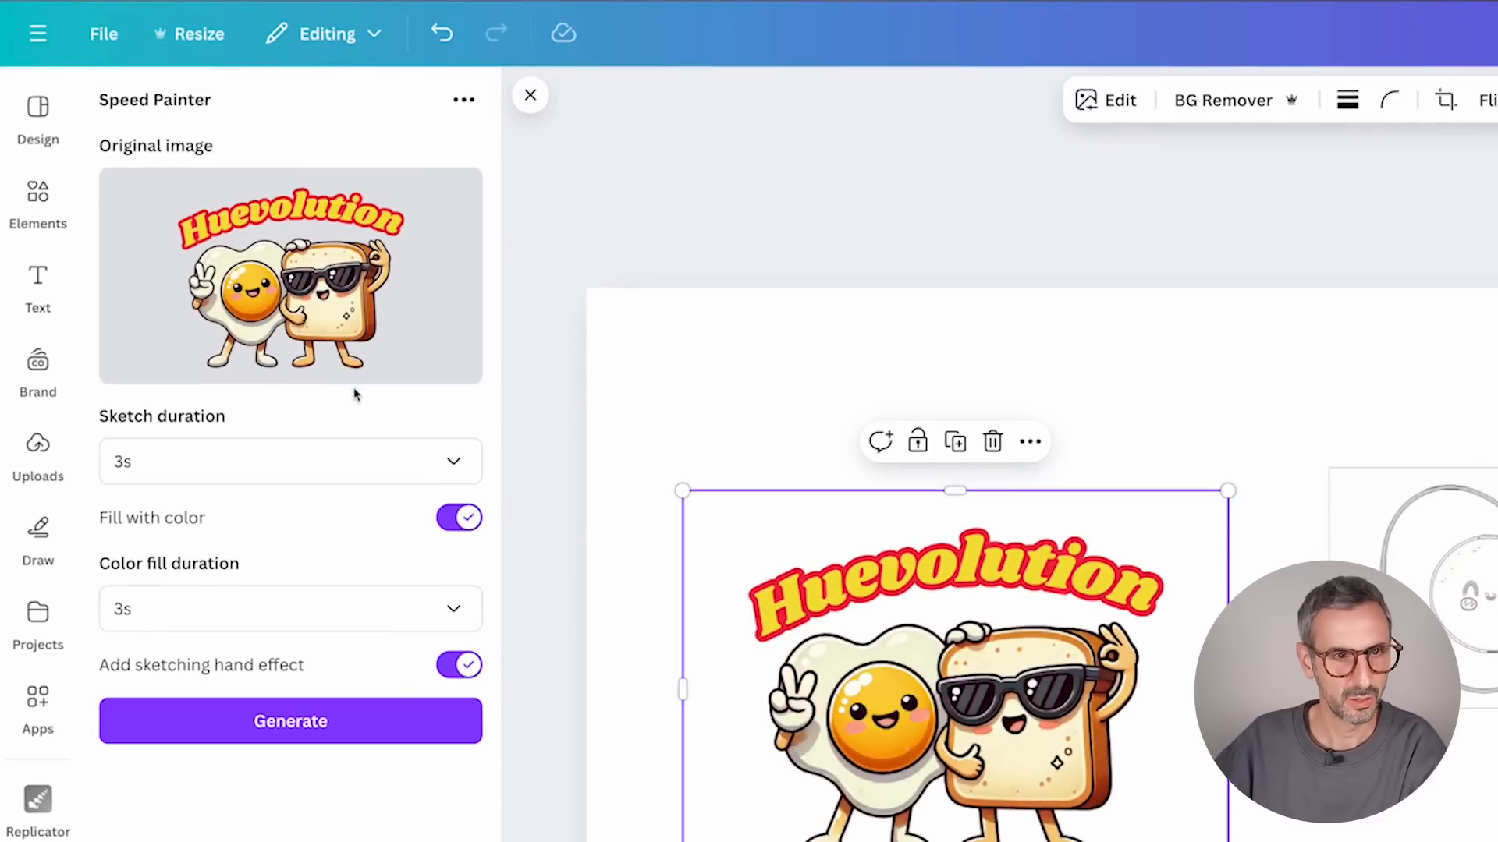
{"action": "left_click", "coordinate": [231, 468]}
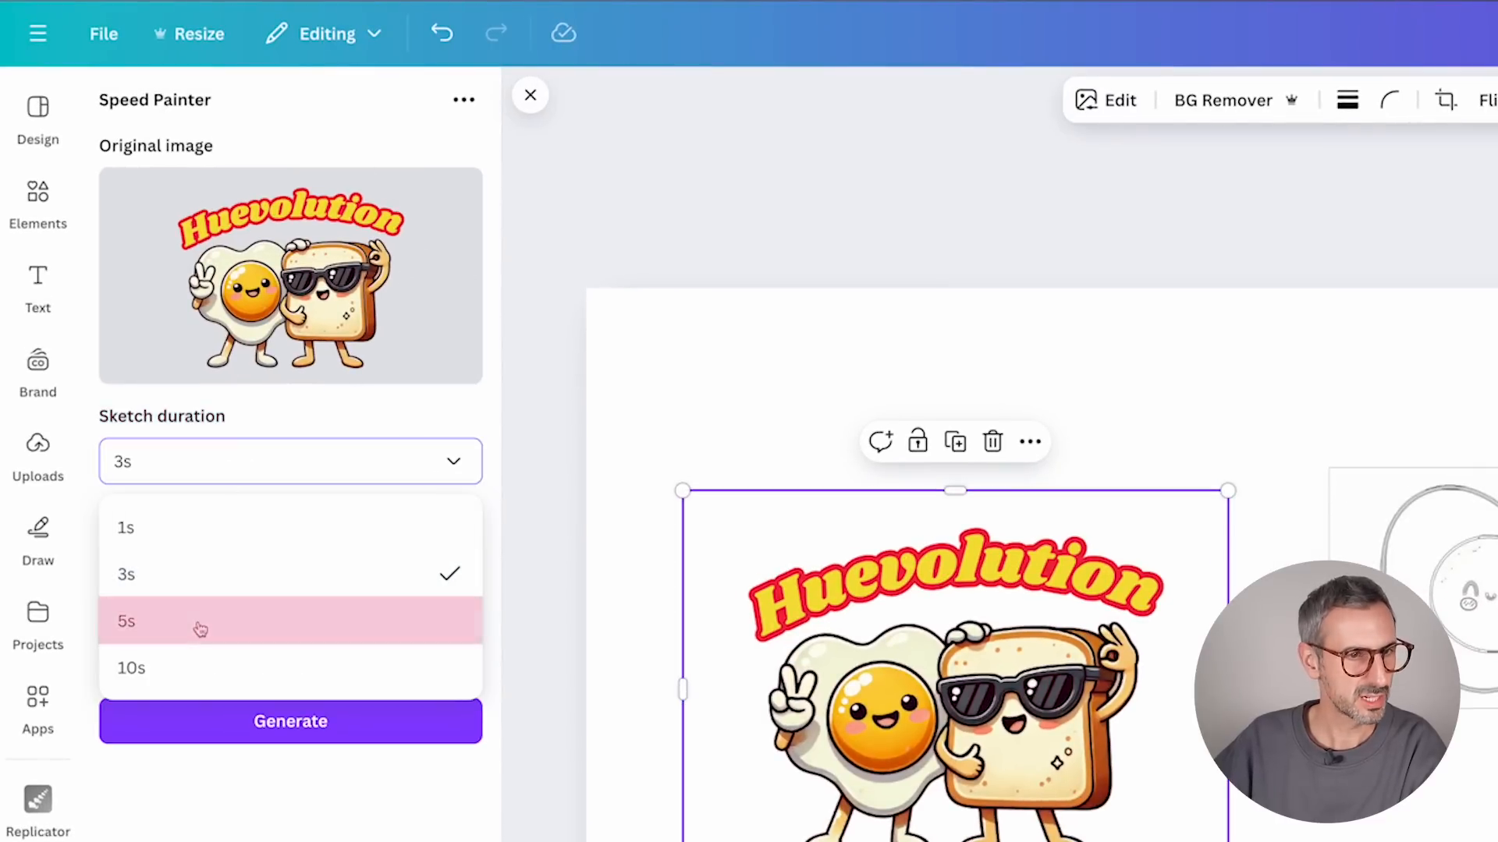
{"action": "left_click", "coordinate": [200, 629]}
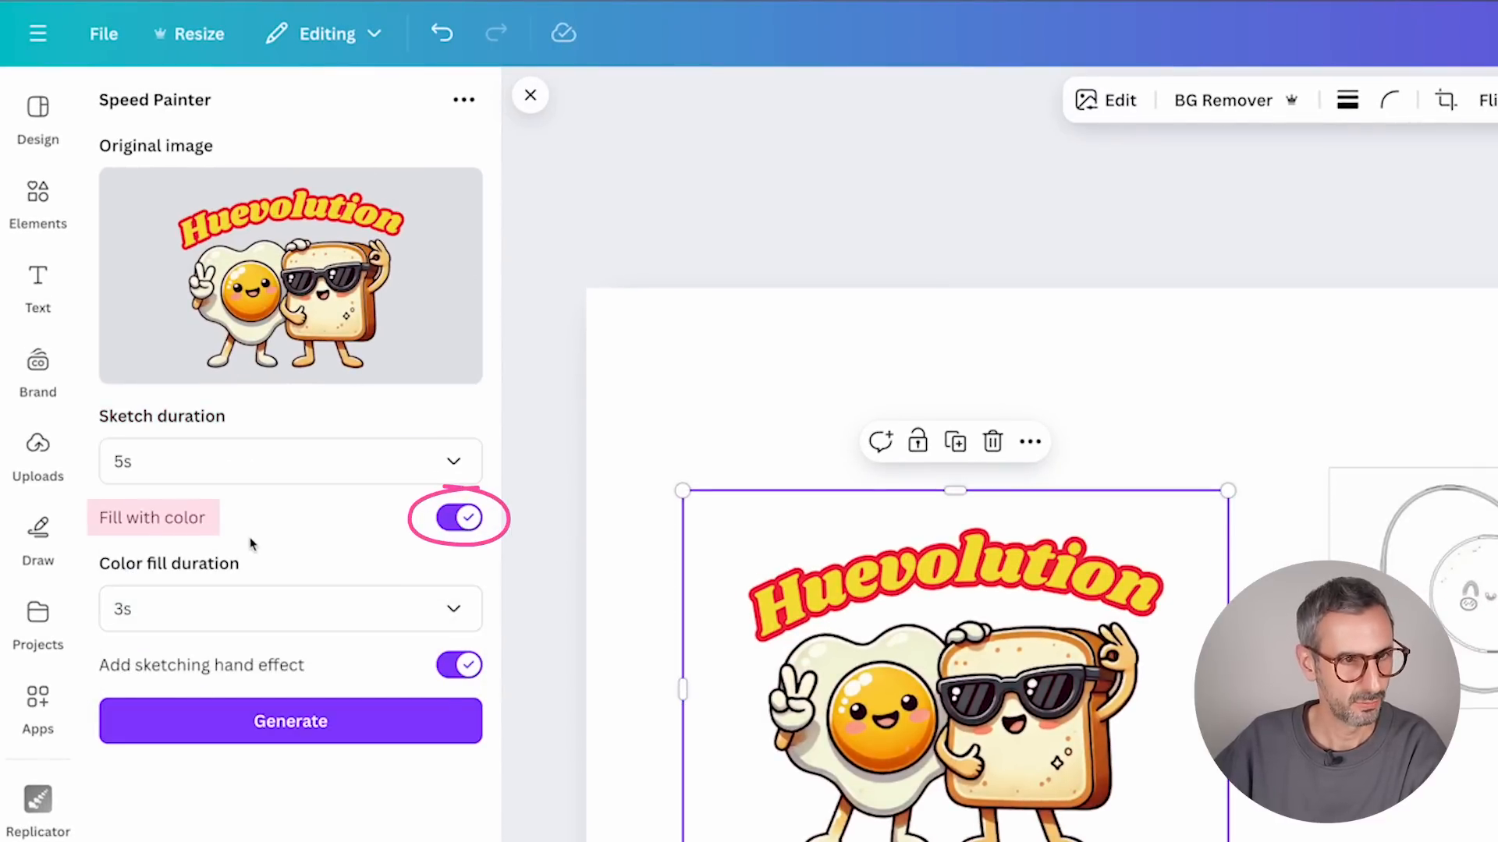
Step: Generate the Huevolution drawing video with a 1s color fill and no sketching hand effect, and add it to the design
{"action": "left_click", "coordinate": [454, 609]}
{"action": "left_click", "coordinate": [229, 573]}
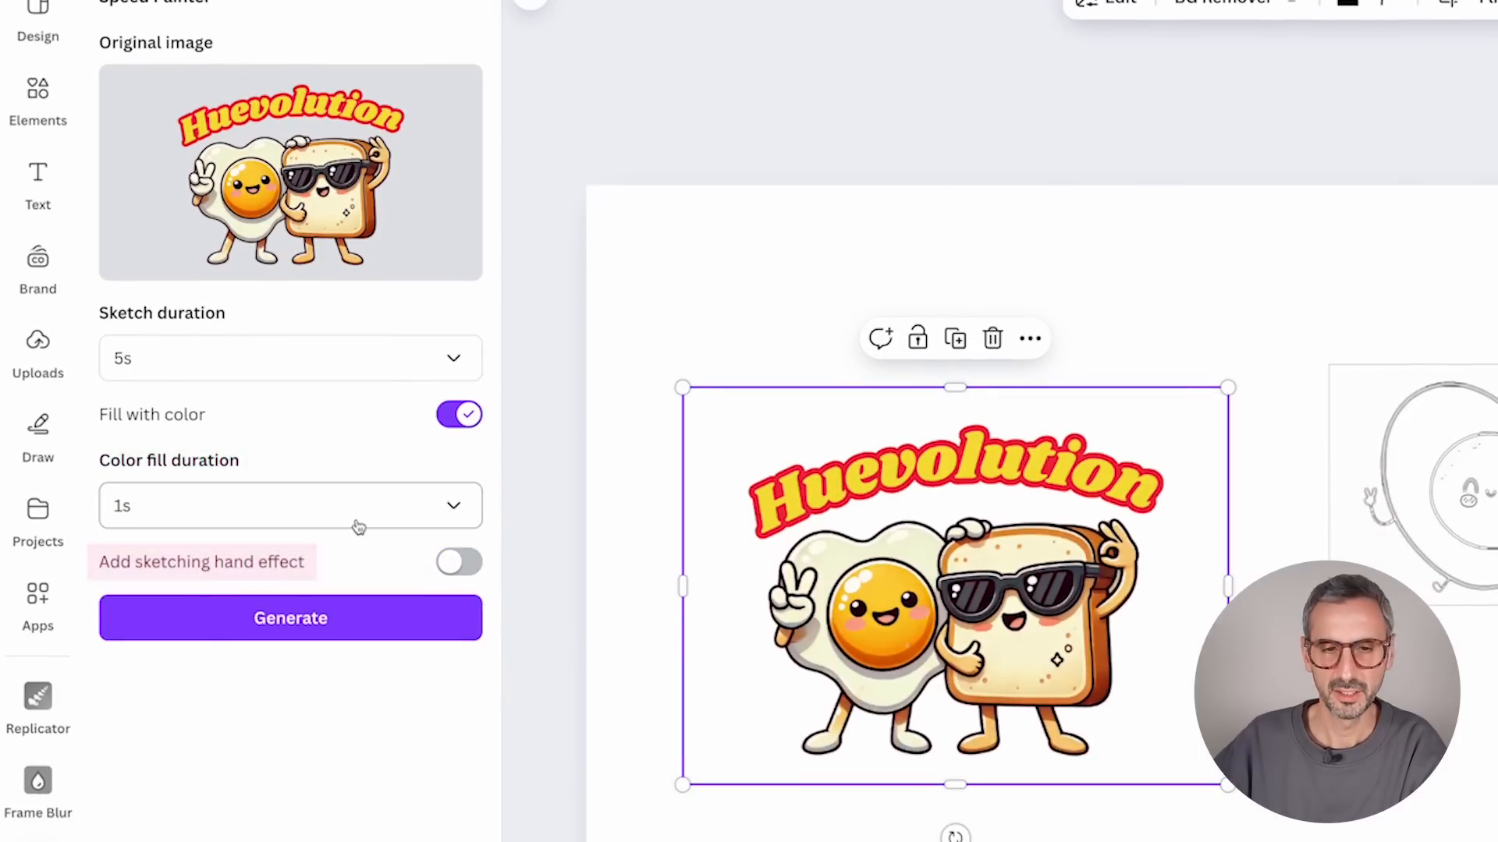
{"action": "left_click", "coordinate": [325, 624]}
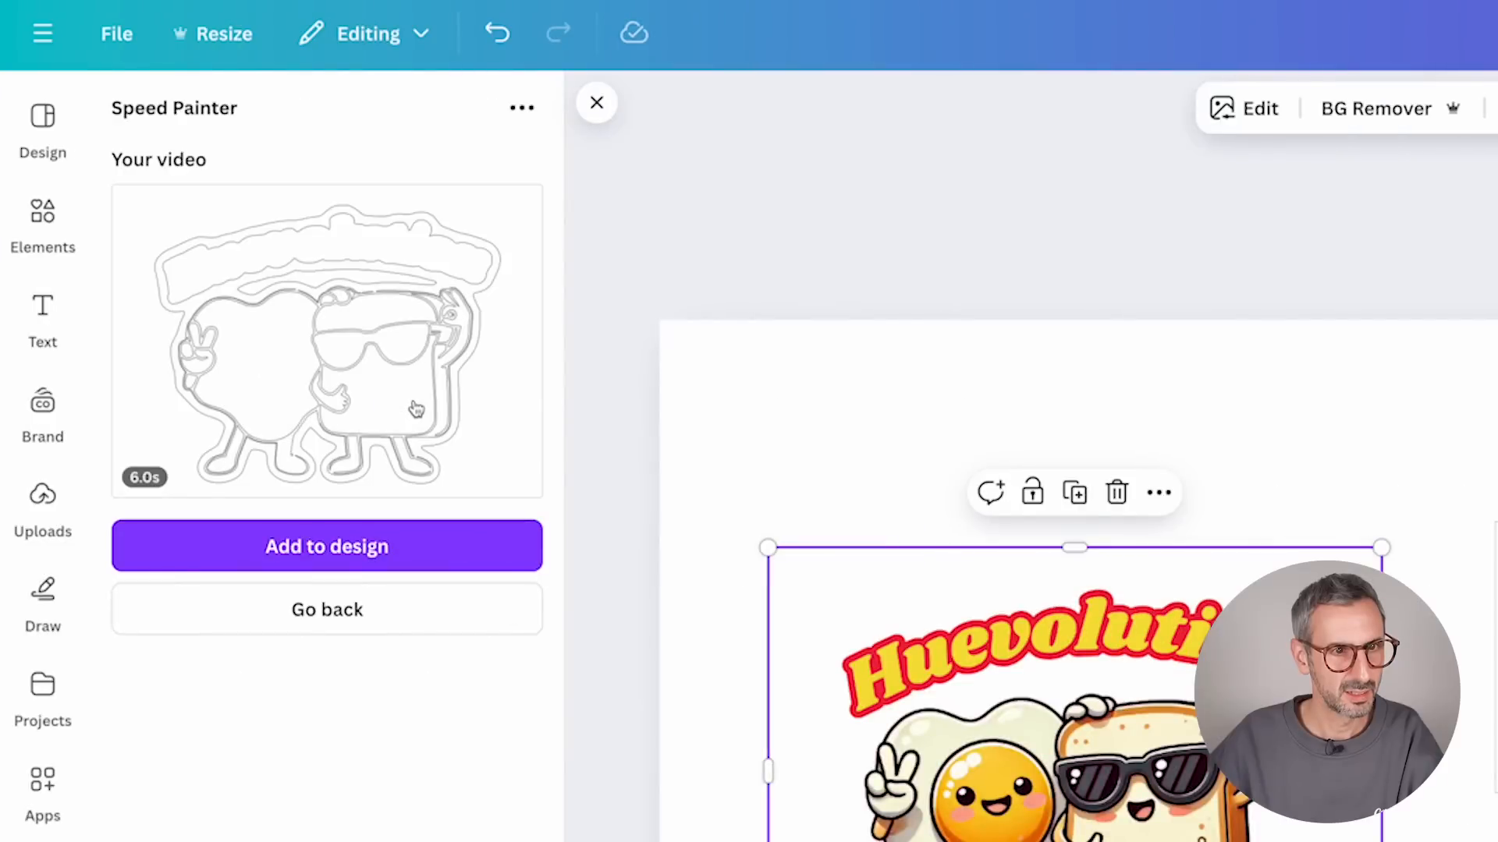
{"action": "left_click", "coordinate": [390, 542]}
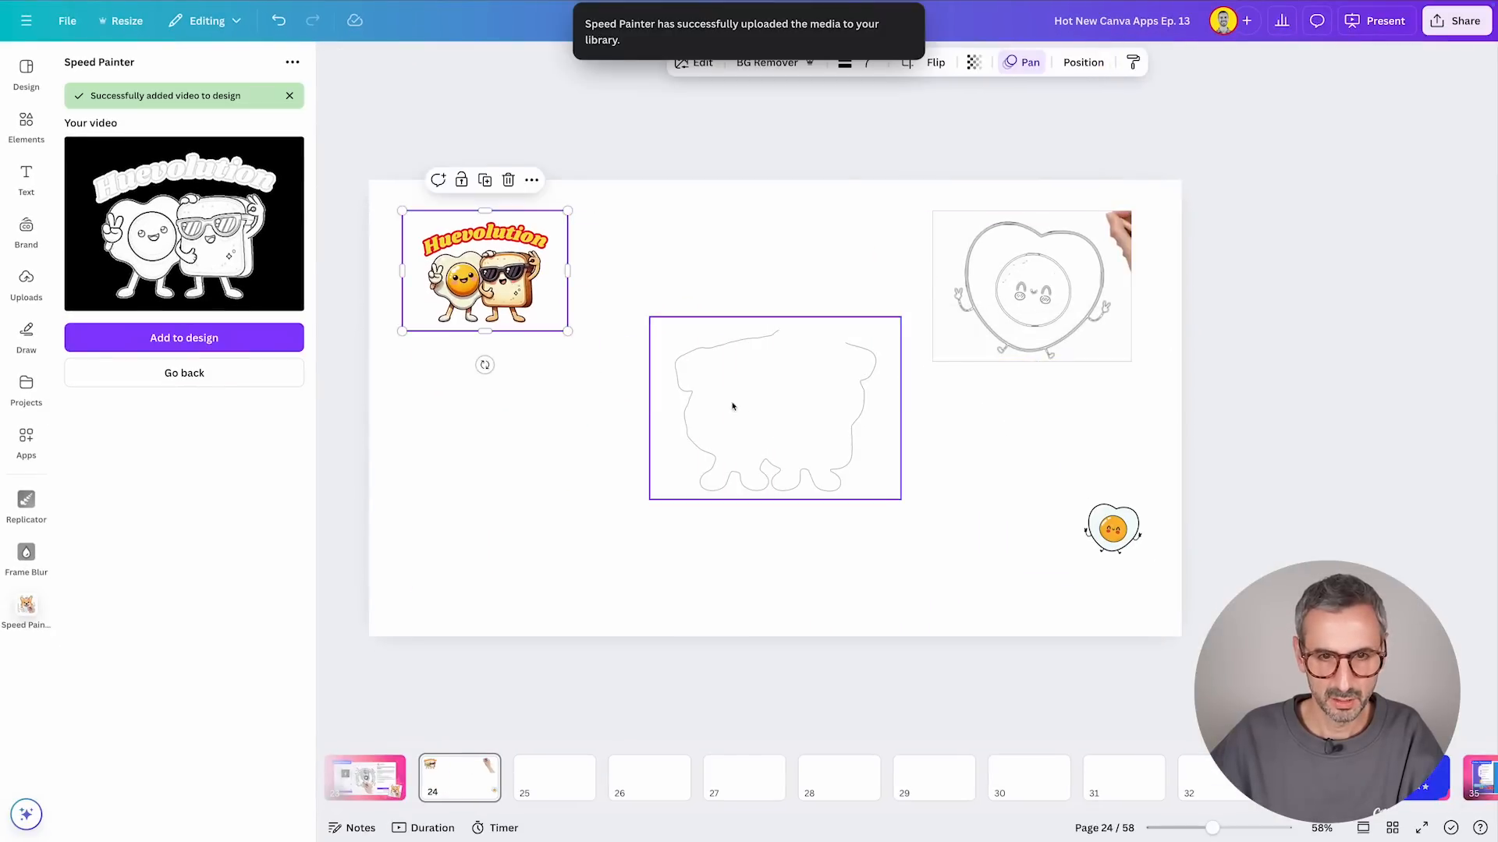
Step: Play the newly added Huevolution drawing video on the page through to its colored end, then deselect it
{"action": "left_click", "coordinate": [732, 406]}
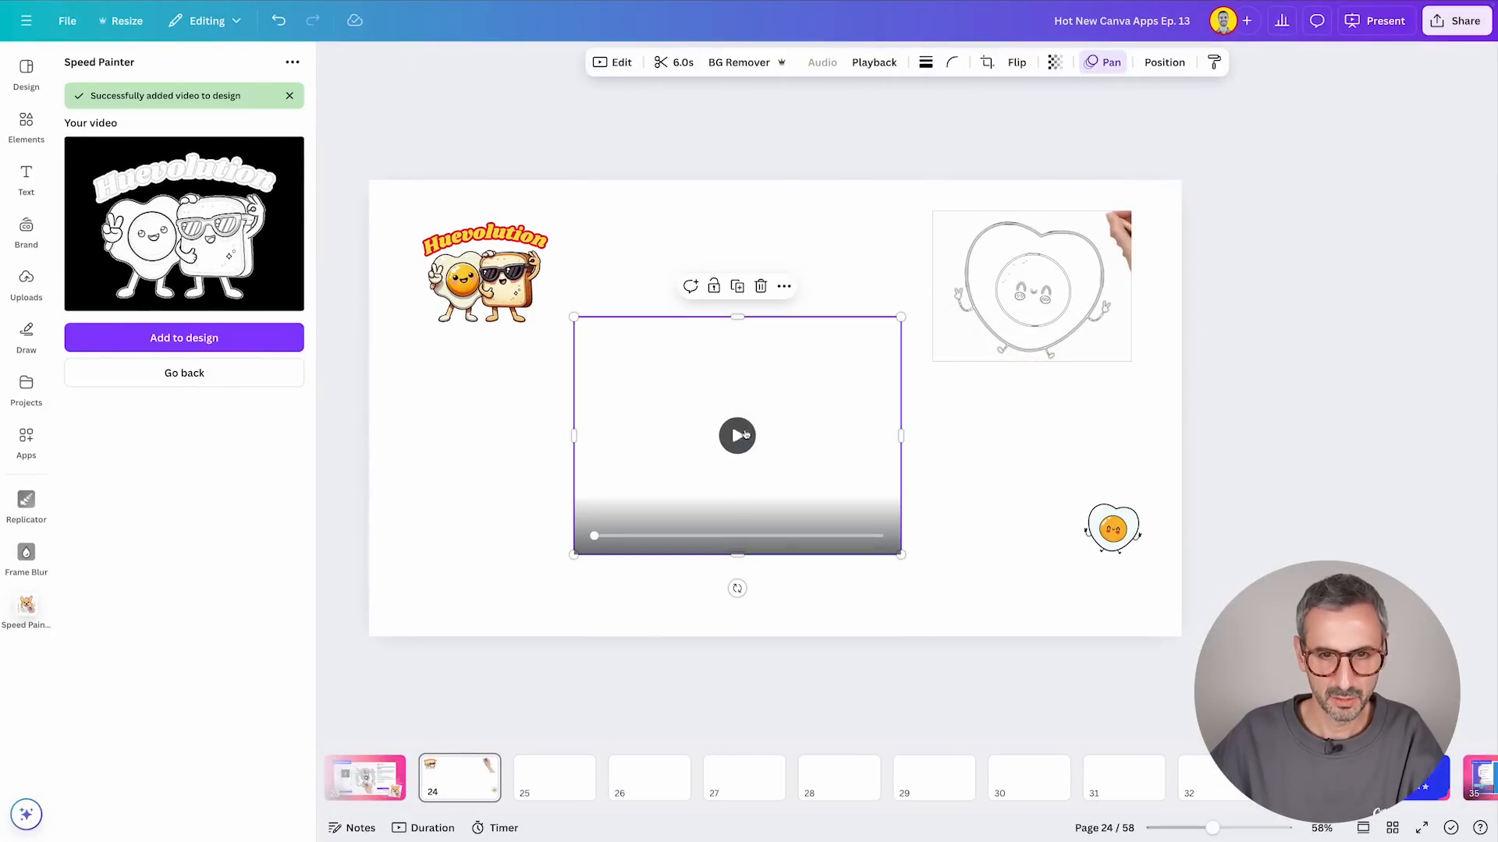
{"action": "left_click", "coordinate": [745, 434]}
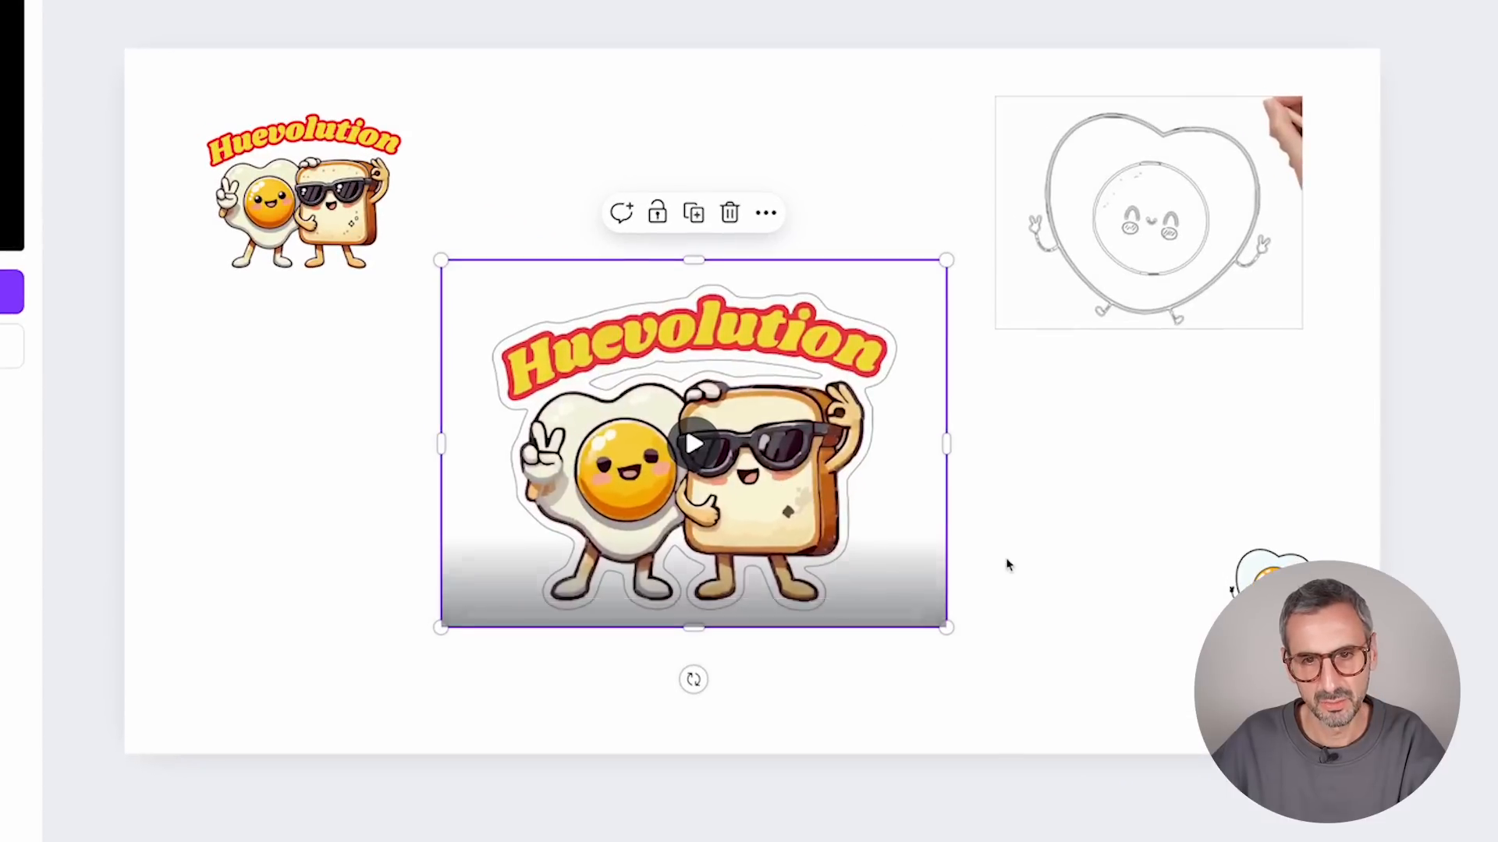
{"action": "left_click", "coordinate": [939, 515]}
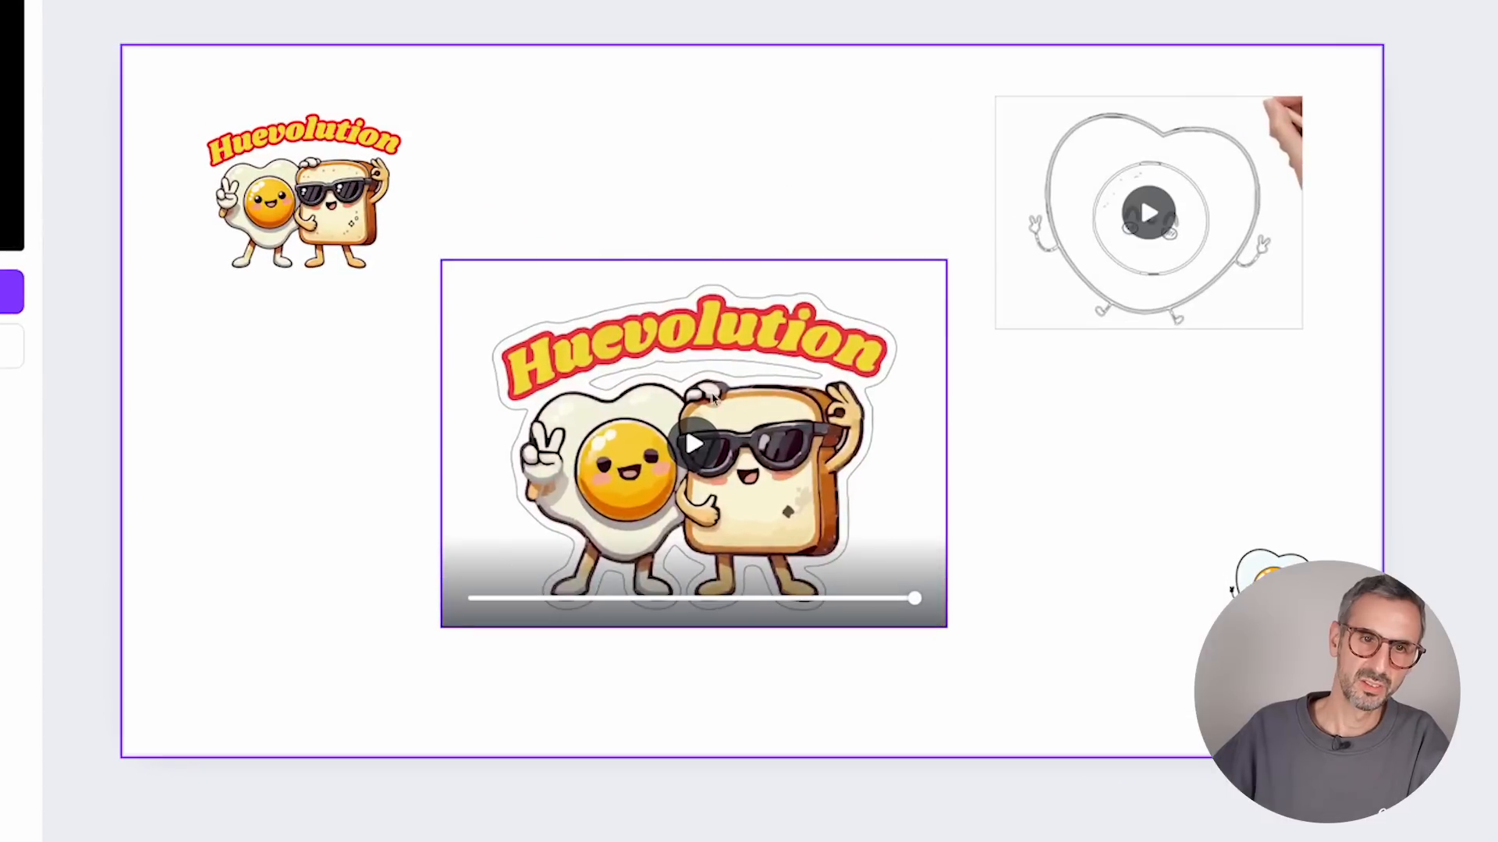
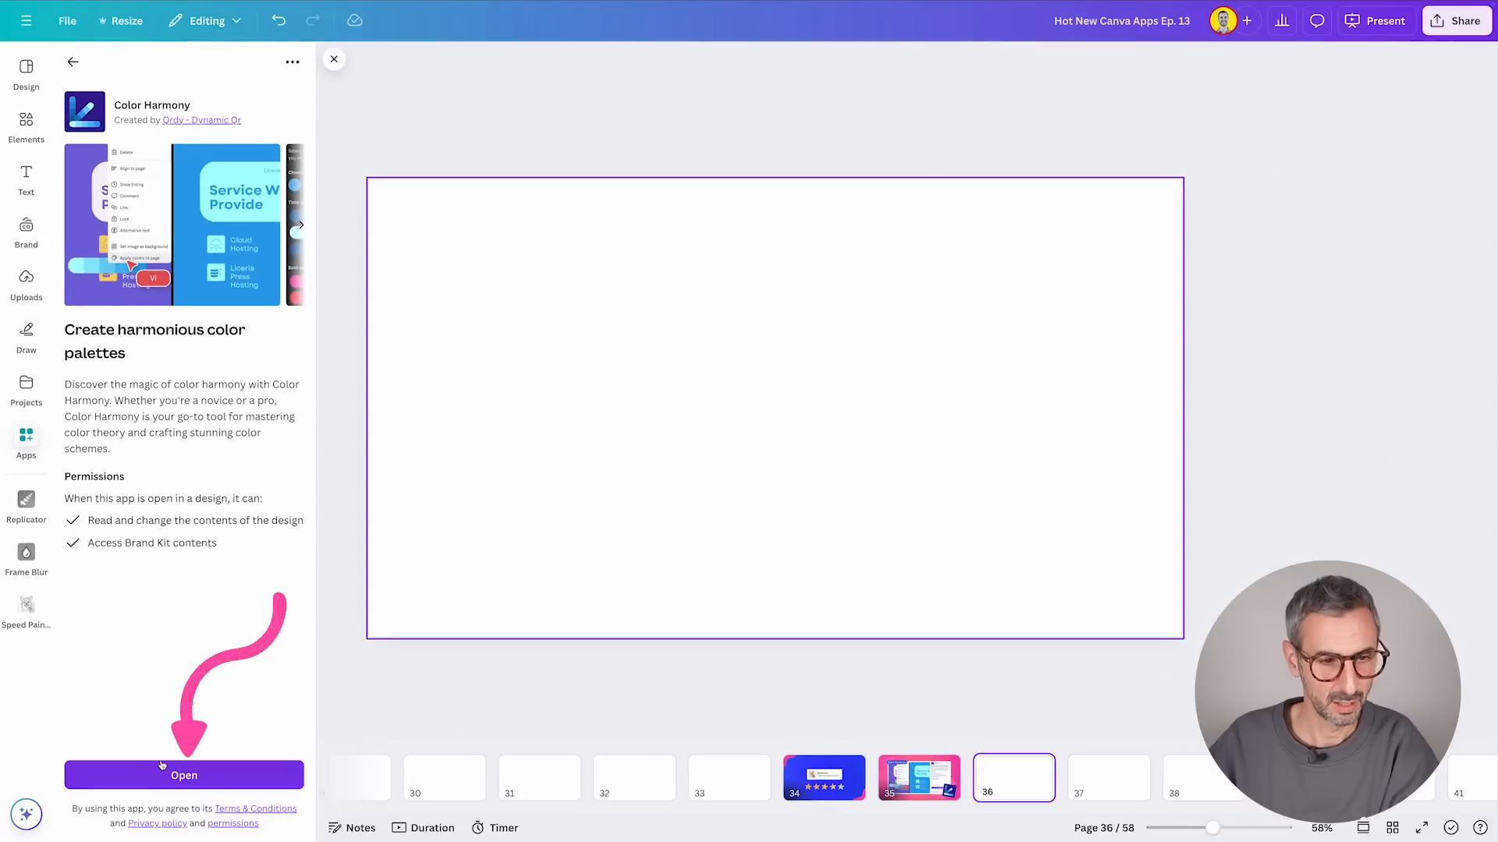
Step: Open the Color Harmony app and set its base color to the pink document color #ff46a4
{"action": "left_click", "coordinate": [174, 766]}
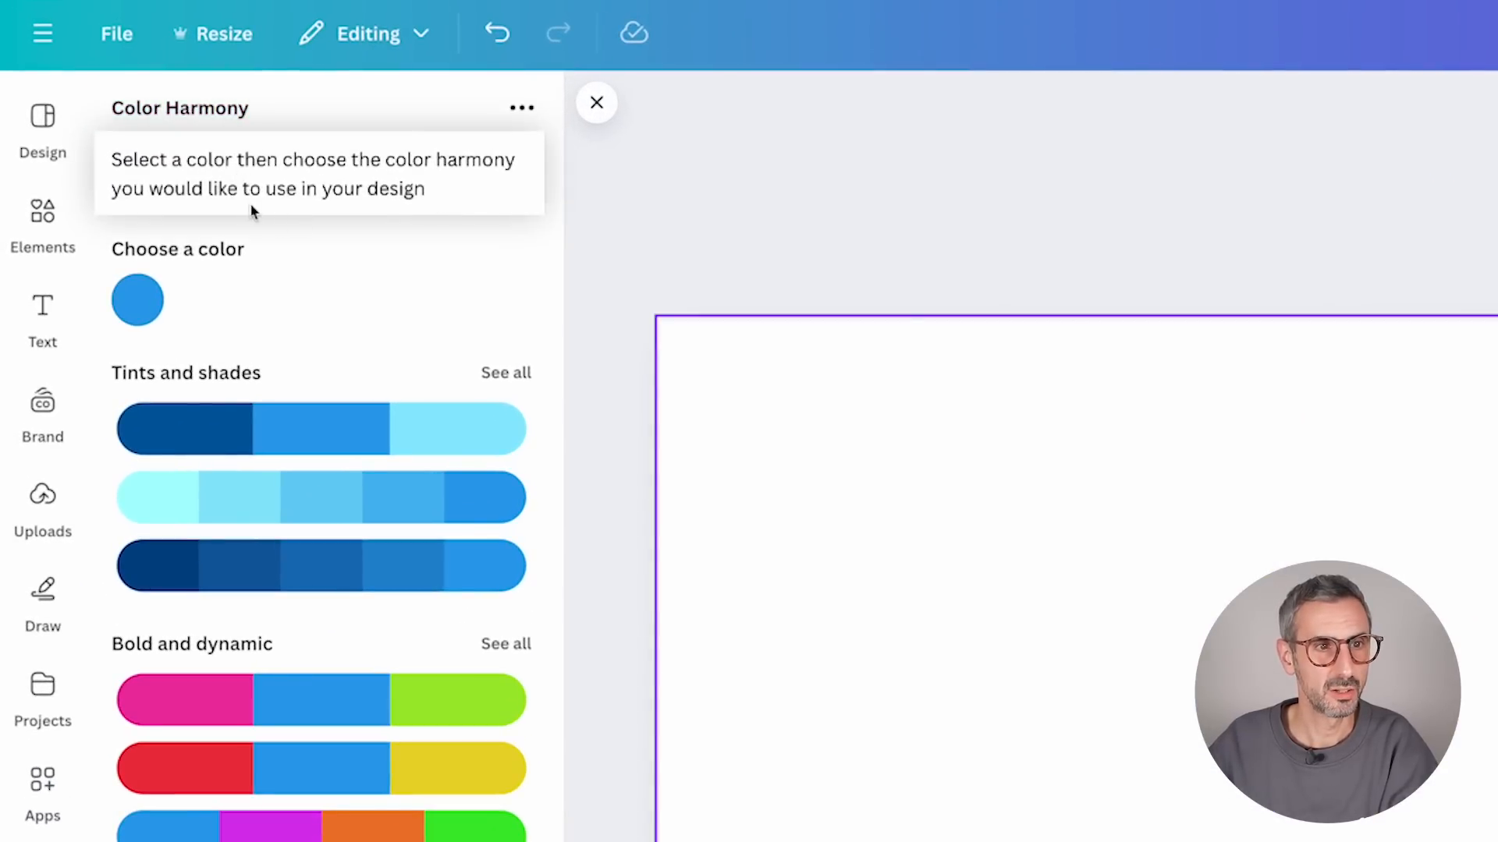
{"action": "left_click", "coordinate": [142, 298]}
{"action": "left_click", "coordinate": [157, 498]}
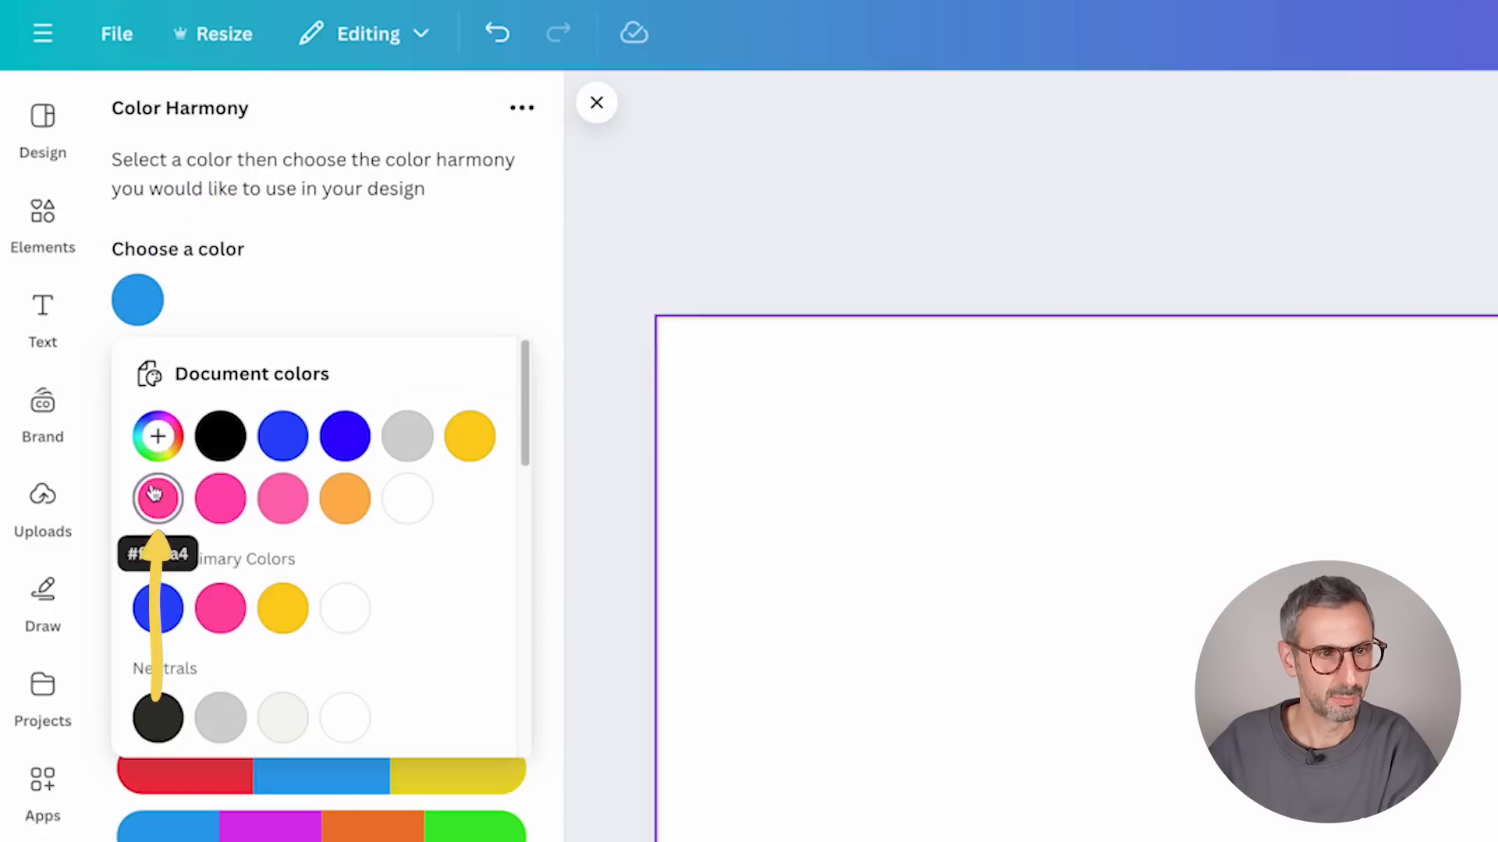
{"action": "left_click", "coordinate": [303, 291]}
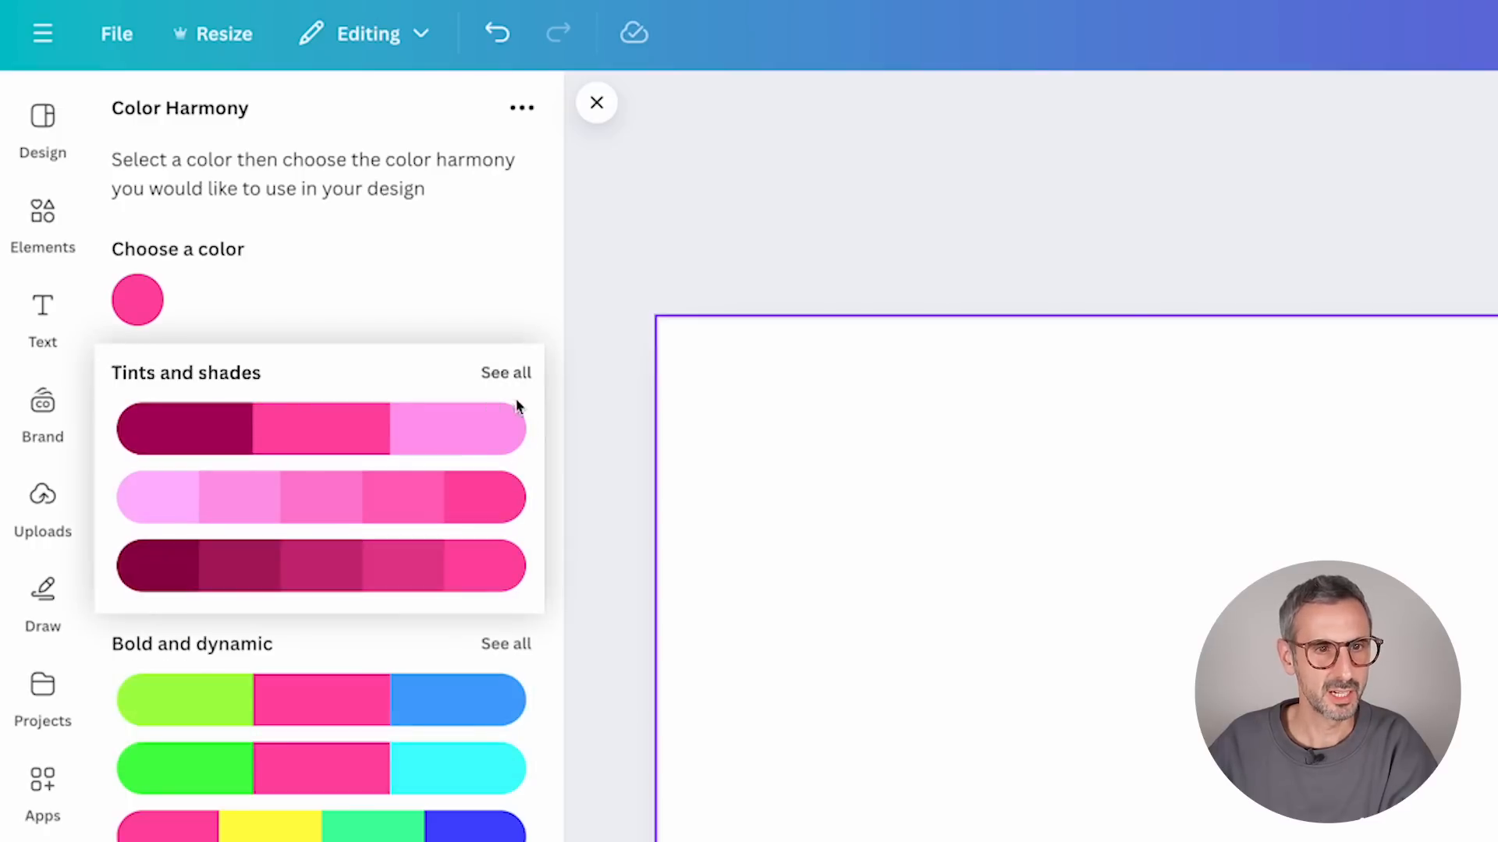
Step: Examine the full Tints and shades and Bold and dynamic palette lists for the pink base color
{"action": "left_click", "coordinate": [509, 372]}
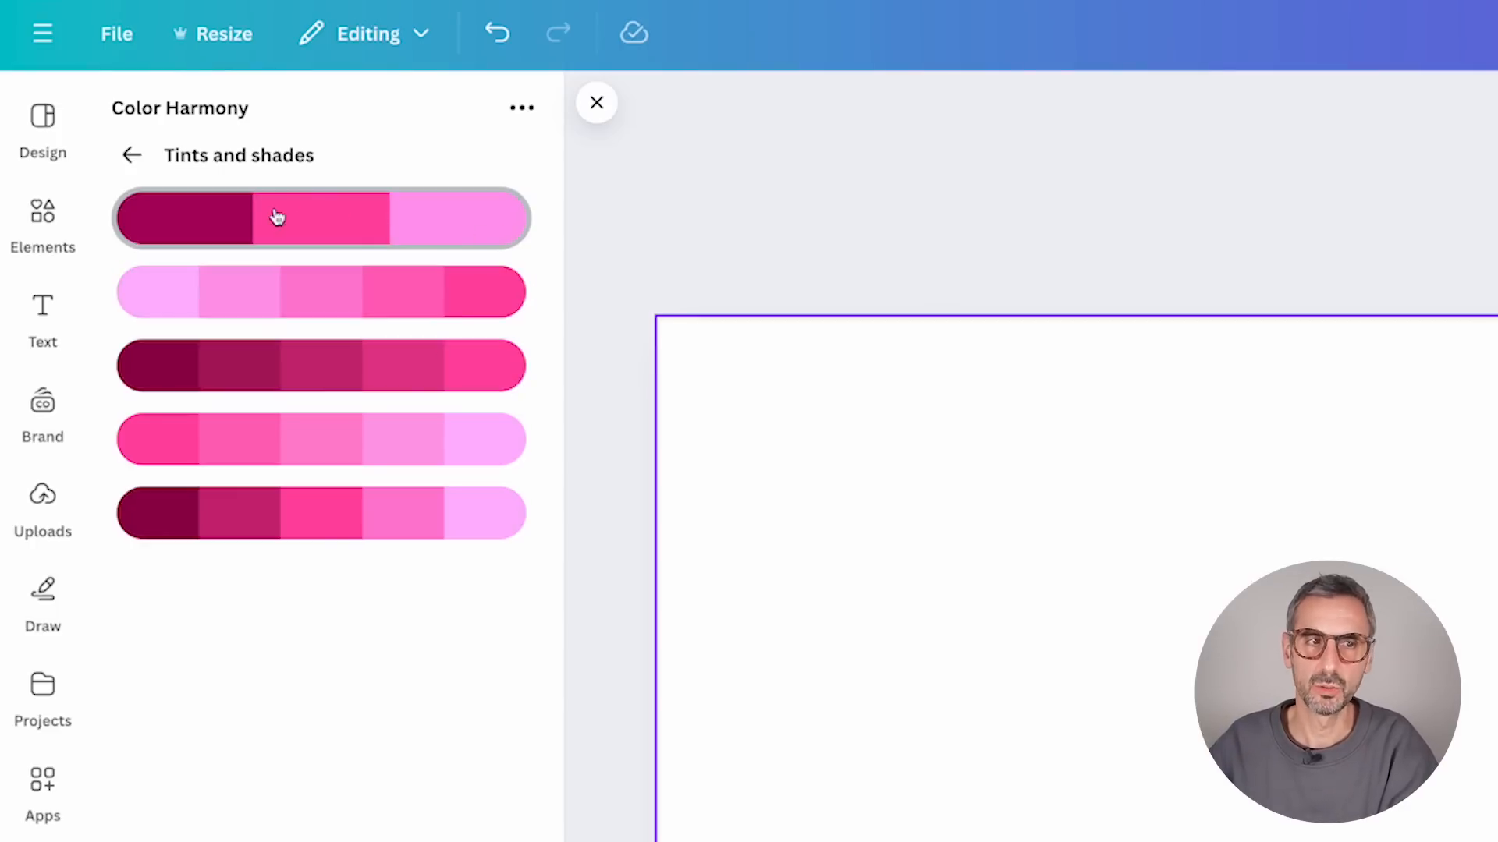
{"action": "left_click", "coordinate": [132, 154]}
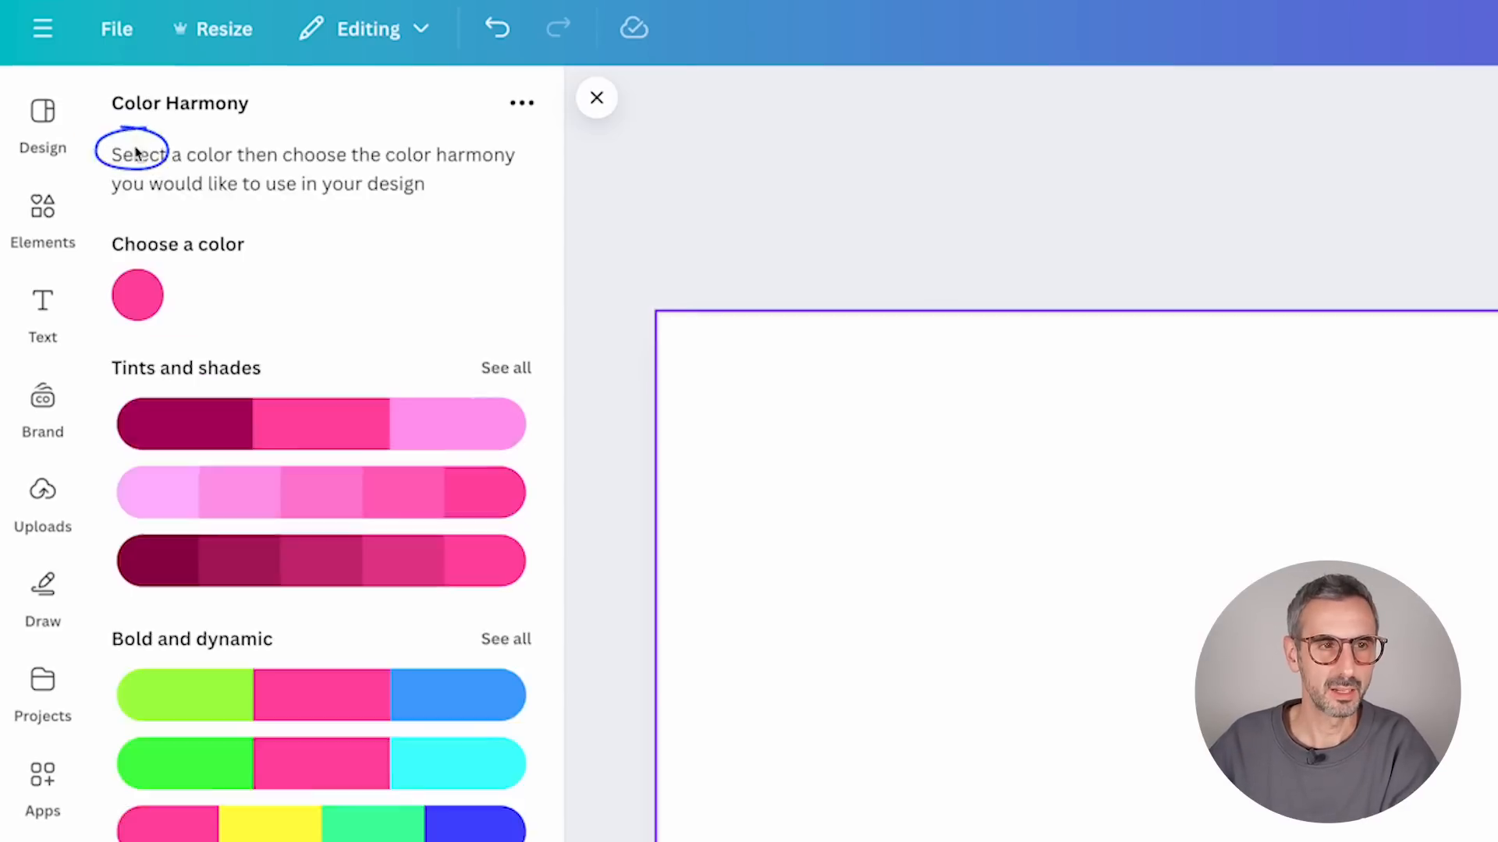
{"action": "scroll", "coordinate": [267, 301], "scroll_direction": "down", "scroll_amount": 4}
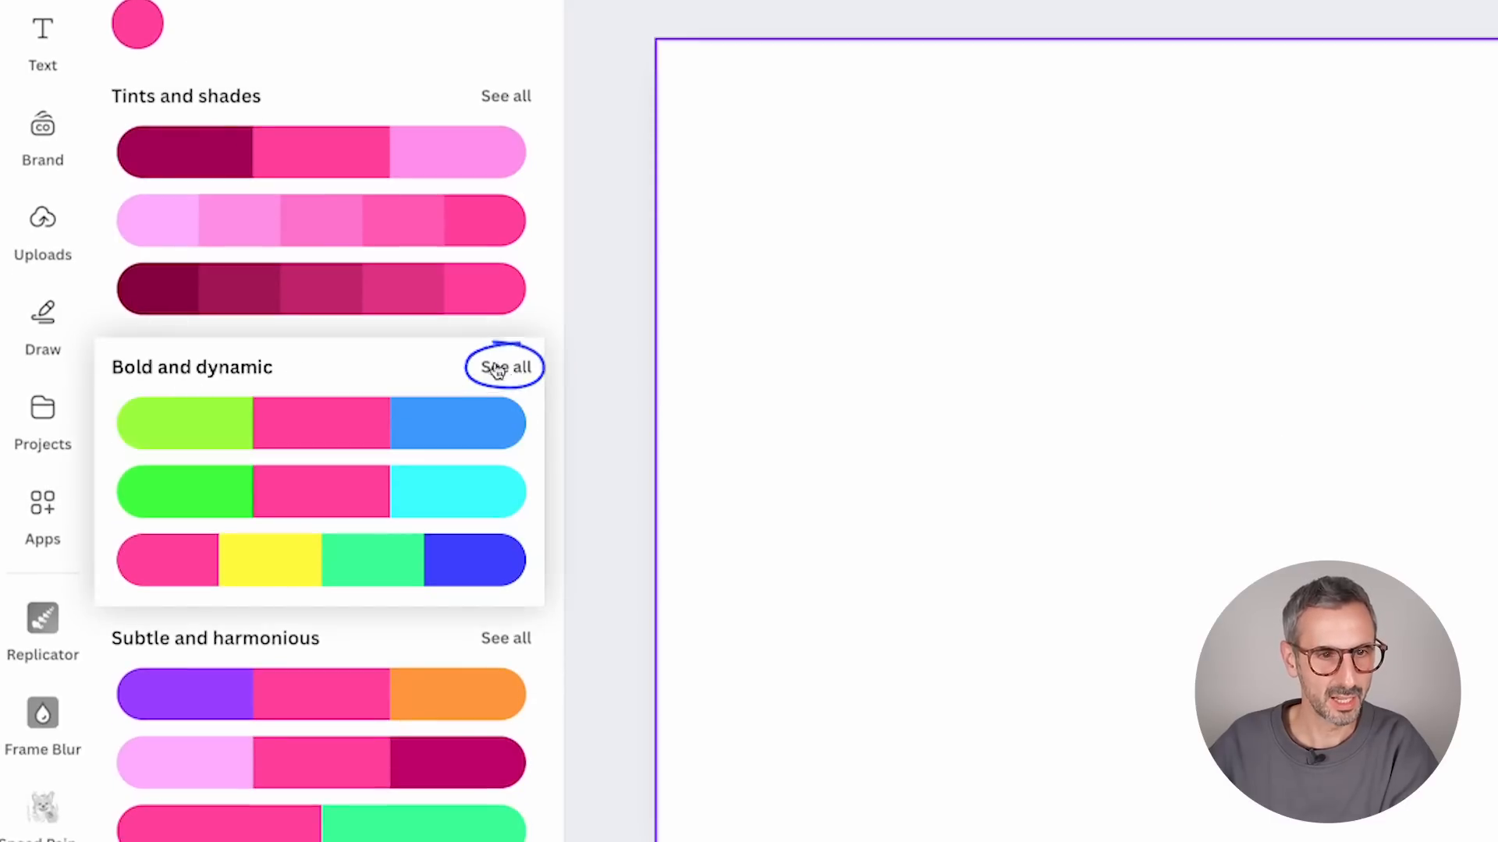
{"action": "left_click", "coordinate": [504, 367]}
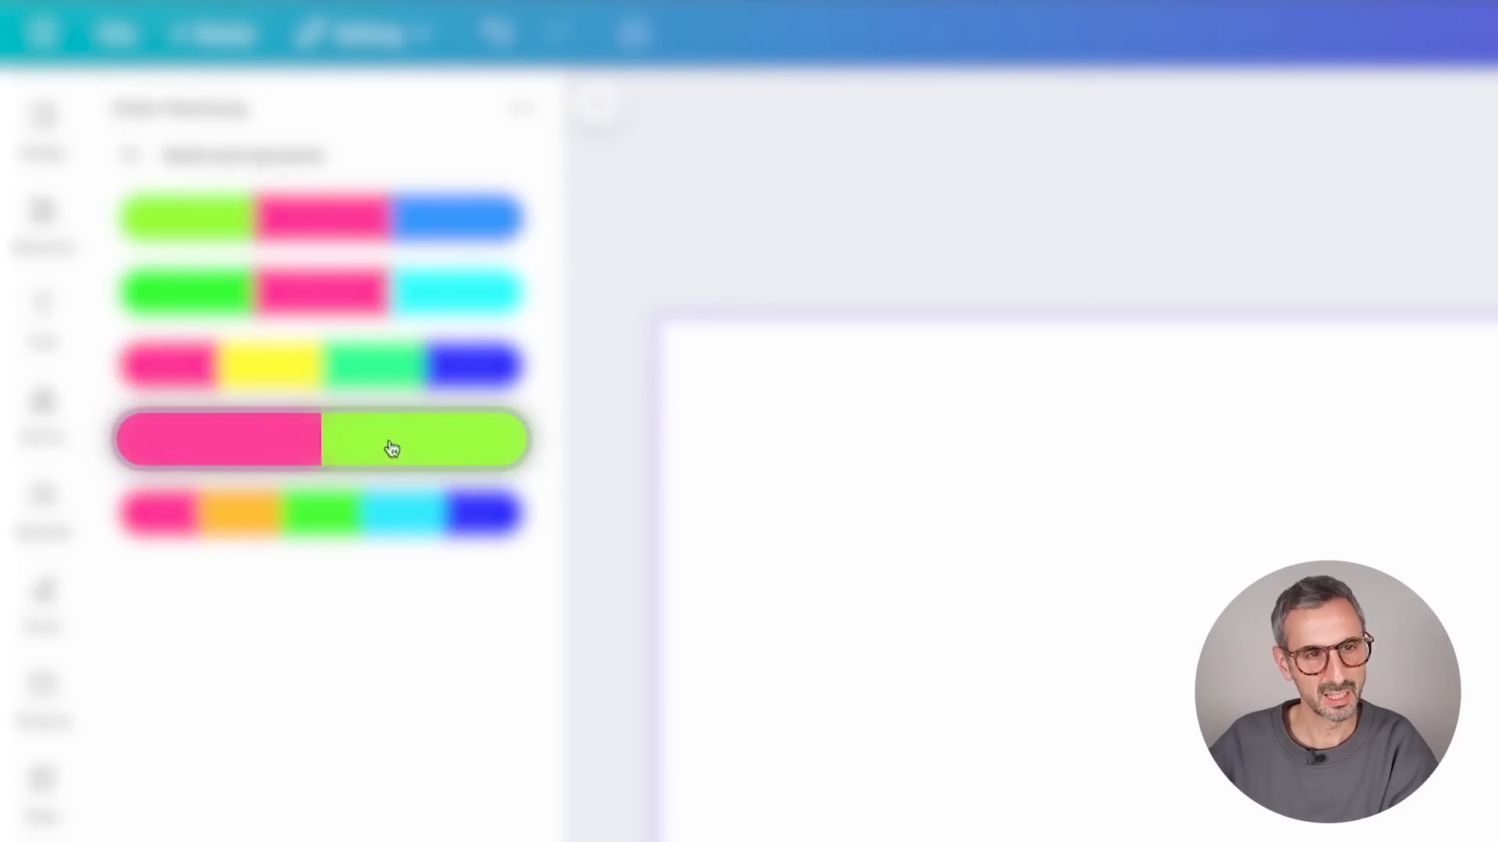
{"action": "left_click", "coordinate": [132, 156]}
Step: Copy the base color's hex code #FF46A4 from Color Harmony and enter it as the picked color on Canva's Color wheel page
{"action": "left_click", "coordinate": [139, 299]}
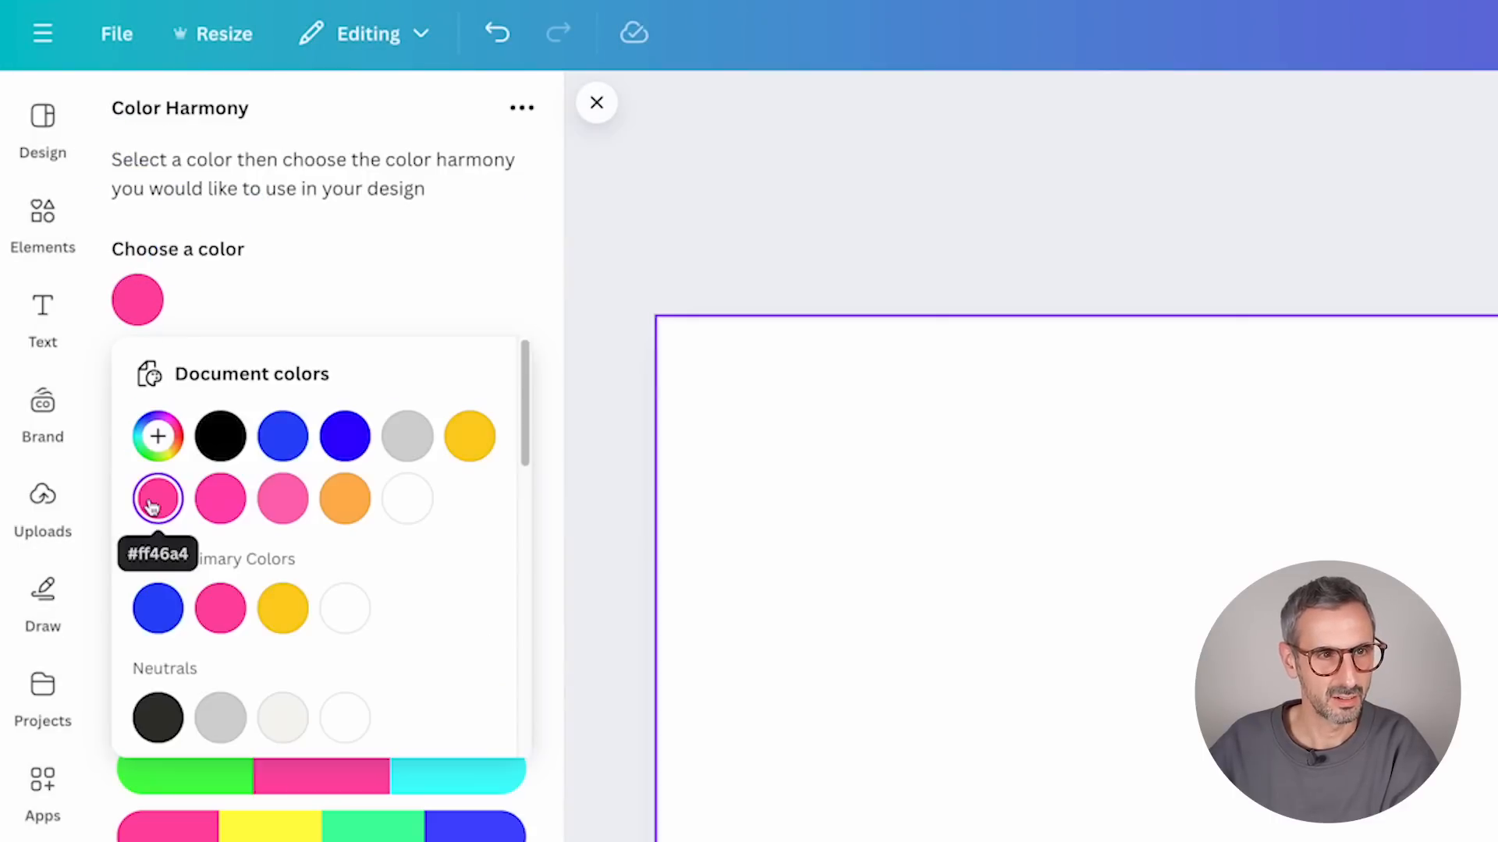
{"action": "left_click", "coordinate": [157, 436]}
{"action": "key", "text": "ctrl+c"}
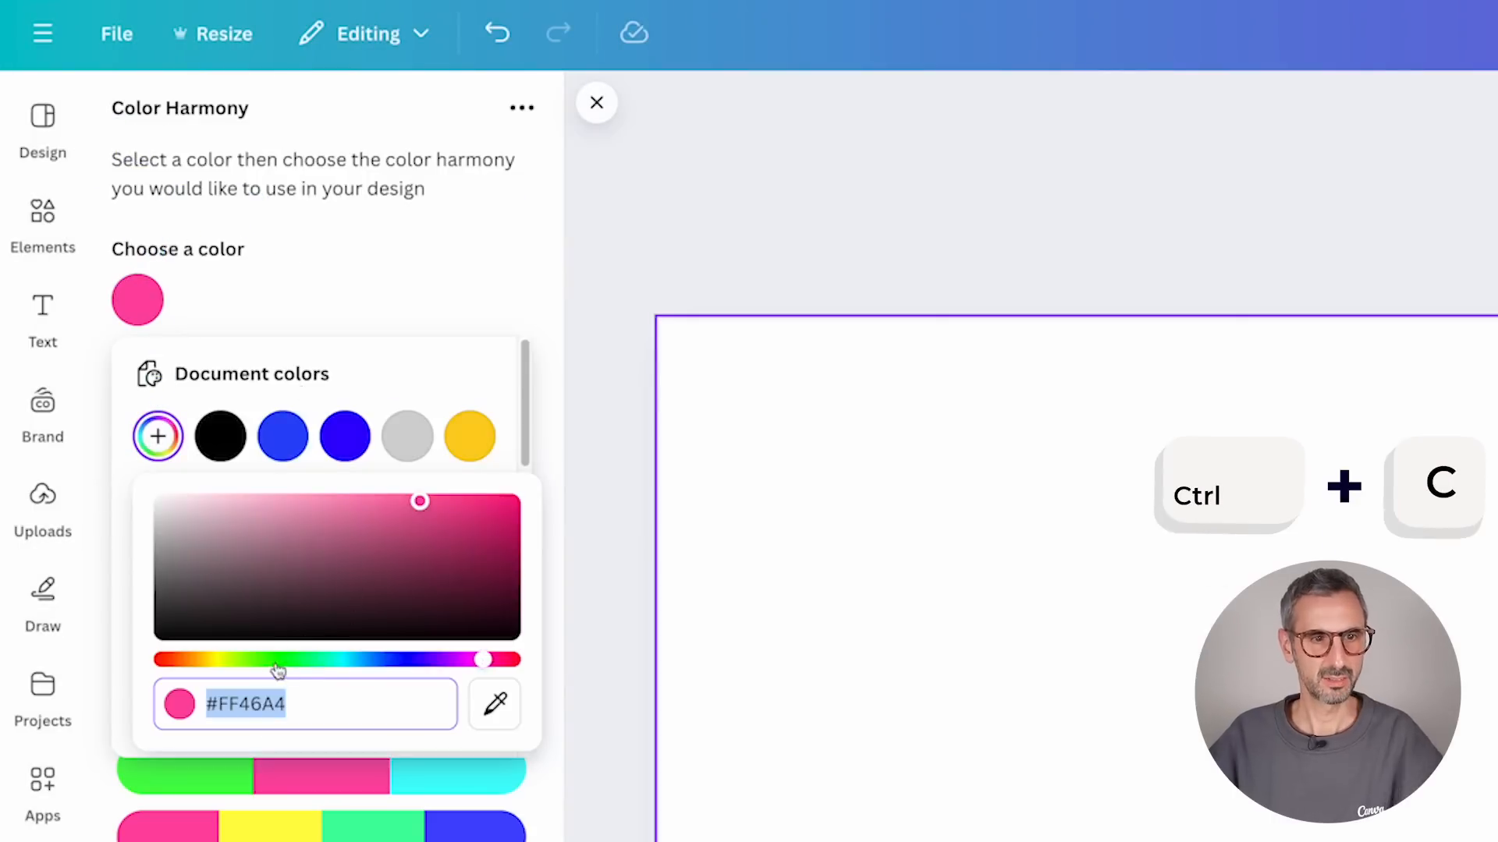
{"action": "left_click", "coordinate": [532, 318]}
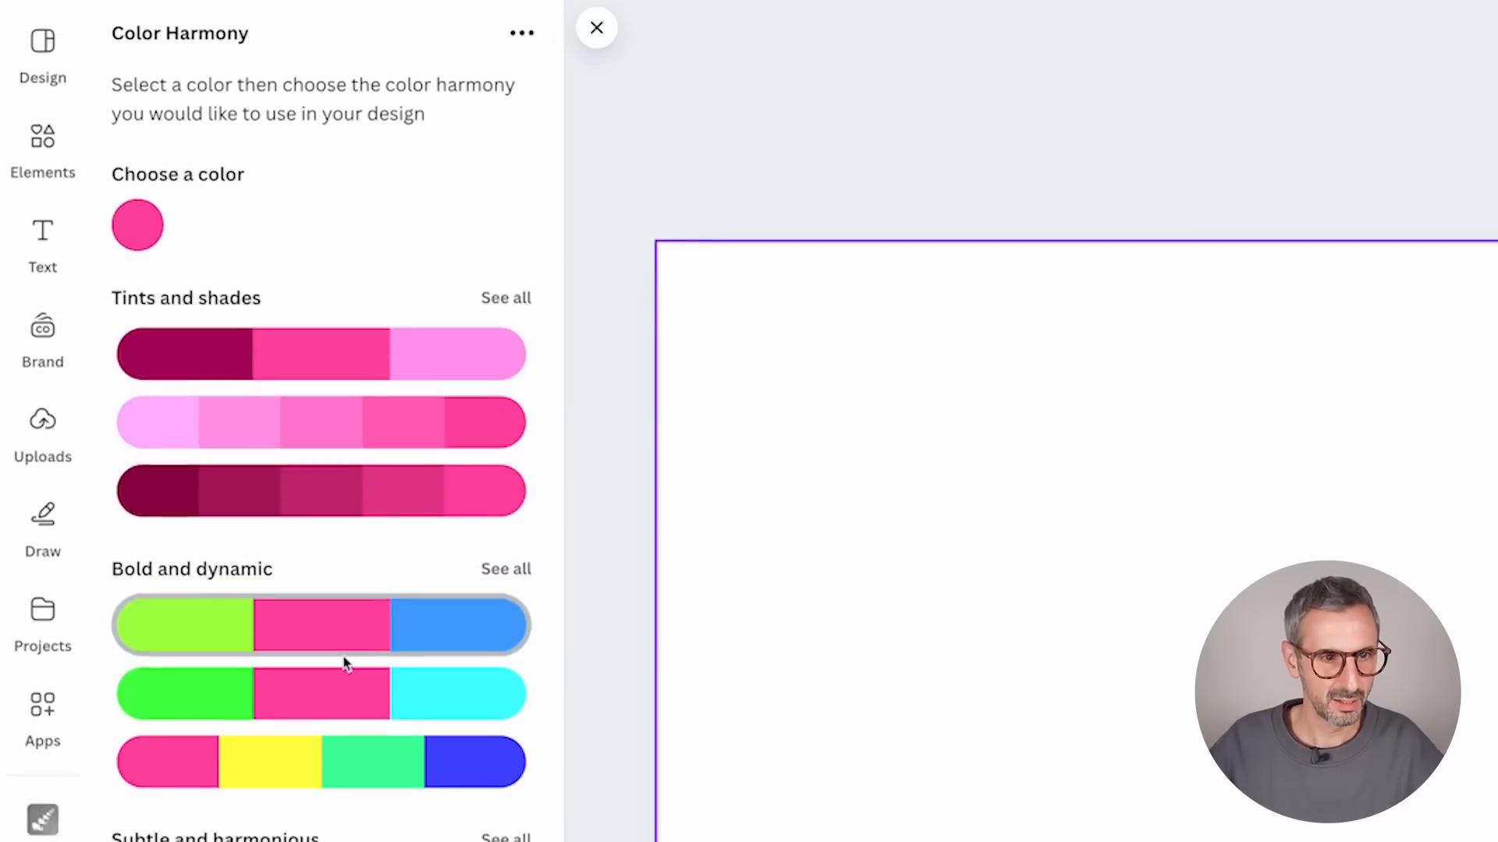
{"action": "left_click", "coordinate": [506, 569]}
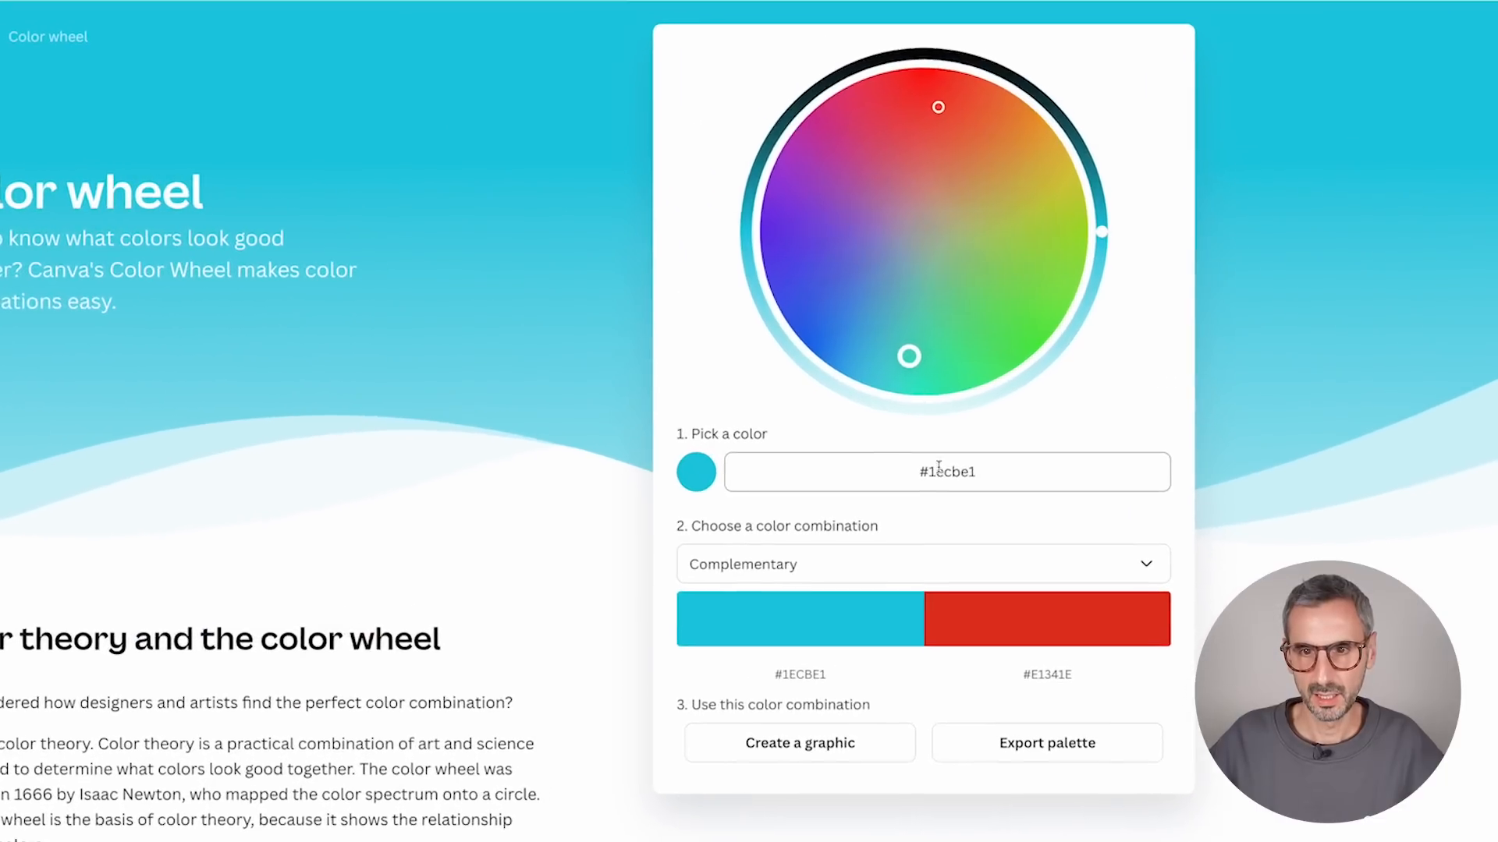
{"action": "left_click", "coordinate": [1022, 414]}
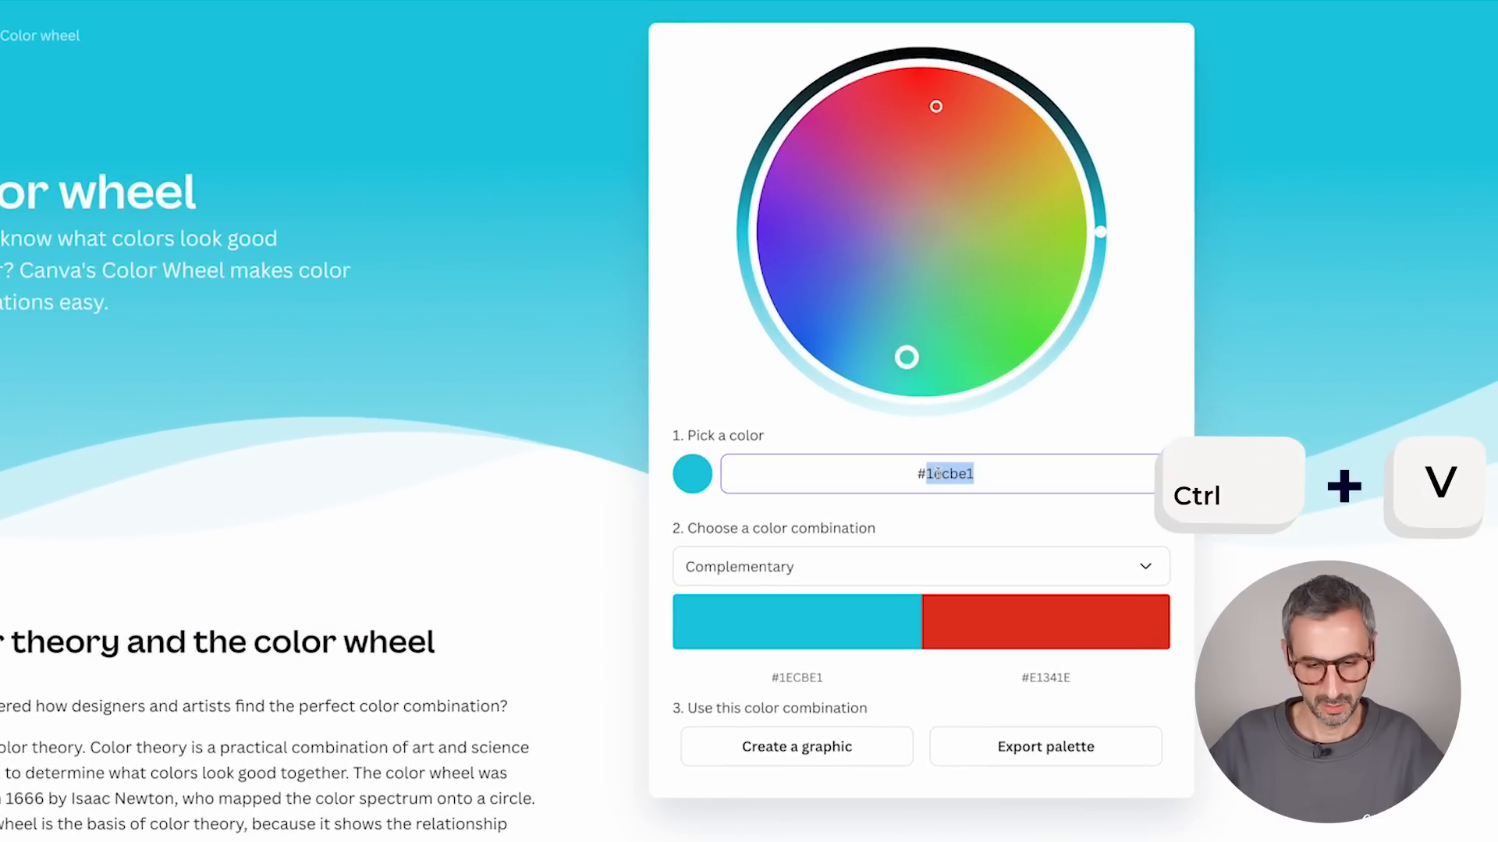
{"action": "key", "text": "ctrl+v"}
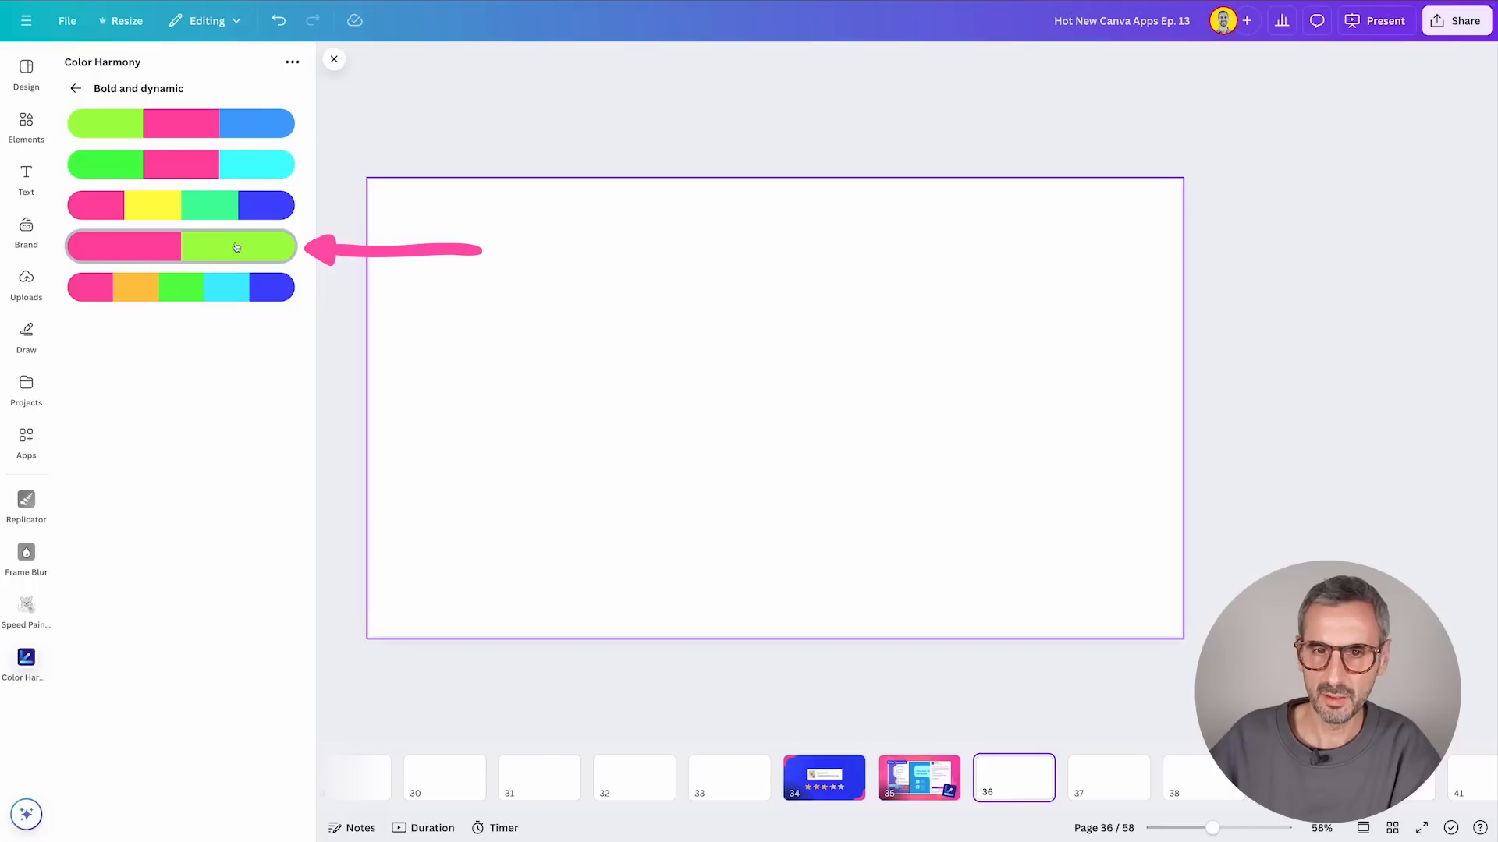
Step: Add the two-color pink and green palette to the page, separate its shape from its image, and remove both elements
{"action": "left_click", "coordinate": [181, 349]}
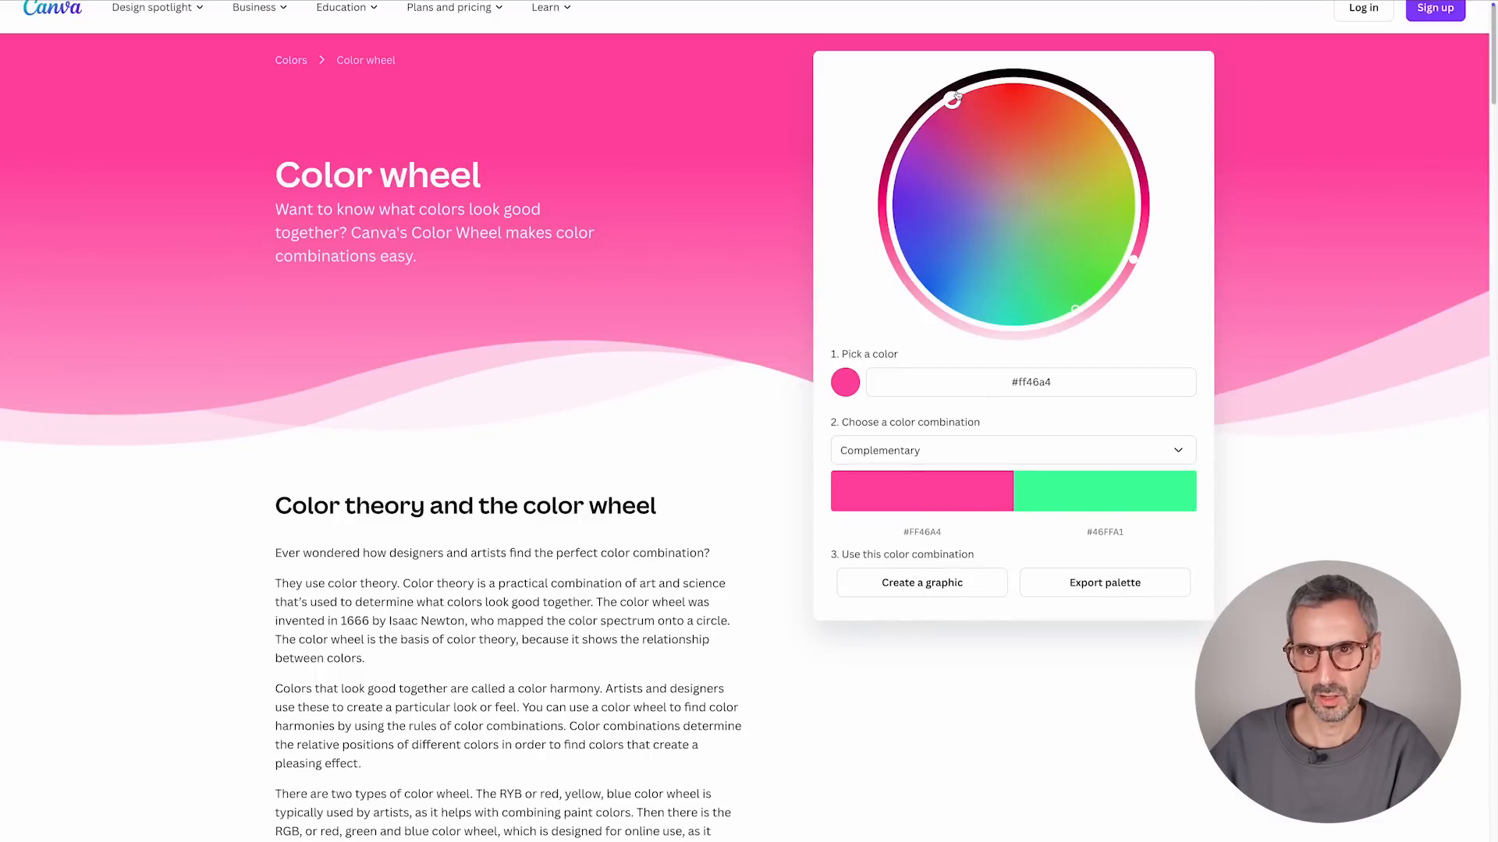
{"action": "mouse_move", "coordinate": [952, 104]}
{"action": "left_mouse_down"}
{"action": "mouse_move", "coordinate": [975, 144]}
{"action": "mouse_move", "coordinate": [928, 142]}
{"action": "mouse_move", "coordinate": [938, 110]}
{"action": "left_mouse_up"}
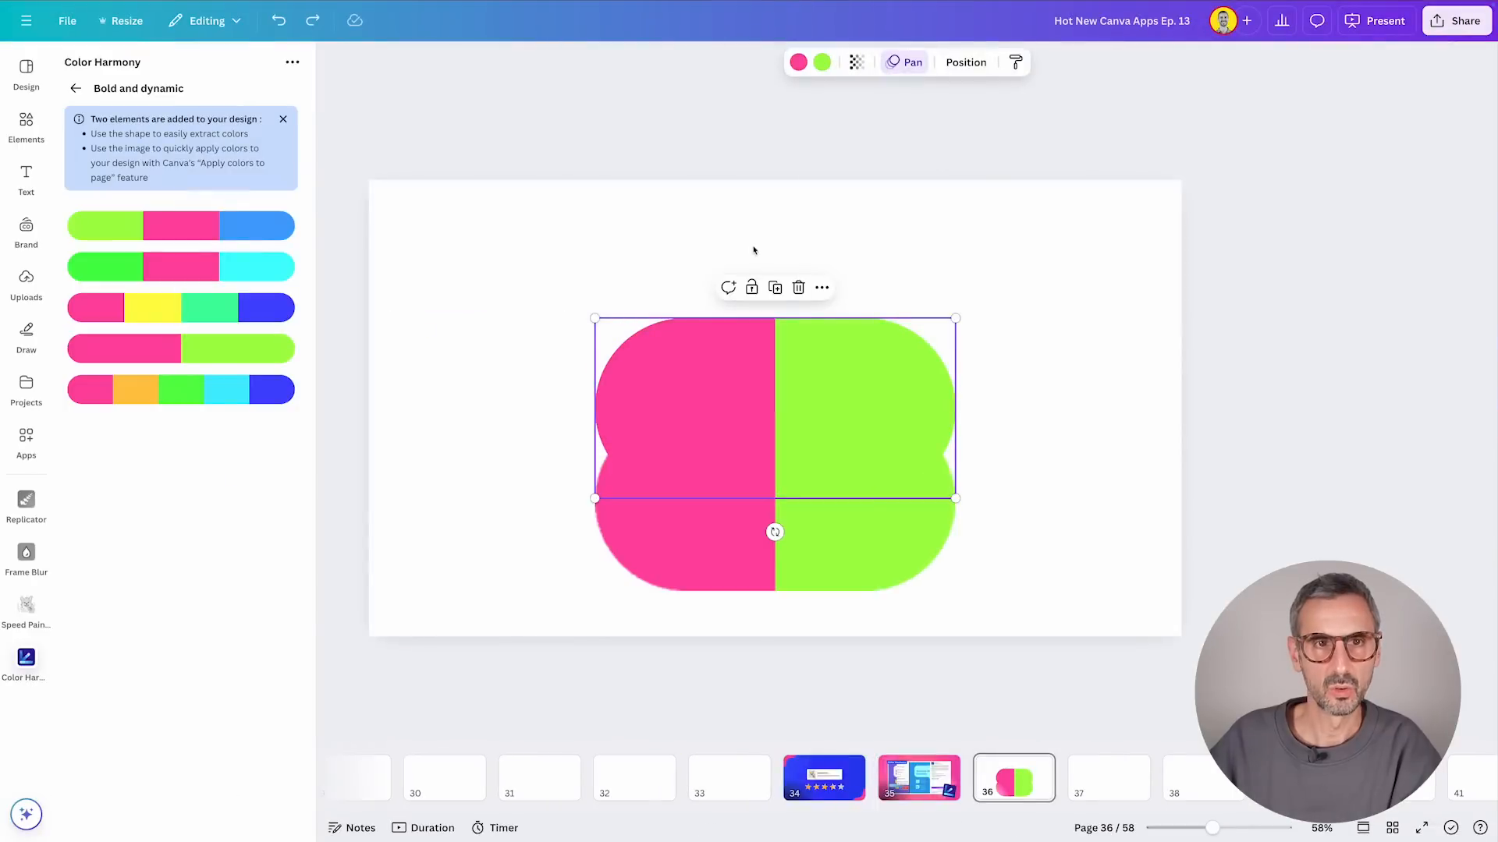
{"action": "left_click_drag", "start_coordinate": [748, 546], "coordinate": [593, 510]}
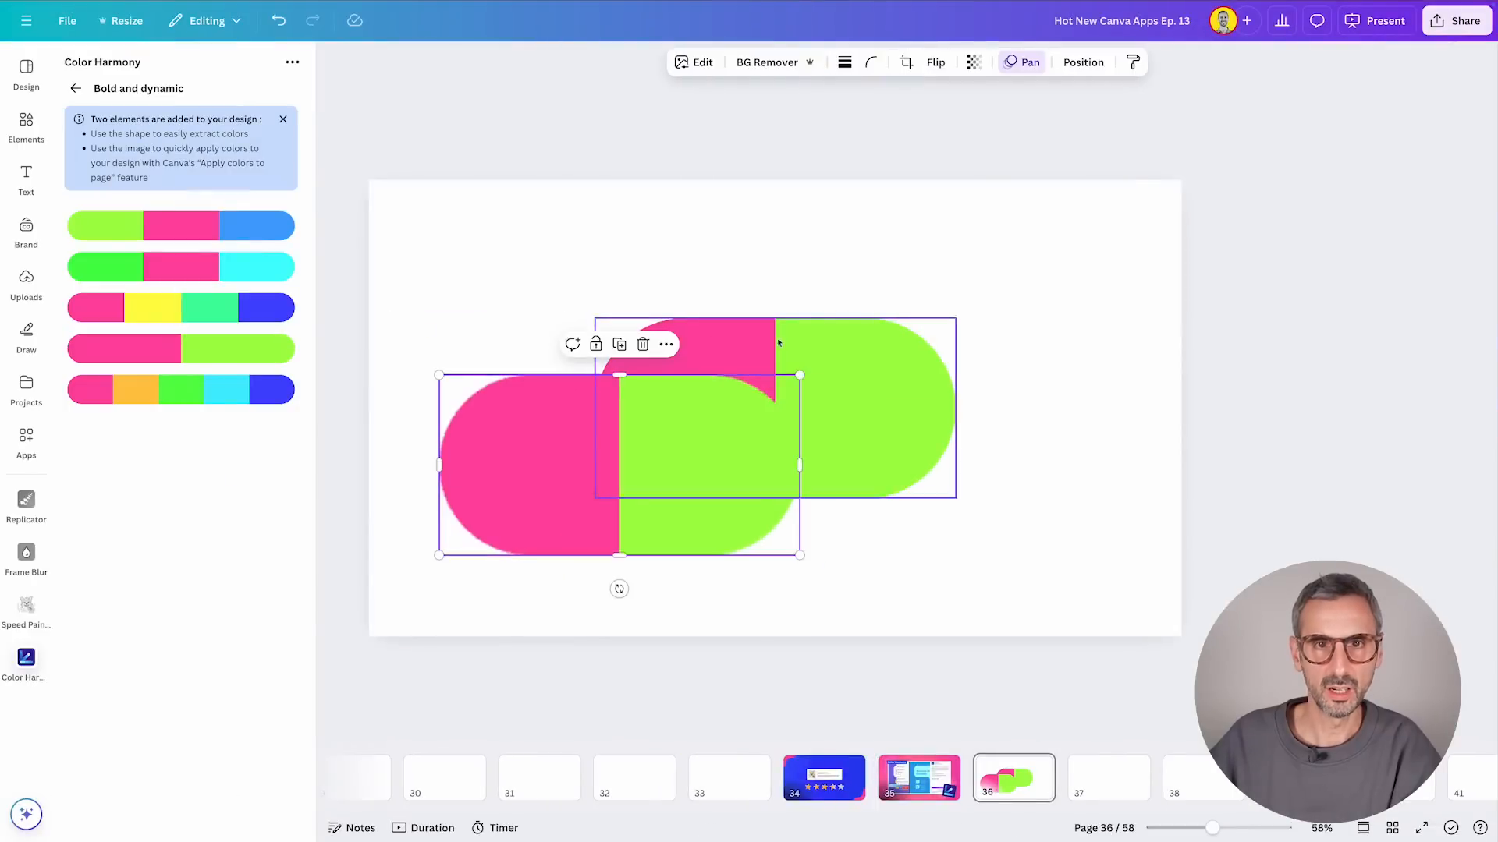
{"action": "left_click_drag", "start_coordinate": [779, 341], "coordinate": [817, 251]}
{"action": "left_click", "coordinate": [595, 545]}
{"action": "left_click", "coordinate": [581, 312]}
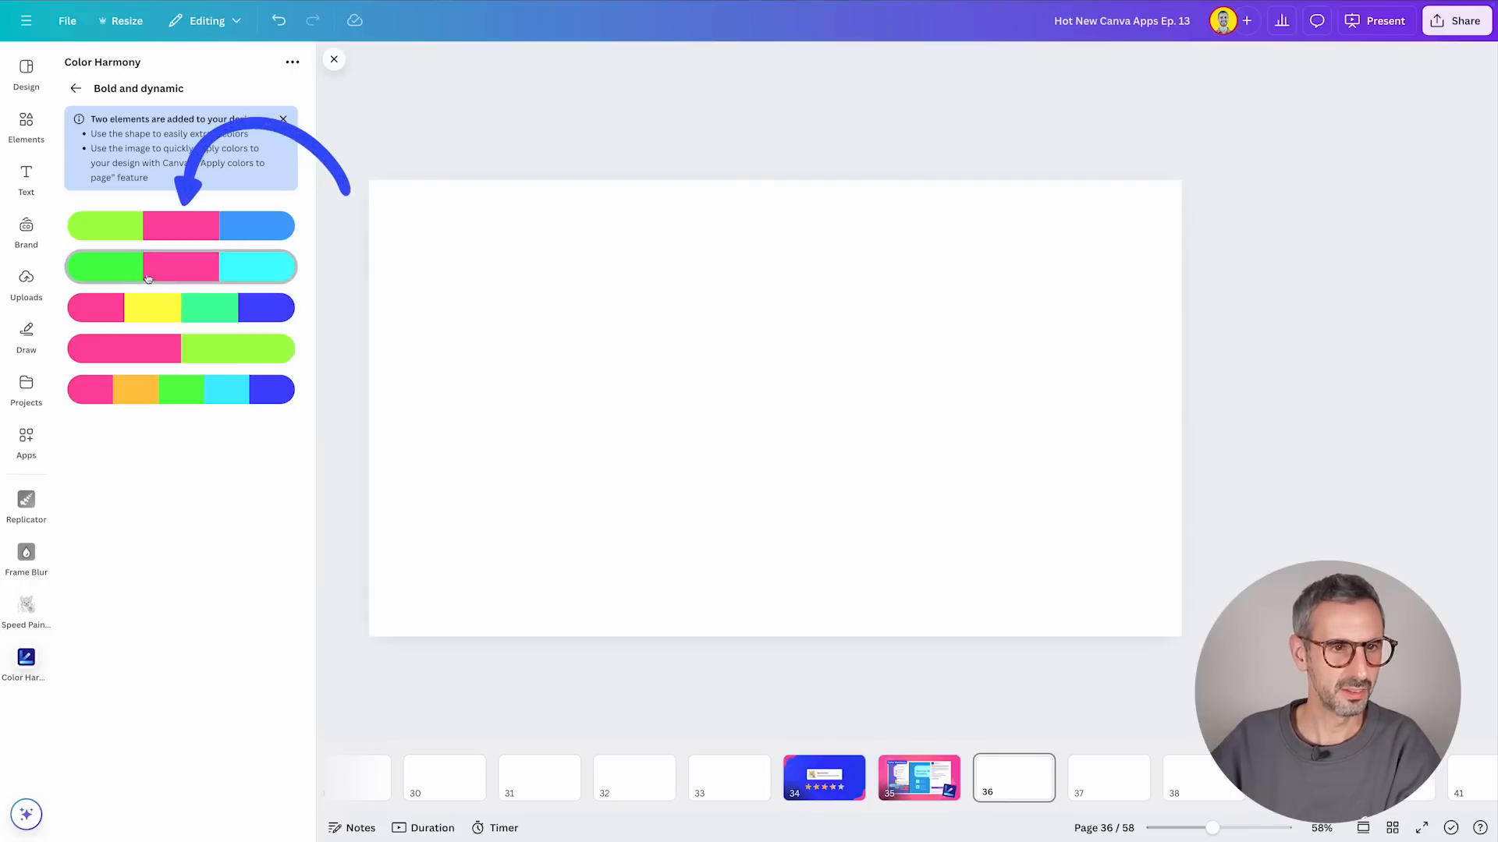
Step: Add the green, pink and blue Bold and dynamic palette to the page and place its shape above its image without overlap
{"action": "left_click", "coordinate": [175, 225]}
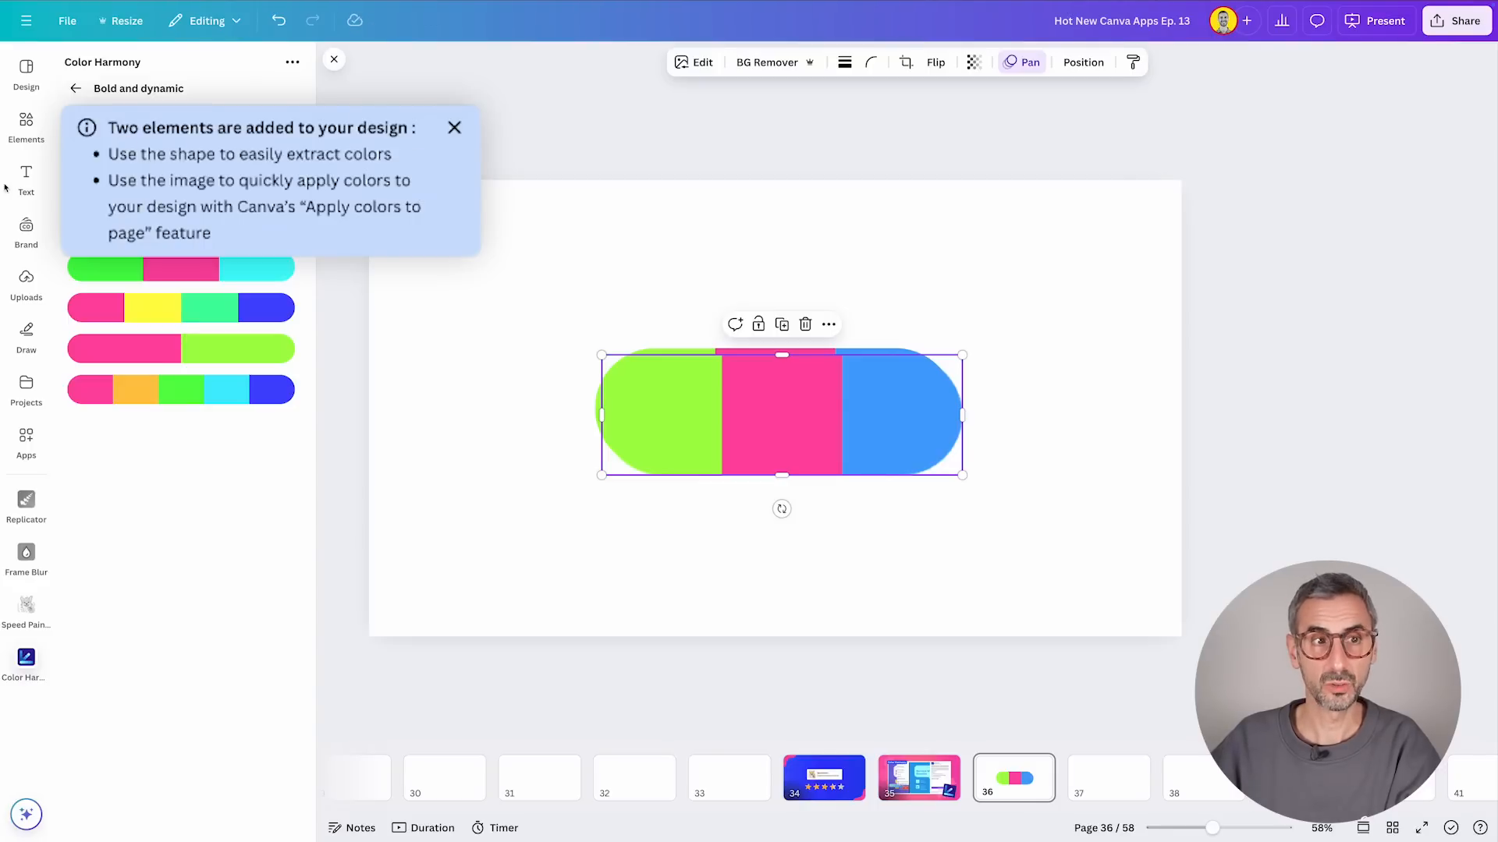
{"action": "left_click_drag", "start_coordinate": [822, 429], "coordinate": [829, 484]}
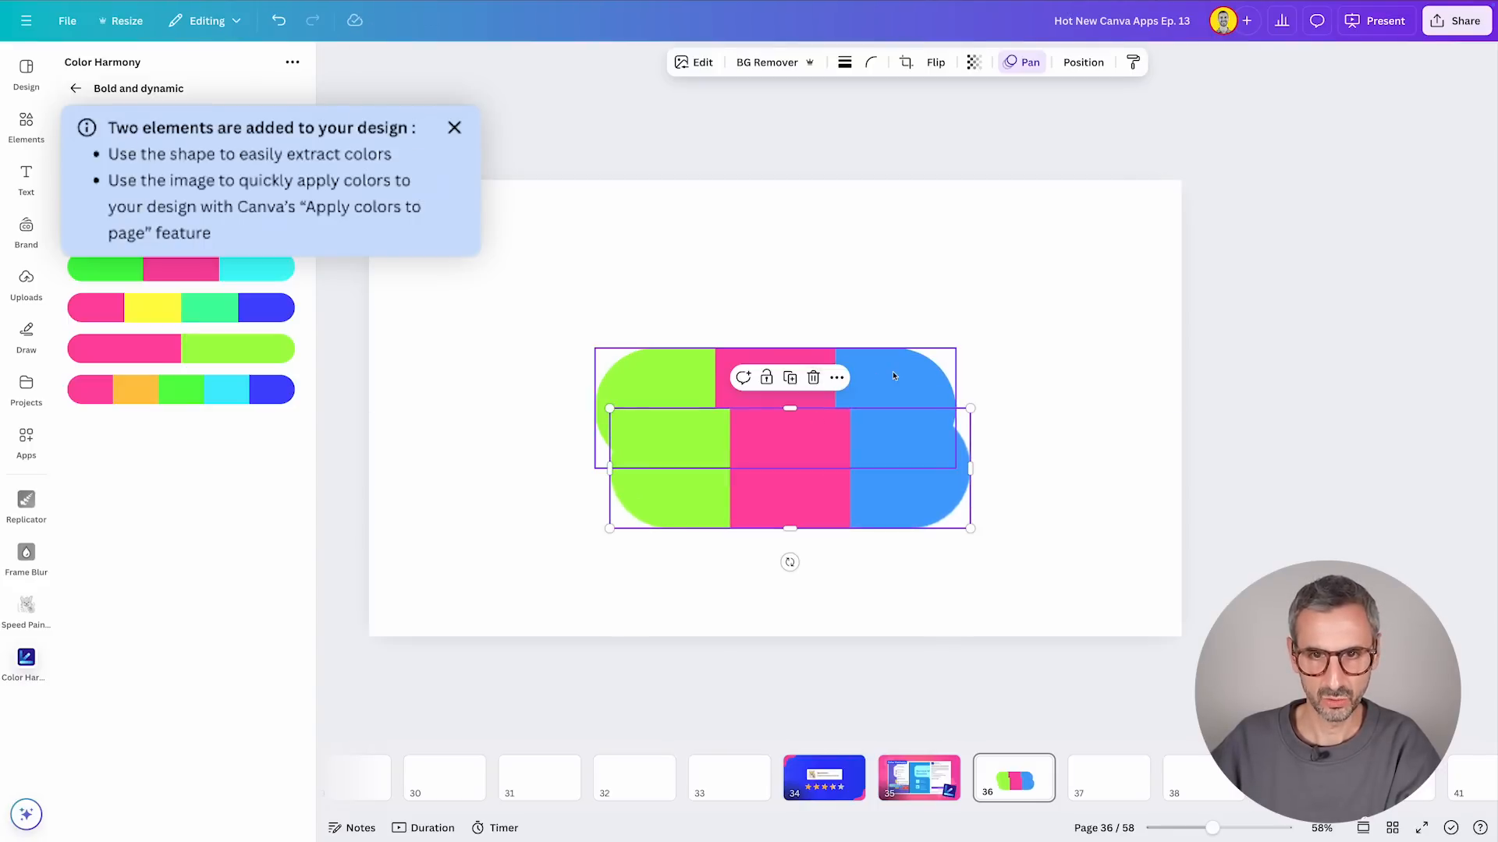
{"action": "left_click_drag", "start_coordinate": [894, 372], "coordinate": [806, 284]}
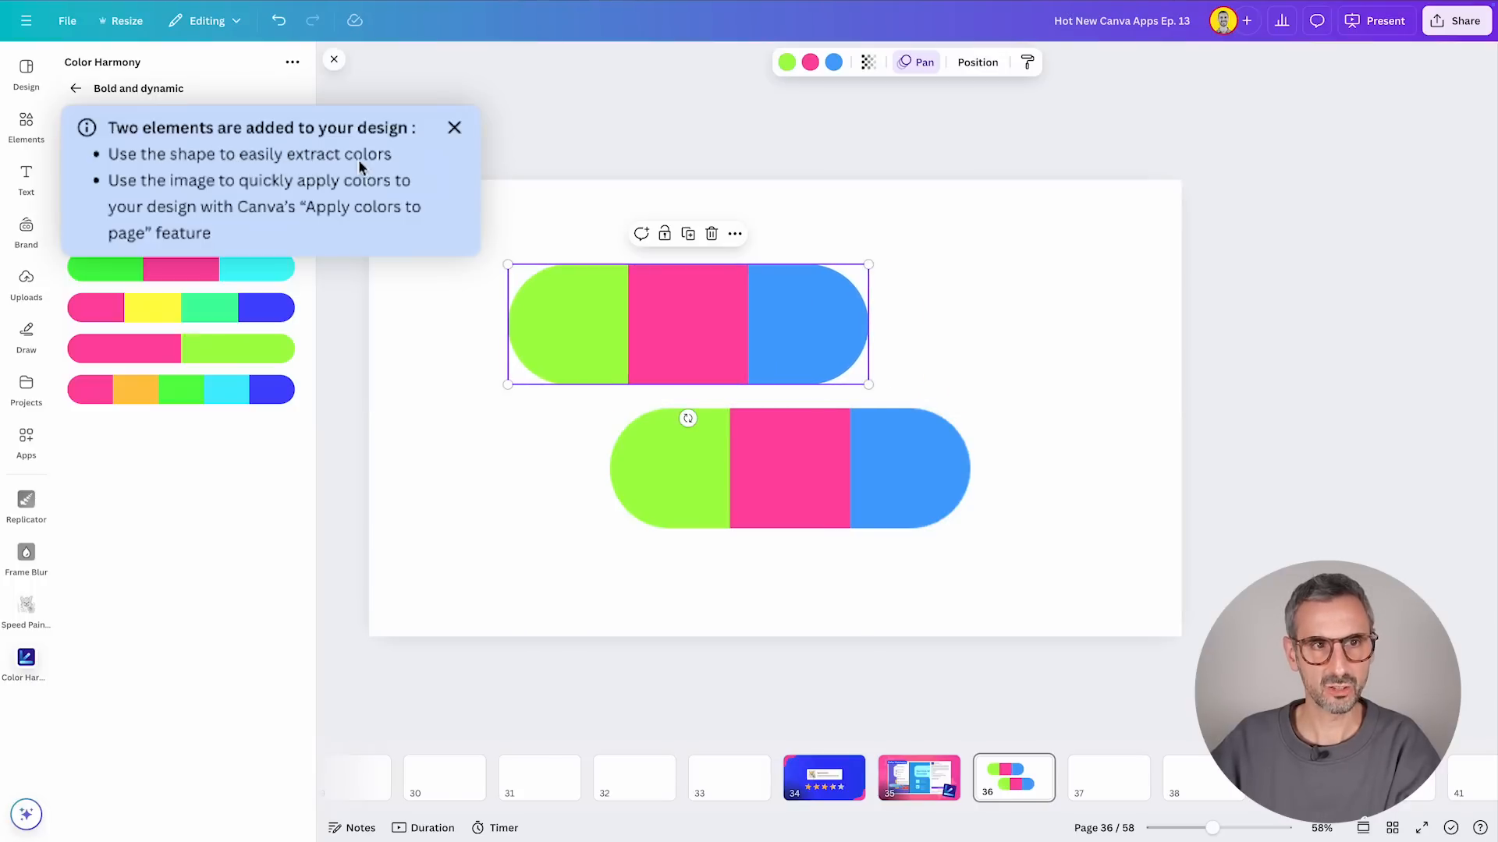
{"action": "mouse_move", "coordinate": [659, 294]}
{"action": "left_mouse_down"}
{"action": "mouse_move", "coordinate": [752, 297]}
{"action": "mouse_move", "coordinate": [654, 281]}
{"action": "left_mouse_up"}
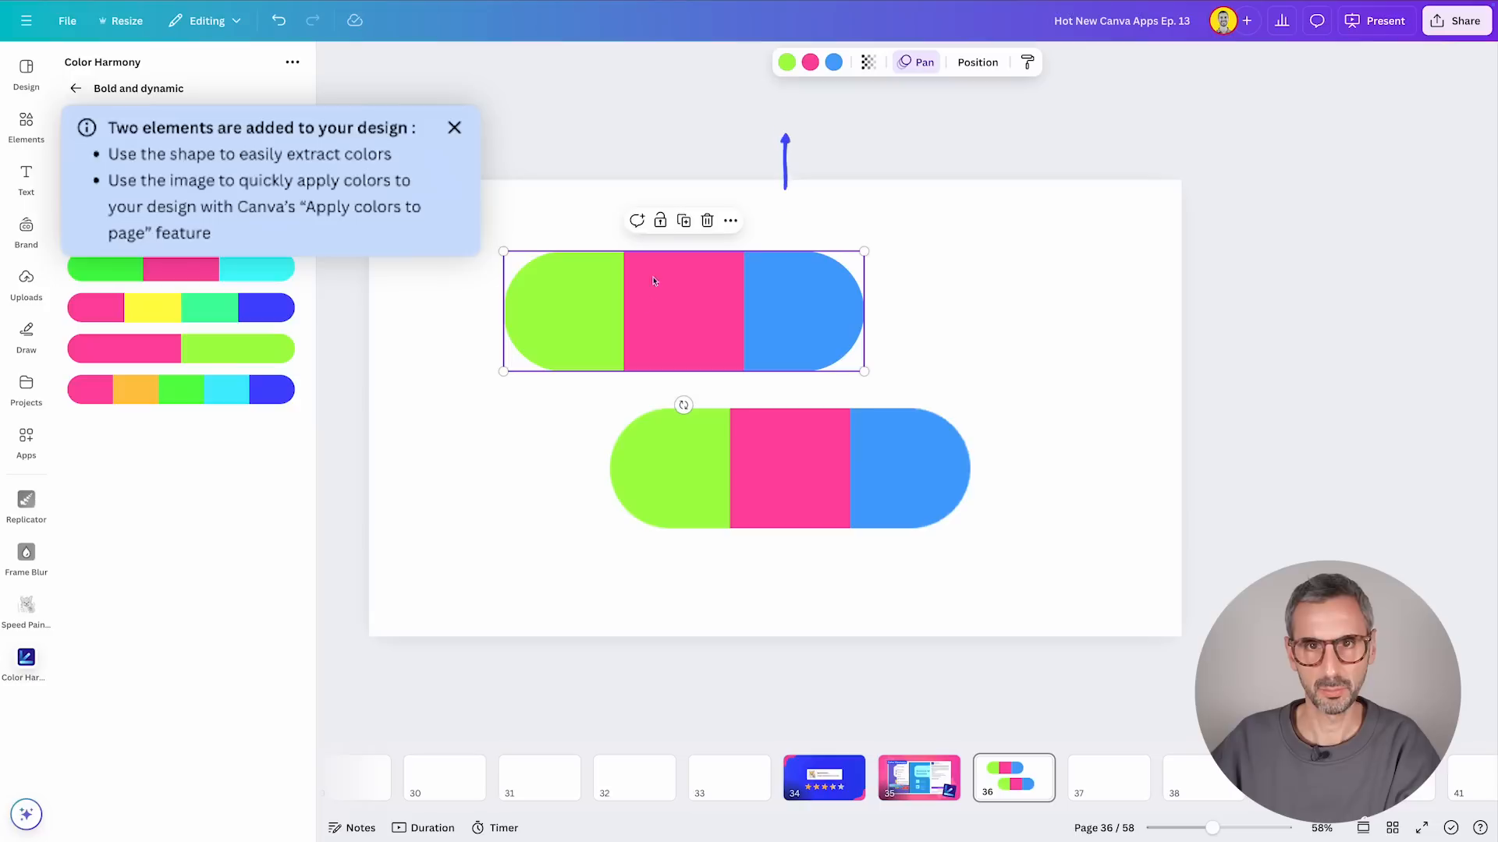
{"action": "left_click", "coordinate": [775, 497]}
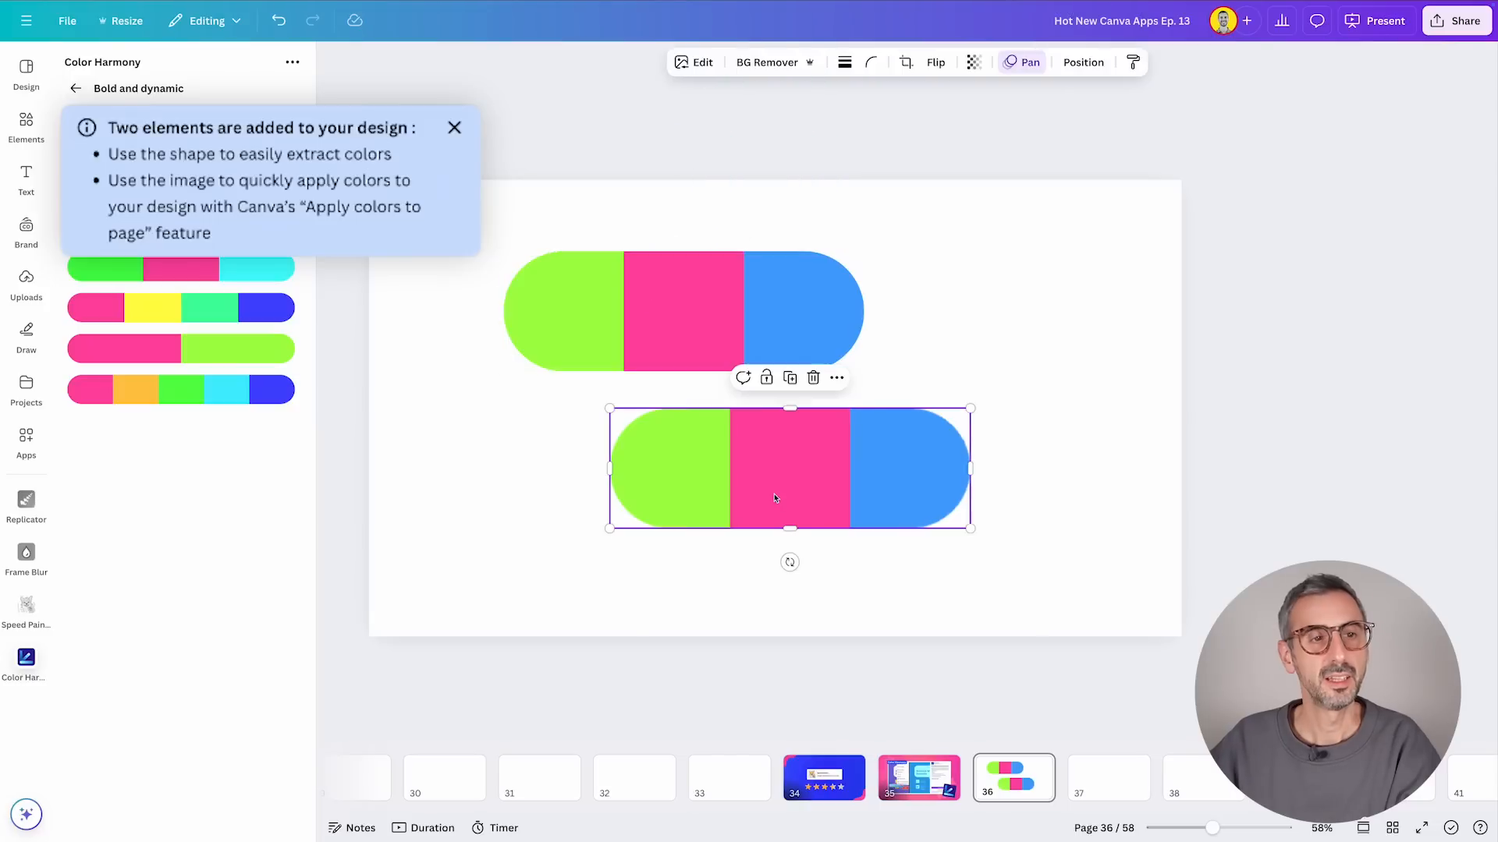
{"action": "mouse_move", "coordinate": [696, 452]}
{"action": "left_mouse_down"}
{"action": "mouse_move", "coordinate": [712, 444]}
{"action": "mouse_move", "coordinate": [695, 457]}
{"action": "left_mouse_up"}
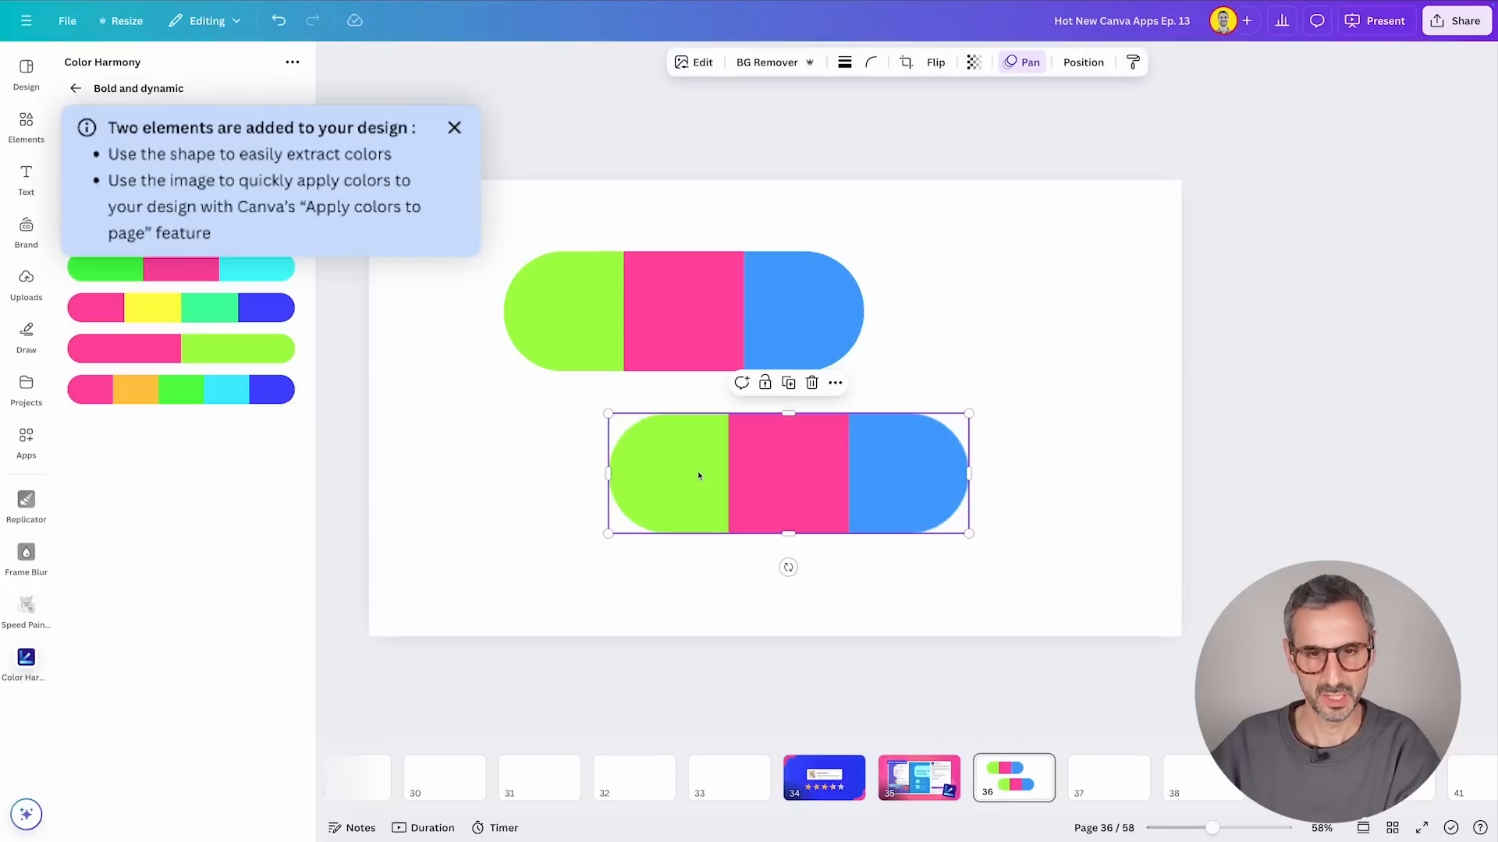
{"action": "left_click_drag", "start_coordinate": [699, 475], "coordinate": [648, 477]}
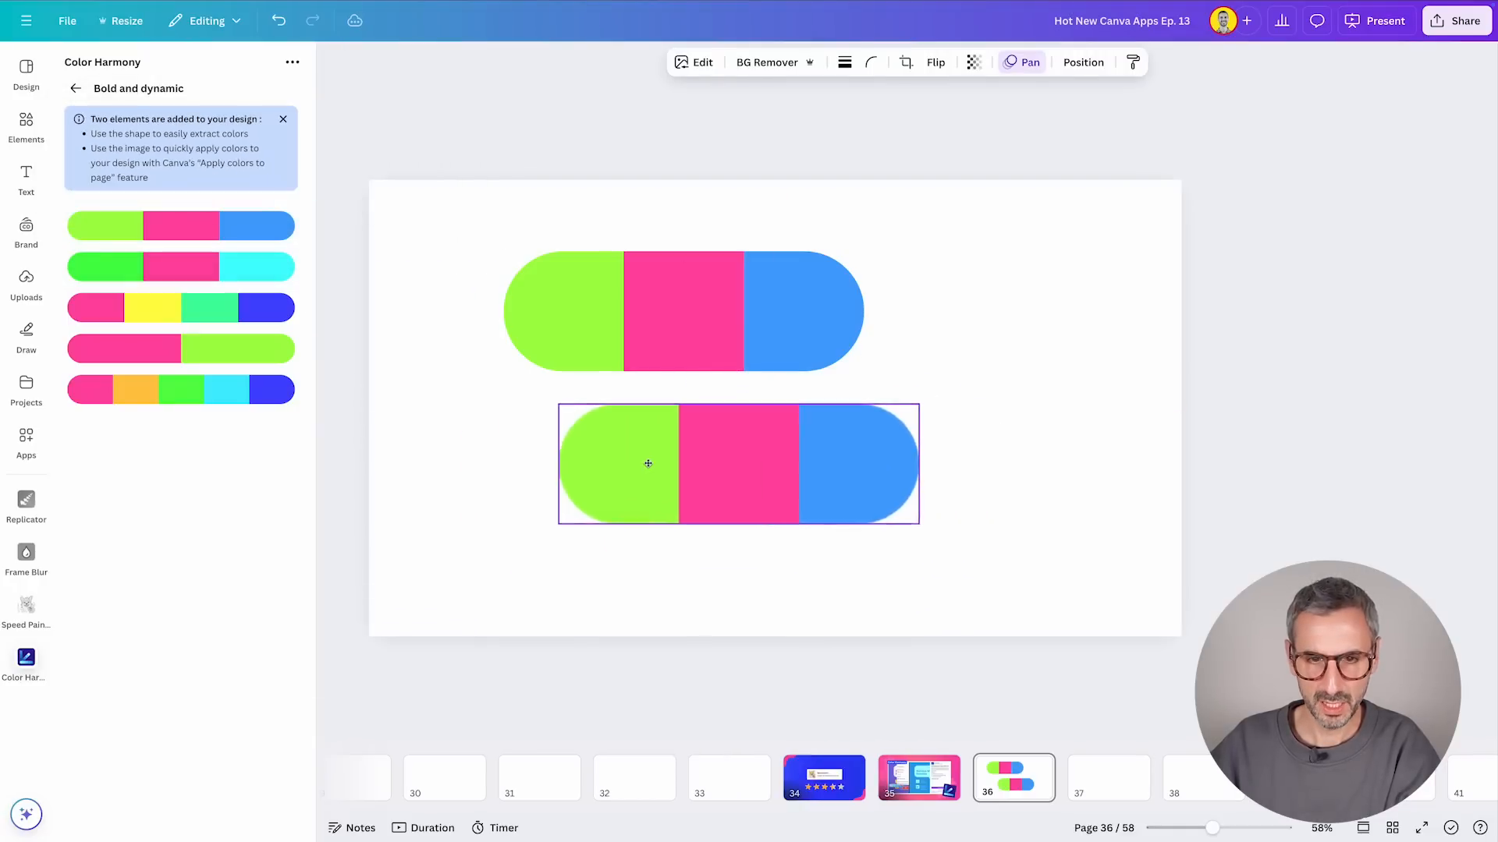
Step: Try applying the lower palette image's colors to the page and undo the recoloring
{"action": "right_click", "coordinate": [649, 478]}
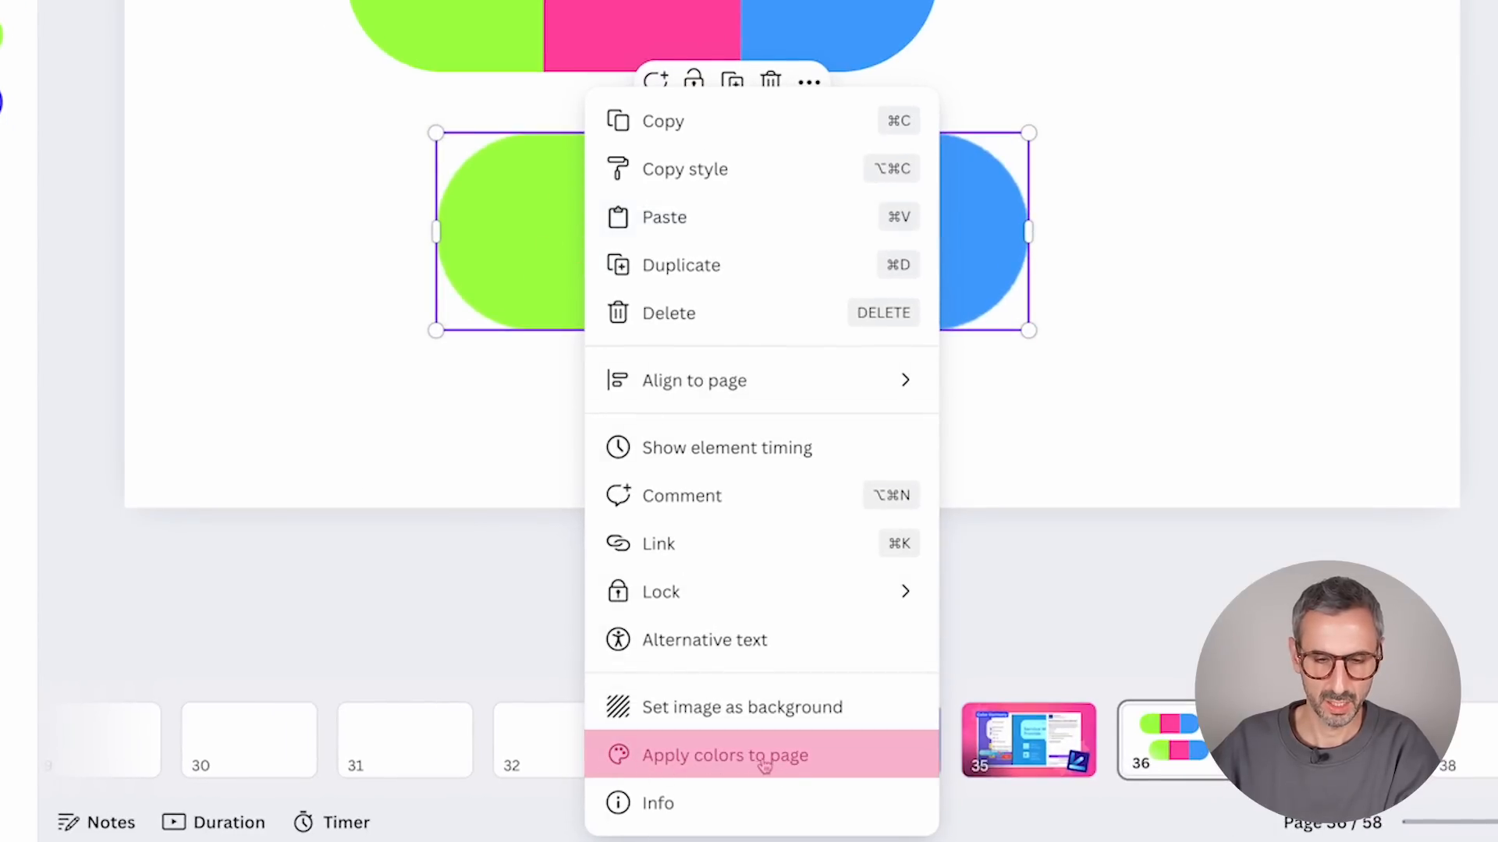
{"action": "left_click", "coordinate": [765, 755]}
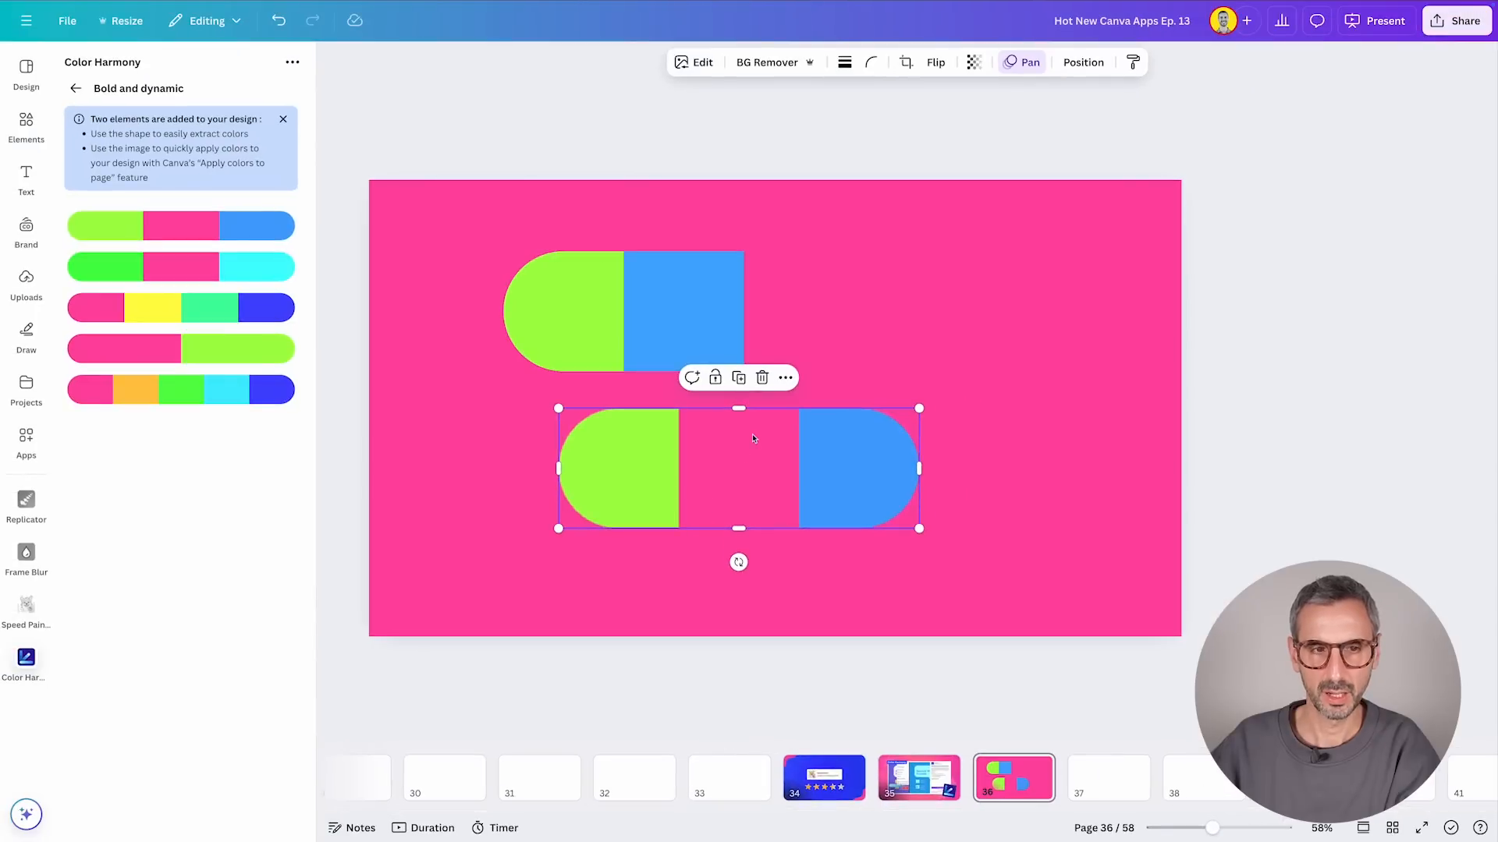
{"action": "key", "text": "ctrl+z"}
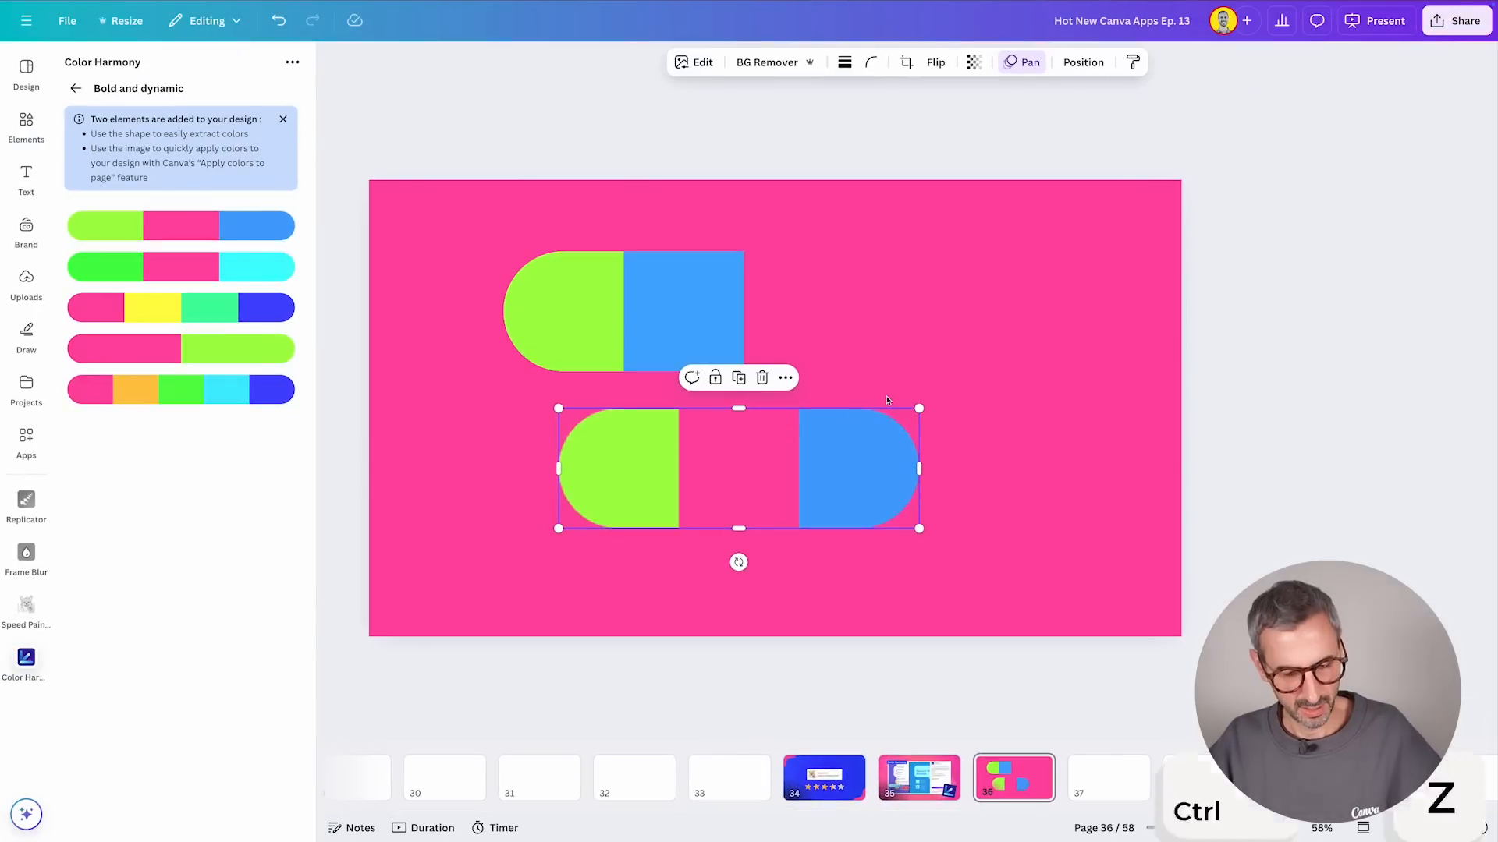
Step: Apply the lower palette image's colors to the page repeatedly to cycle through color arrangements, and shift the image away from the upper shape
{"action": "right_click", "coordinate": [623, 468]}
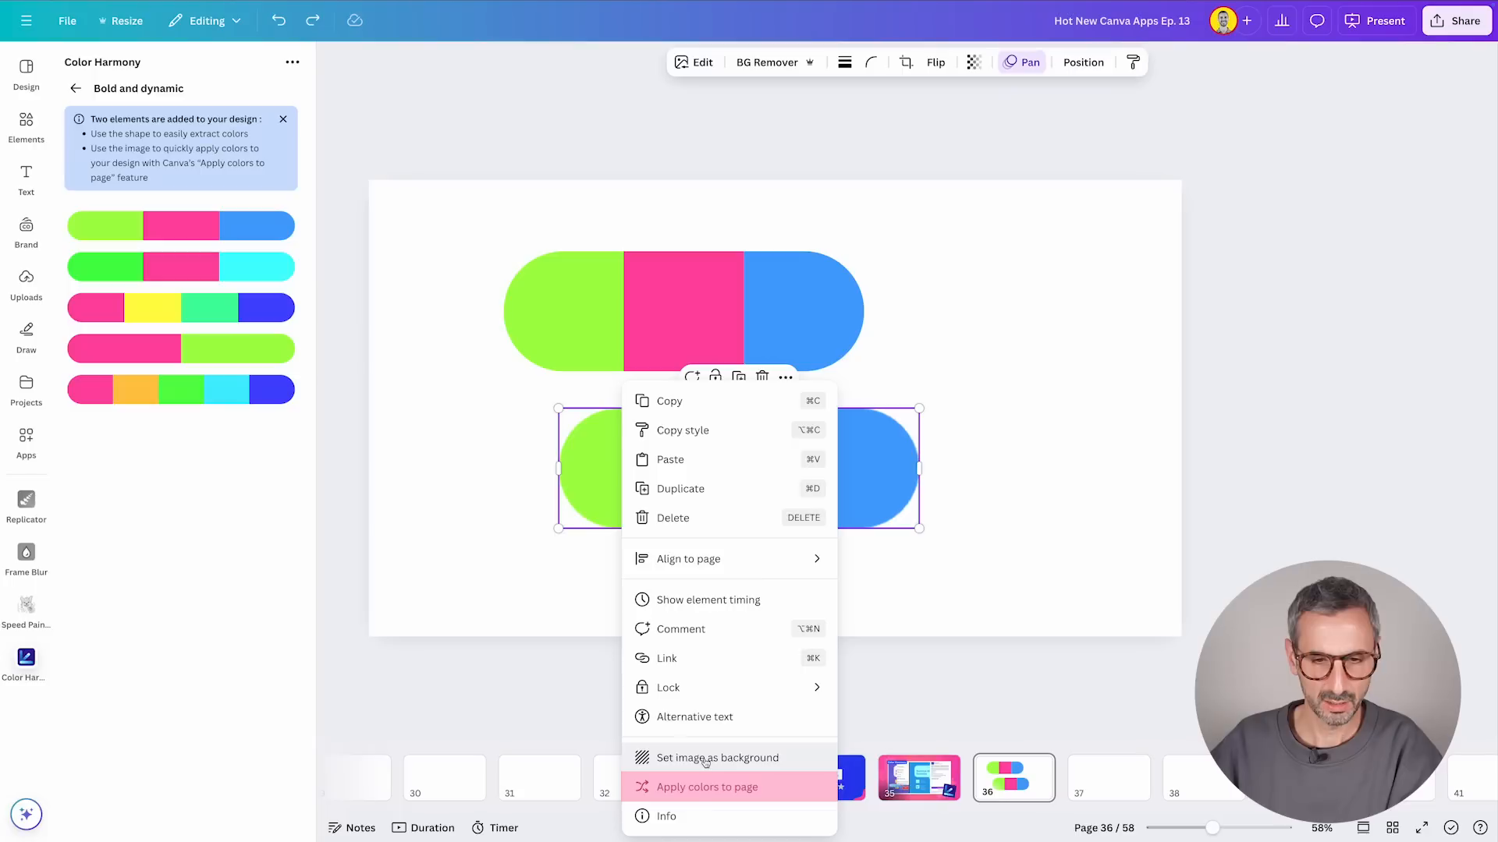
{"action": "left_click", "coordinate": [702, 790]}
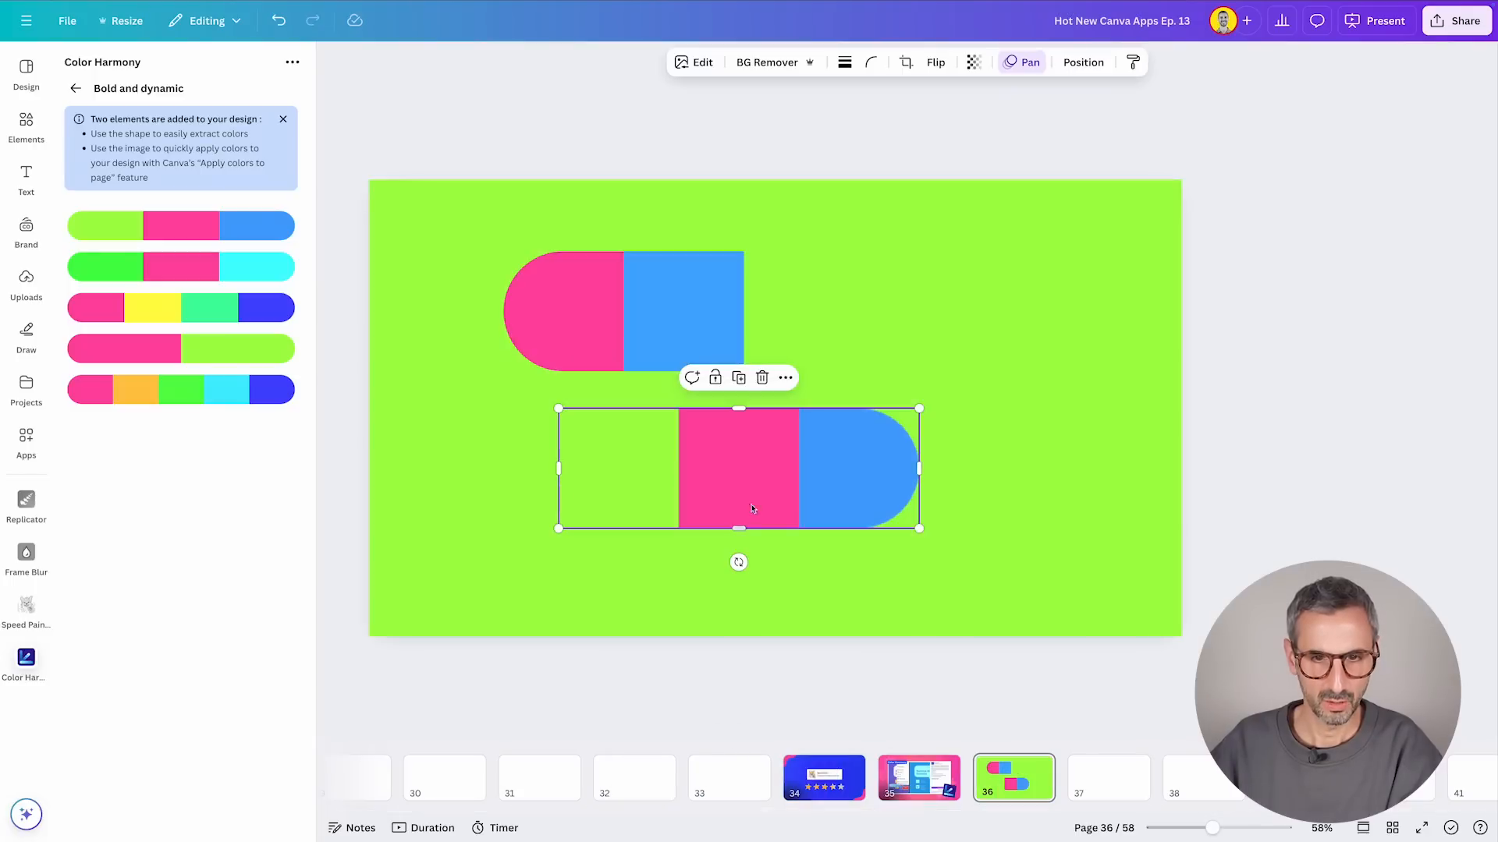
{"action": "right_click", "coordinate": [755, 468]}
{"action": "left_click", "coordinate": [816, 787]}
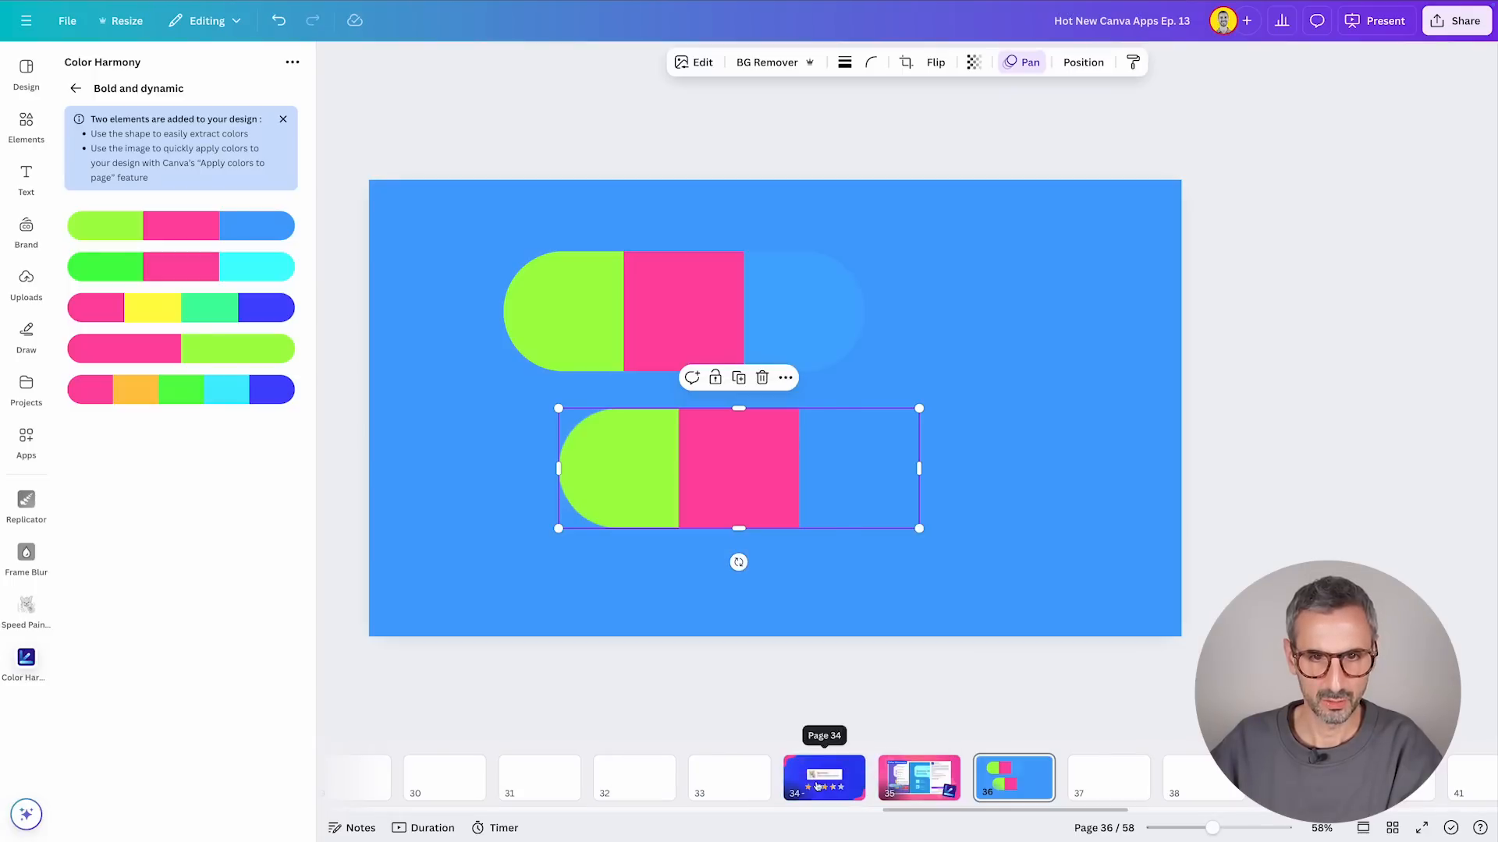
{"action": "right_click", "coordinate": [740, 468]}
{"action": "left_click", "coordinate": [800, 787]}
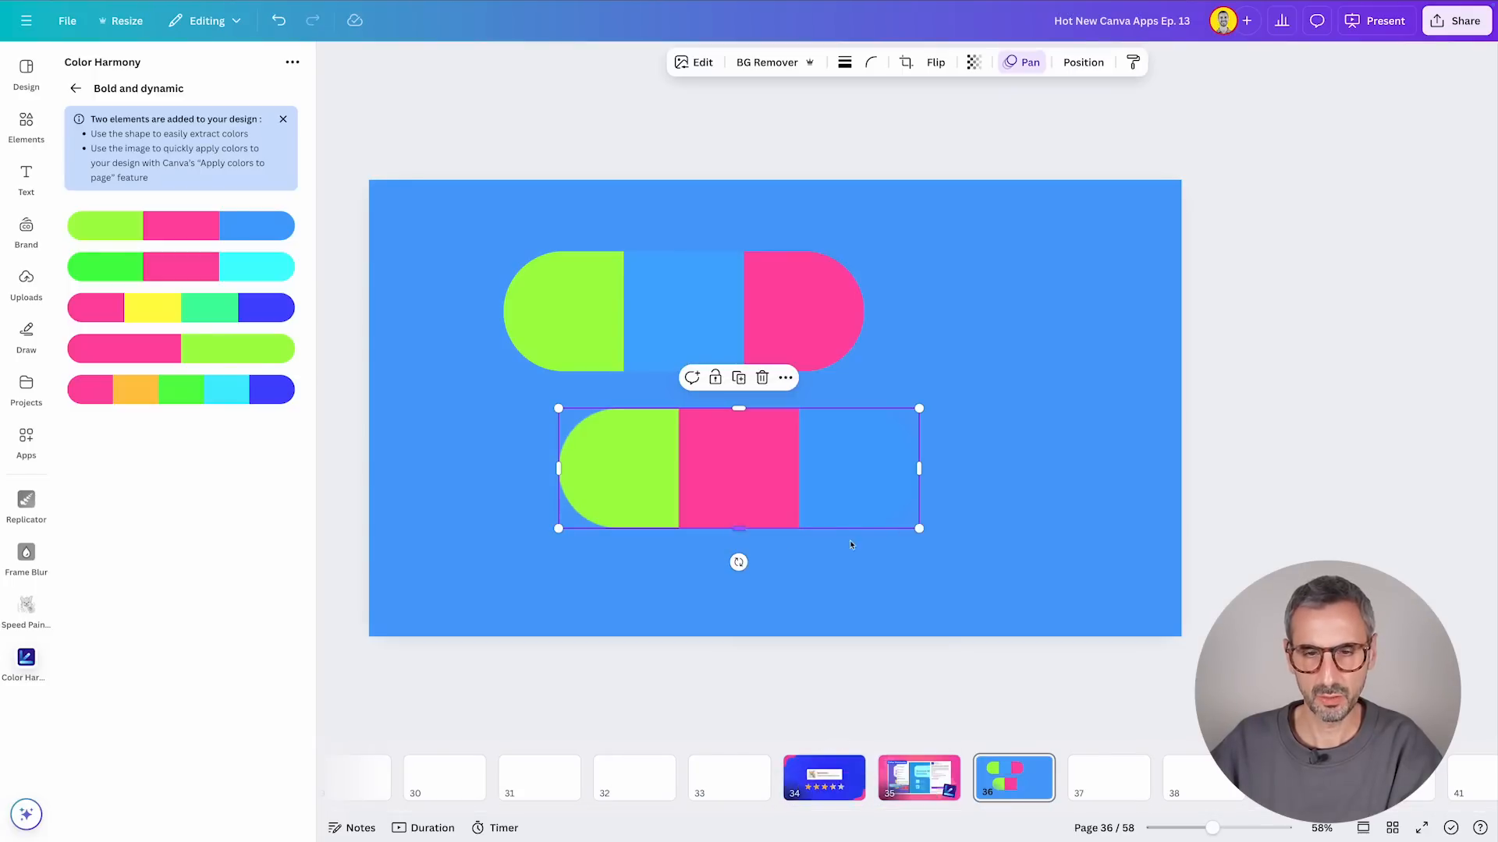
{"action": "left_click_drag", "start_coordinate": [799, 475], "coordinate": [876, 495]}
Step: Show all Subtle and harmonious palettes in Color Harmony and clear the page's background color and both palette elements
{"action": "left_click", "coordinate": [76, 88]}
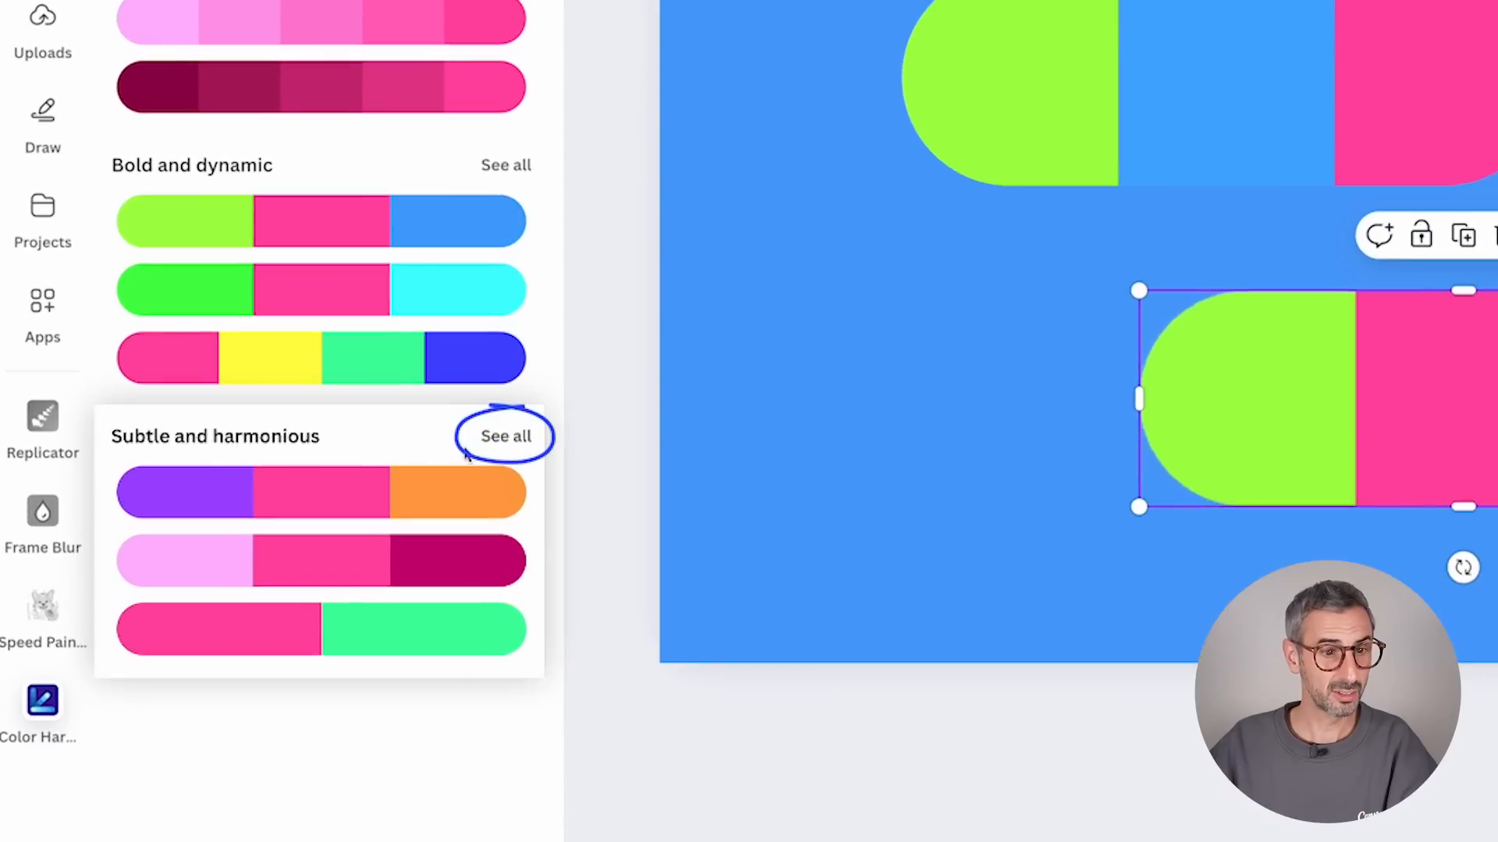
{"action": "left_click", "coordinate": [504, 436]}
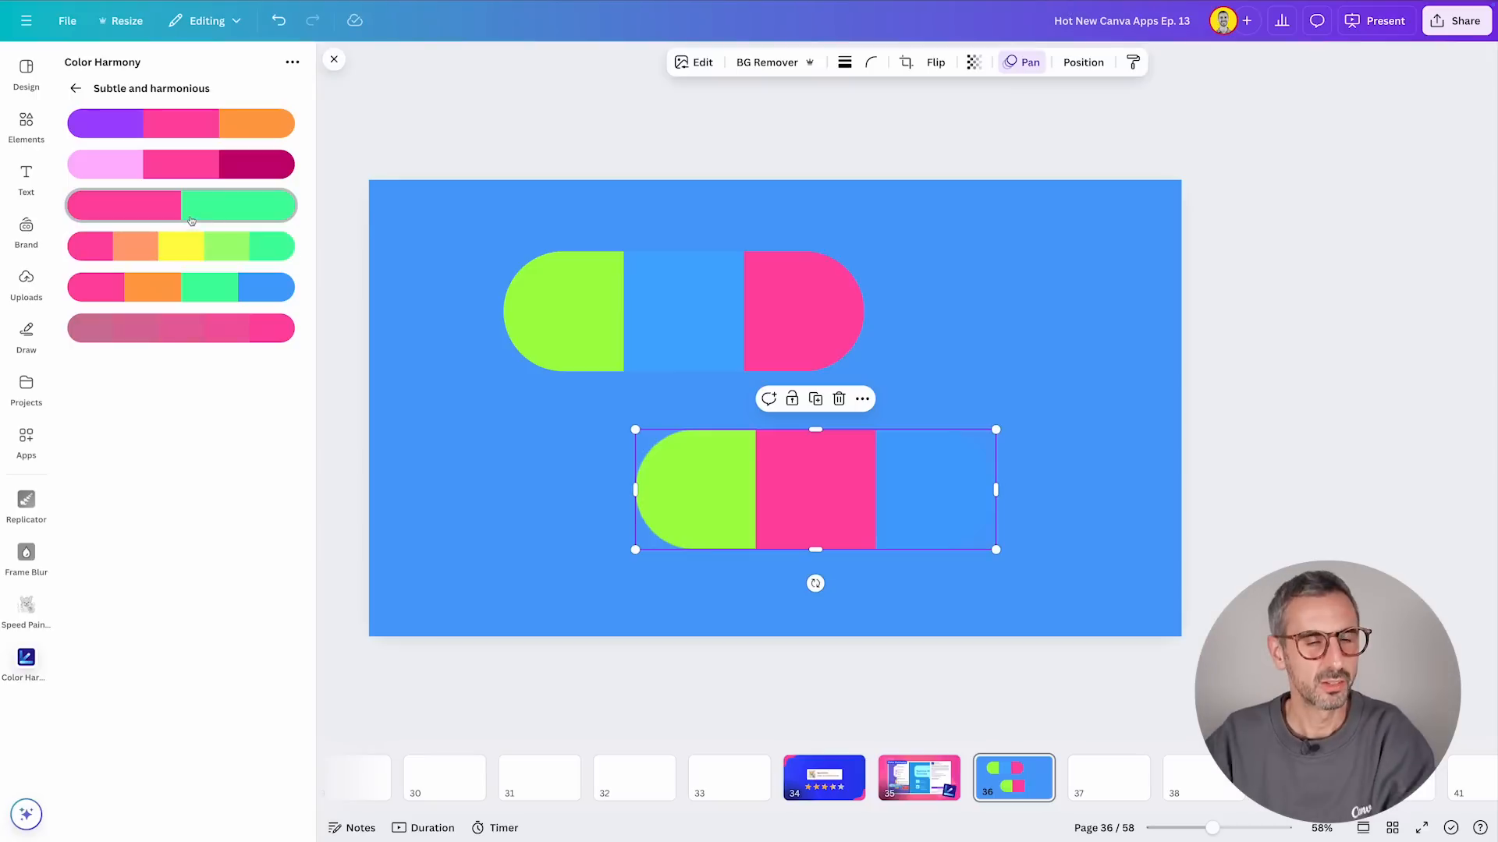
{"action": "left_click", "coordinate": [401, 379]}
{"action": "key", "text": "Delete"}
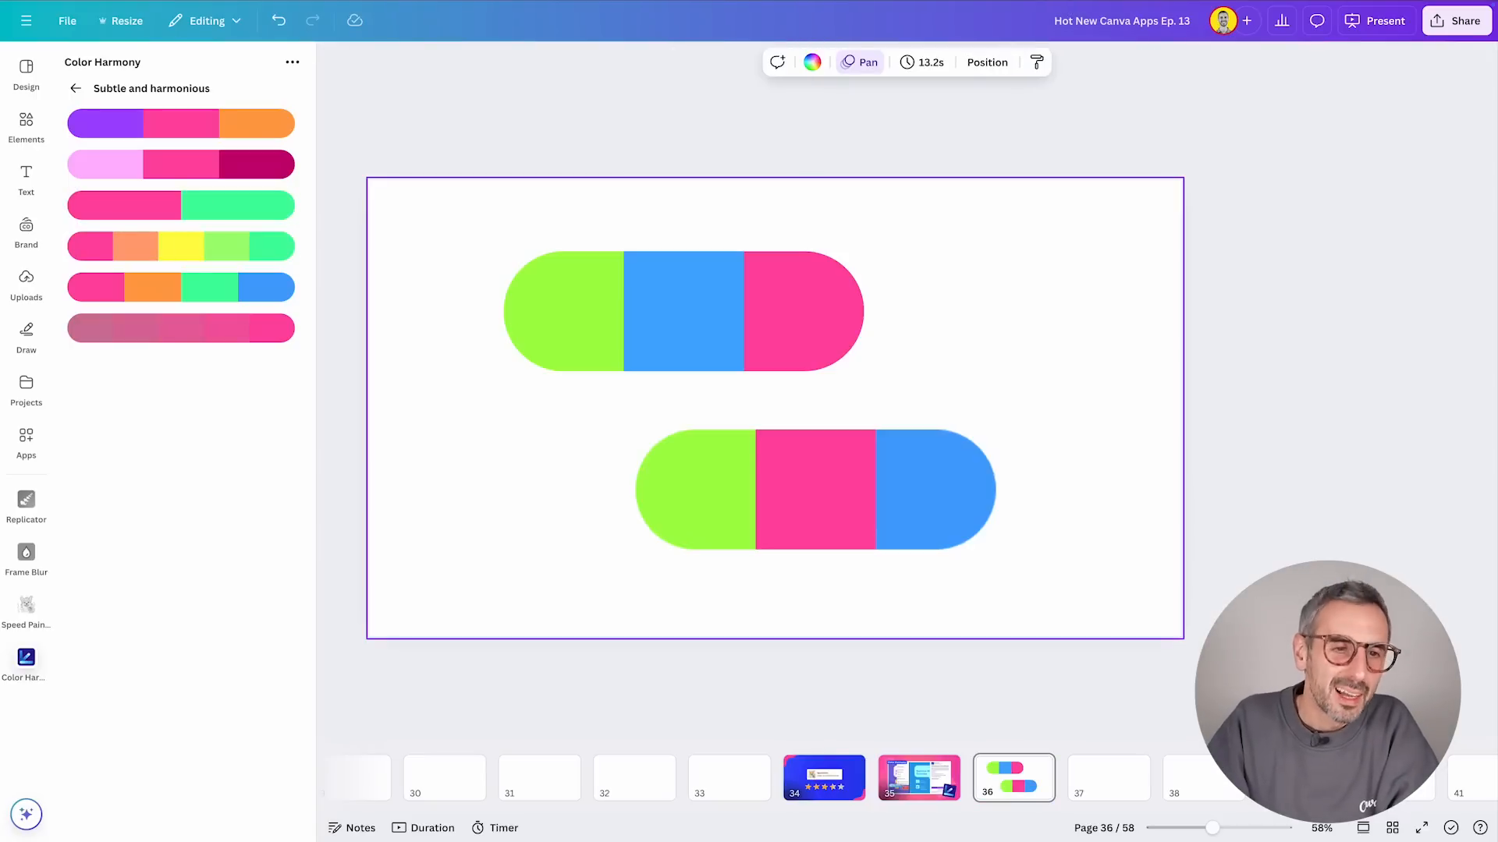
{"action": "key", "text": "ctrl+a"}
{"action": "key", "text": "Delete"}
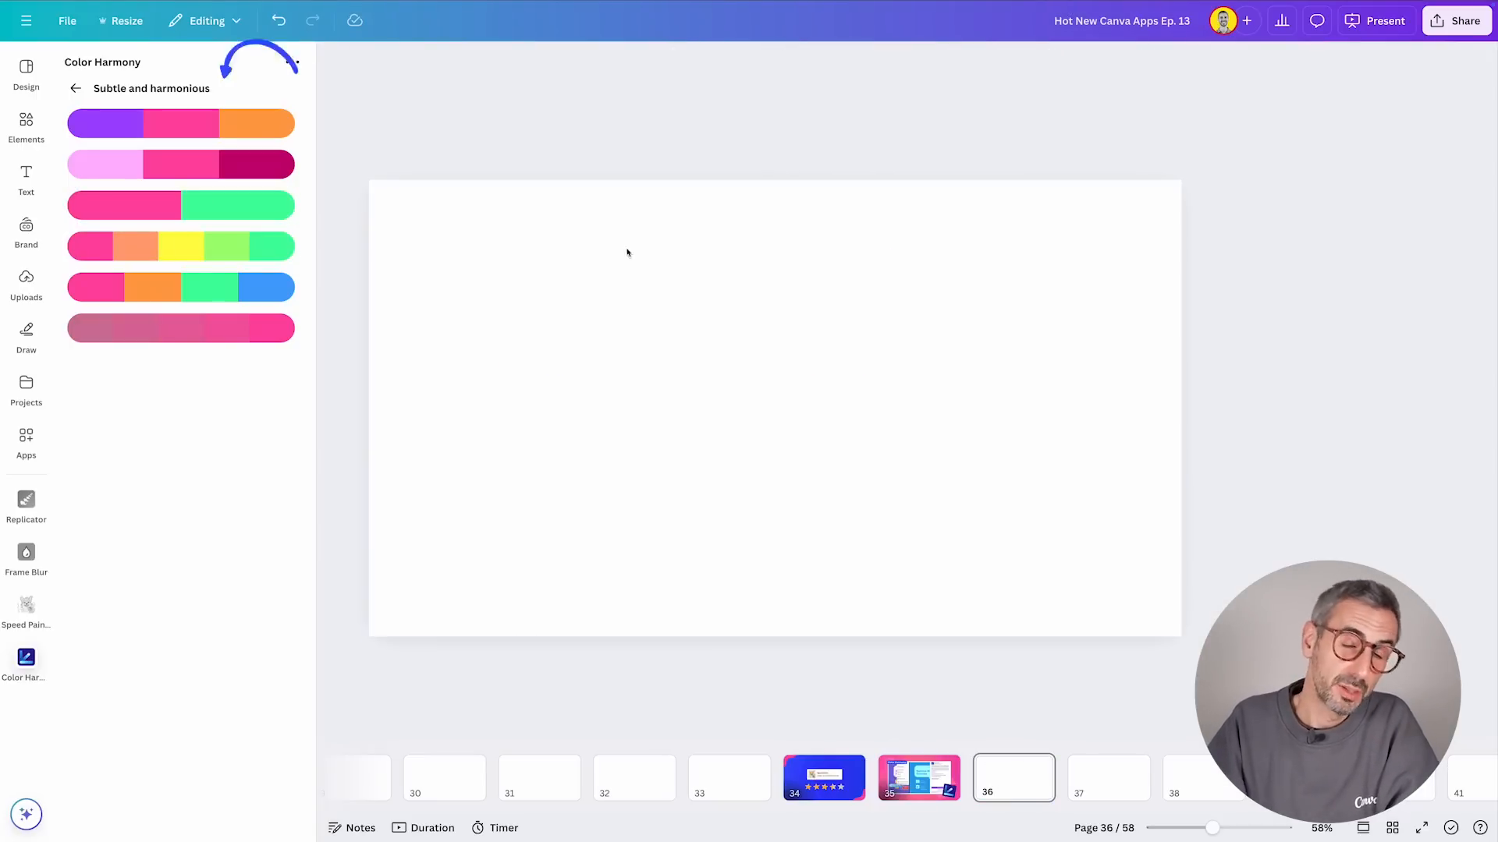
Step: Add the purple, pink and orange palette to the page and place its shape above its image without overlap, leaving the palette category when done
{"action": "left_click", "coordinate": [181, 123]}
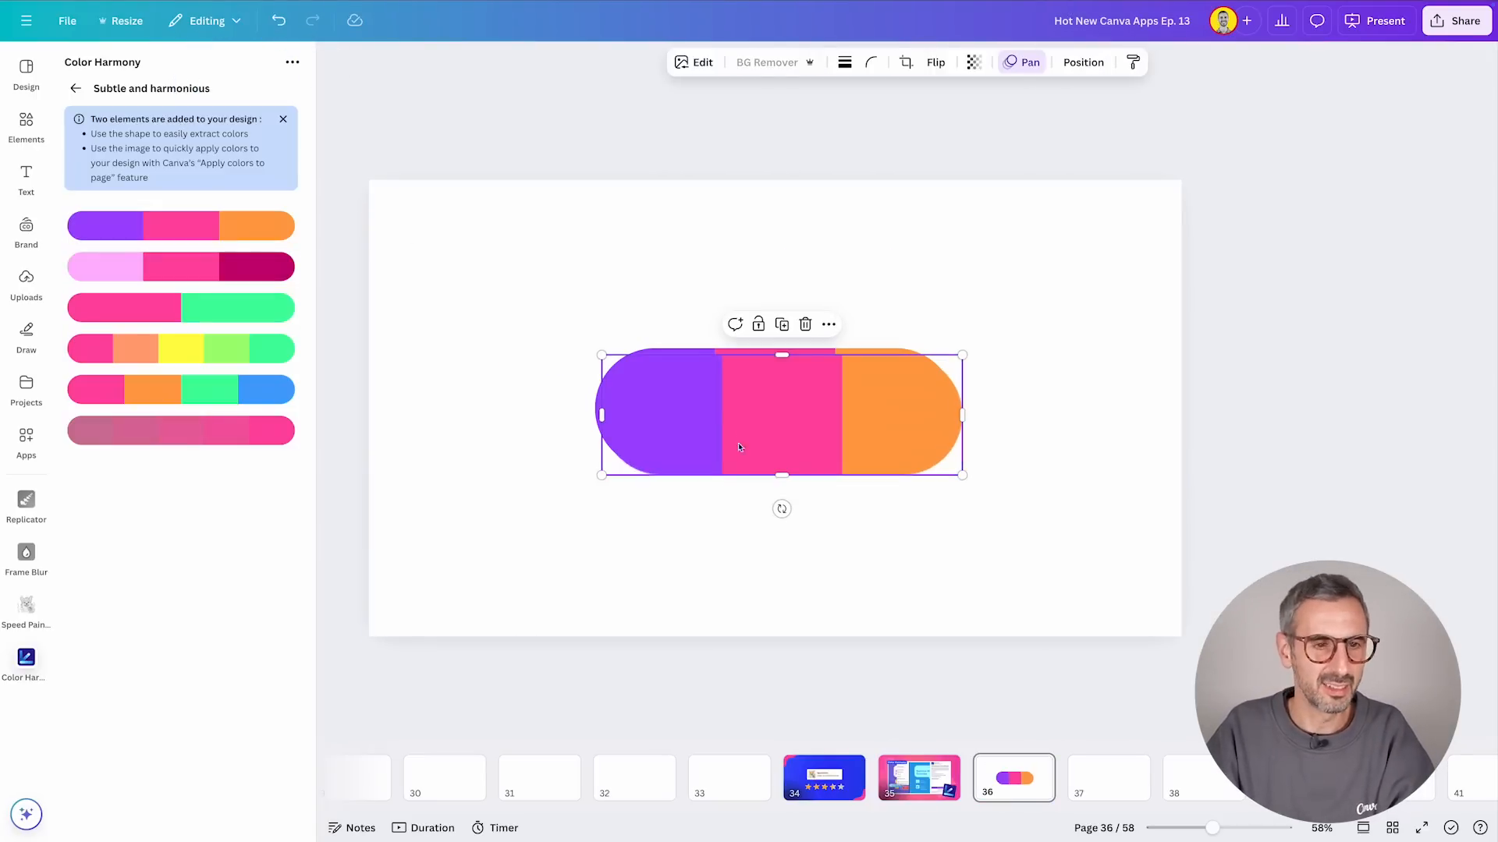
{"action": "left_click_drag", "start_coordinate": [731, 413], "coordinate": [620, 306]}
{"action": "left_click_drag", "start_coordinate": [821, 550], "coordinate": [771, 466]}
{"action": "left_click", "coordinate": [821, 626]}
{"action": "left_click_drag", "start_coordinate": [822, 564], "coordinate": [650, 250]}
{"action": "left_click_drag", "start_coordinate": [665, 306], "coordinate": [697, 323]}
{"action": "left_click_drag", "start_coordinate": [766, 596], "coordinate": [651, 335]}
{"action": "left_click", "coordinate": [772, 358]}
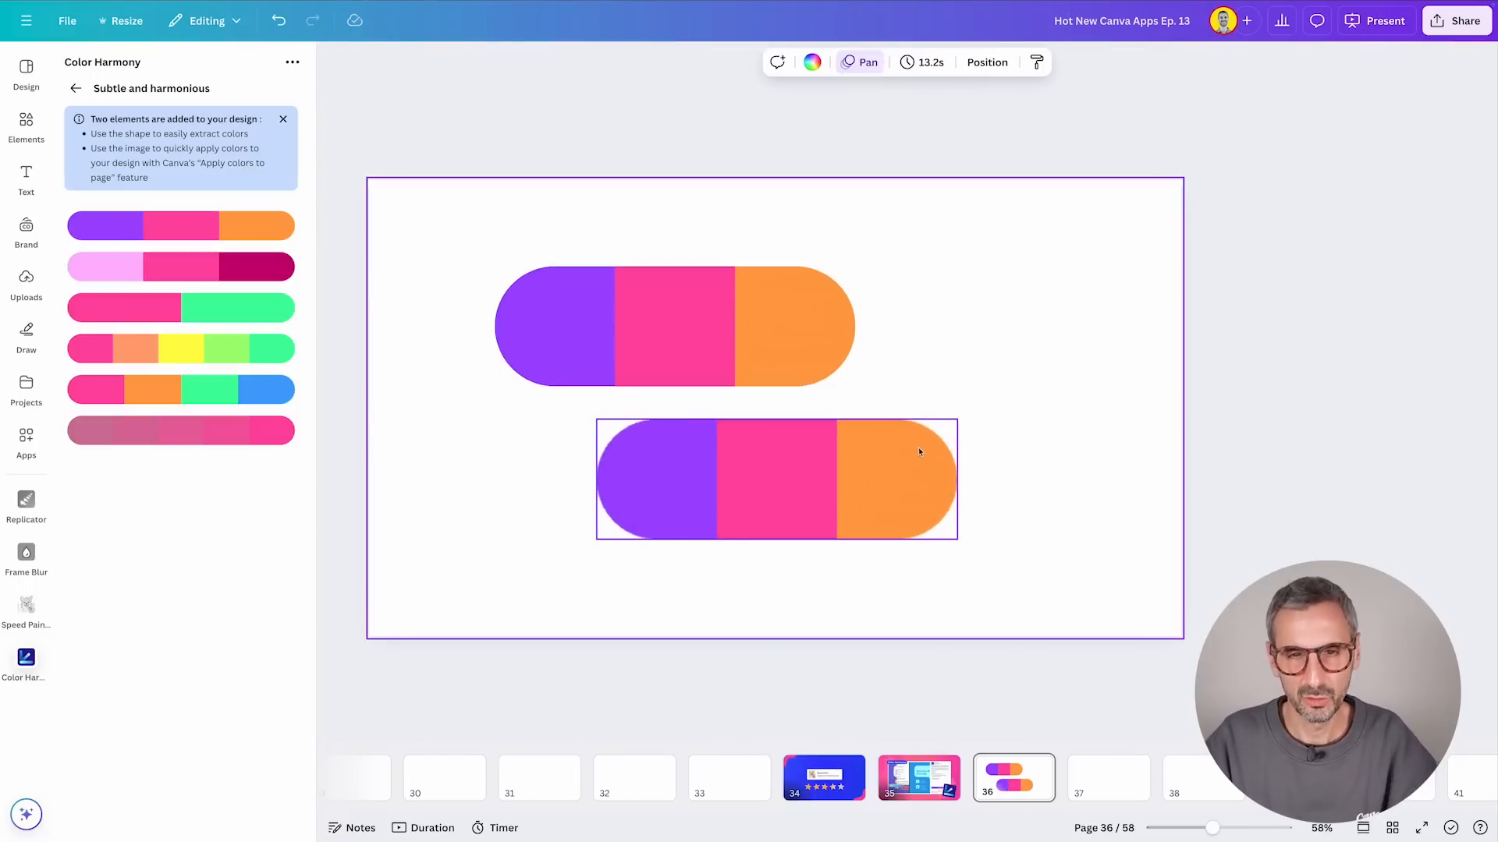
{"action": "left_click_drag", "start_coordinate": [918, 448], "coordinate": [936, 491]}
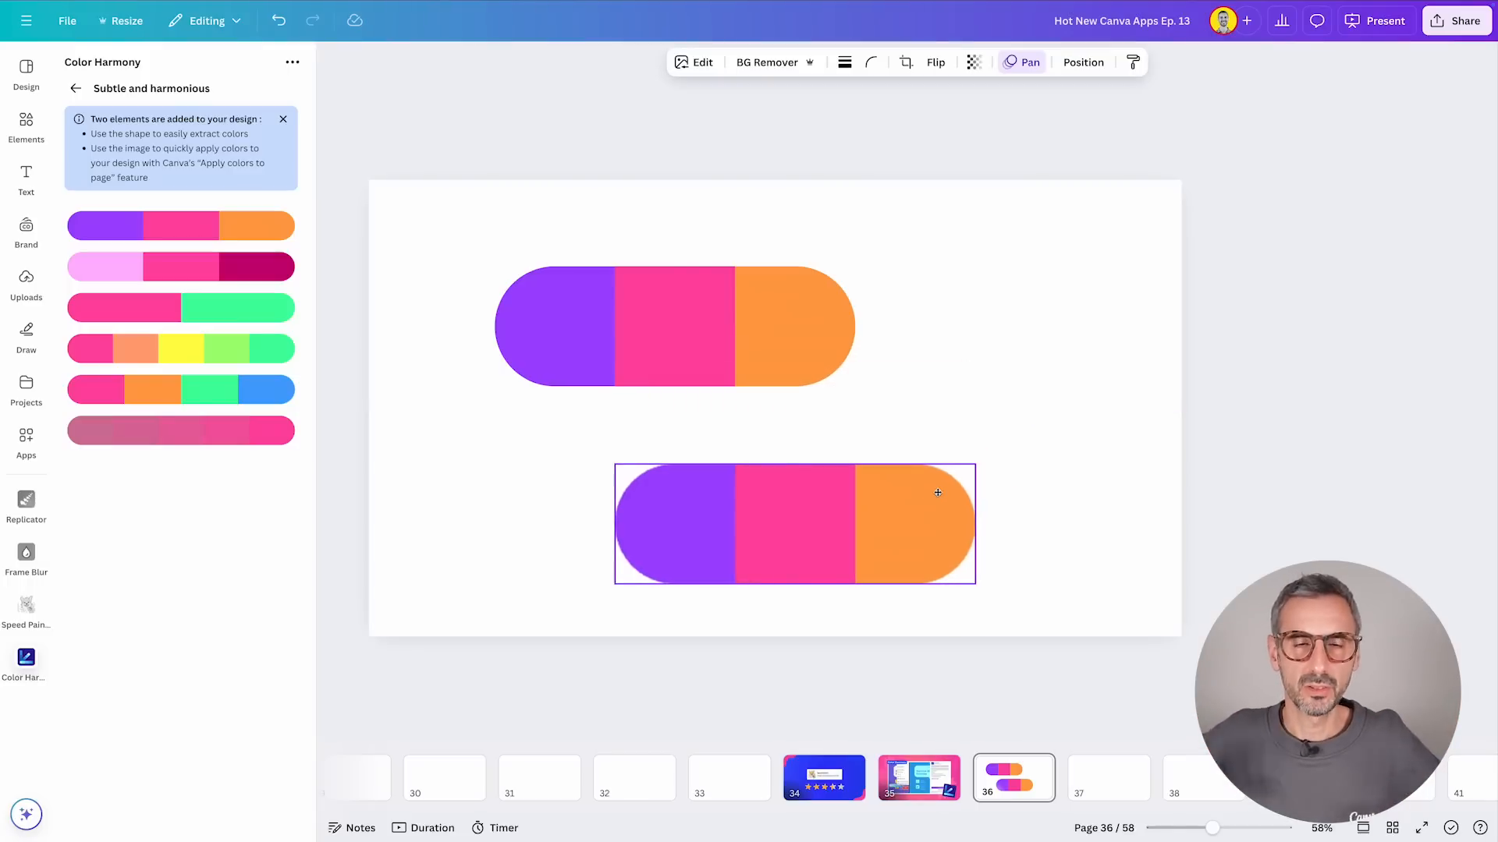
{"action": "left_click", "coordinate": [752, 319]}
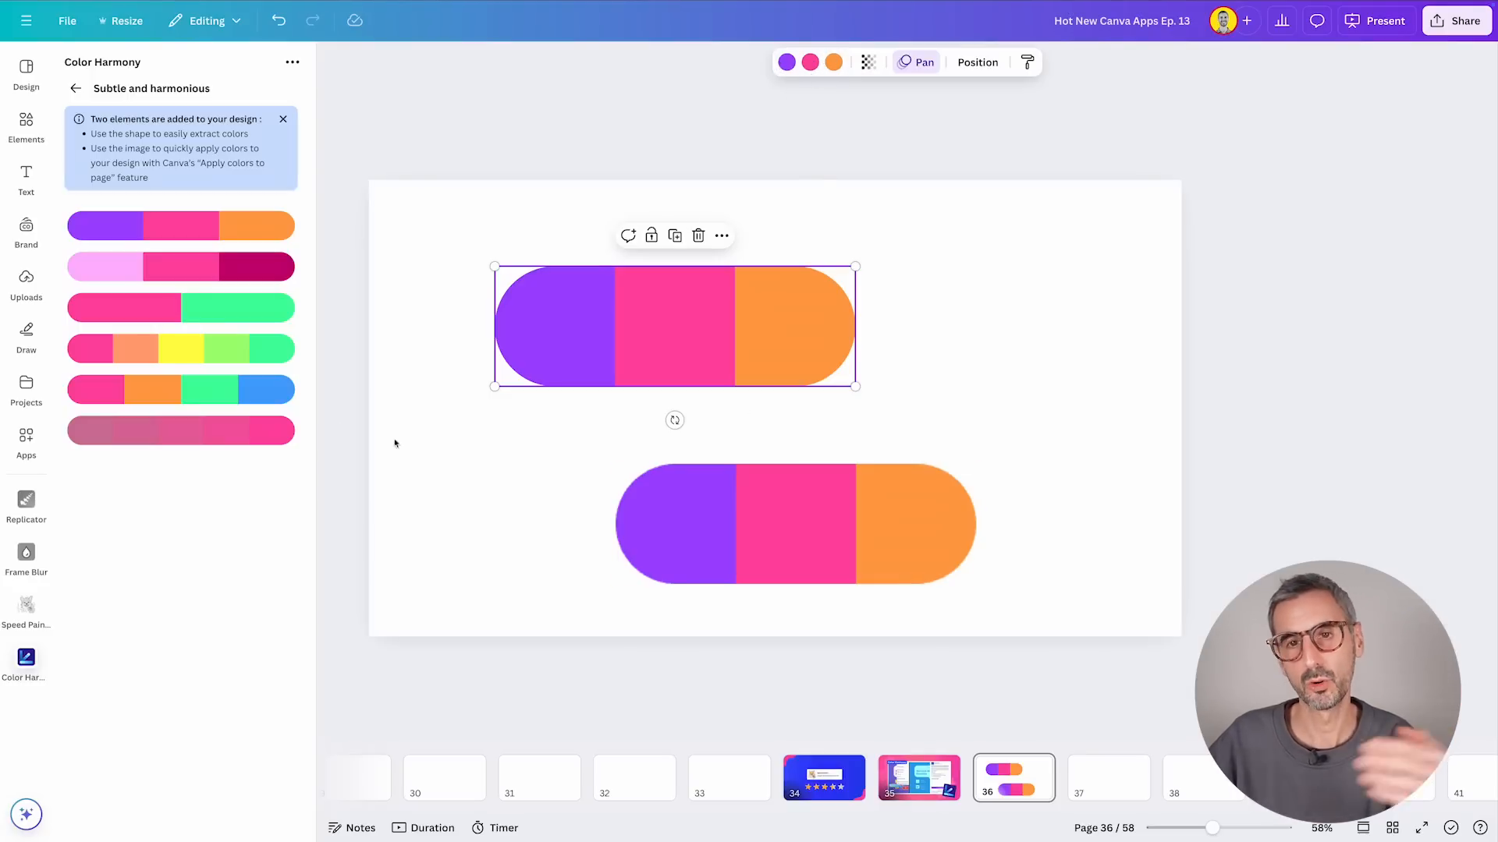
{"action": "left_click", "coordinate": [76, 89]}
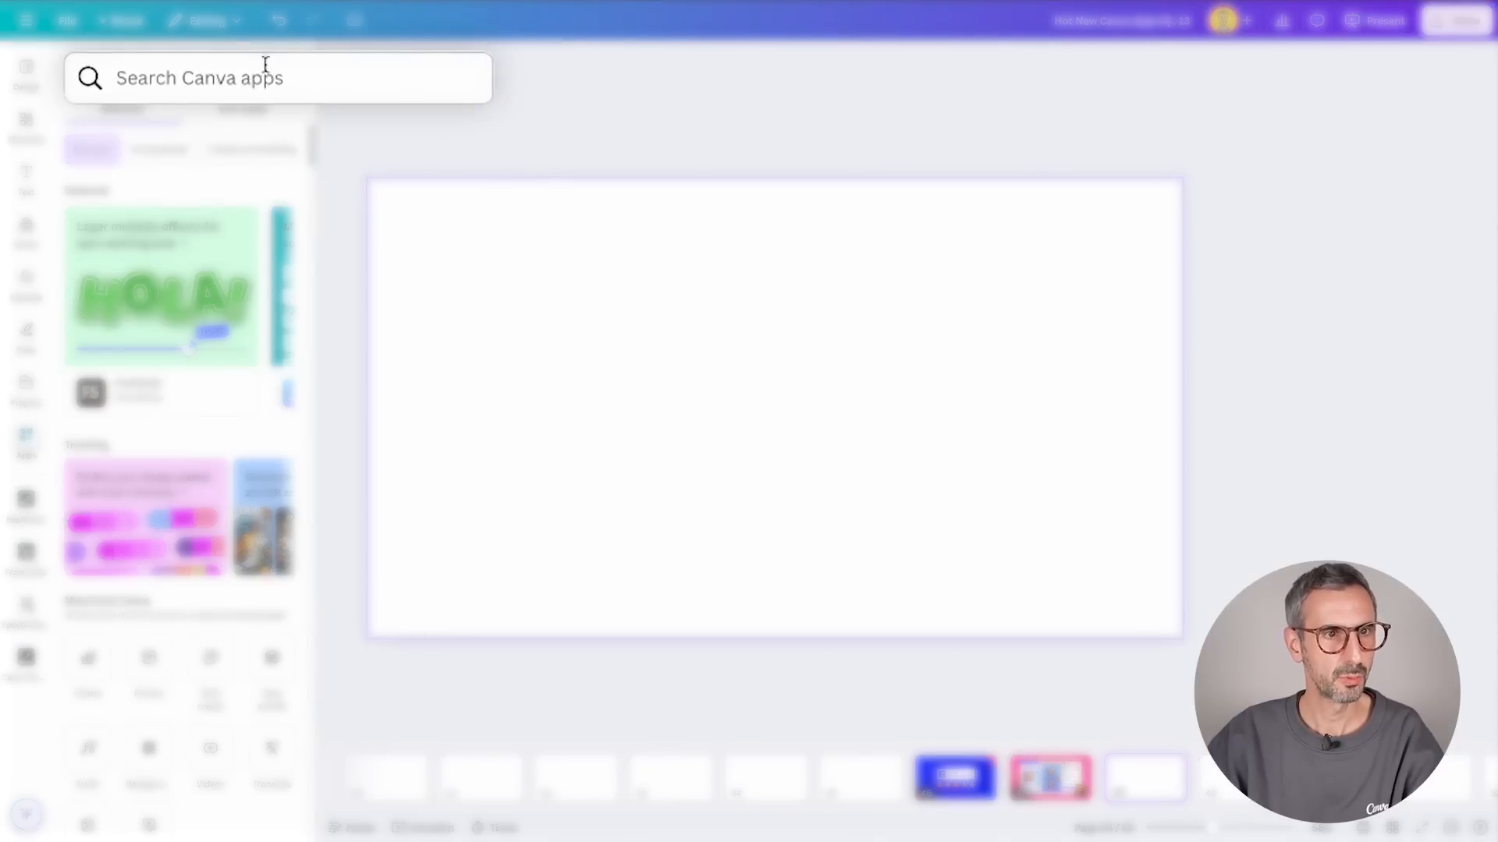
Step: Search Canva apps for "shape cropper" and open the Shape Cropper app
{"action": "type", "text": "shape cro"}
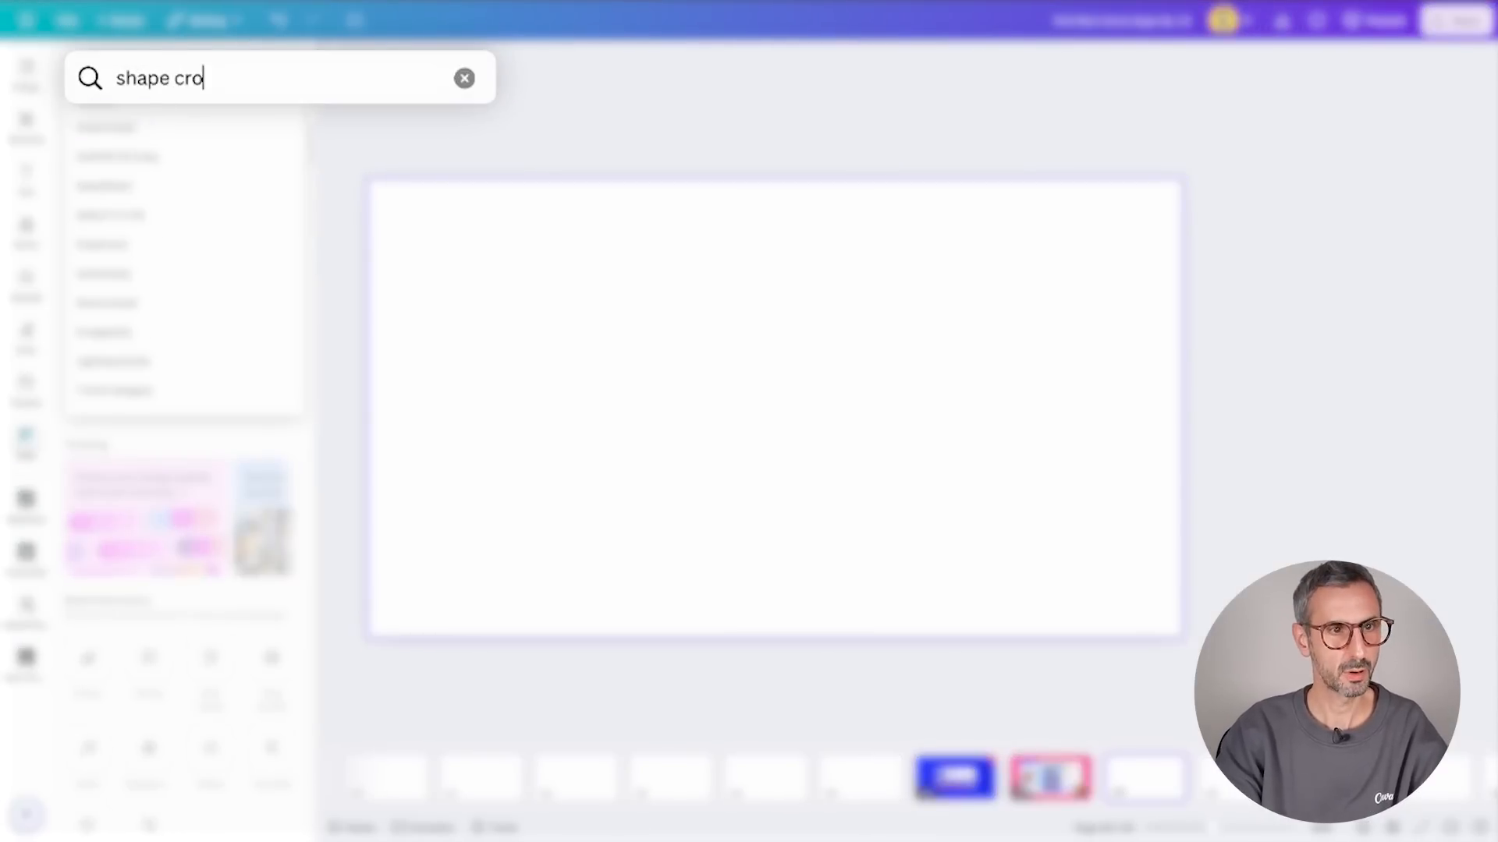
{"action": "type", "text": "pper"}
{"action": "left_click", "coordinate": [194, 184]}
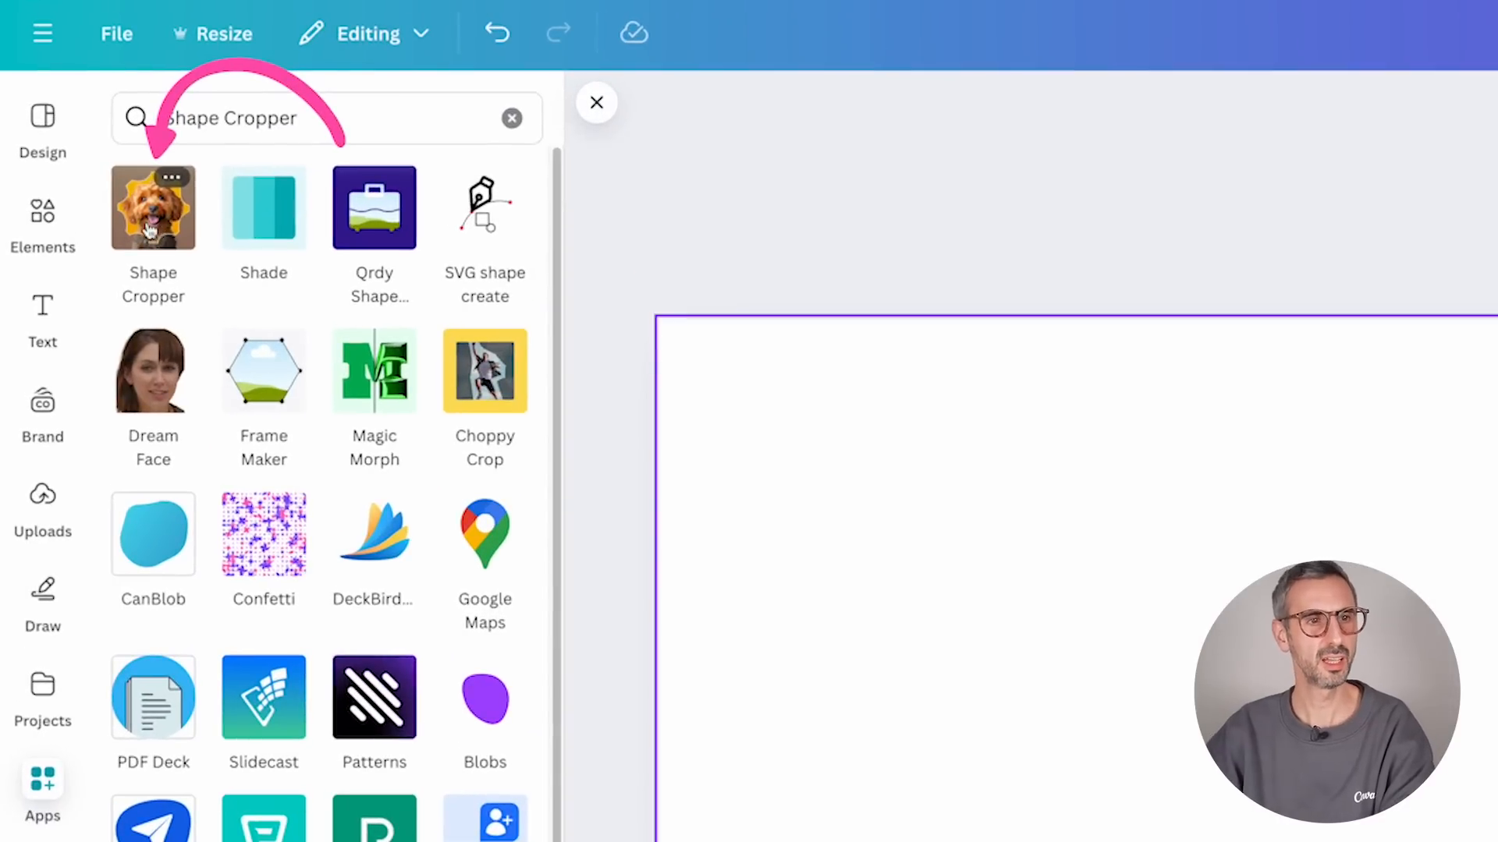
{"action": "left_click", "coordinate": [150, 231]}
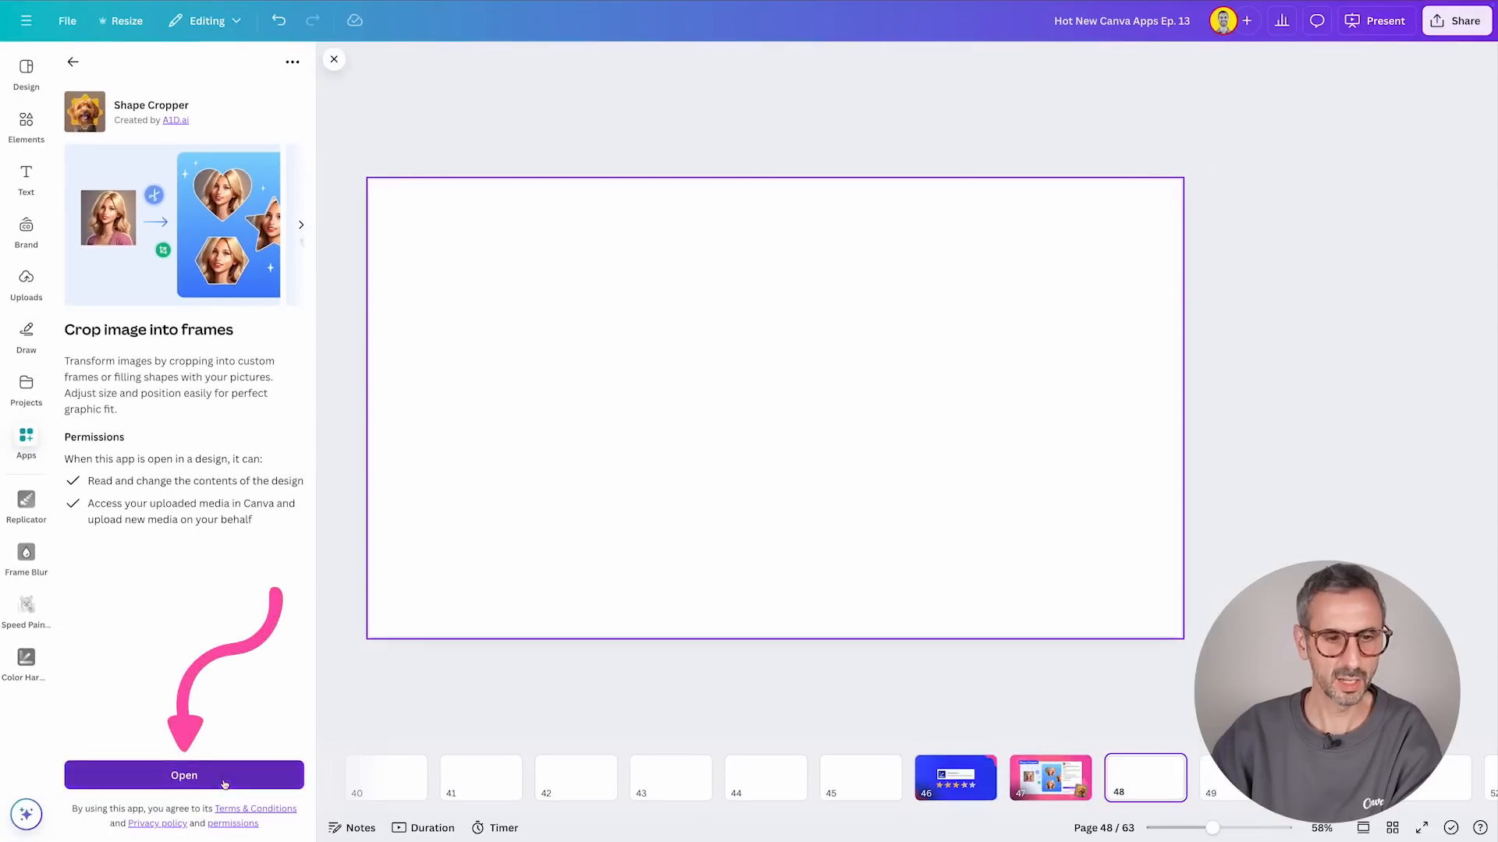
{"action": "left_click", "coordinate": [228, 780]}
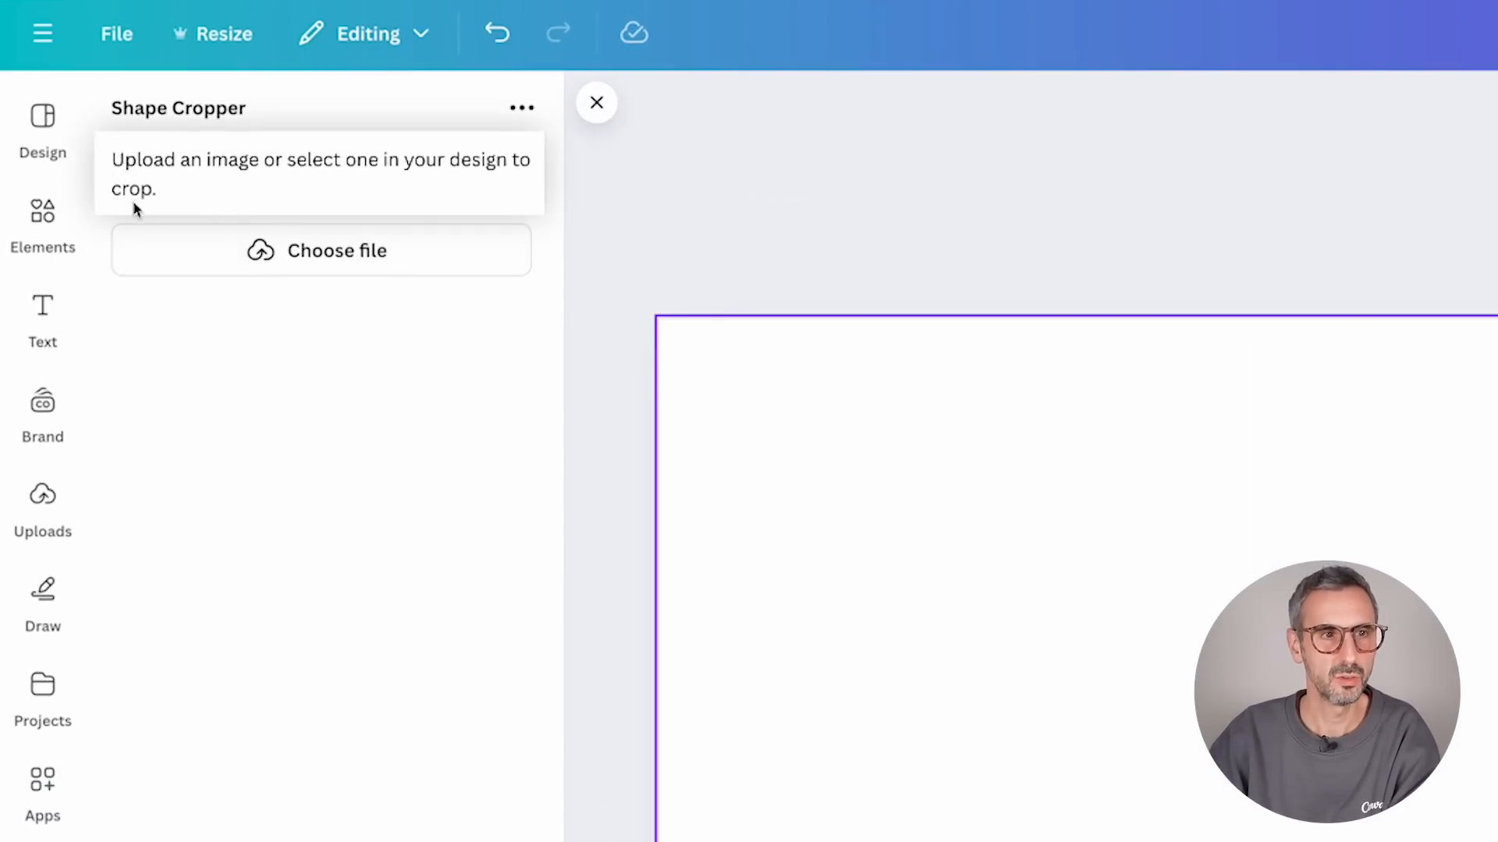
Step: Add the uploaded photo of the smiling woman holding a pizza slice to the blank page and select it
{"action": "left_click", "coordinate": [42, 212]}
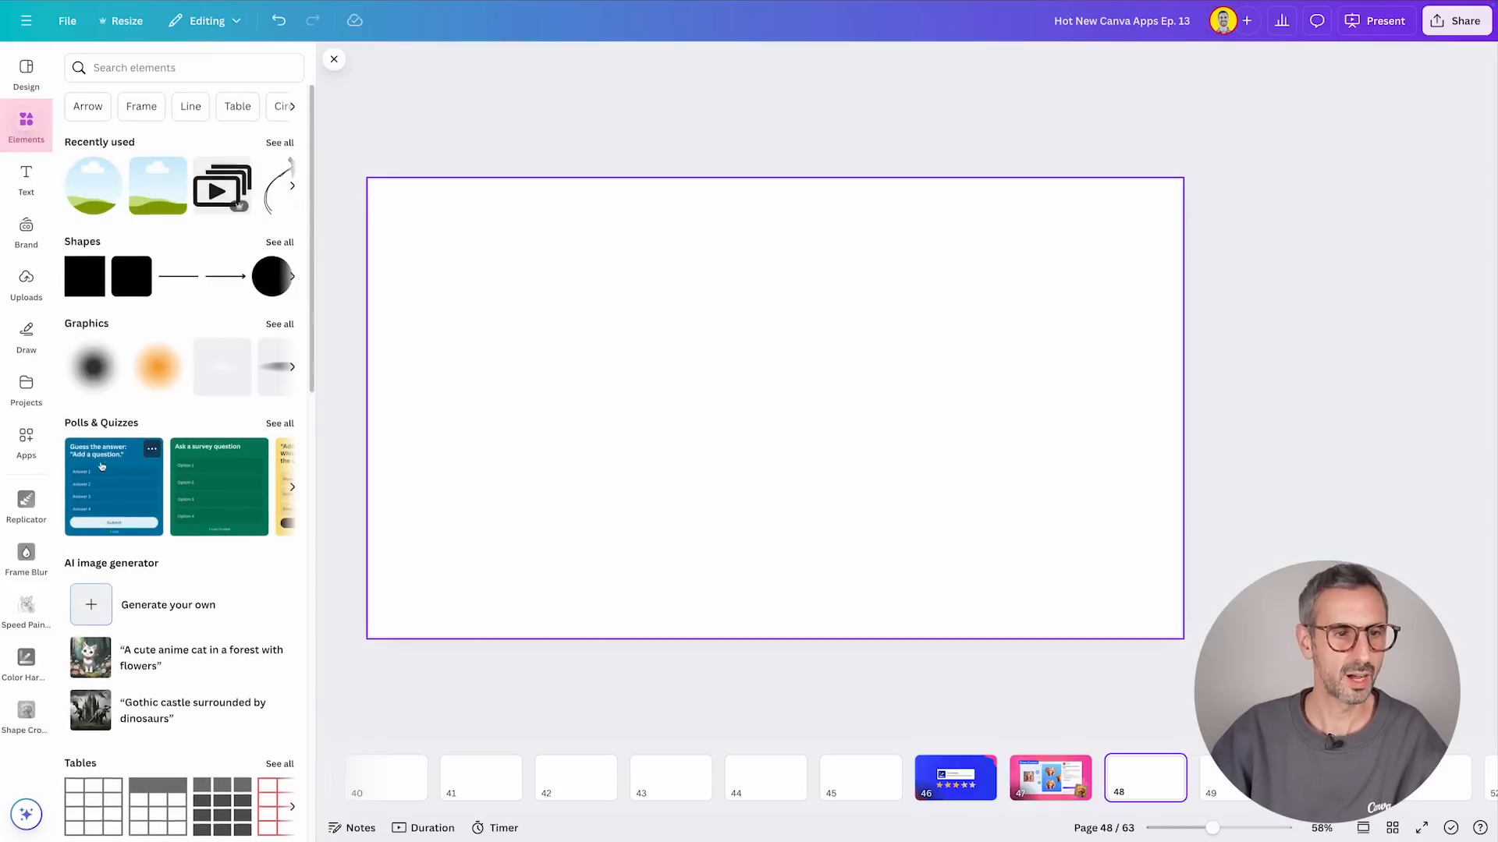
{"action": "scroll", "coordinate": [103, 462], "scroll_direction": "down", "scroll_amount": 5}
{"action": "left_click", "coordinate": [26, 281]}
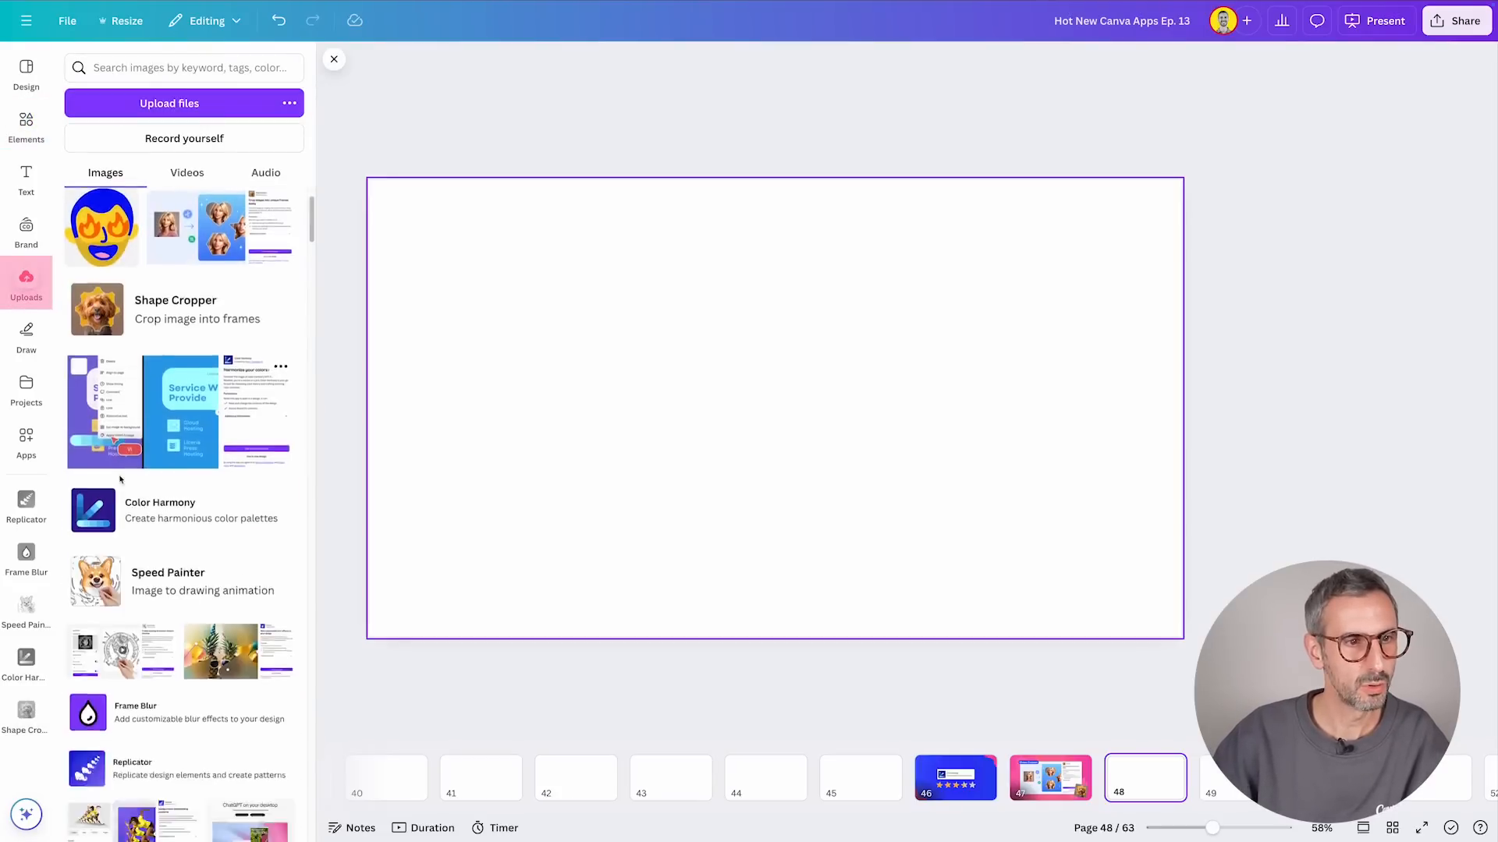
{"action": "scroll", "coordinate": [120, 478], "scroll_direction": "down", "scroll_amount": 10}
{"action": "scroll", "coordinate": [120, 479], "scroll_direction": "down", "scroll_amount": 2}
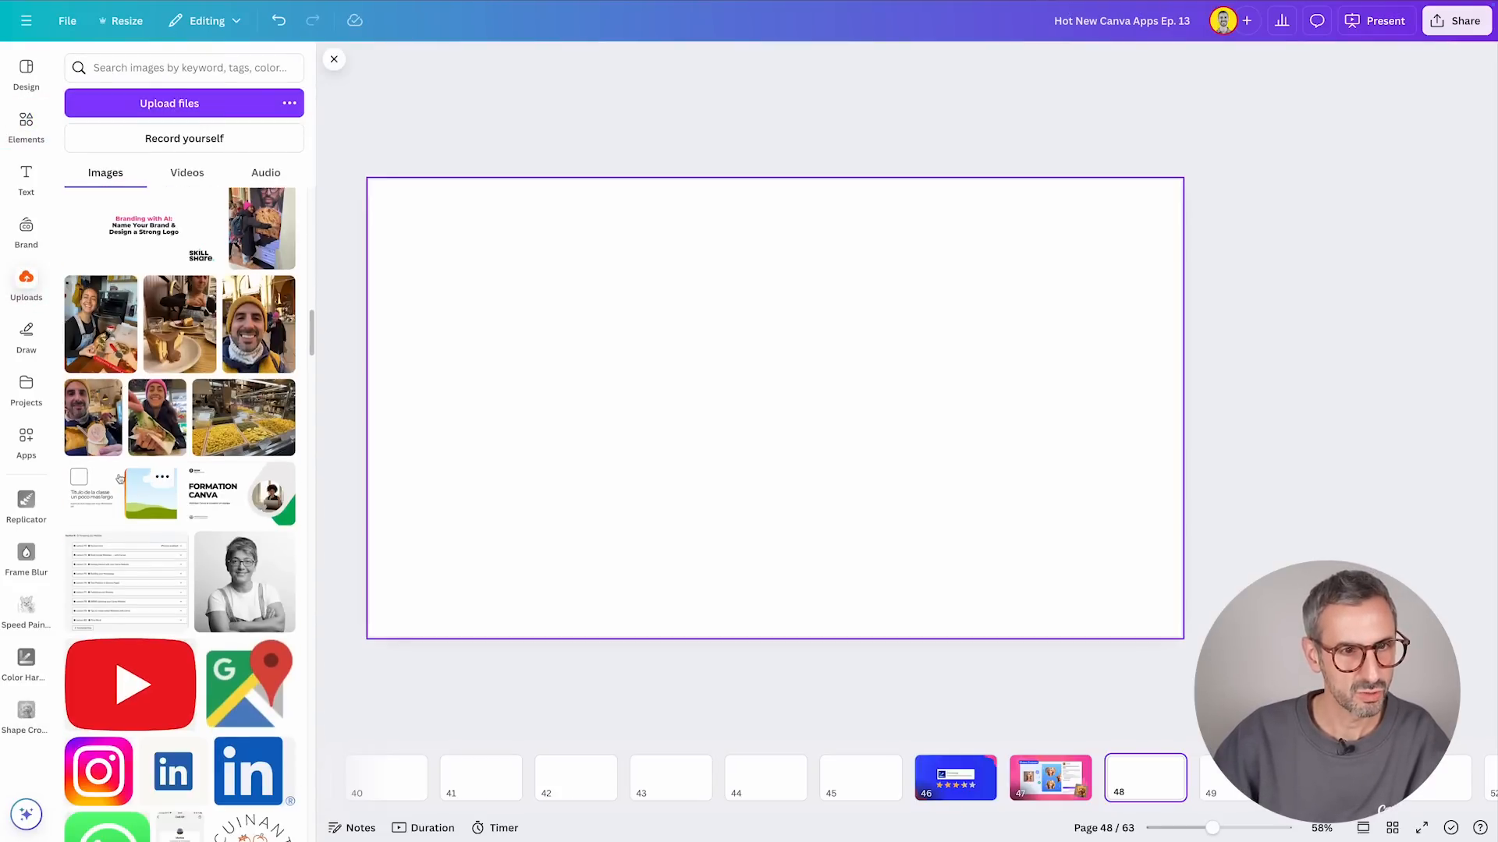
{"action": "left_click", "coordinate": [110, 344]}
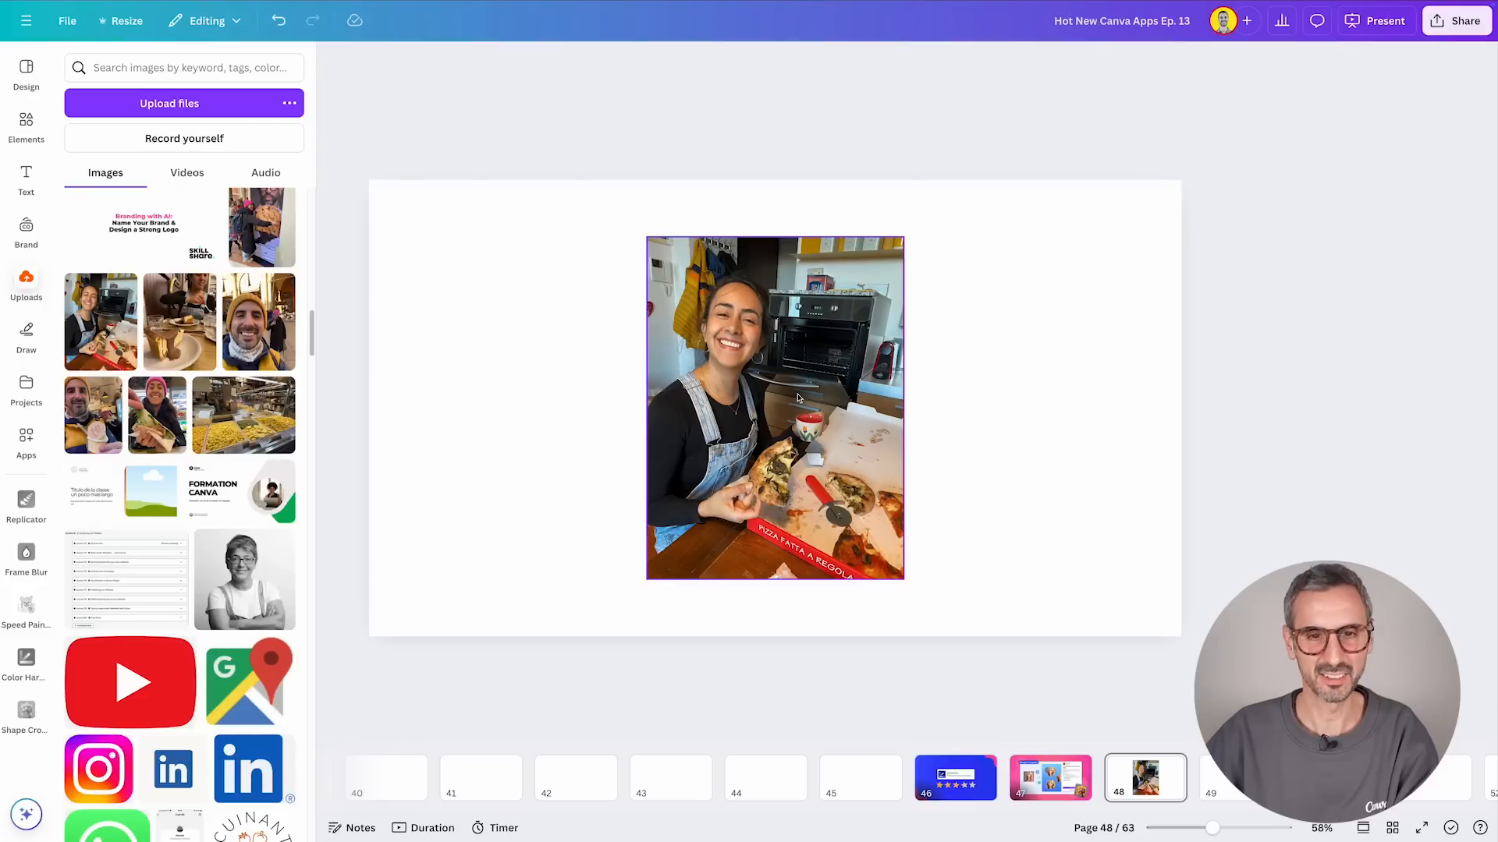
{"action": "left_click", "coordinate": [796, 398]}
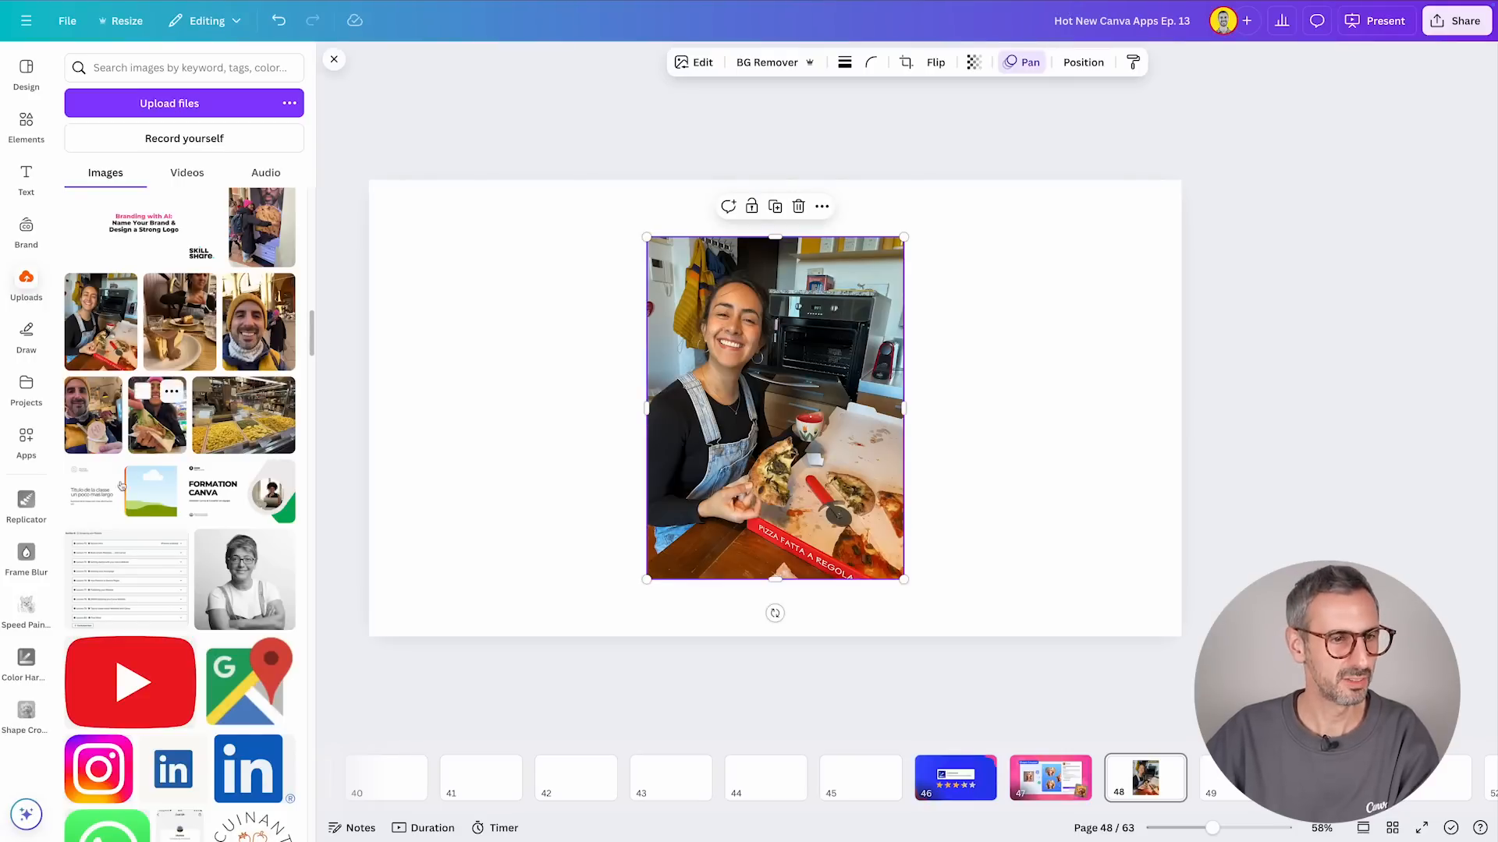
Step: Load the selected photo into Shape Cropper, set the image zoom to 2.21 and reposition the face within the preview
{"action": "left_click", "coordinate": [26, 710]}
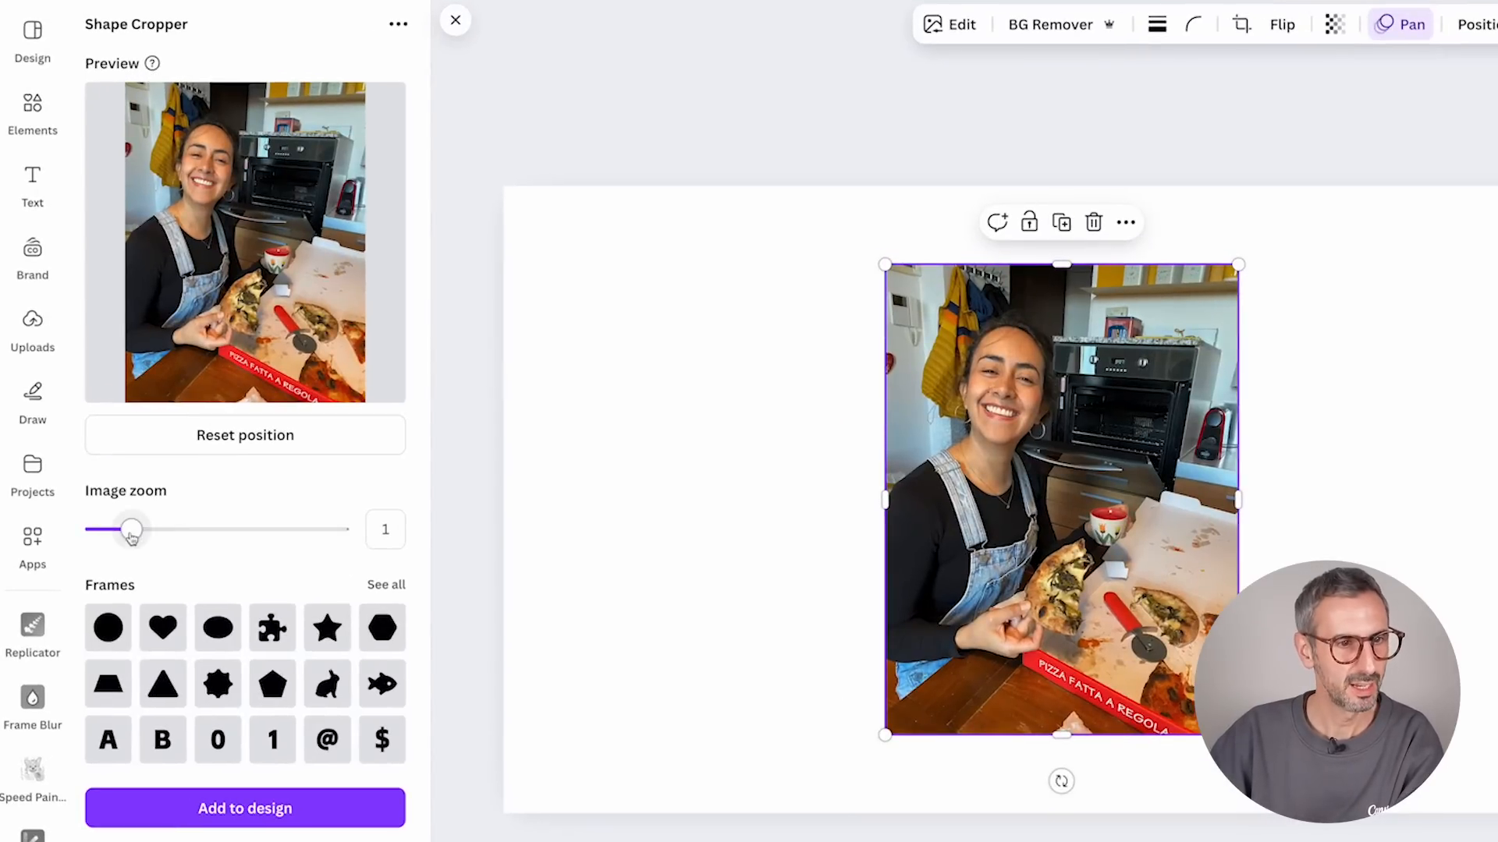
{"action": "left_click_drag", "start_coordinate": [131, 535], "coordinate": [194, 530]}
{"action": "left_click_drag", "start_coordinate": [262, 262], "coordinate": [304, 325]}
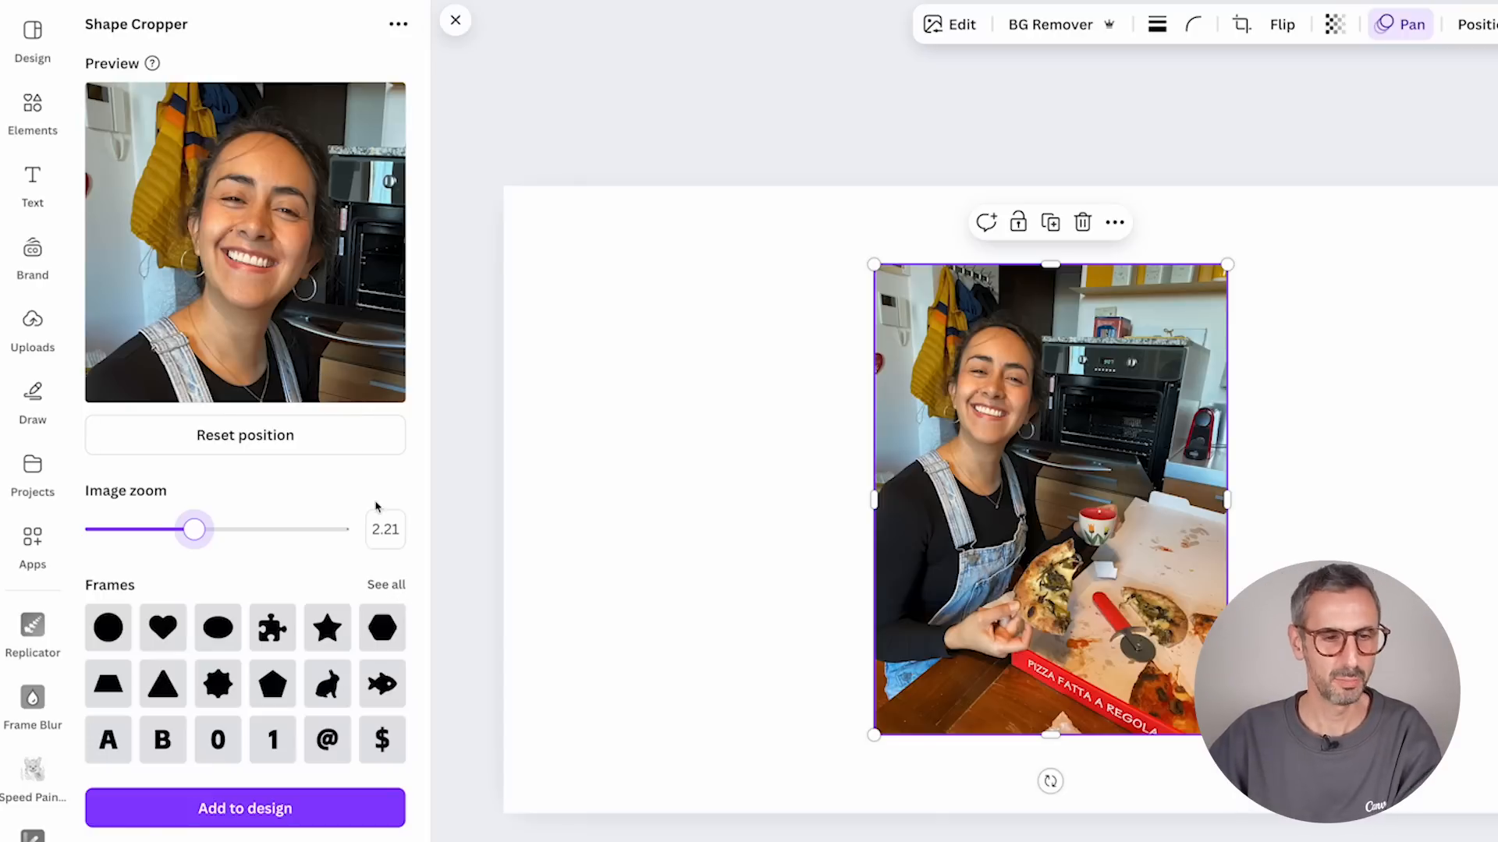
Step: Choose the heart frame, reposition the face inside it and set the image zoom to 1.73
{"action": "left_click", "coordinate": [165, 634]}
{"action": "left_click_drag", "start_coordinate": [223, 329], "coordinate": [241, 261]}
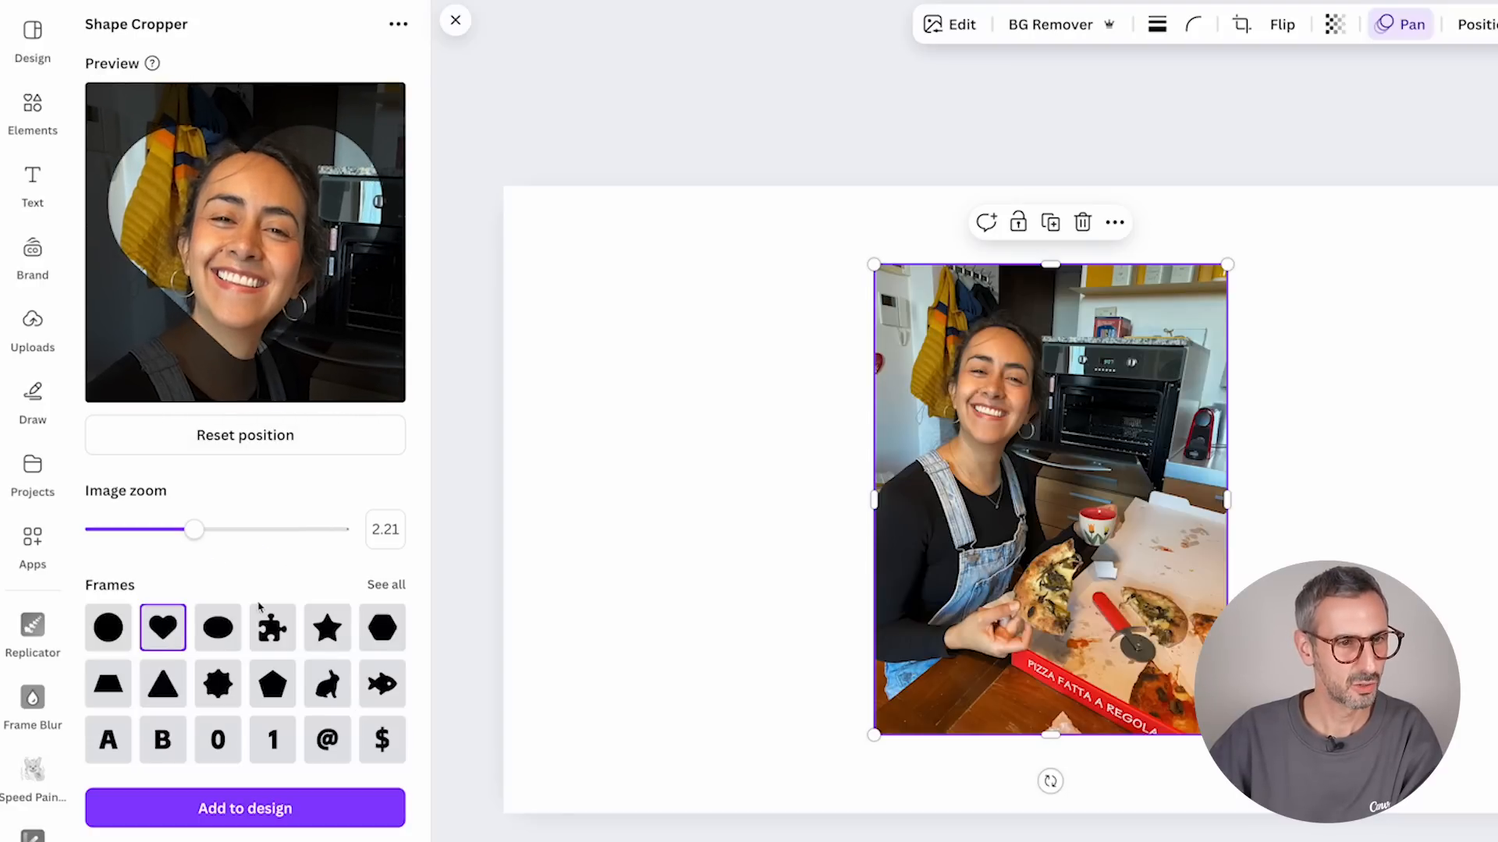
{"action": "left_click_drag", "start_coordinate": [187, 544], "coordinate": [170, 544]}
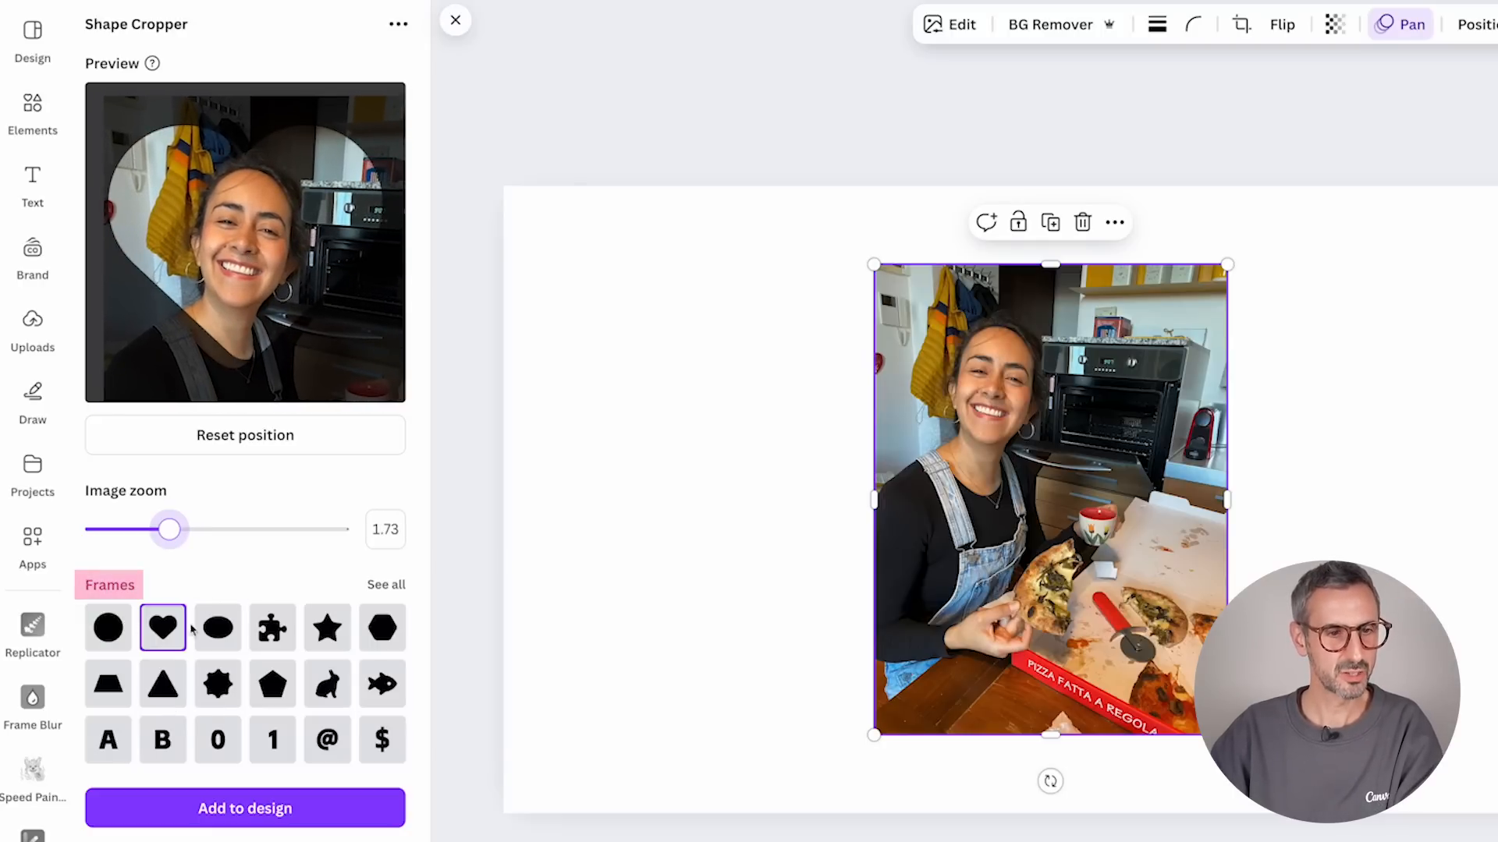
Step: Look through Shape Cropper's full frame collection, from basic shapes and animals to letters, numbers and symbols, and return to the crop settings
{"action": "left_click", "coordinate": [392, 589]}
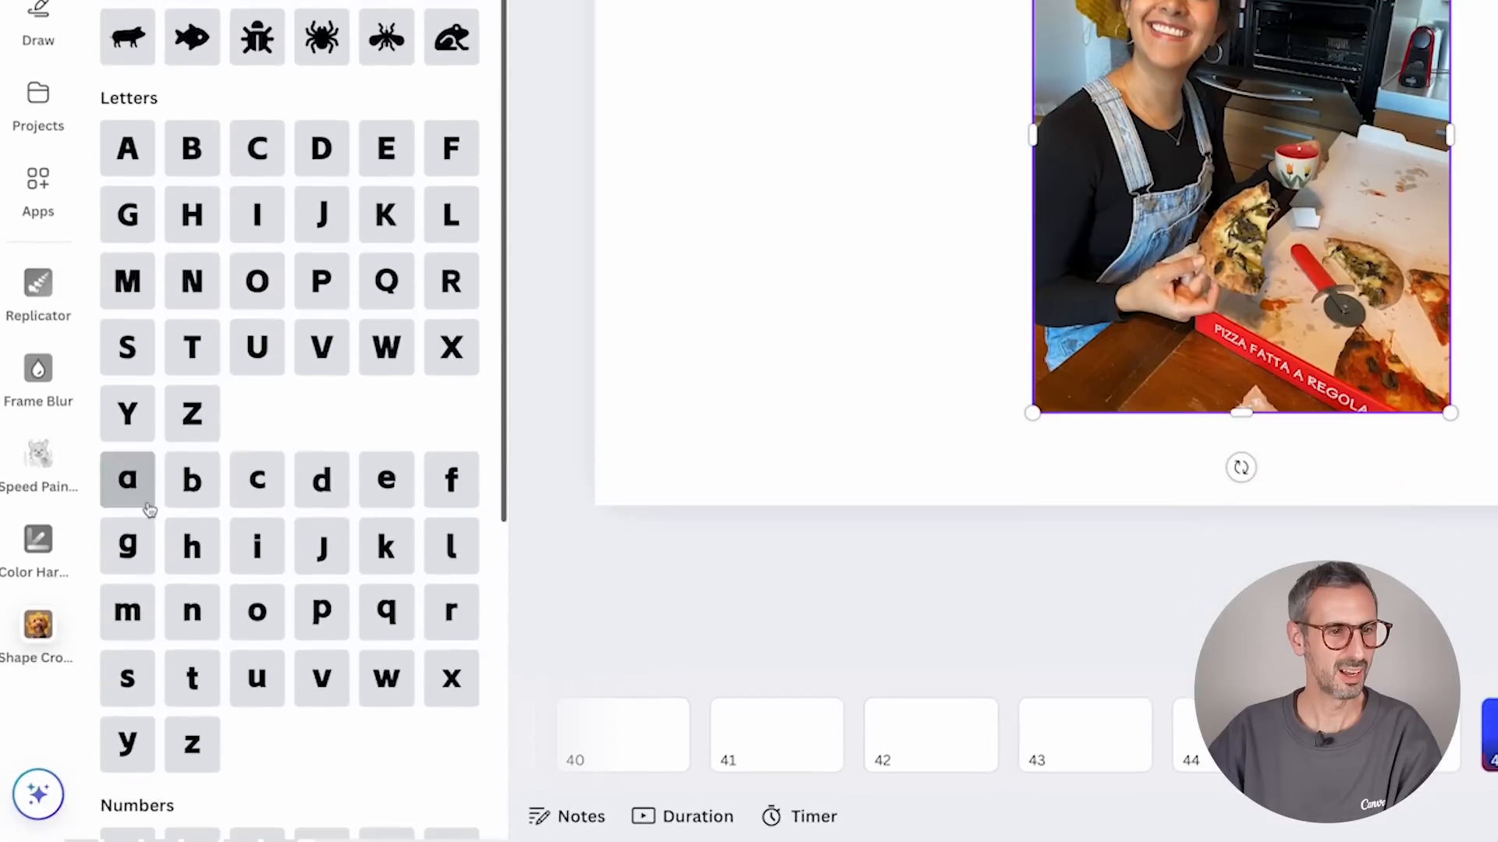
{"action": "scroll", "coordinate": [195, 558], "scroll_direction": "down", "scroll_amount": 2}
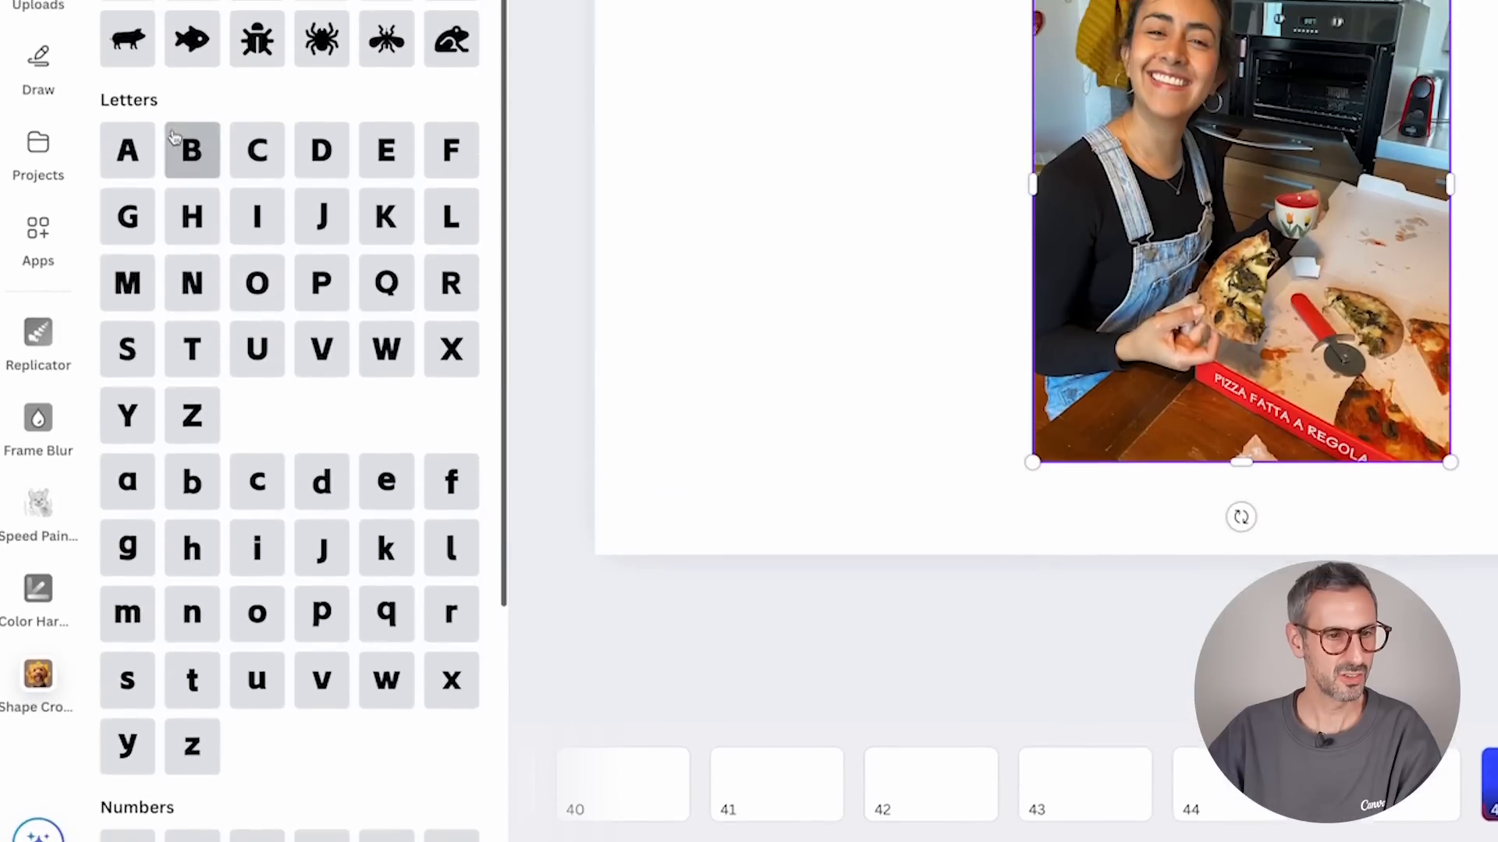
{"action": "scroll", "coordinate": [253, 459], "scroll_direction": "down", "scroll_amount": 5}
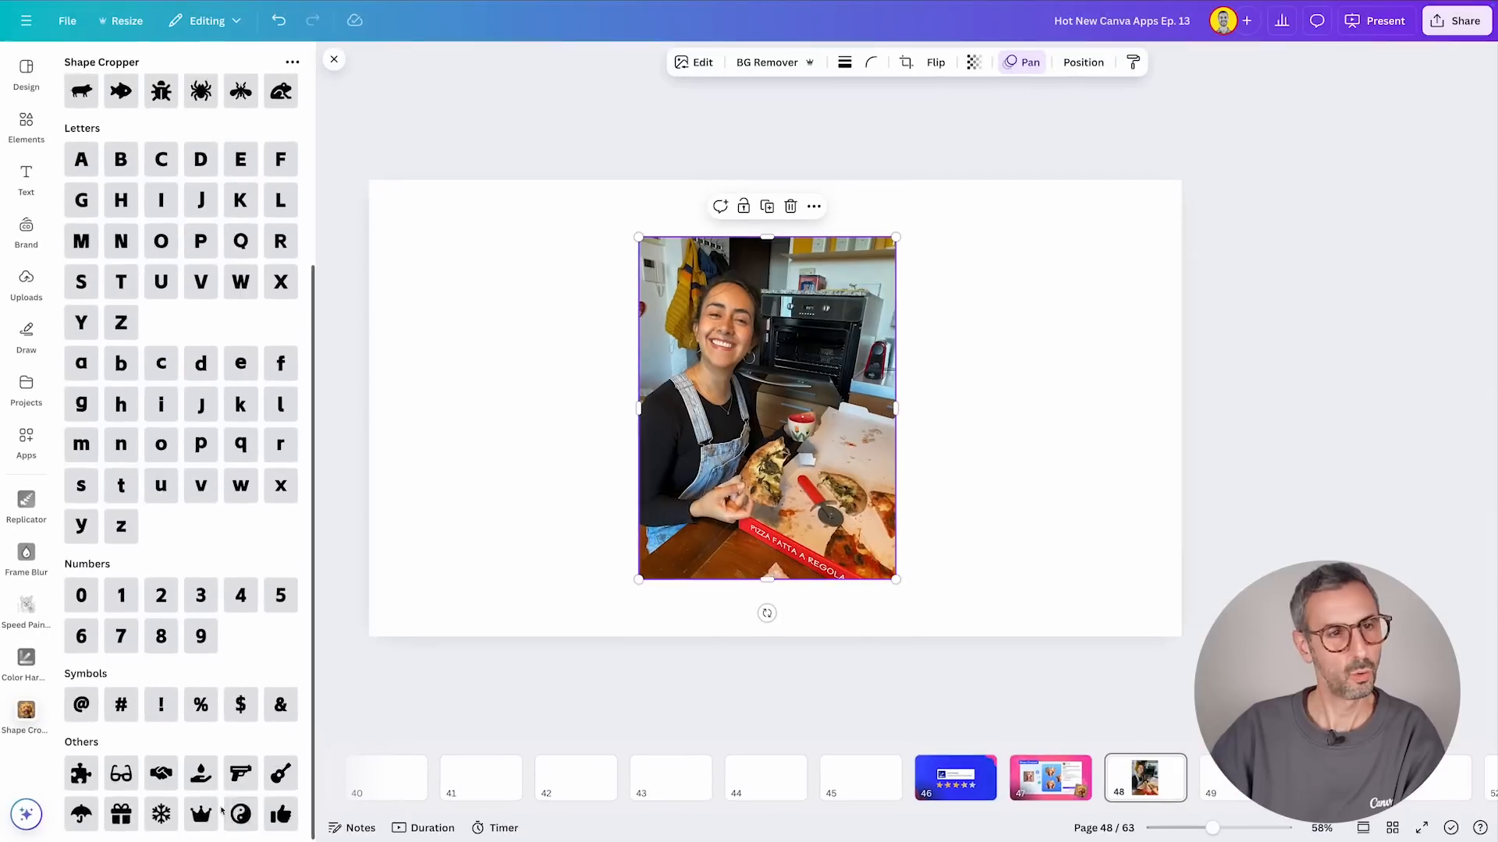
{"action": "scroll", "coordinate": [107, 112], "scroll_direction": "up", "scroll_amount": 4}
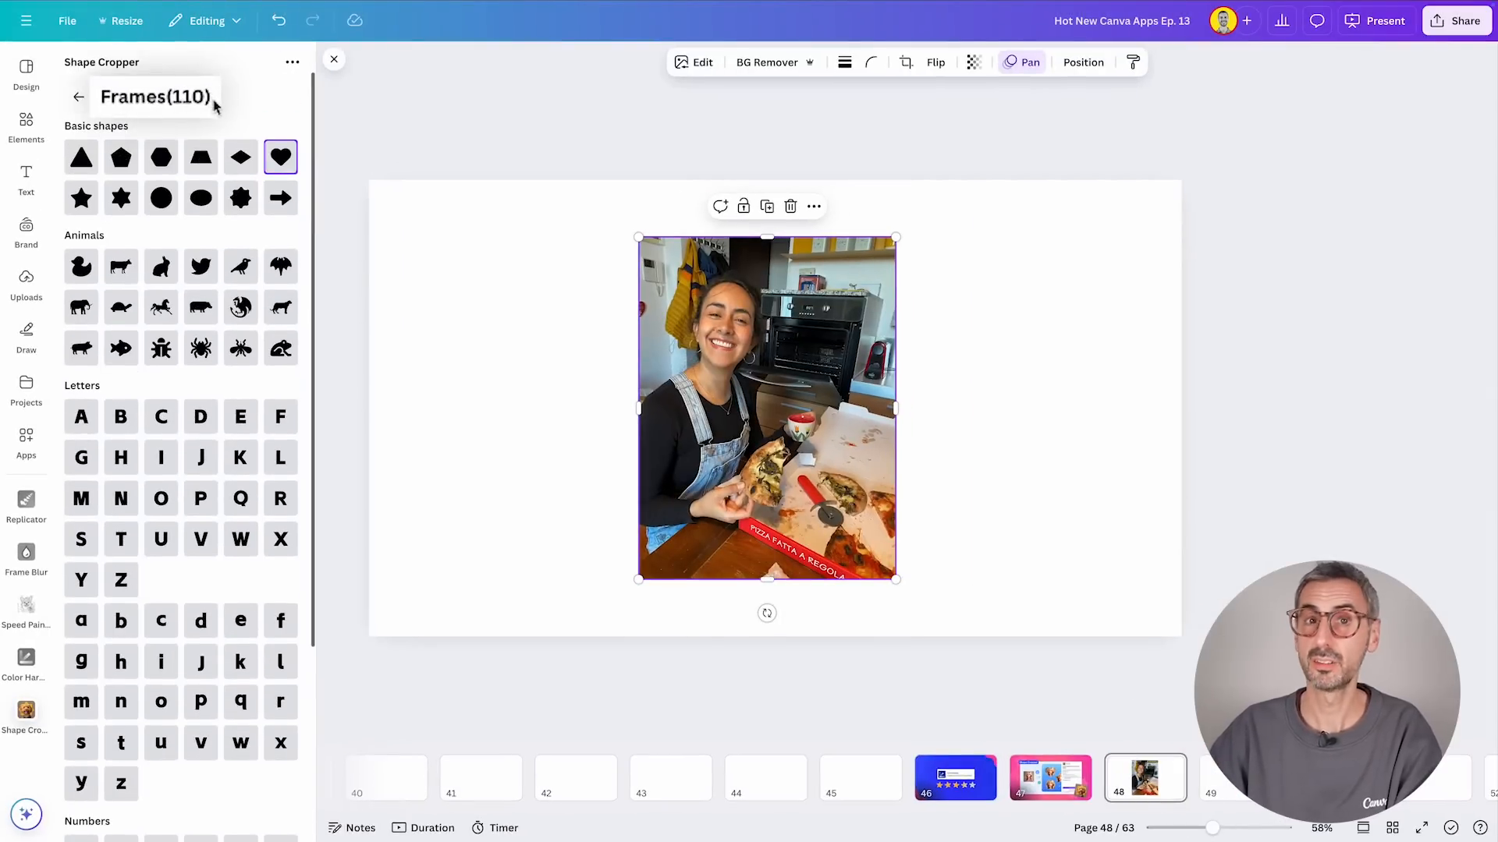
{"action": "left_click", "coordinate": [78, 98]}
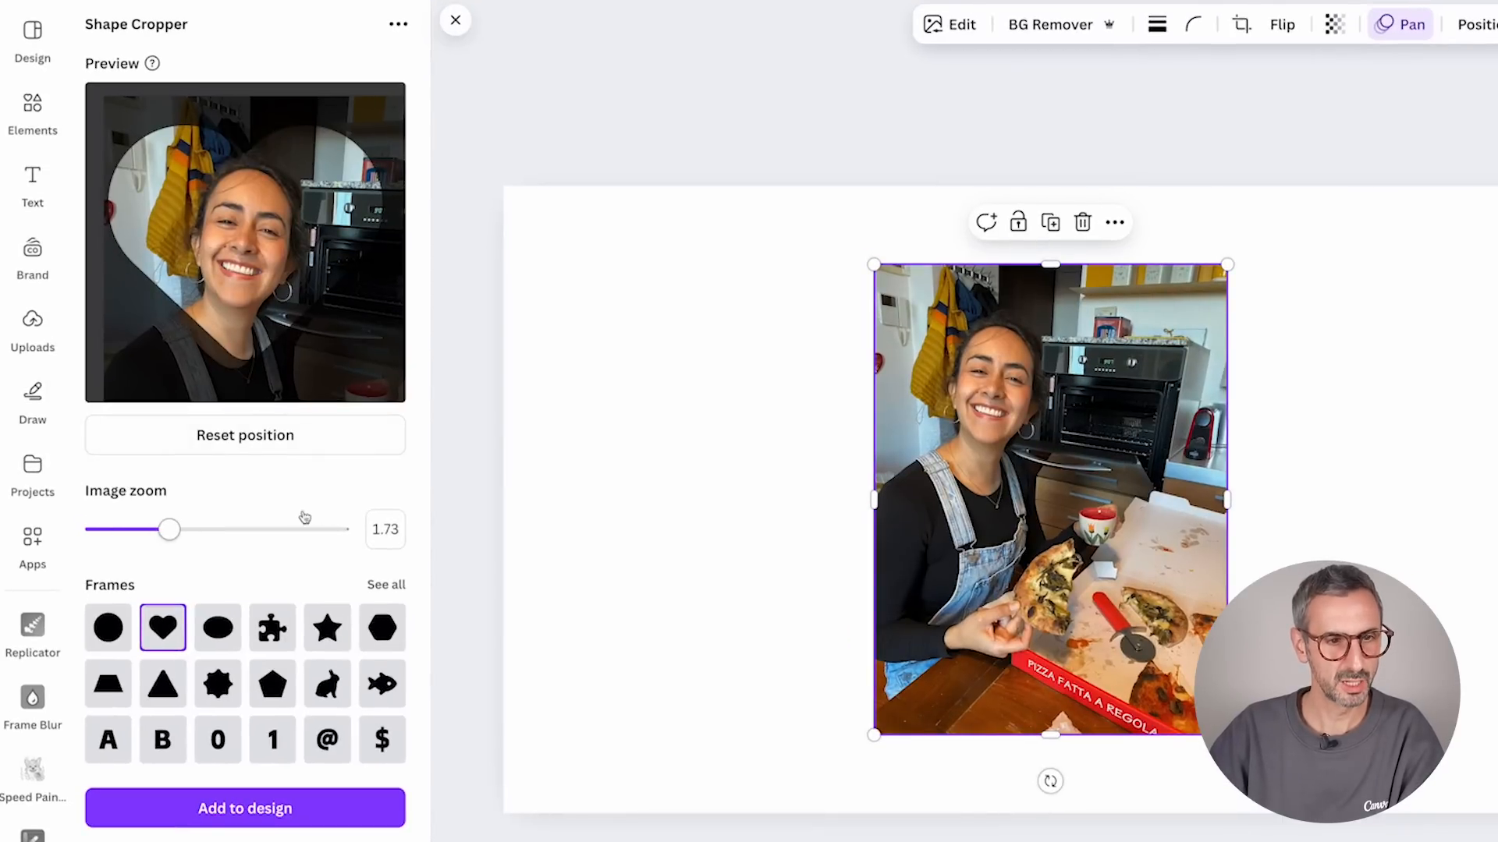
Step: Add the heart-shaped crop of the photo to the design and move the original photo aside
{"action": "left_click_drag", "start_coordinate": [278, 236], "coordinate": [208, 388]}
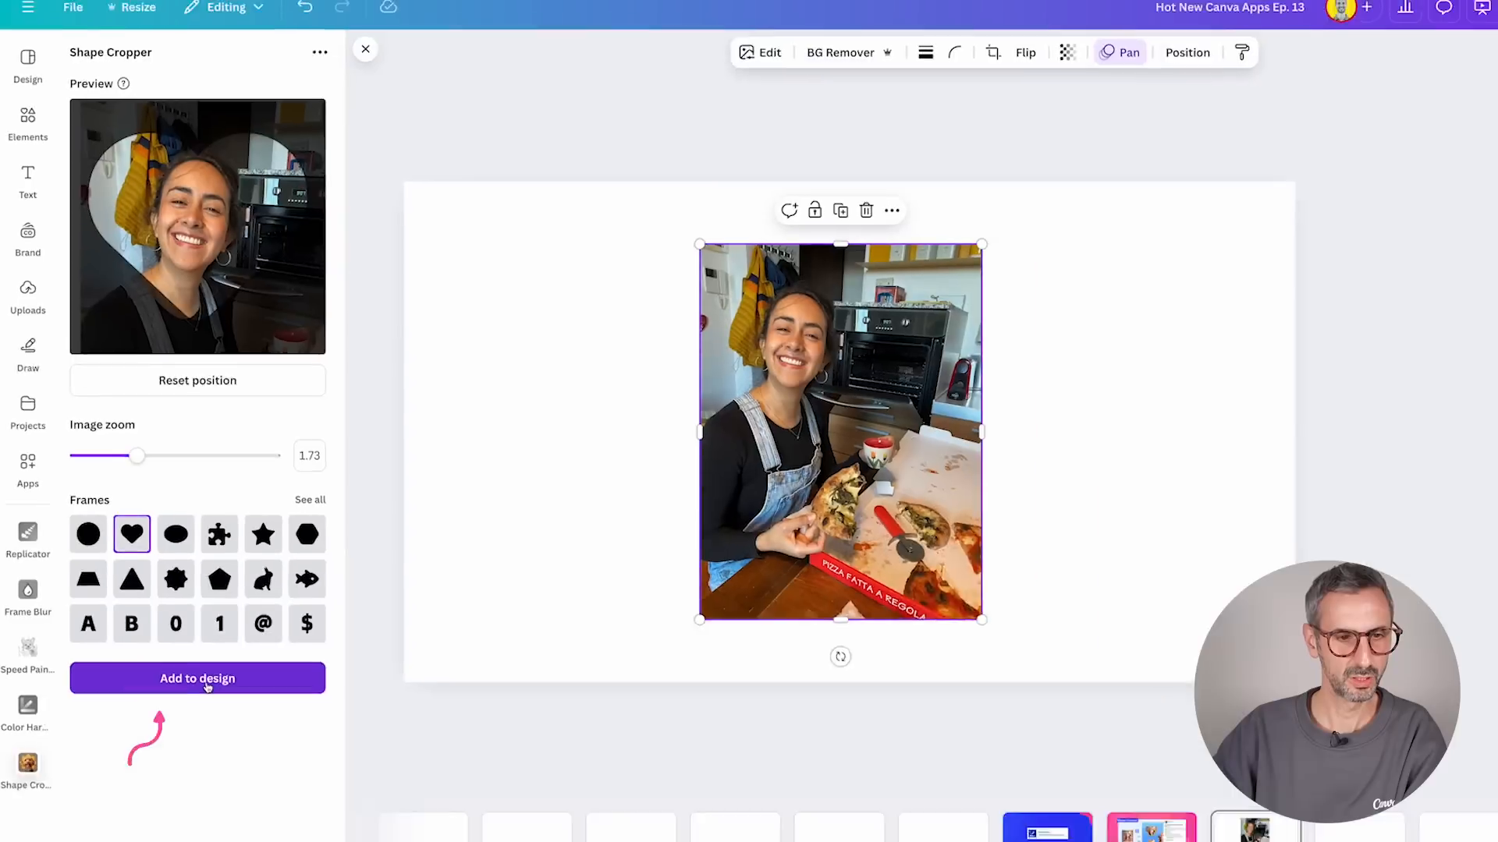
{"action": "left_click", "coordinate": [248, 813]}
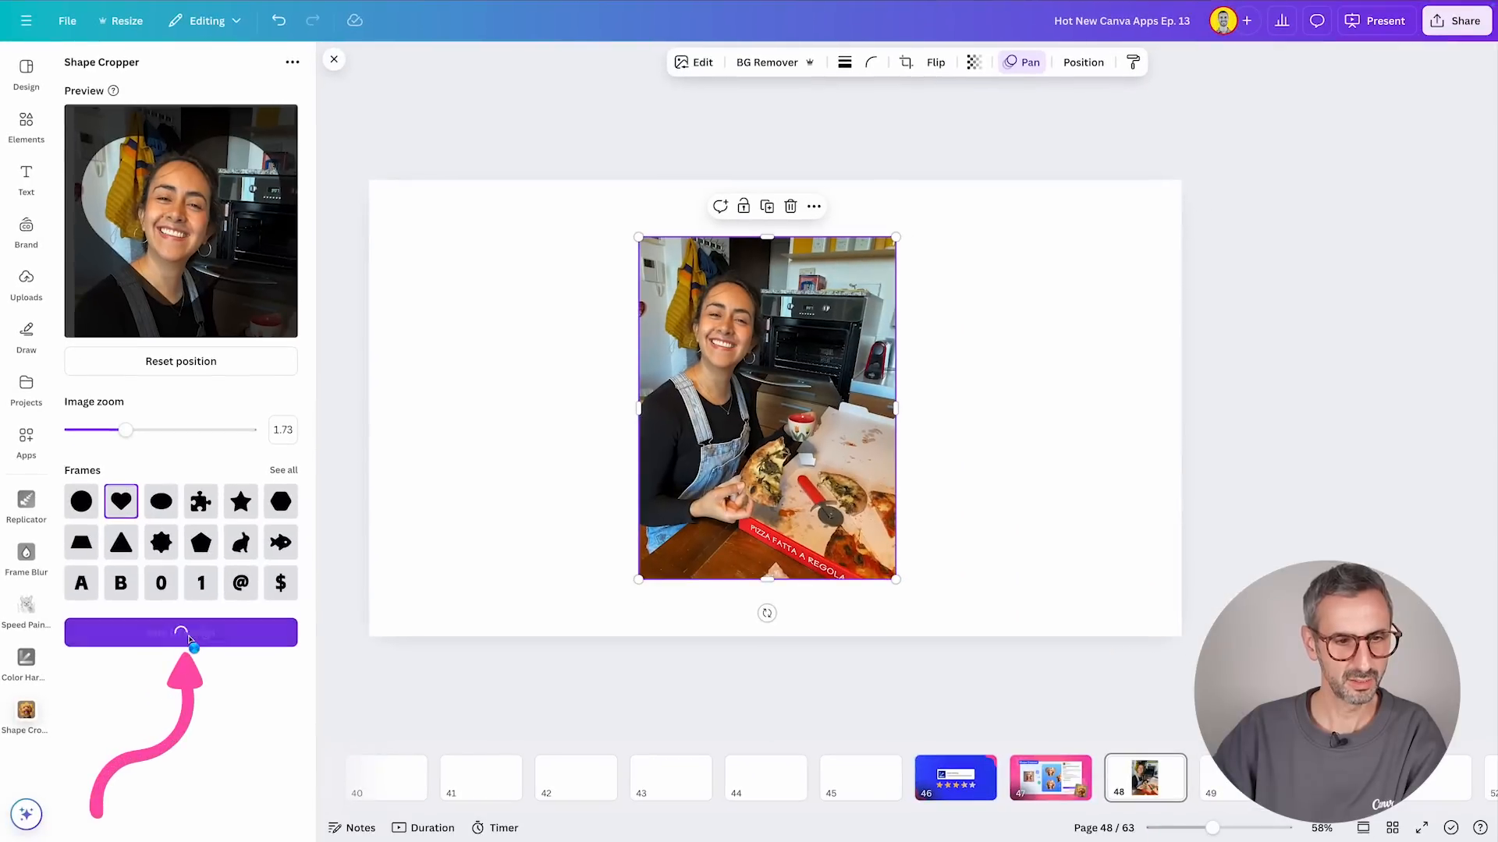
{"action": "left_click_drag", "start_coordinate": [703, 421], "coordinate": [412, 412]}
{"action": "left_click_drag", "start_coordinate": [486, 522], "coordinate": [557, 542]}
{"action": "left_click", "coordinate": [539, 582]}
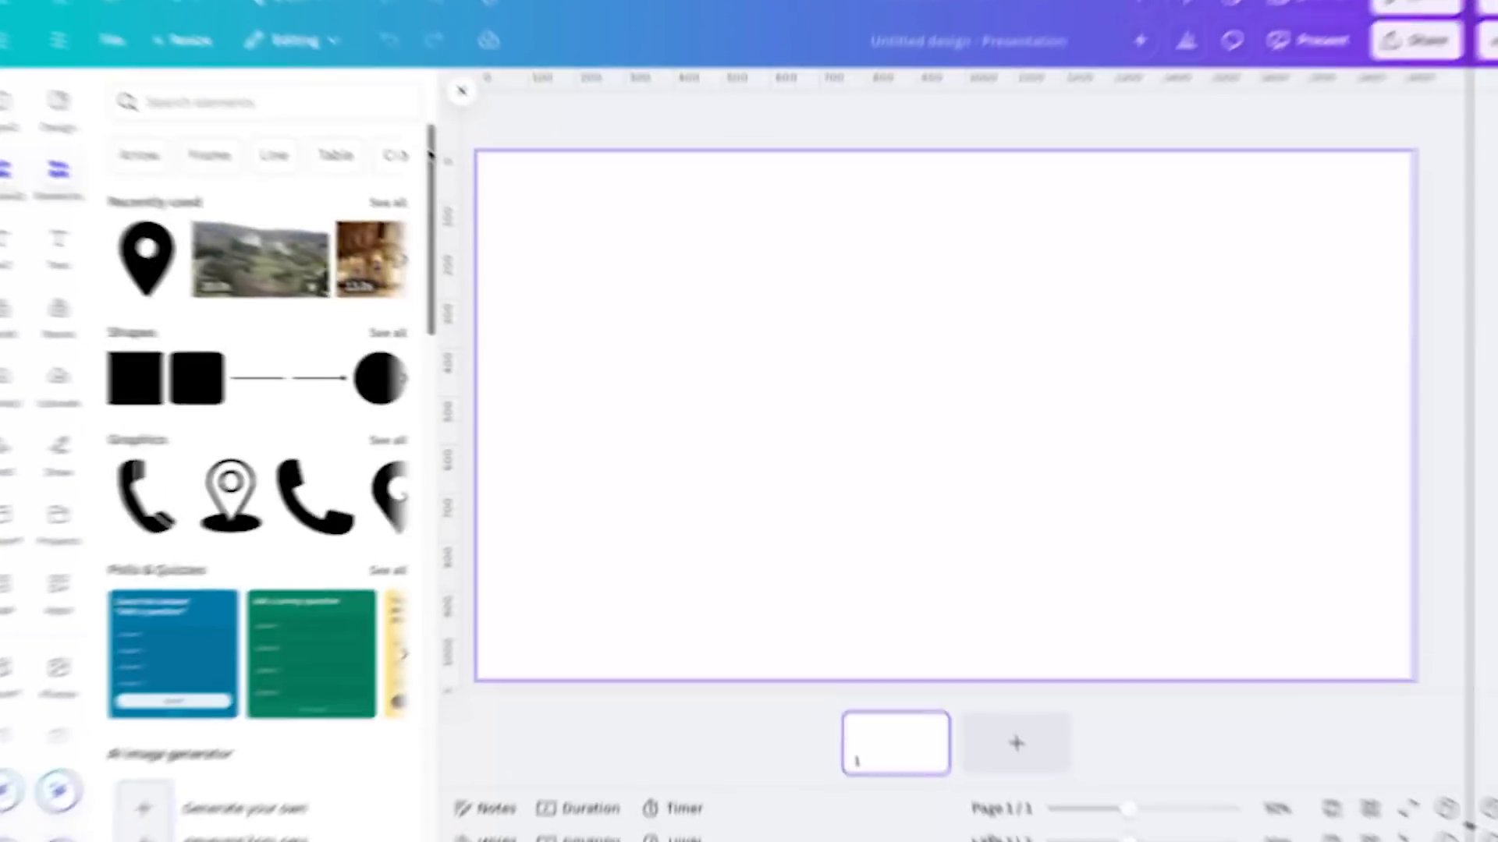
Step: Open Canva's full Frames collection from the elements library in the untitled presentation to examine the available frame categories
{"action": "scroll", "coordinate": [250, 468], "scroll_direction": "down", "scroll_amount": 10}
{"action": "left_click", "coordinate": [371, 618]}
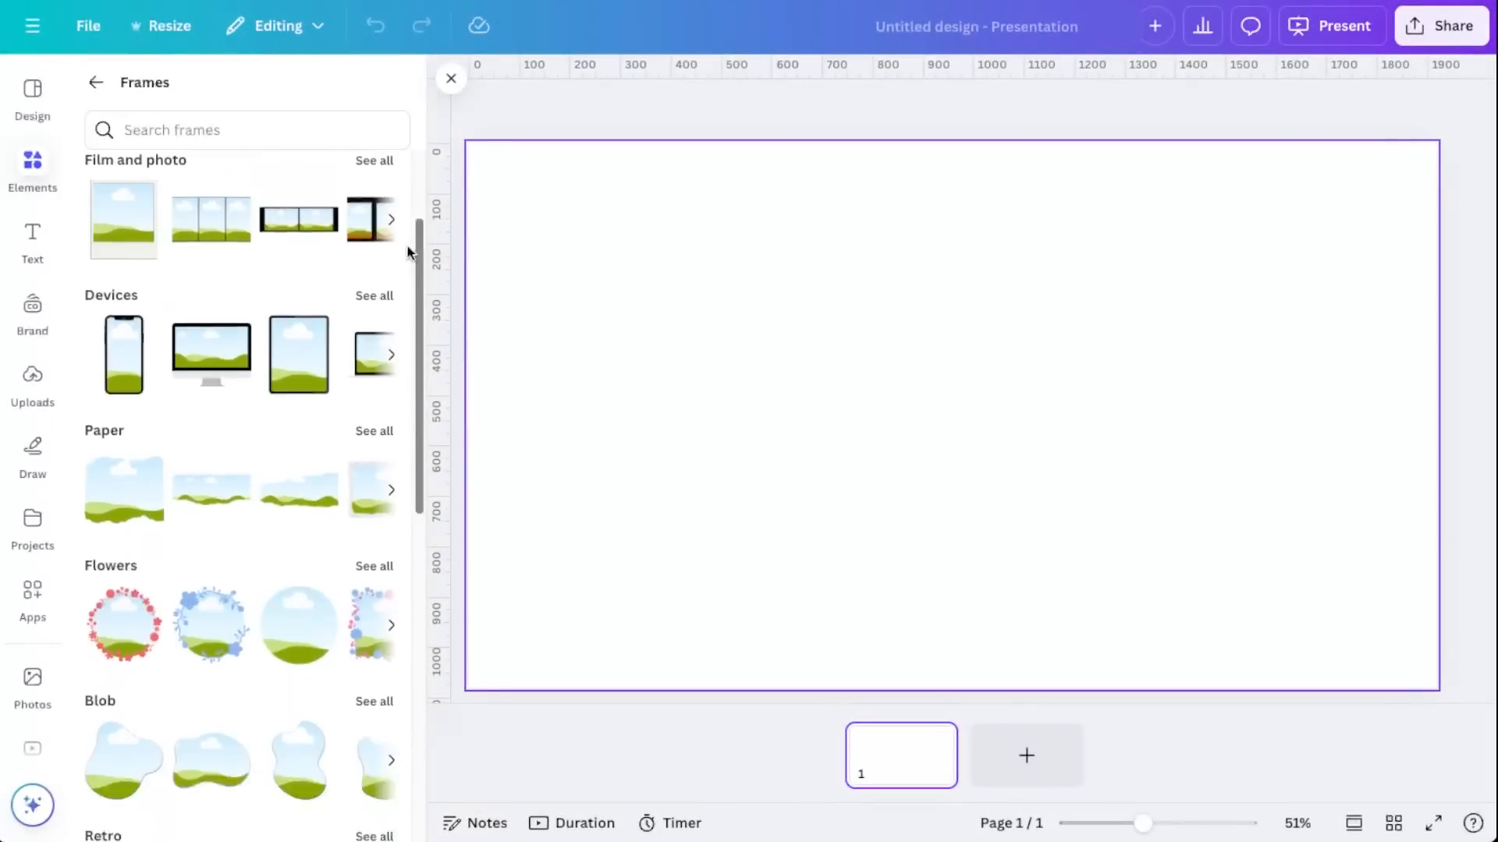